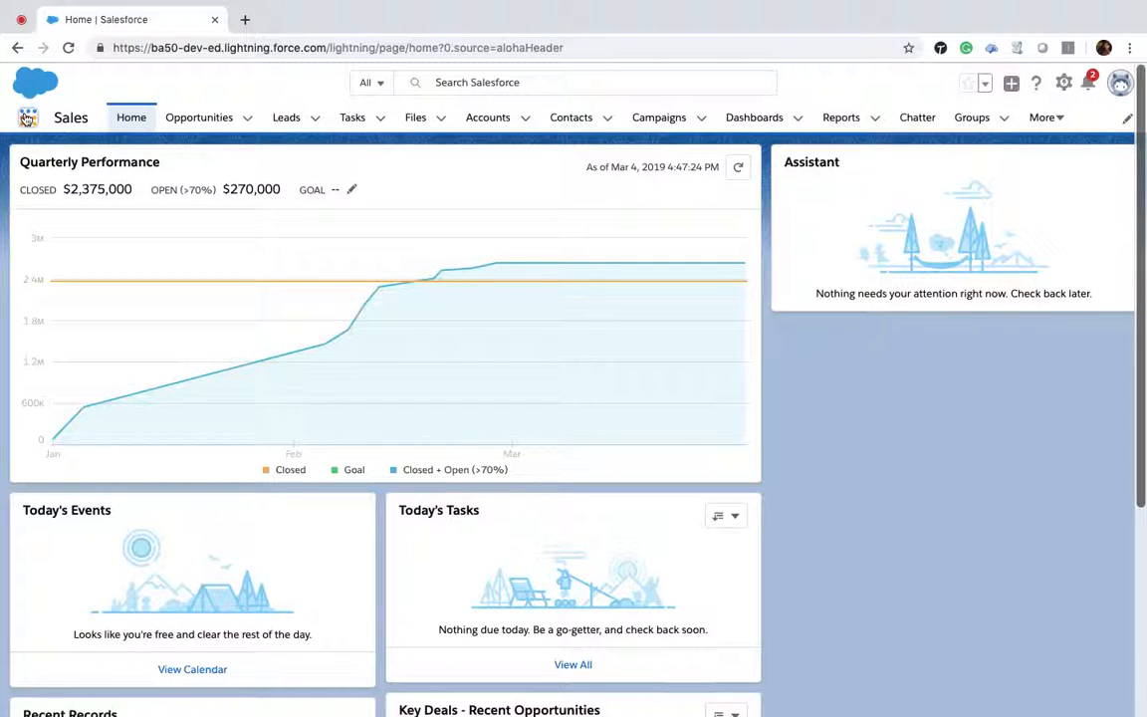
Step: Browse the apps and items listed in the App Launcher, then close it
click(27, 118)
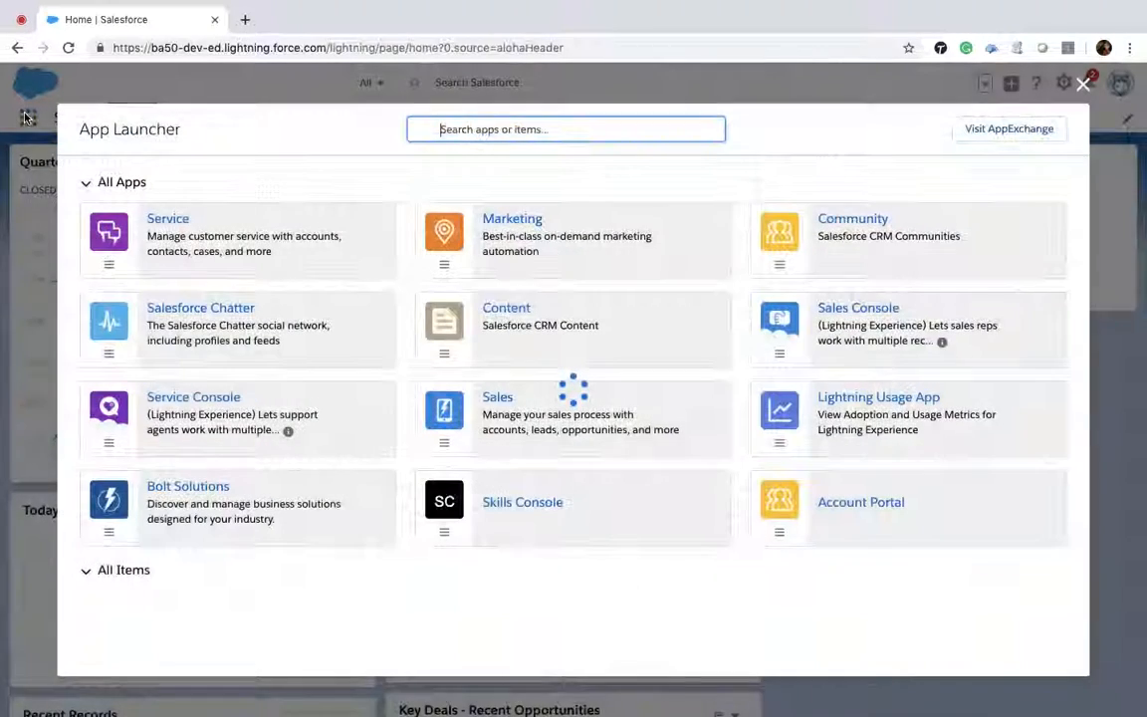
scroll(525, 284, down, 3)
scroll(524, 284, down, 2)
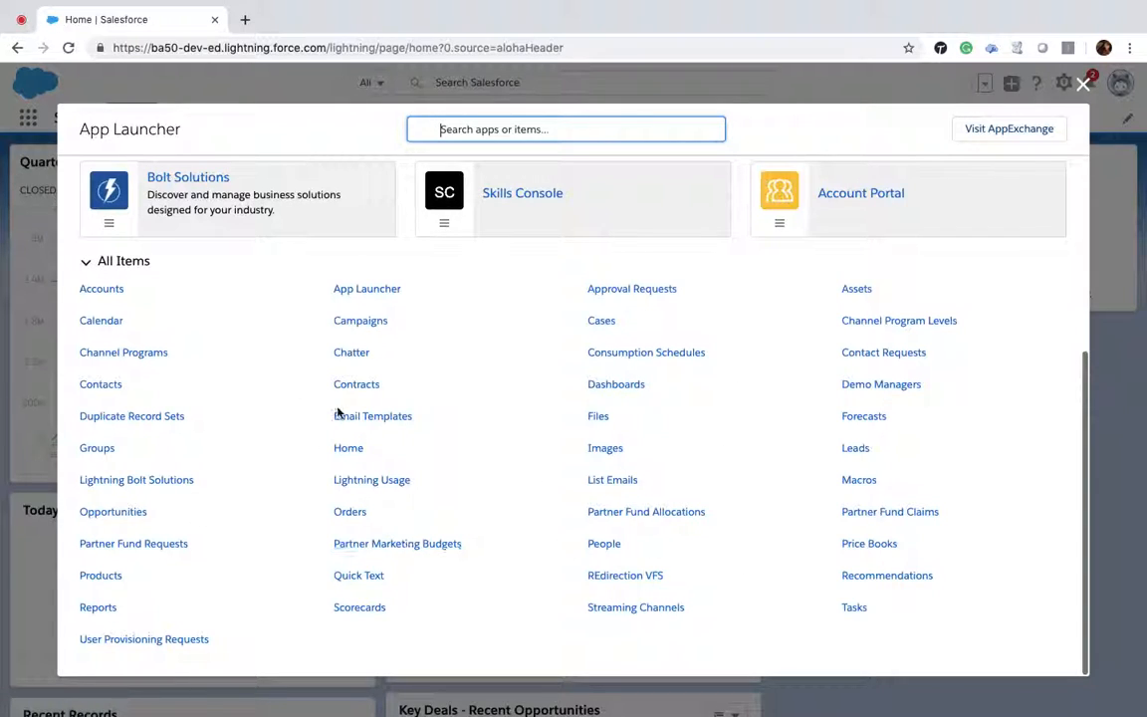
scroll(337, 410, up, 5)
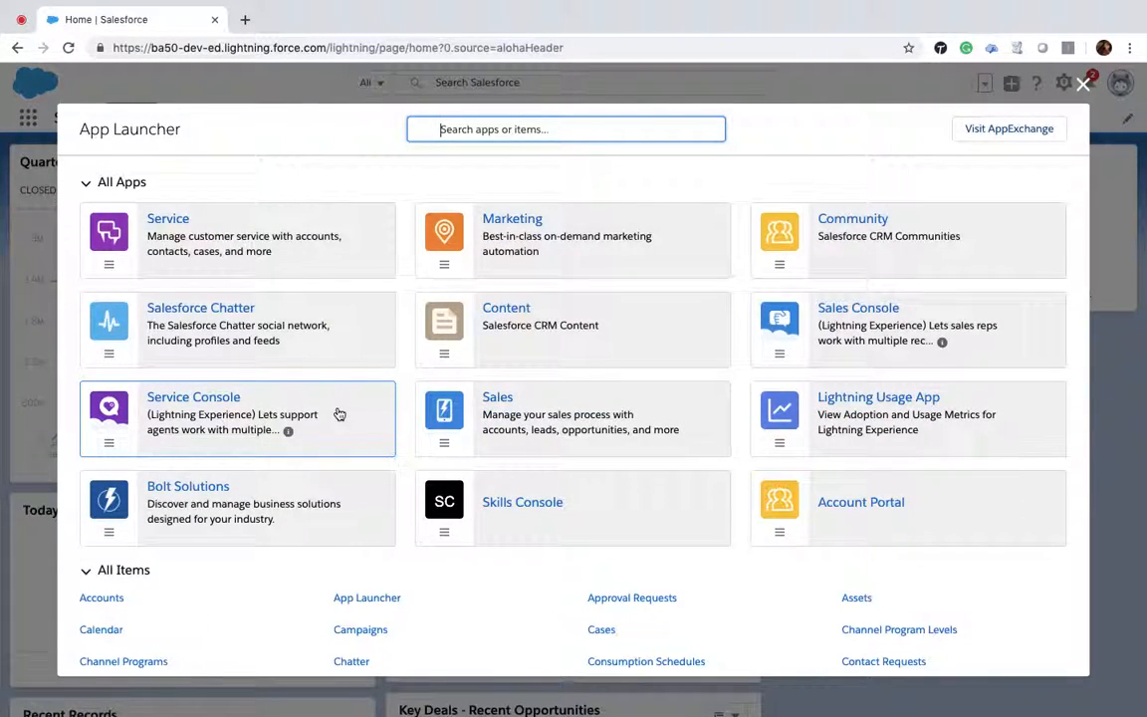
scroll(338, 412, down, 5)
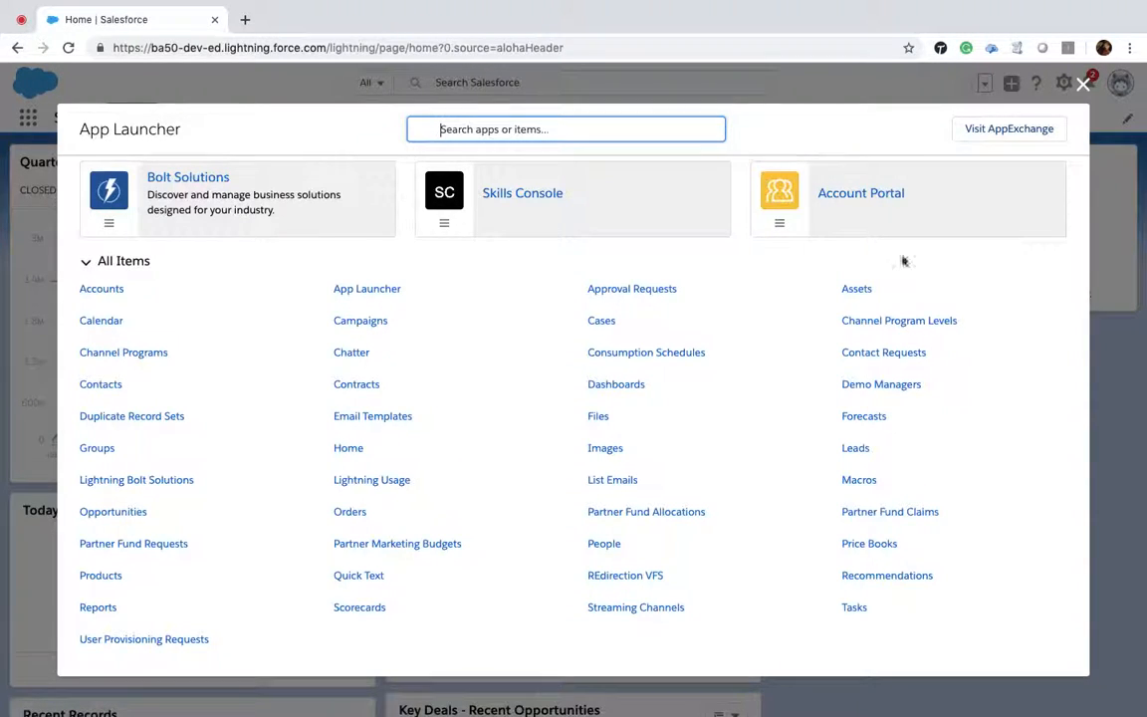
click(1085, 86)
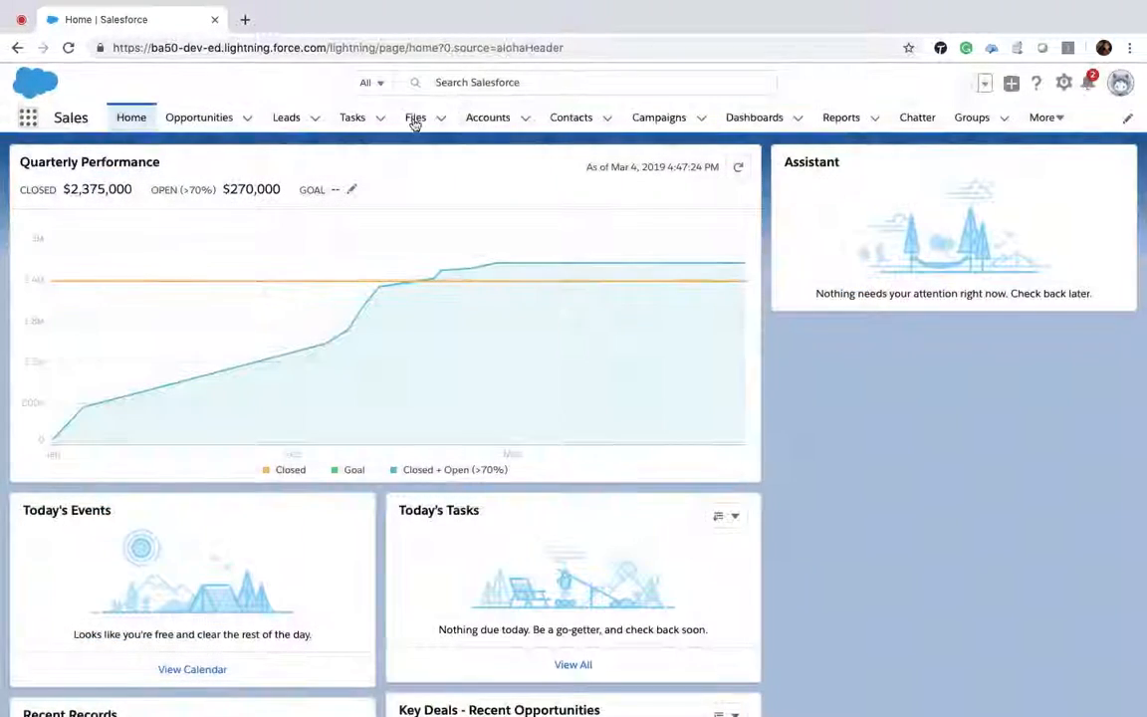
Step: Open Setup and go to Object Manager through a Quick Find search for objects
click(1063, 84)
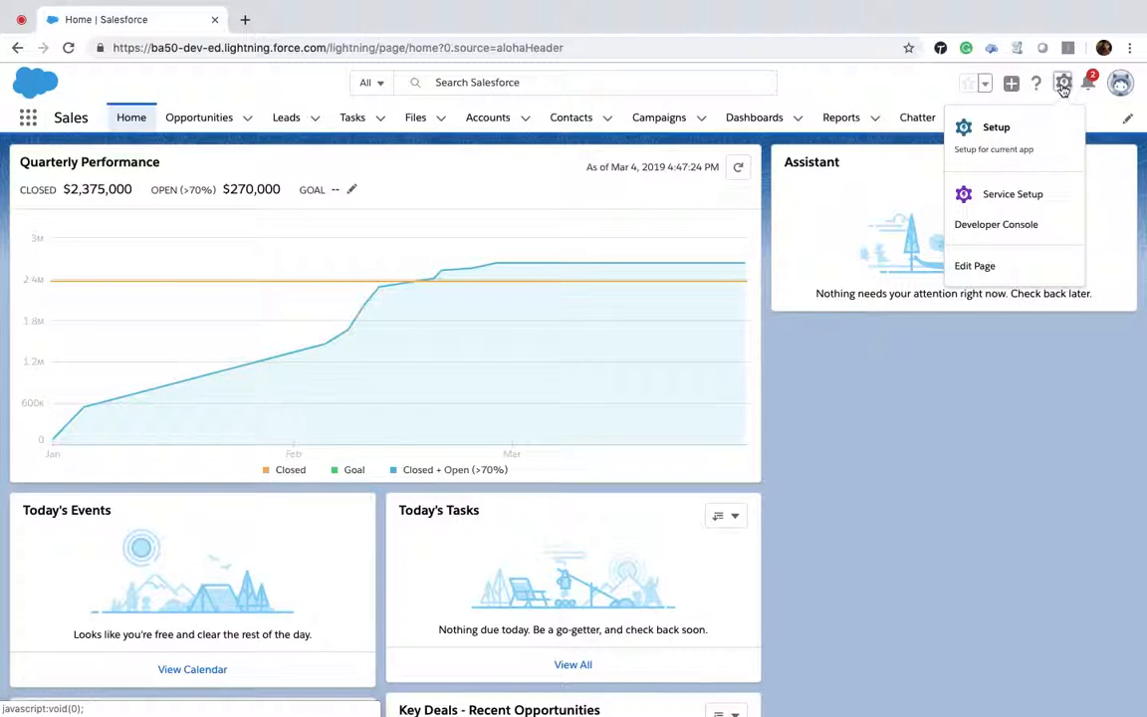
click(1010, 135)
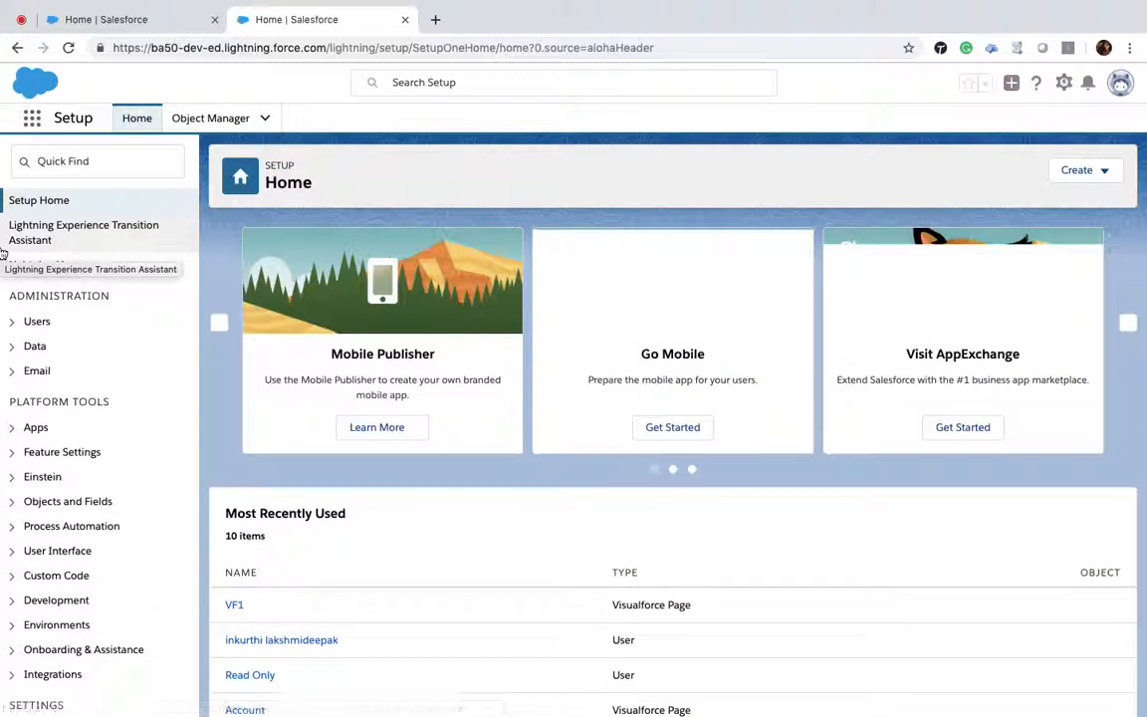
click(116, 160)
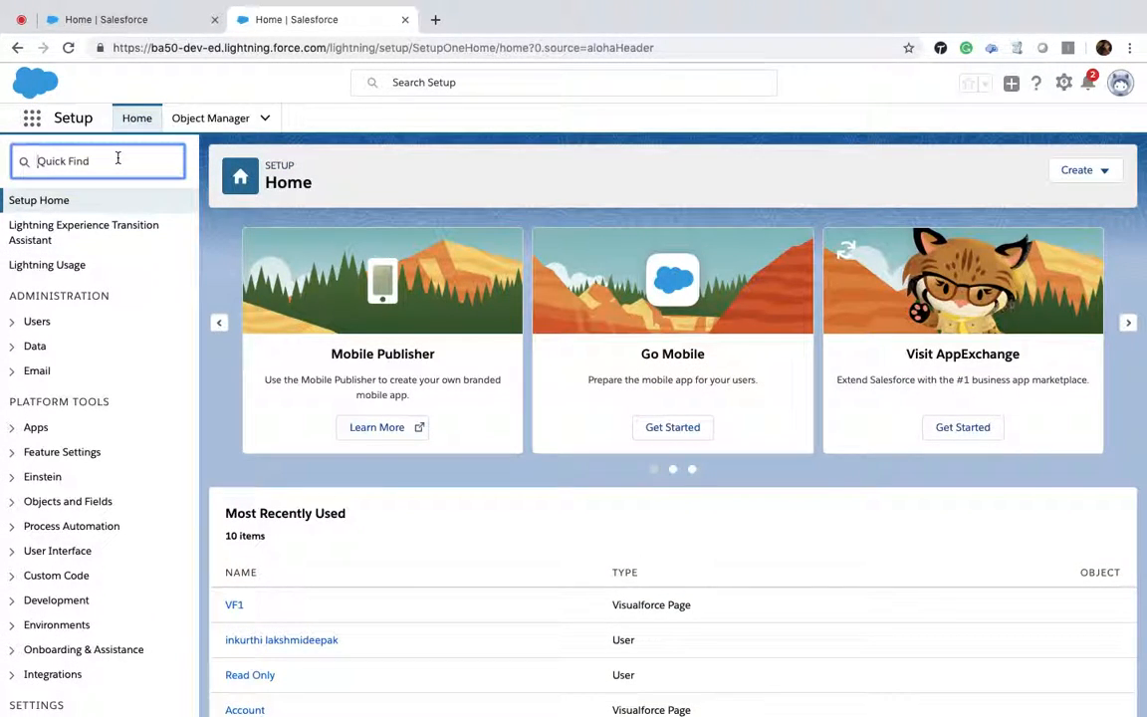
text(objects)
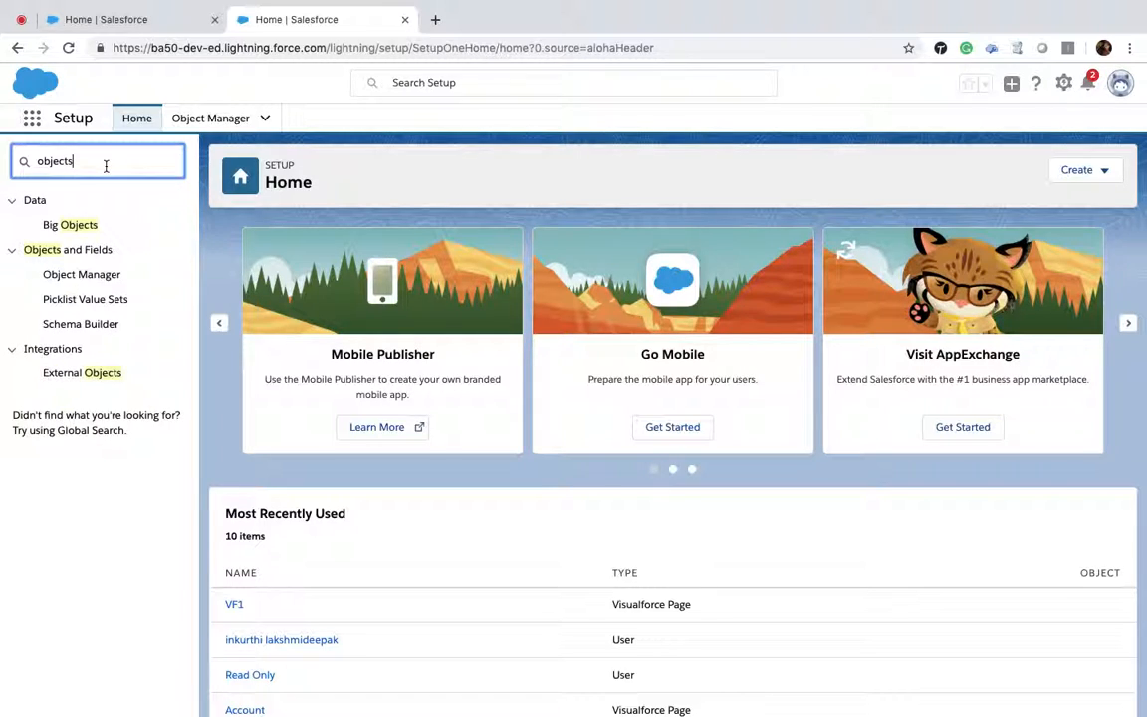
click(89, 278)
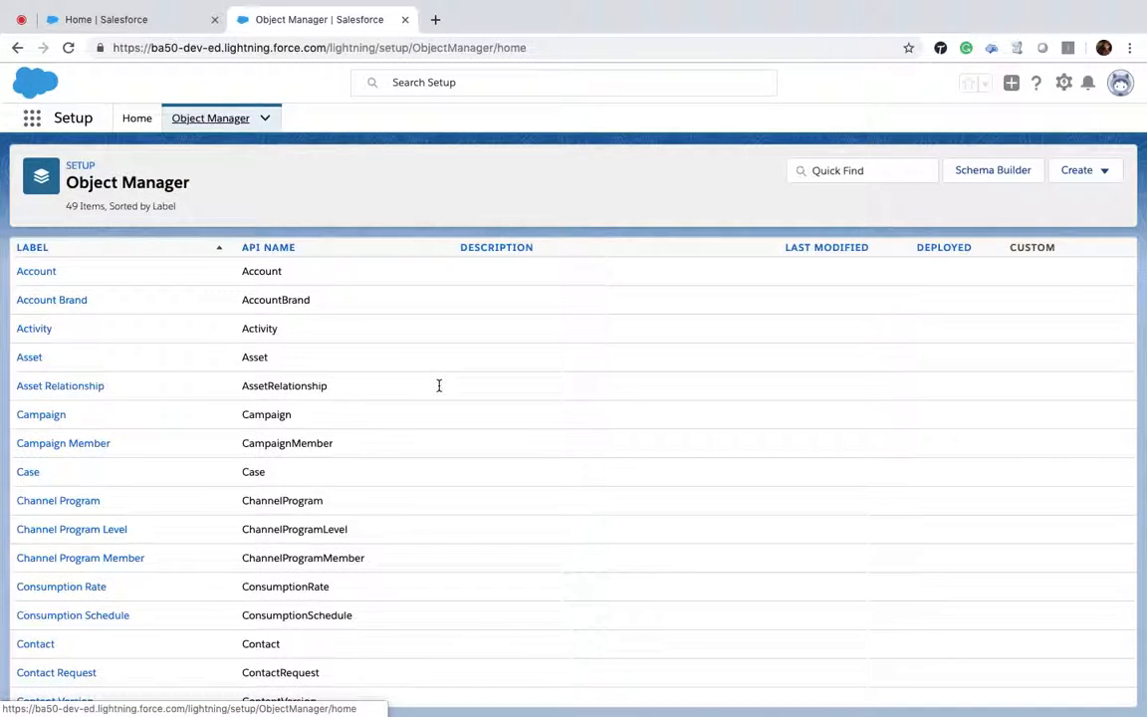
Step: Browse the list of objects in Object Manager and return to Setup Home
scroll(438, 385, down, 5)
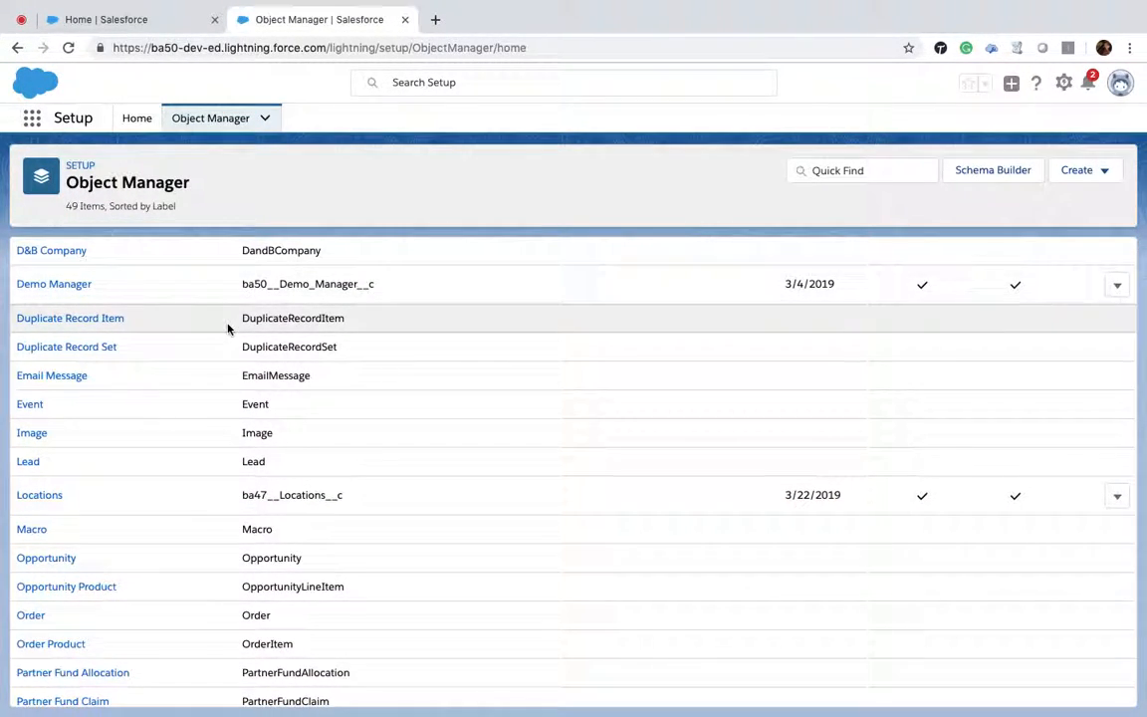
scroll(227, 329, up, 3)
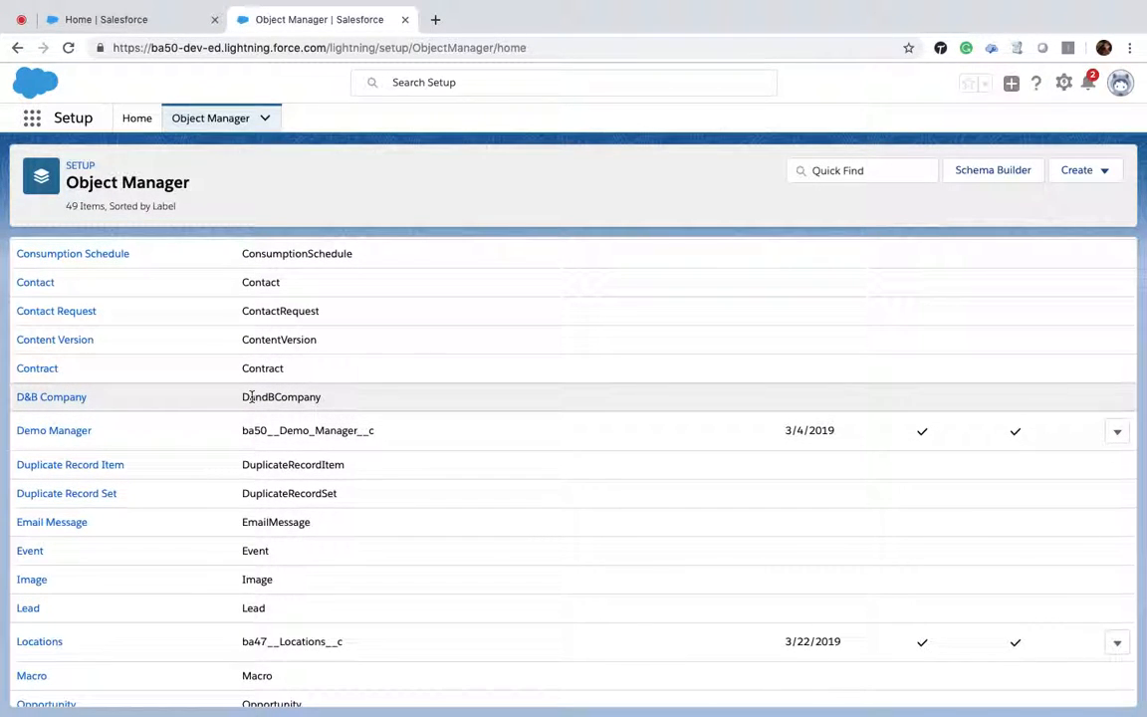
scroll(302, 398, up, 3)
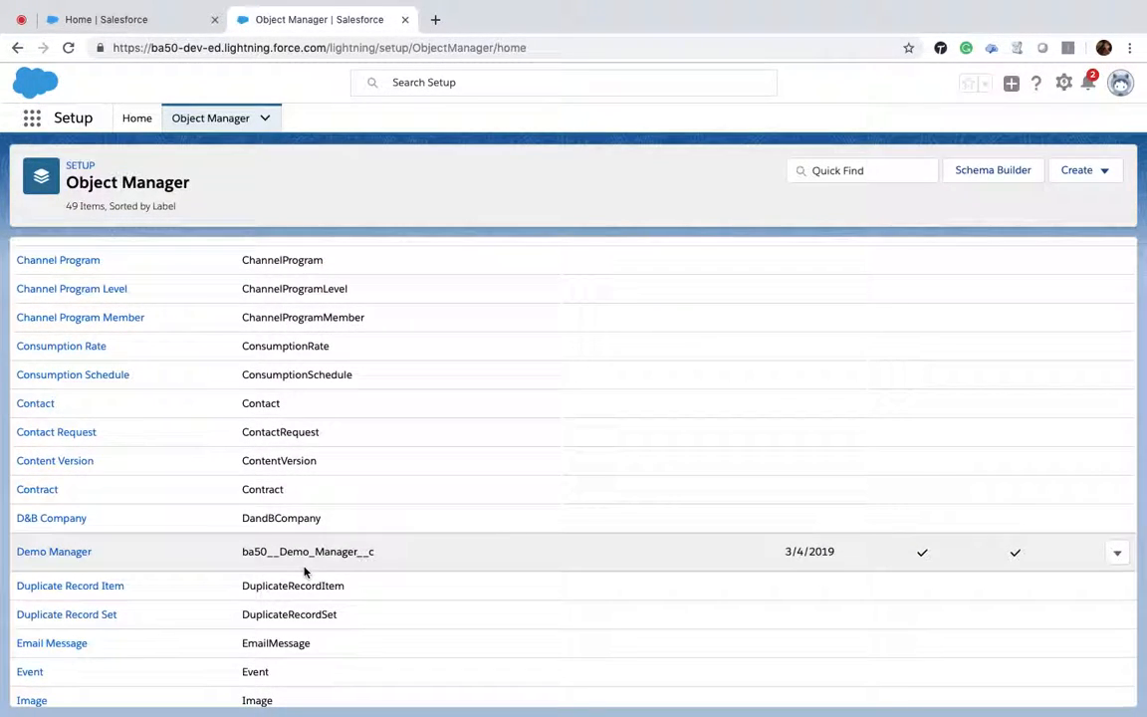
scroll(304, 570, up, 5)
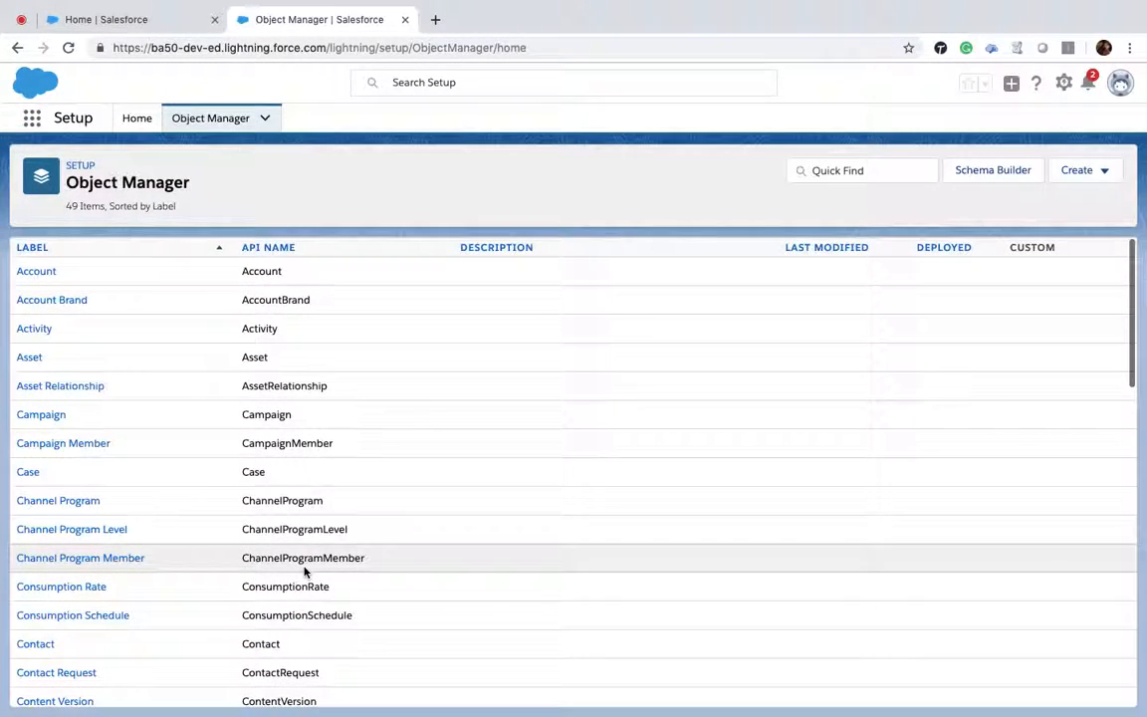
scroll(305, 571, down, 15)
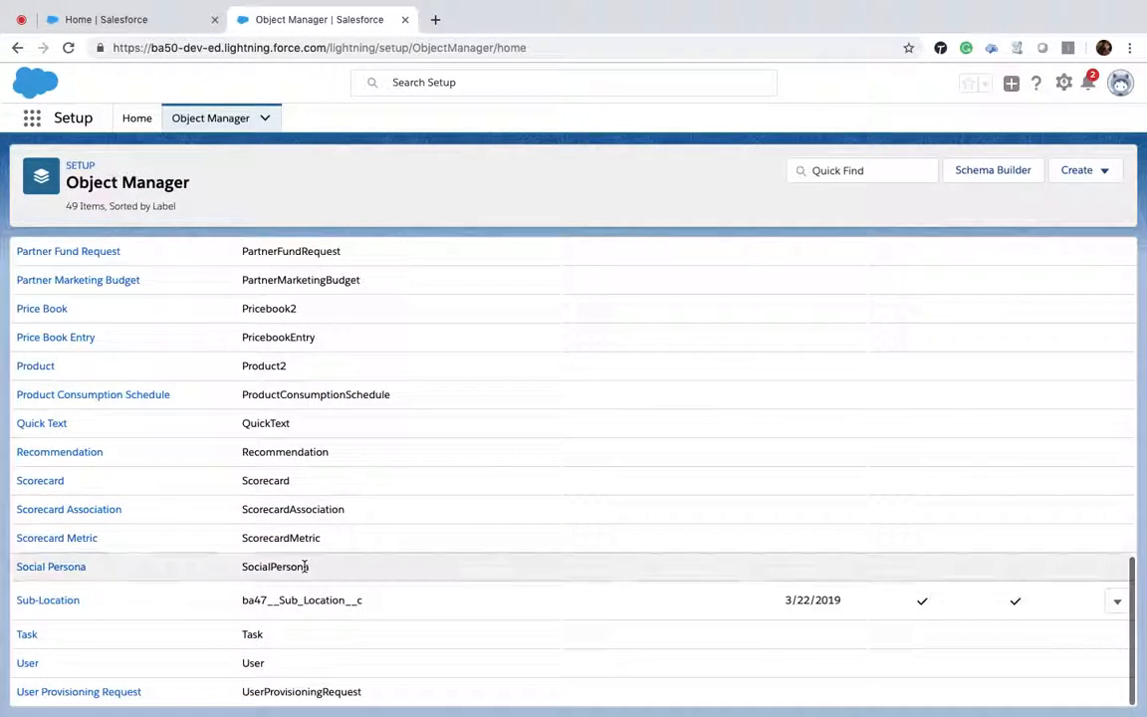
click(80, 167)
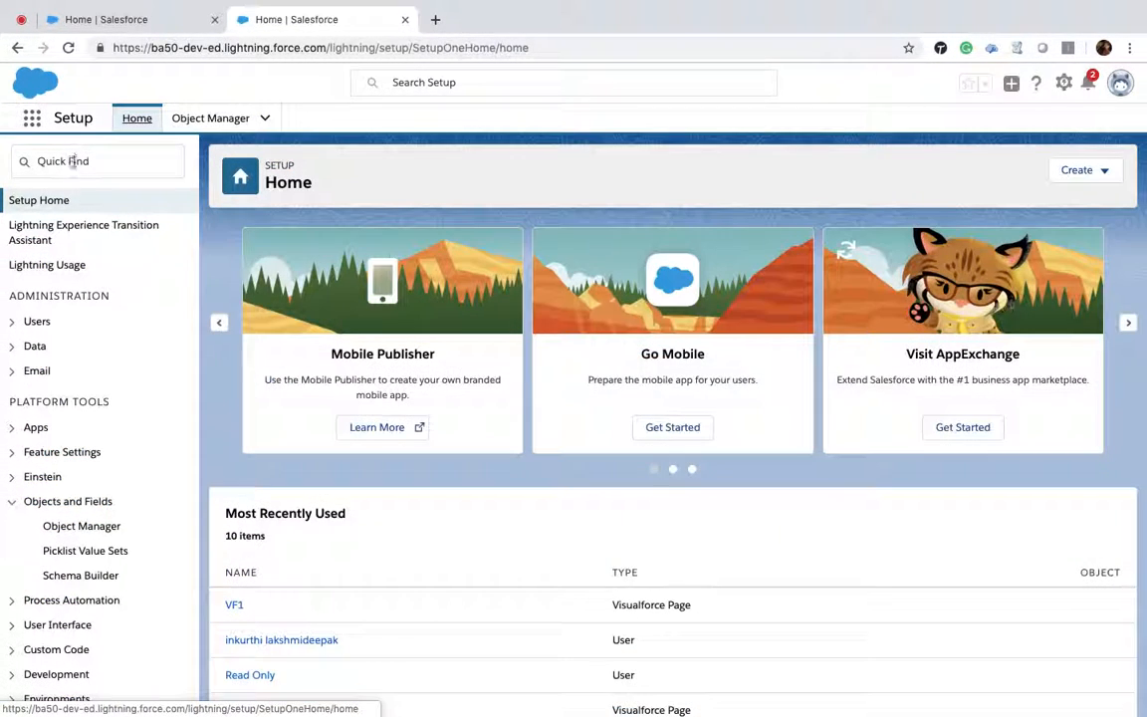
Step: Search Quick Find for app and open the App Manager
click(71, 161)
text(a)
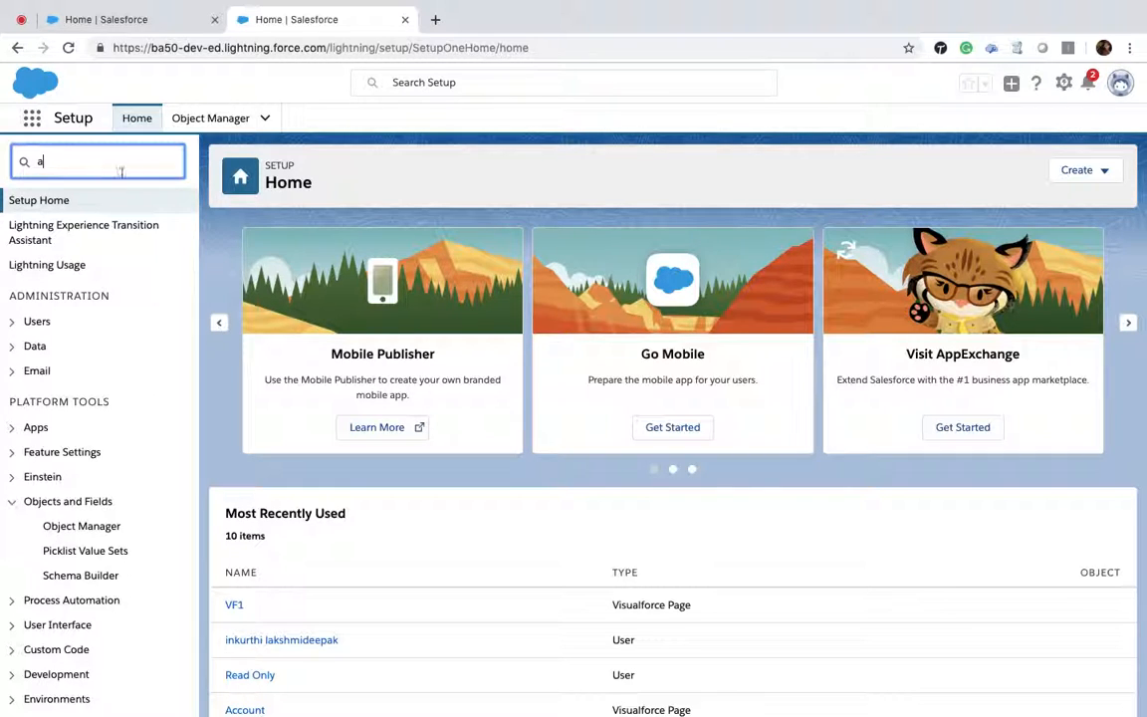
text(ppli)
key(BackSpace)
key(BackSpace)
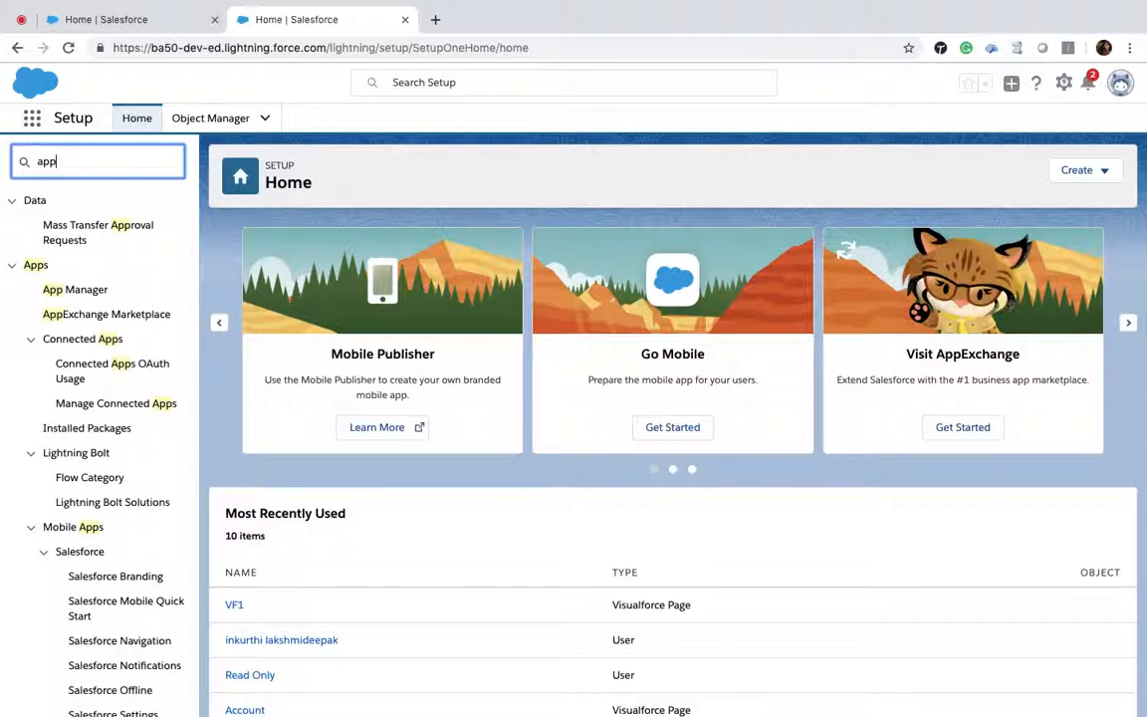
click(77, 296)
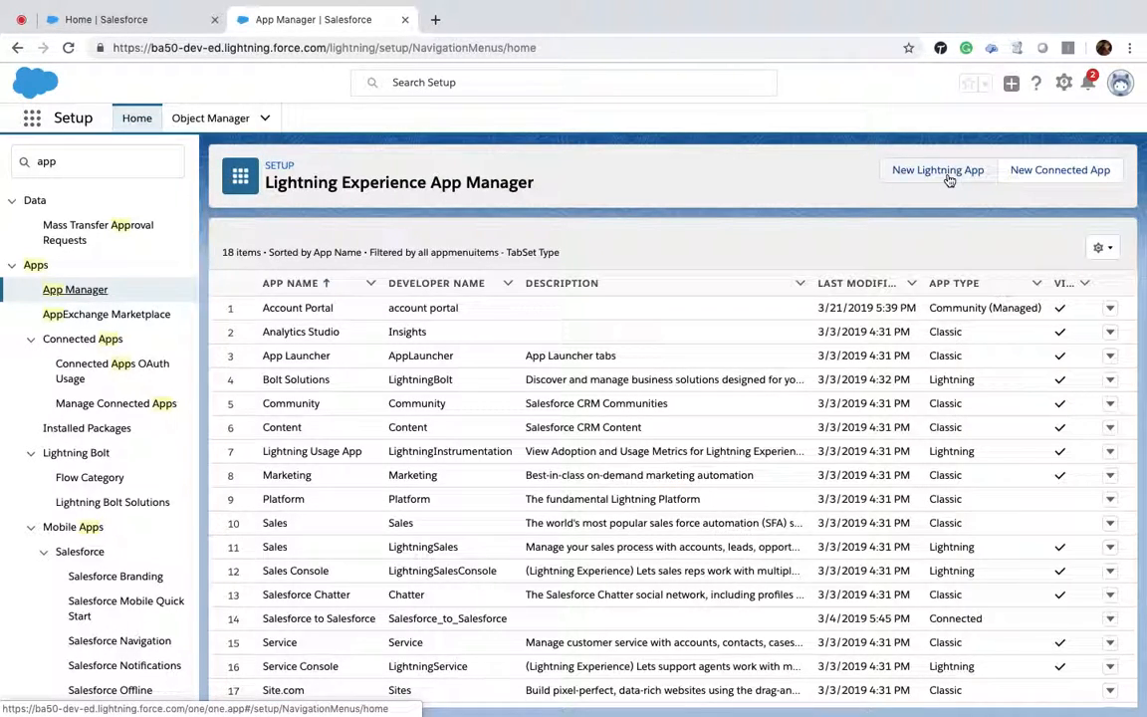
Step: Start a new Lightning App named BA50_ltng, letting the developer name fill in
click(938, 170)
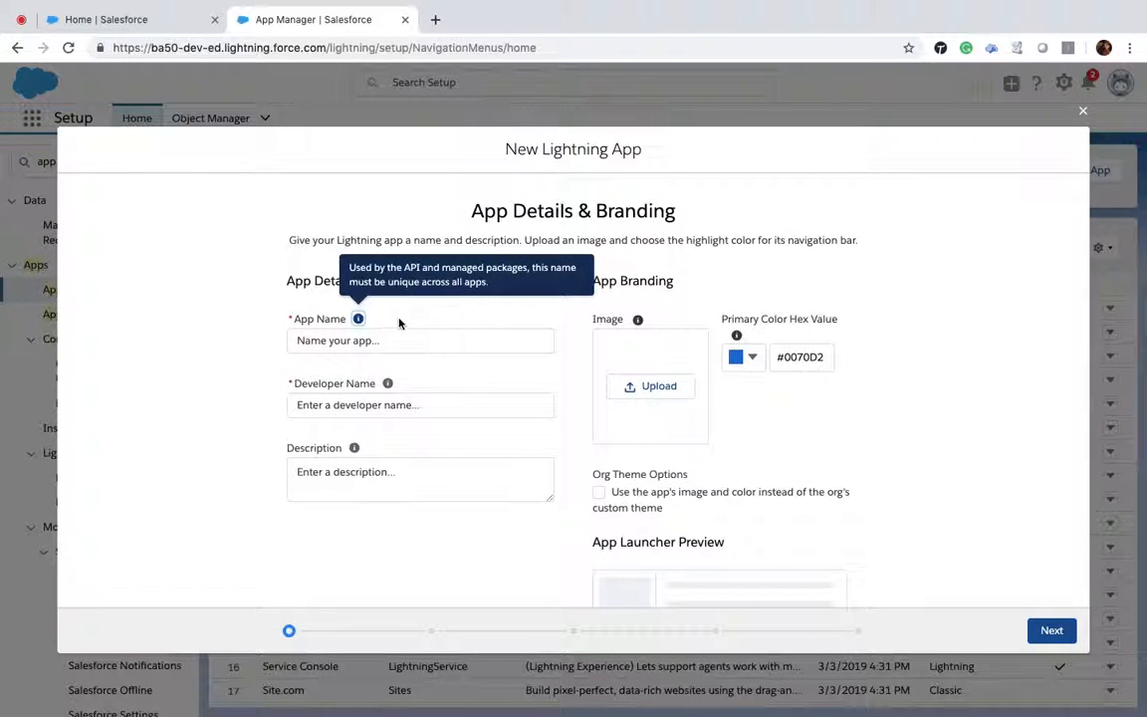
click(395, 342)
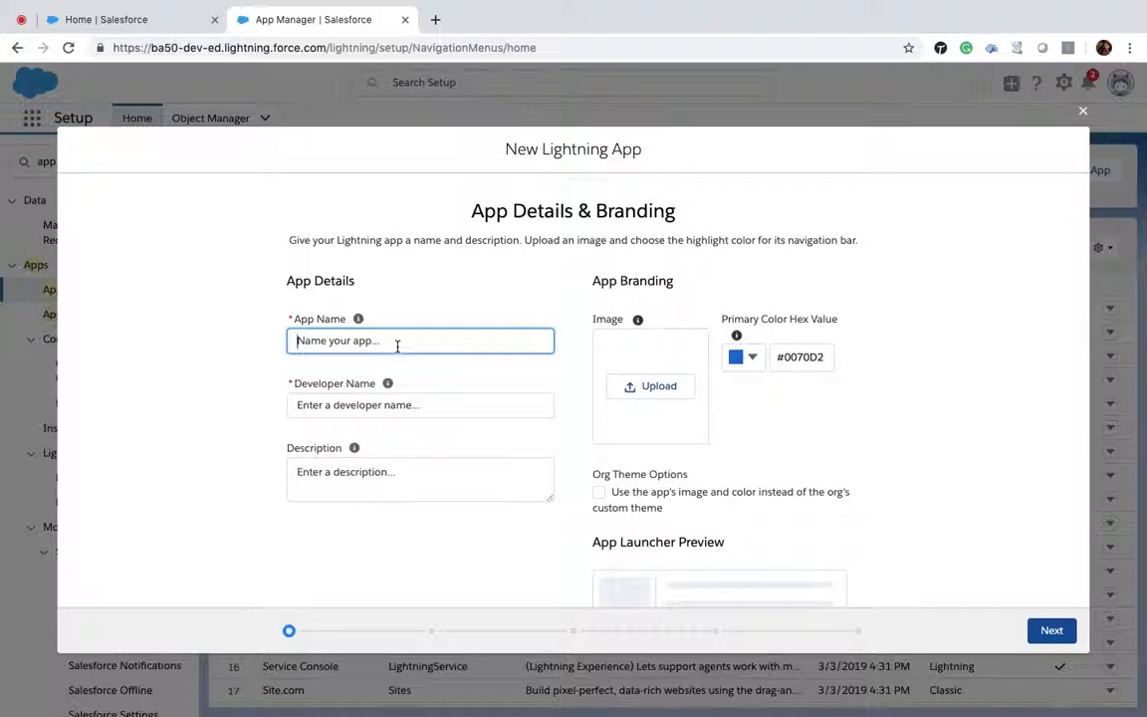
text(BA50_ltng)
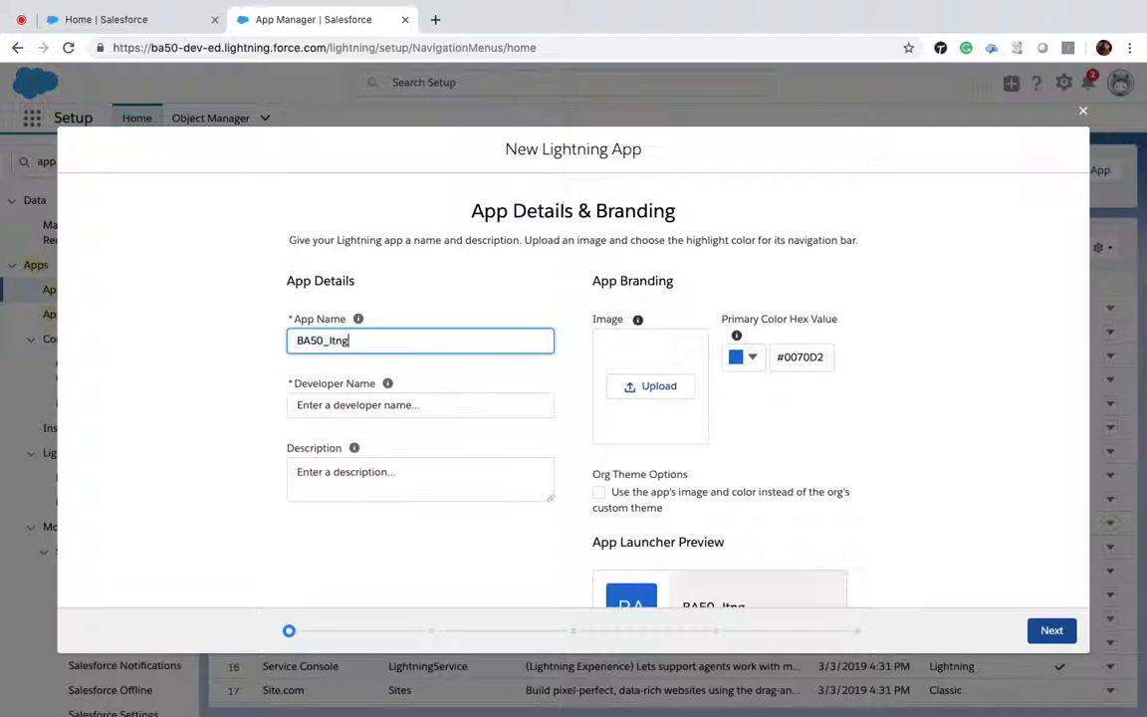
click(387, 384)
Step: Enter the app description This is used to be practice App
click(342, 474)
text(This )
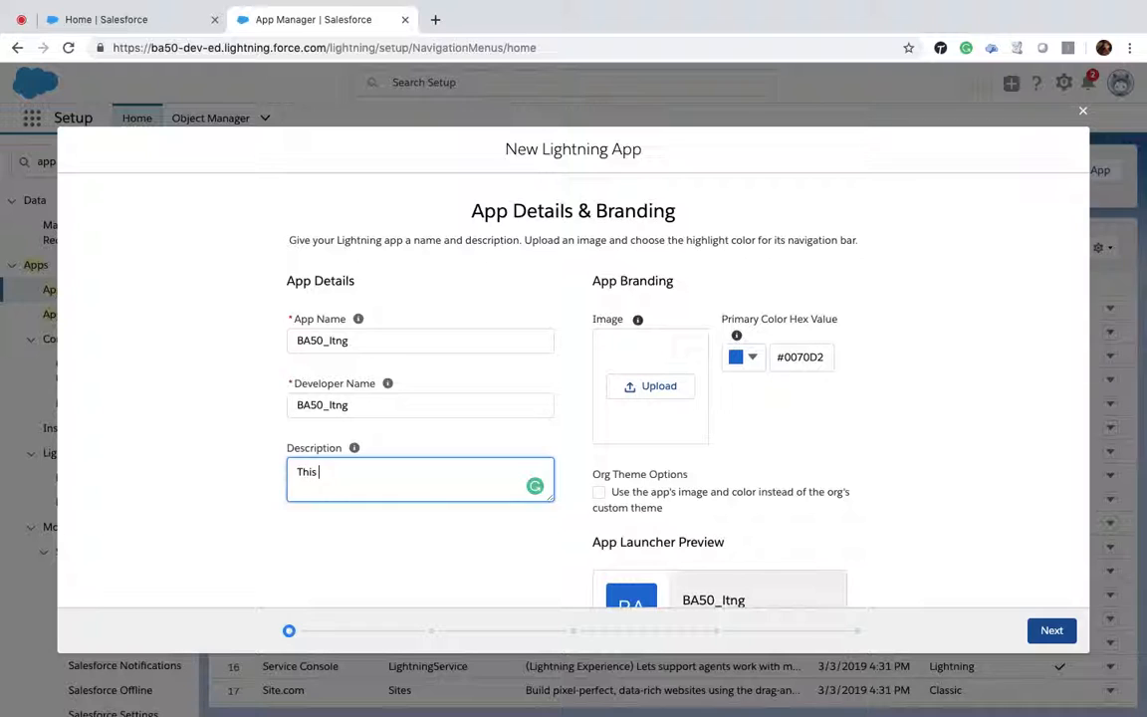
text(is used to be practce)
key(BackSpace)
key(BackSpace)
text(ce App)
Step: Upload mo.jpg from the Pictures folder as the app's branding image
click(934, 404)
click(659, 387)
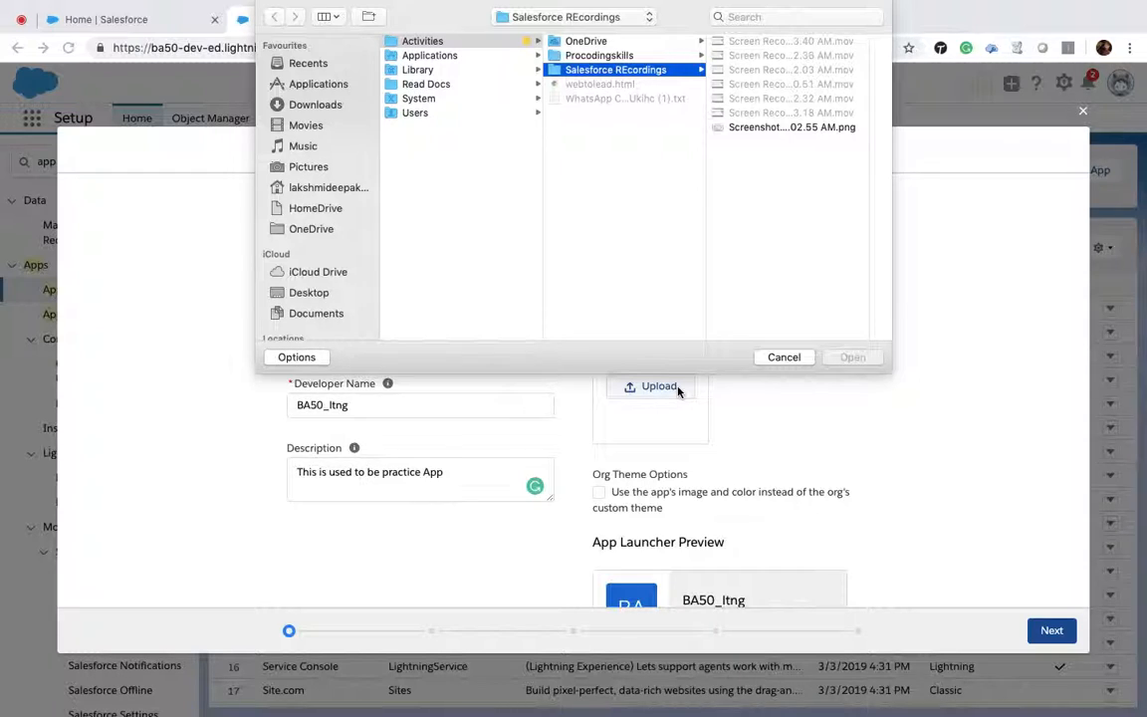
click(314, 171)
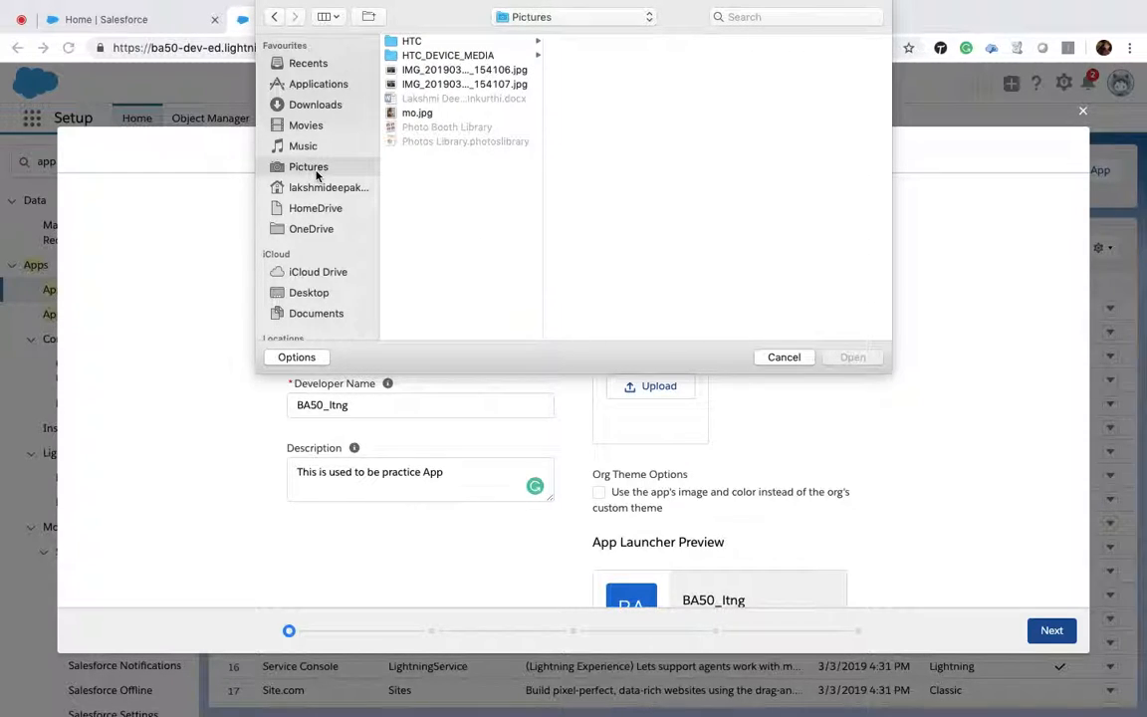
click(416, 114)
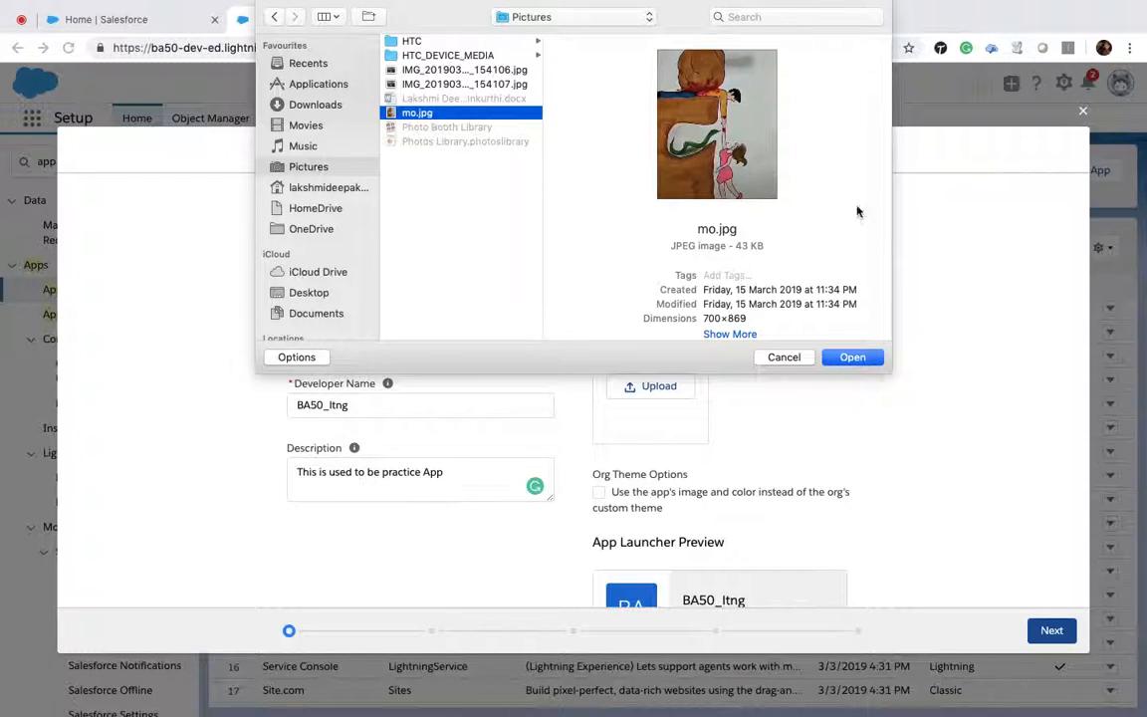
click(854, 360)
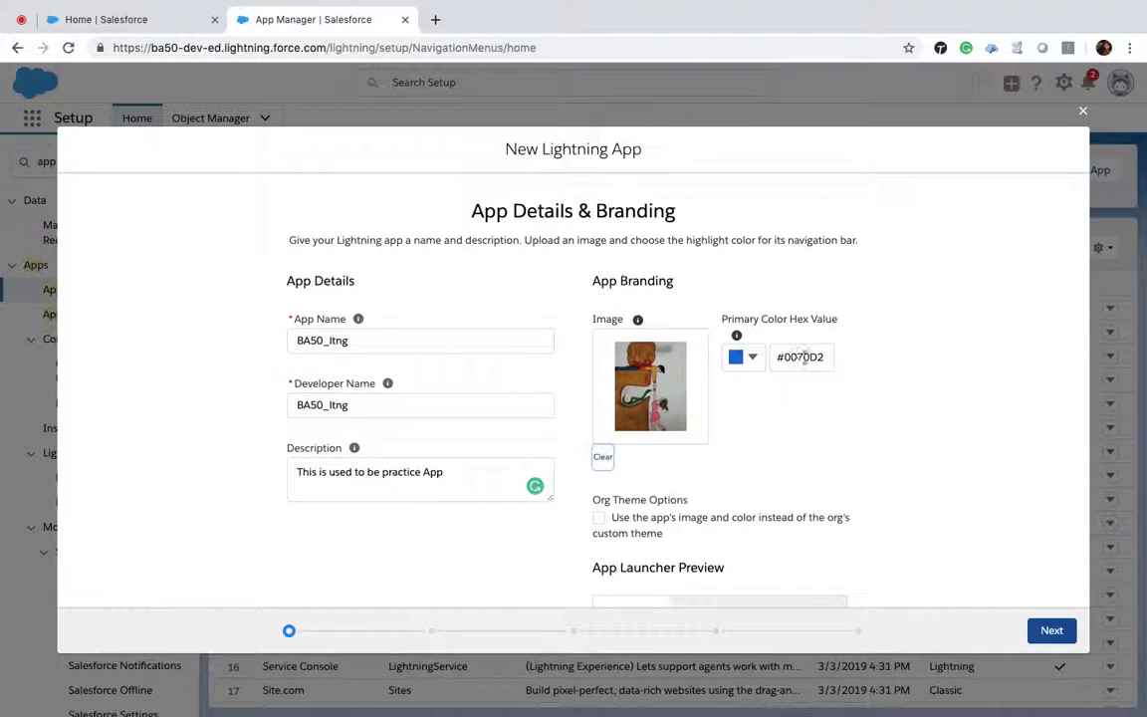
Step: Continue to App Options, keeping Standard navigation and the full Setup experience, and move on
scroll(855, 394, down, 1)
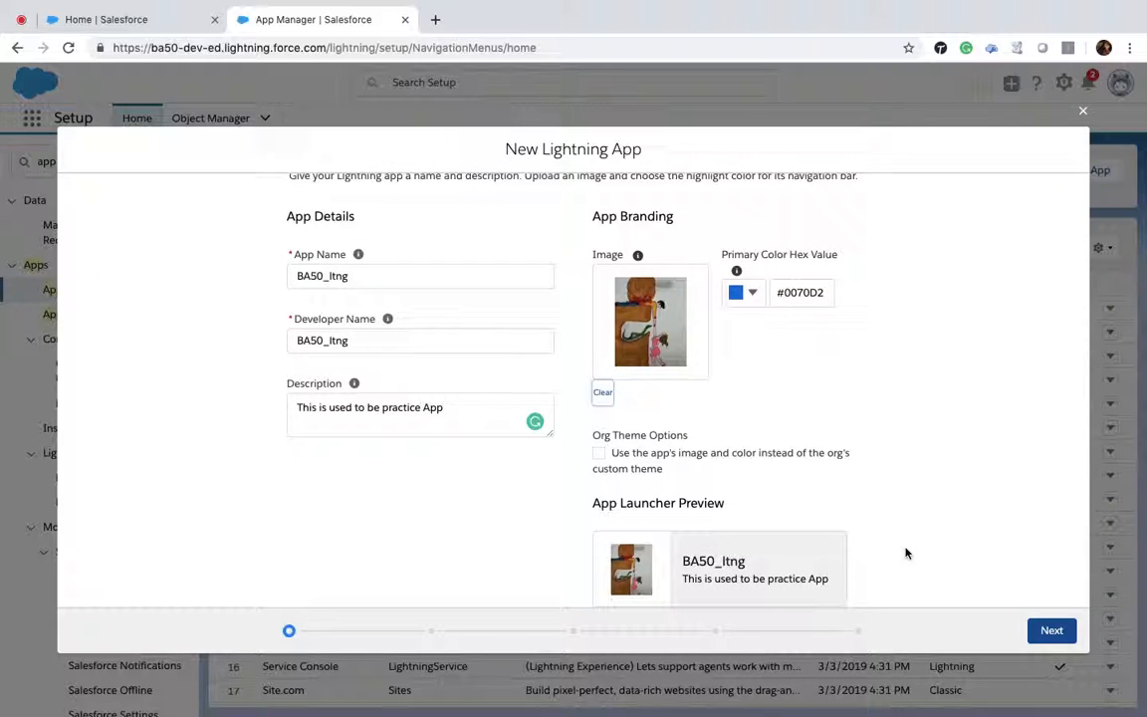
click(1051, 631)
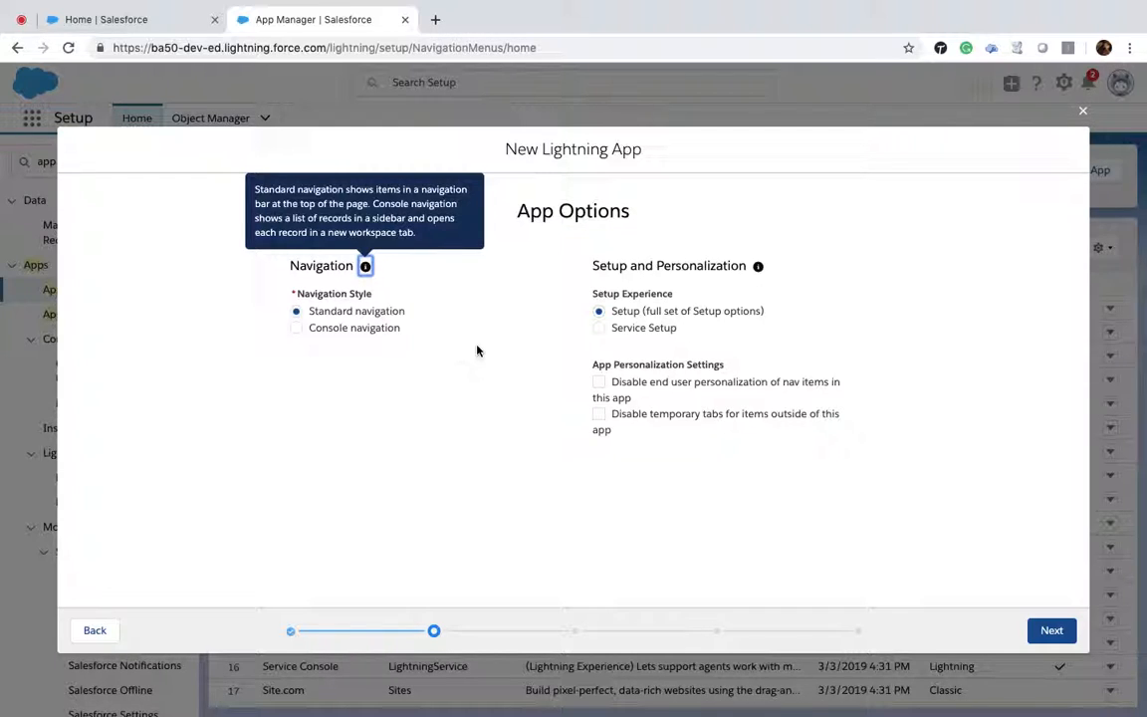
click(604, 329)
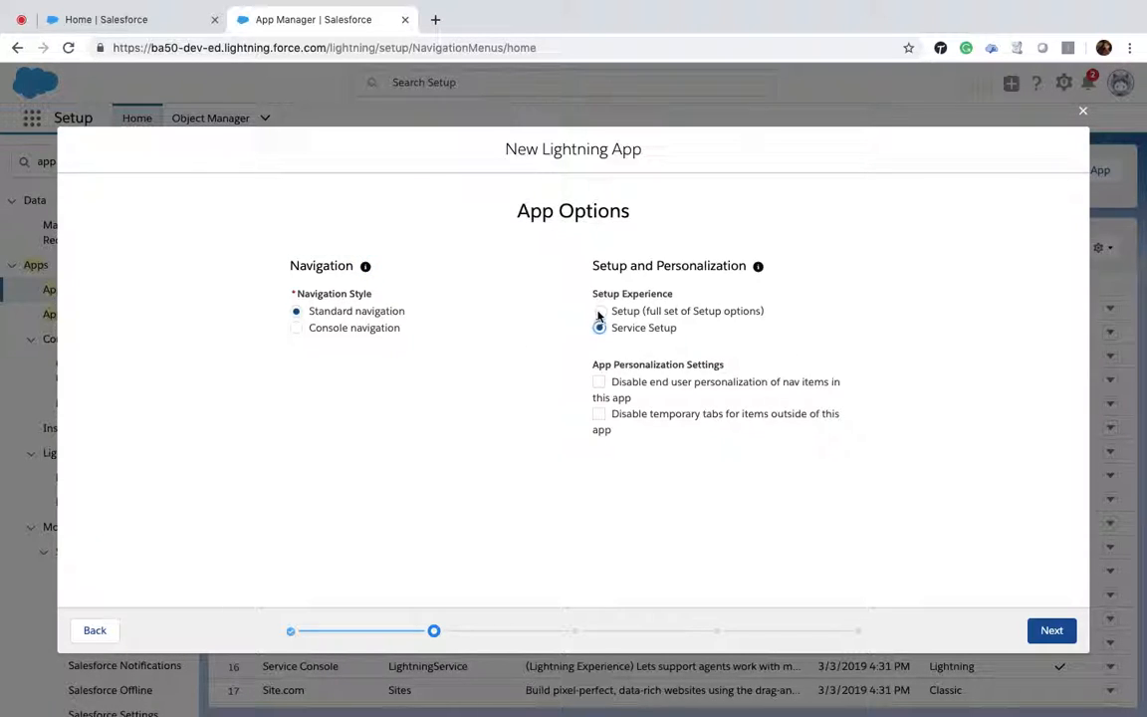
click(598, 312)
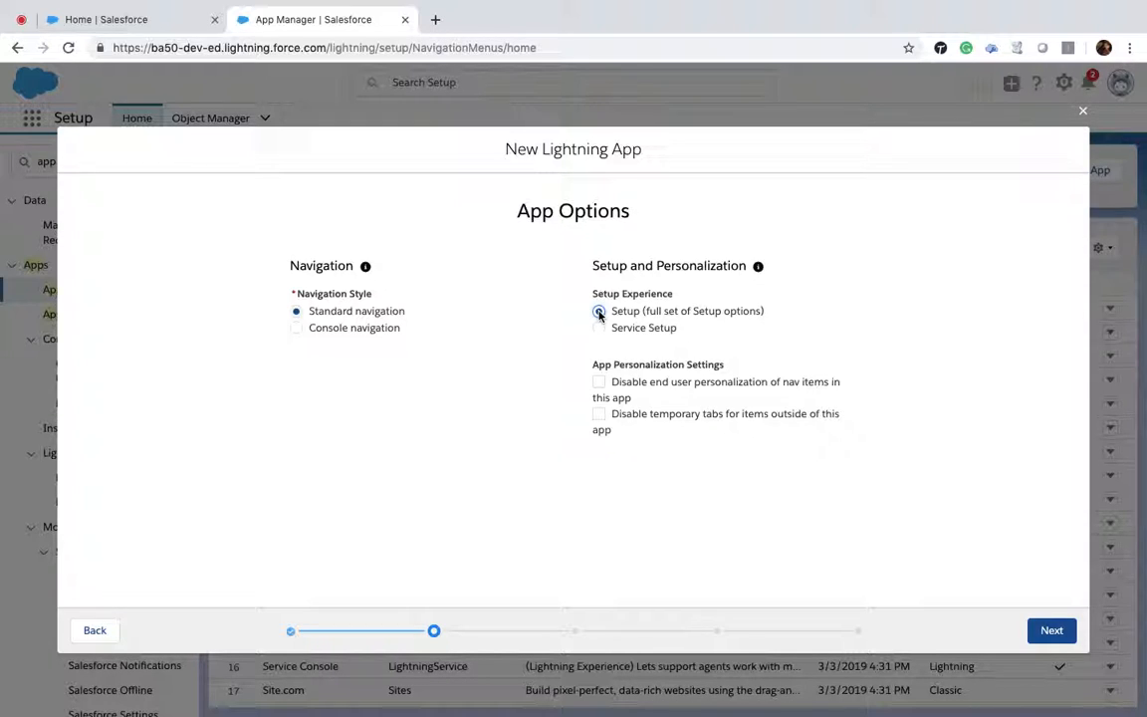
click(1052, 631)
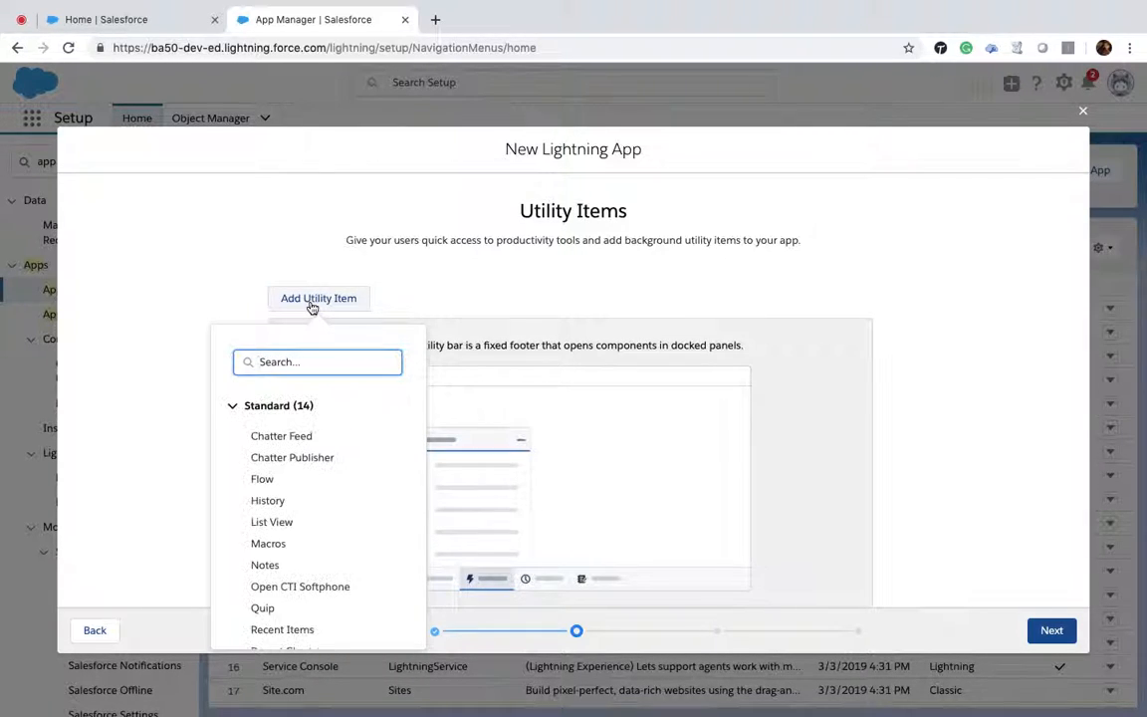
Step: Add Chatter Feed as a utility item and continue to the navigation items
click(302, 438)
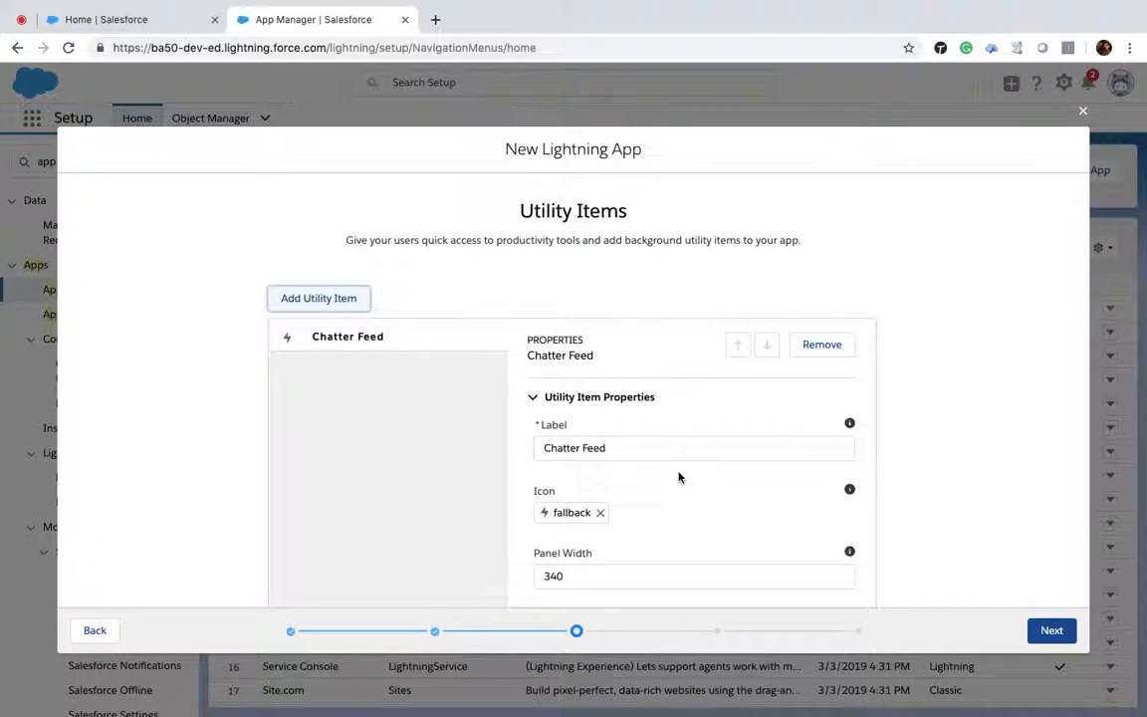
scroll(677, 475, down, 5)
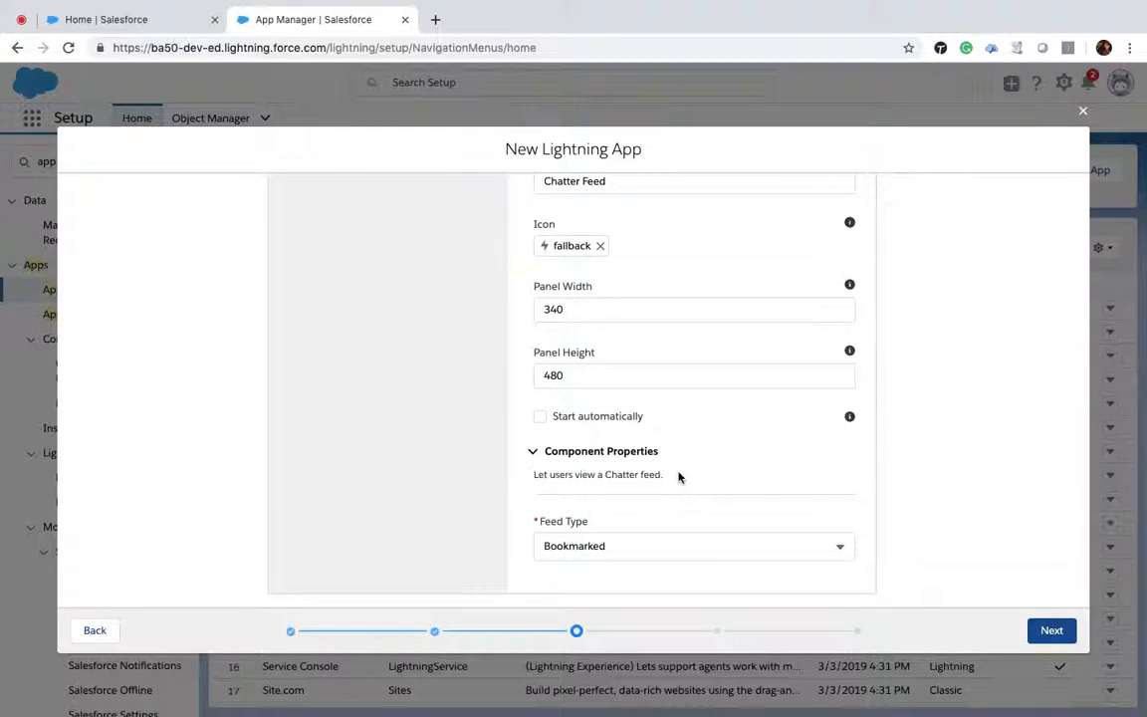
click(1071, 634)
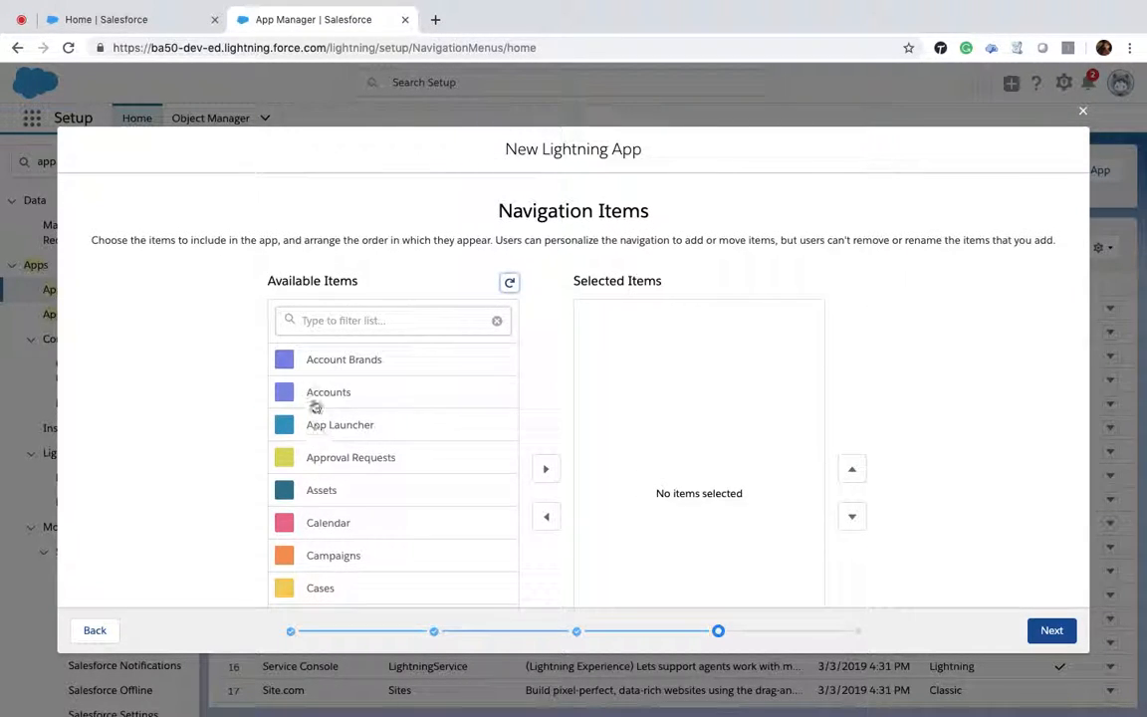
Step: Add Accounts, Account Brands, Cases and Approval Requests as navigation items, then continue to user profiles
scroll(313, 406, down, 1)
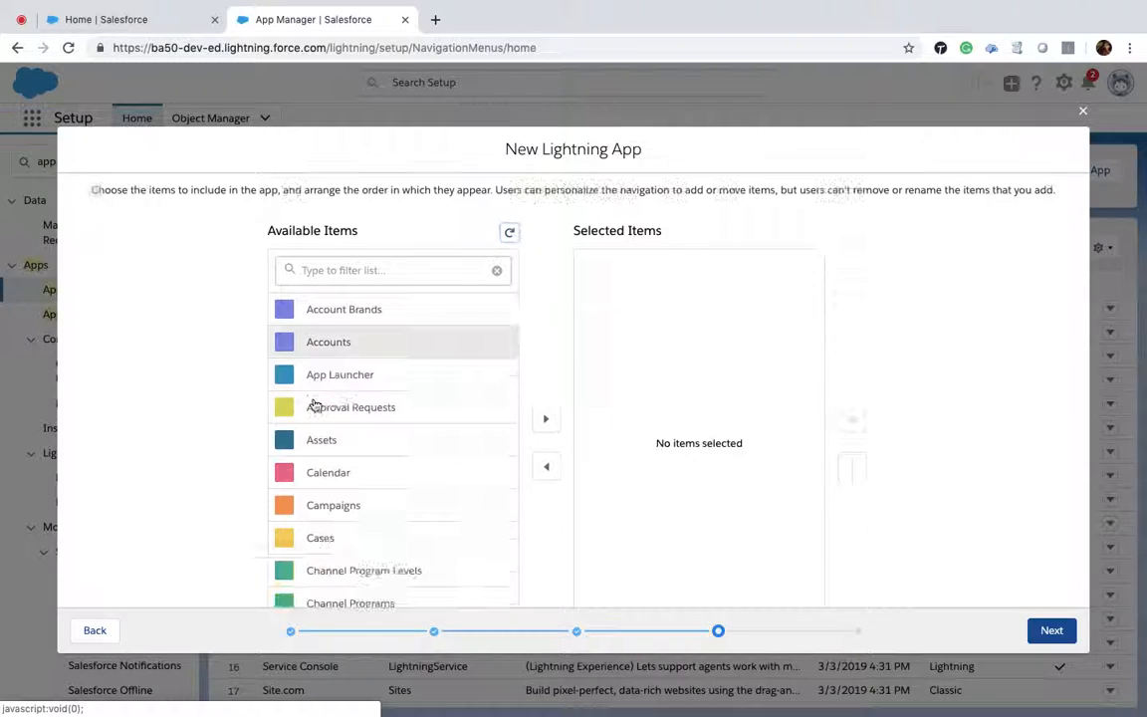
click(553, 423)
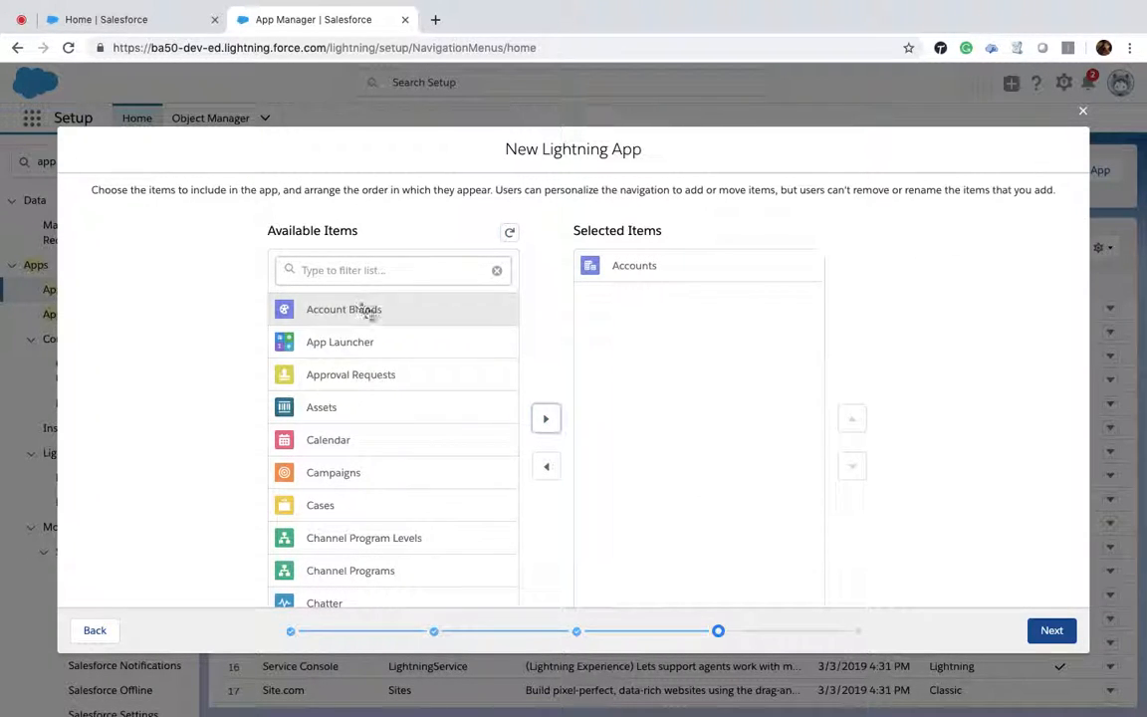
click(555, 430)
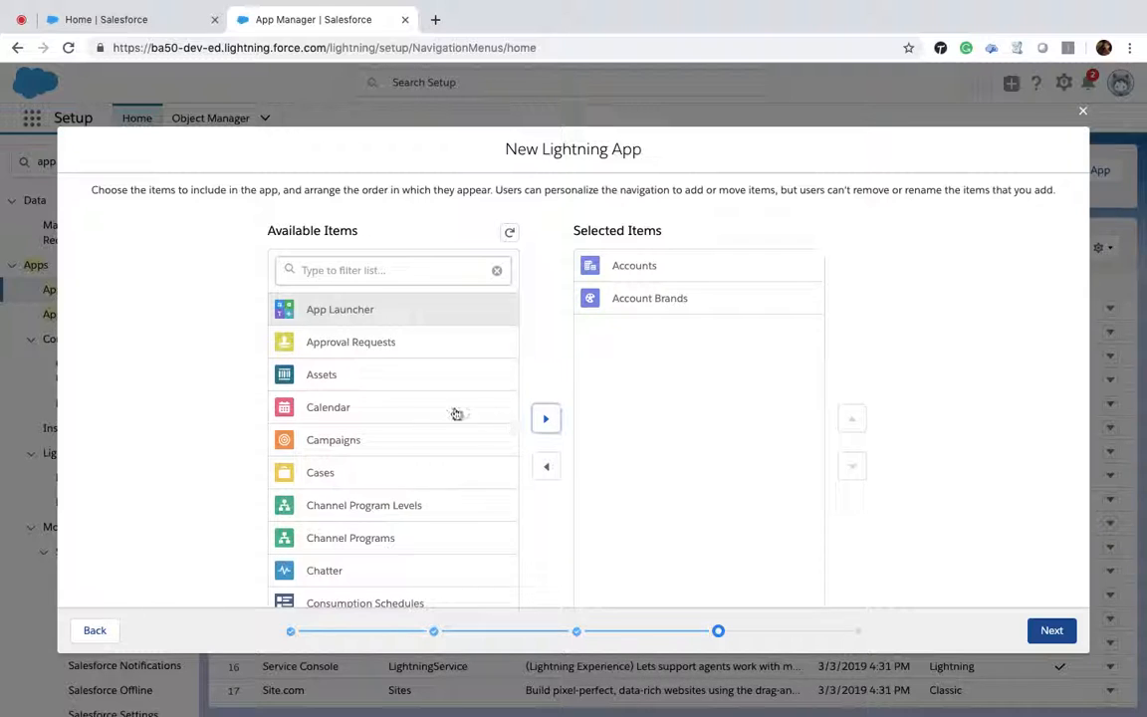
click(367, 475)
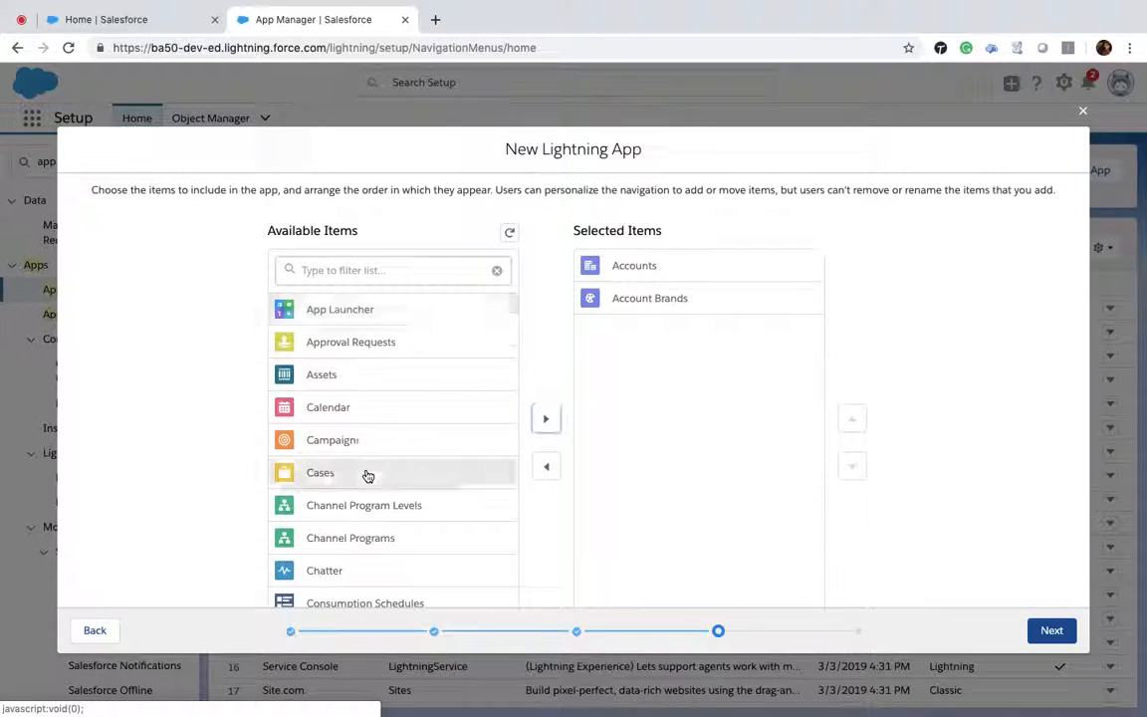
click(545, 426)
click(350, 341)
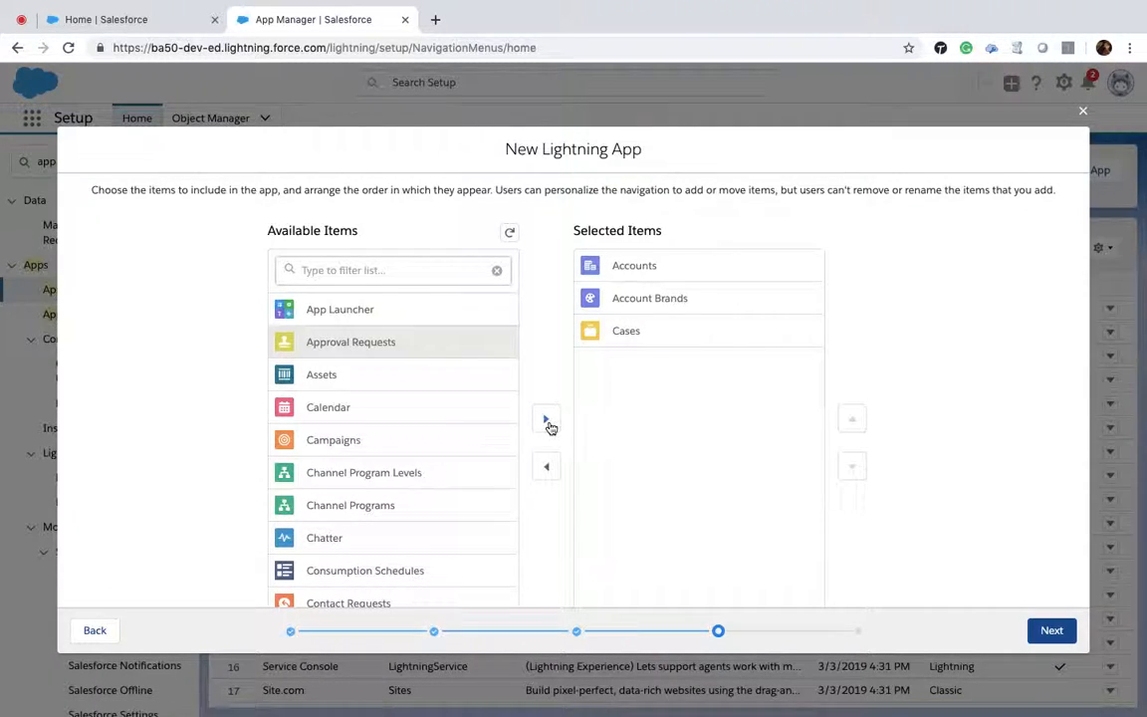
click(547, 423)
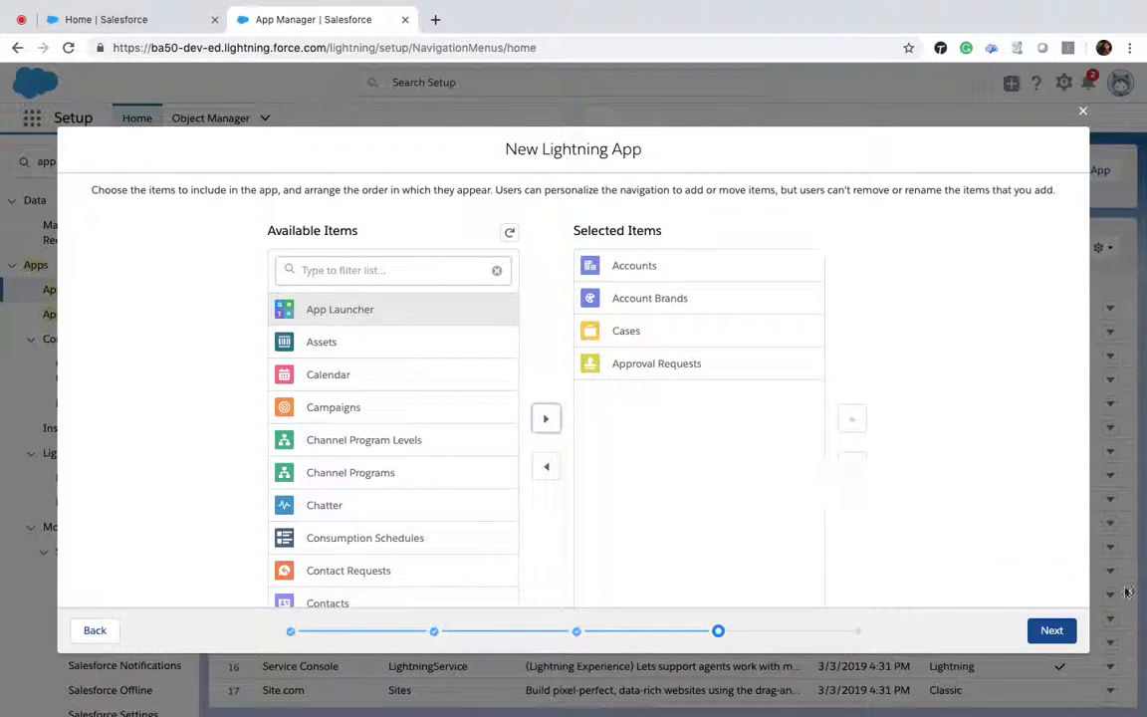
click(1049, 631)
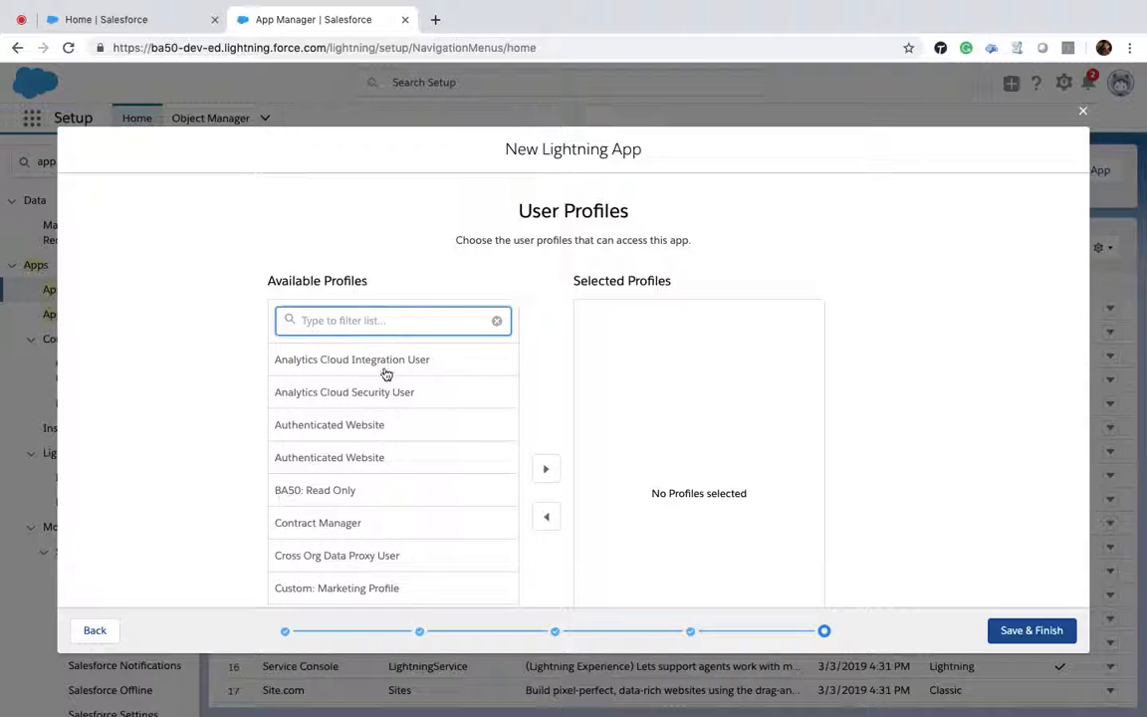
Step: Assign every available user profile to the app and save and finish the new Lightning App
scroll(385, 373, down, 1)
key(ctrl+a)
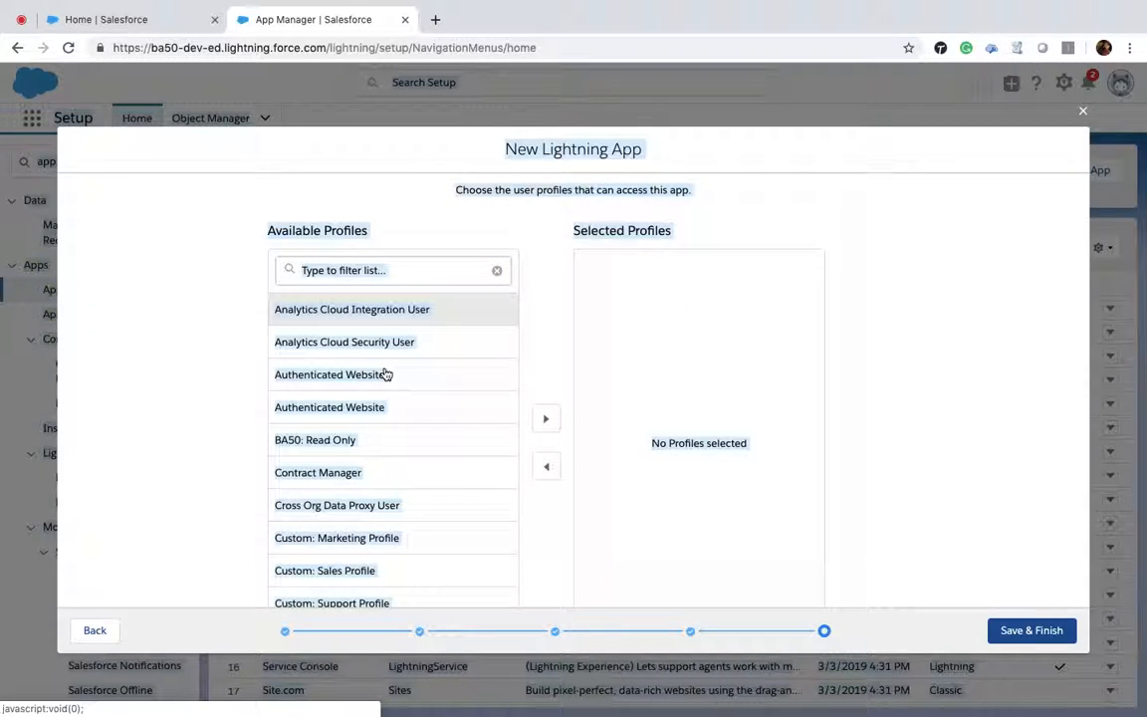
click(371, 325)
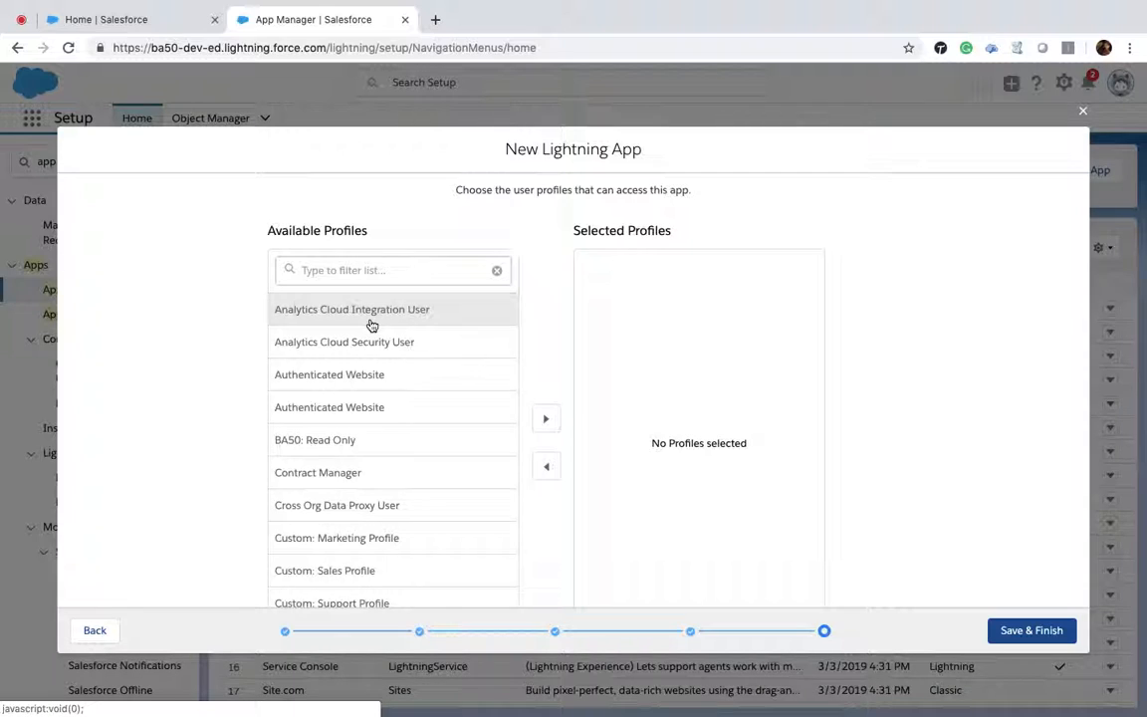
key(shift+Down)
key(shift+Down)
key(shift+Down)
key(shift+Down)
key(shift+Down)
key(shift+Down)
key(shift+Down)
key(shift+Down)
key(shift+Down)
key(shift+Down)
key(shift+Down)
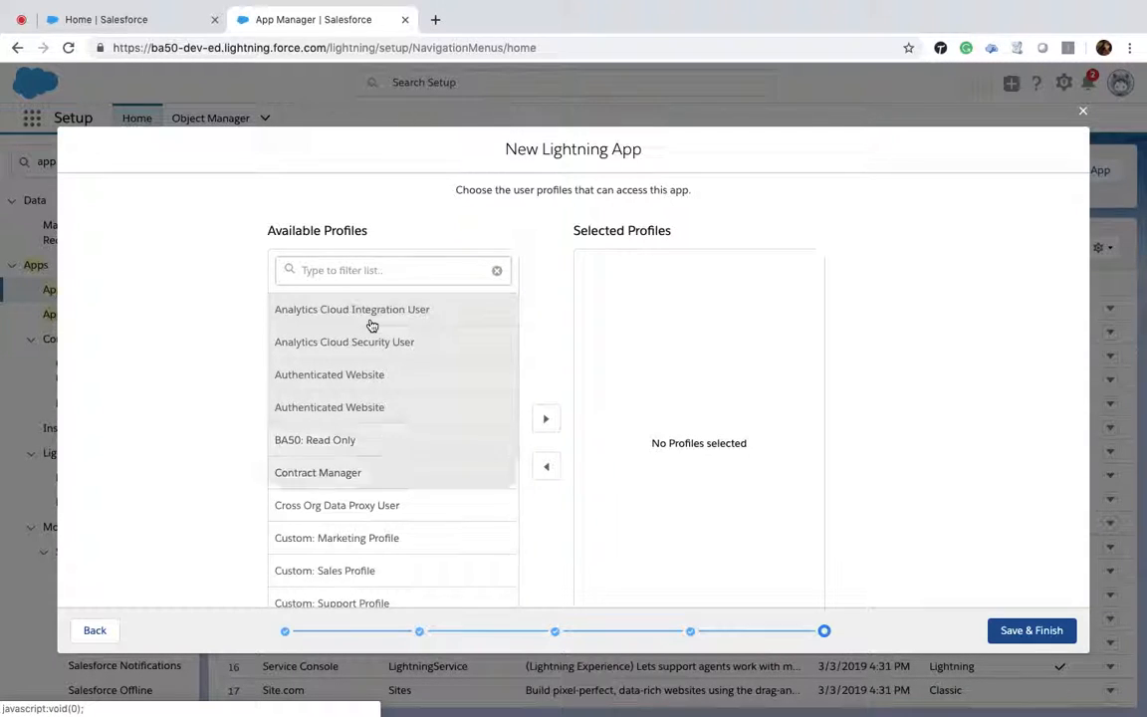
key(shift+Down)
key(shift+Down)
key(shift+Down)
key(shift+Down)
key(shift+Down)
key(shift+Down)
key(shift+Down)
key(shift+Down)
key(shift+Down)
key(shift+Down)
key(shift+Down)
key(shift+Down)
key(shift+Down)
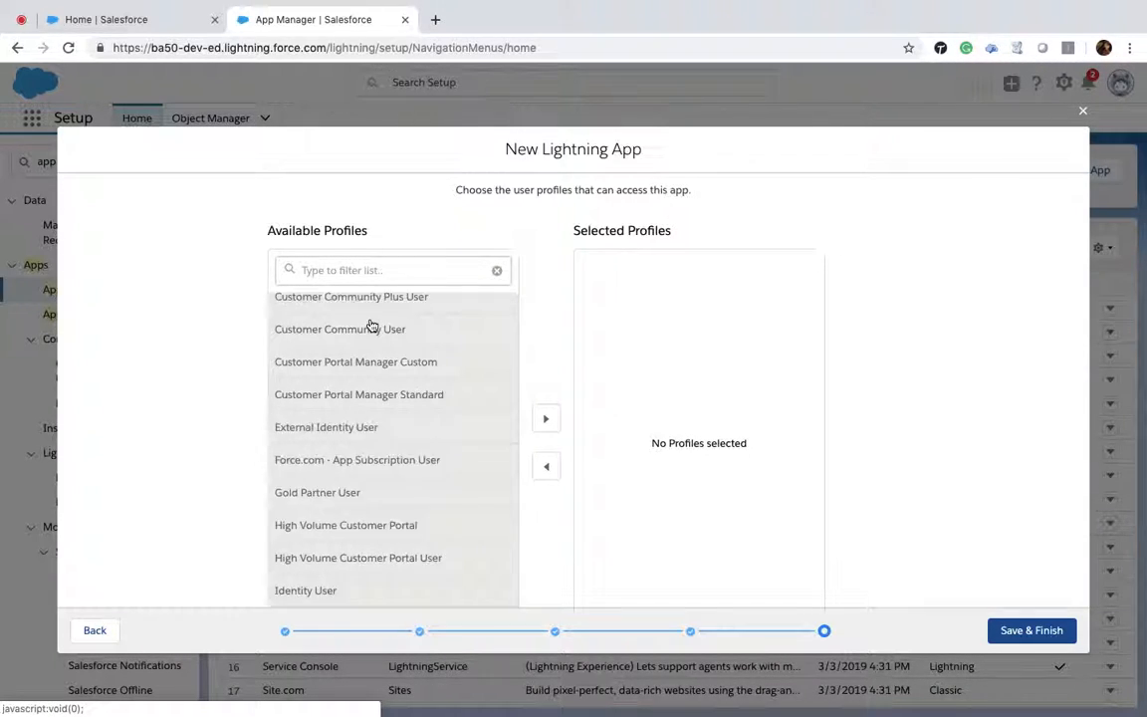
key(shift+Down)
key(shift+Down)
key(shift+Down)
key(shift+Down)
key(shift+Down)
key(shift+Down)
key(shift+Down)
key(shift+Down)
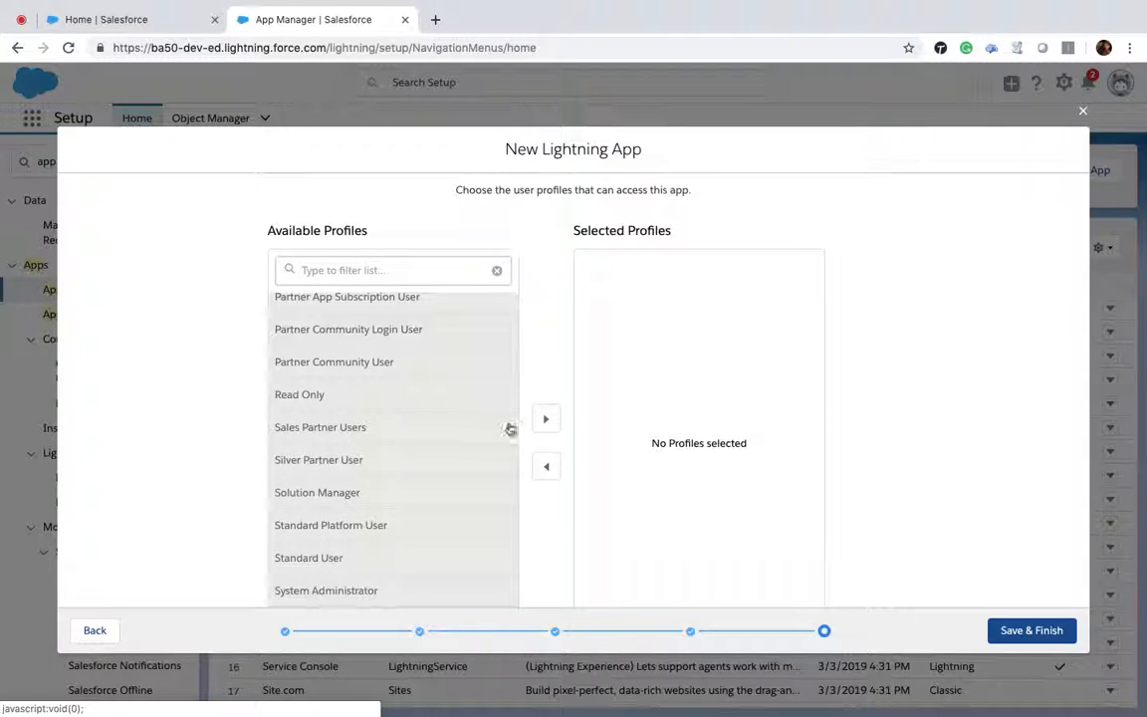
click(545, 420)
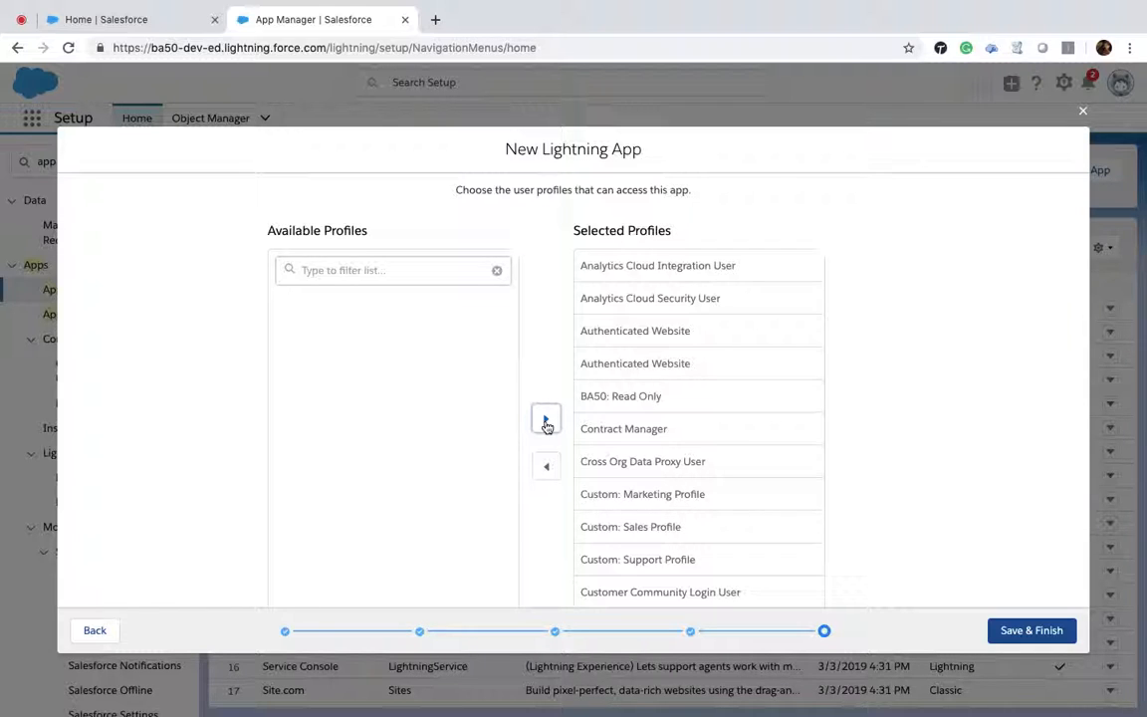
click(1010, 646)
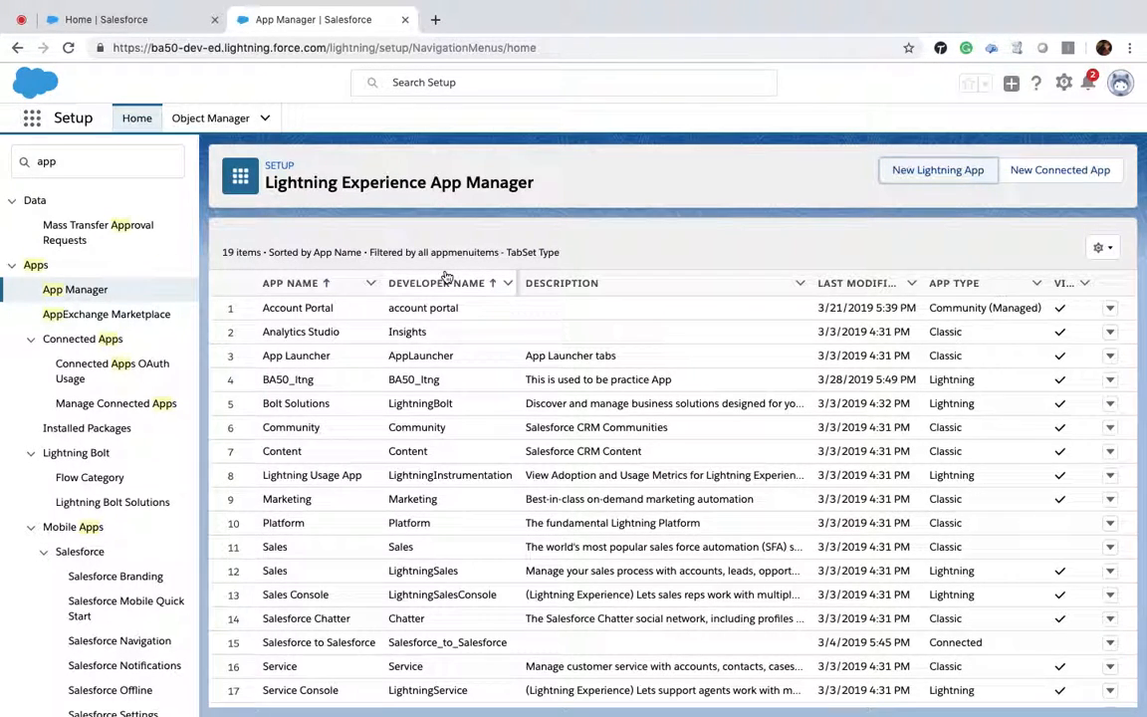
Step: Reorder the App Launcher so BA50_ltng comes first and Account Portal second
click(34, 120)
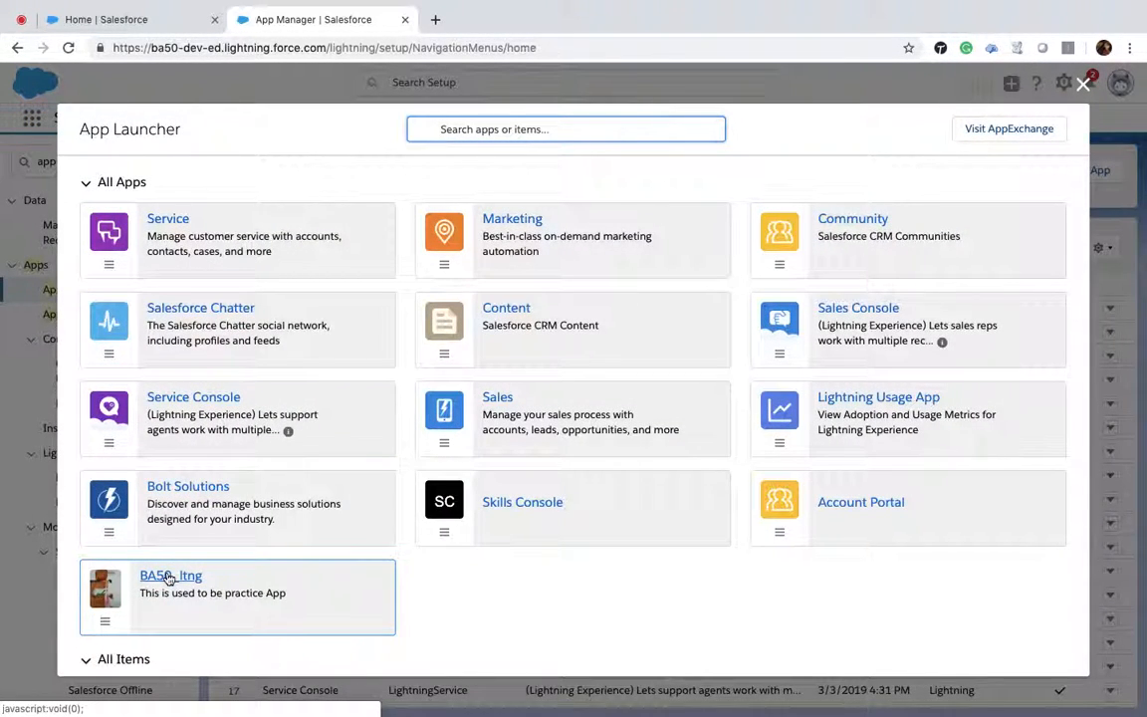
drag(169, 580, 157, 207)
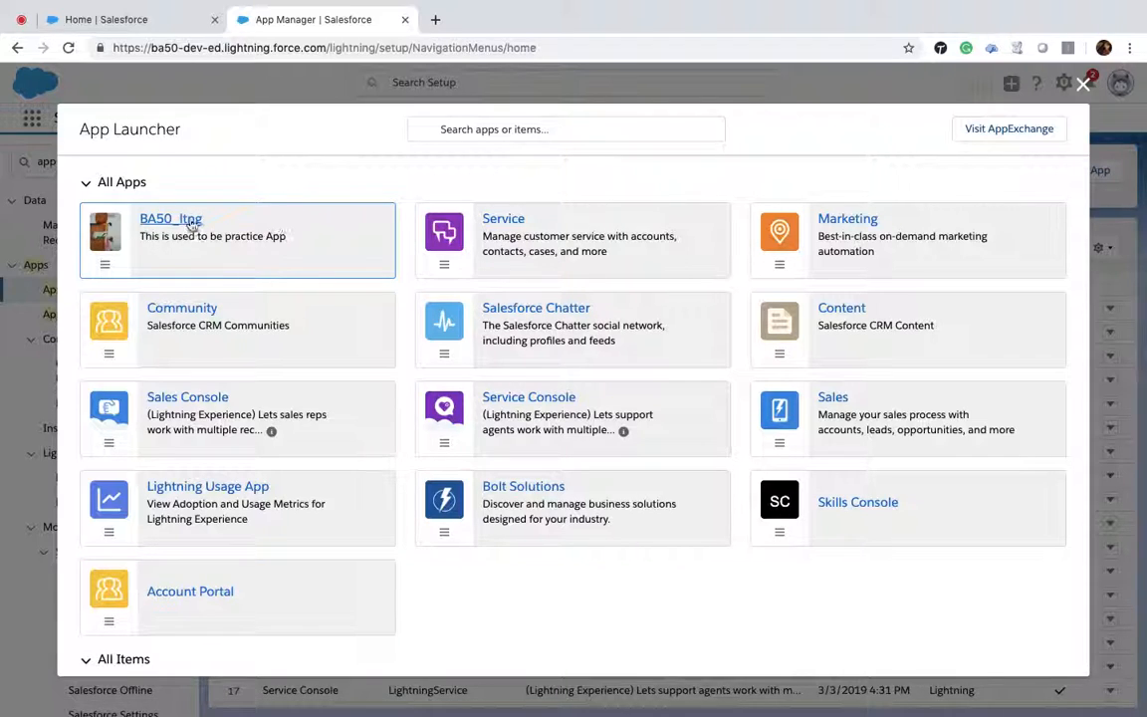
drag(121, 604, 445, 203)
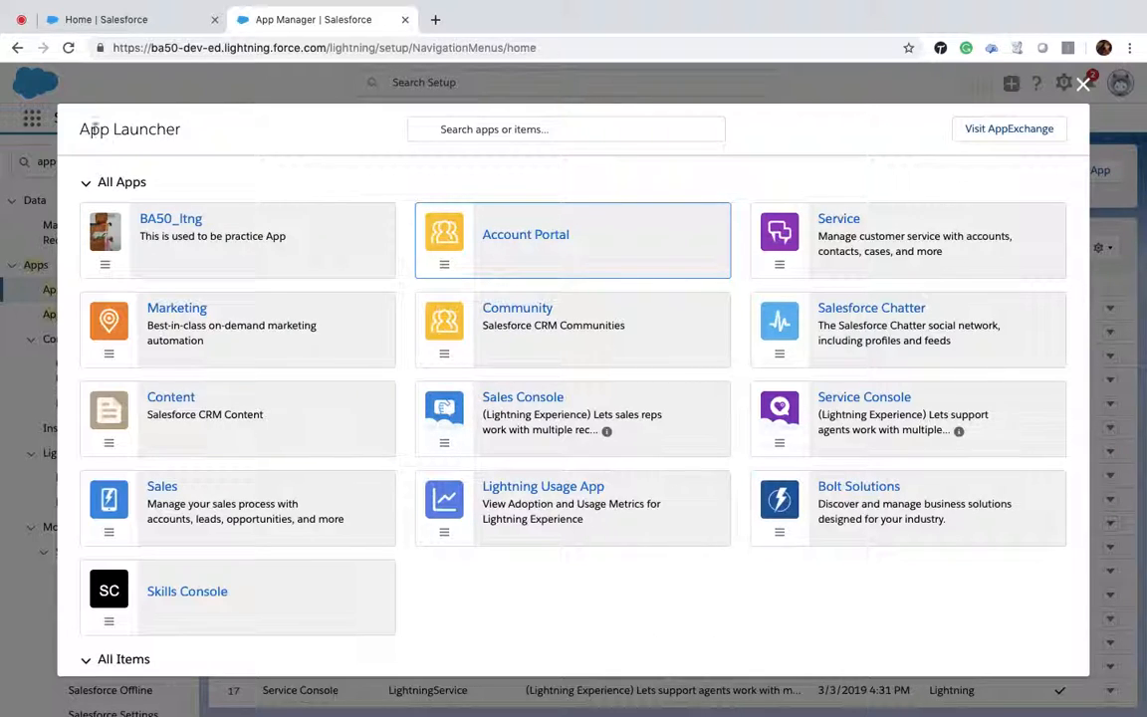
Step: Open the BA50_ltng app and look through its Approval Requests and Accounts tabs
click(182, 222)
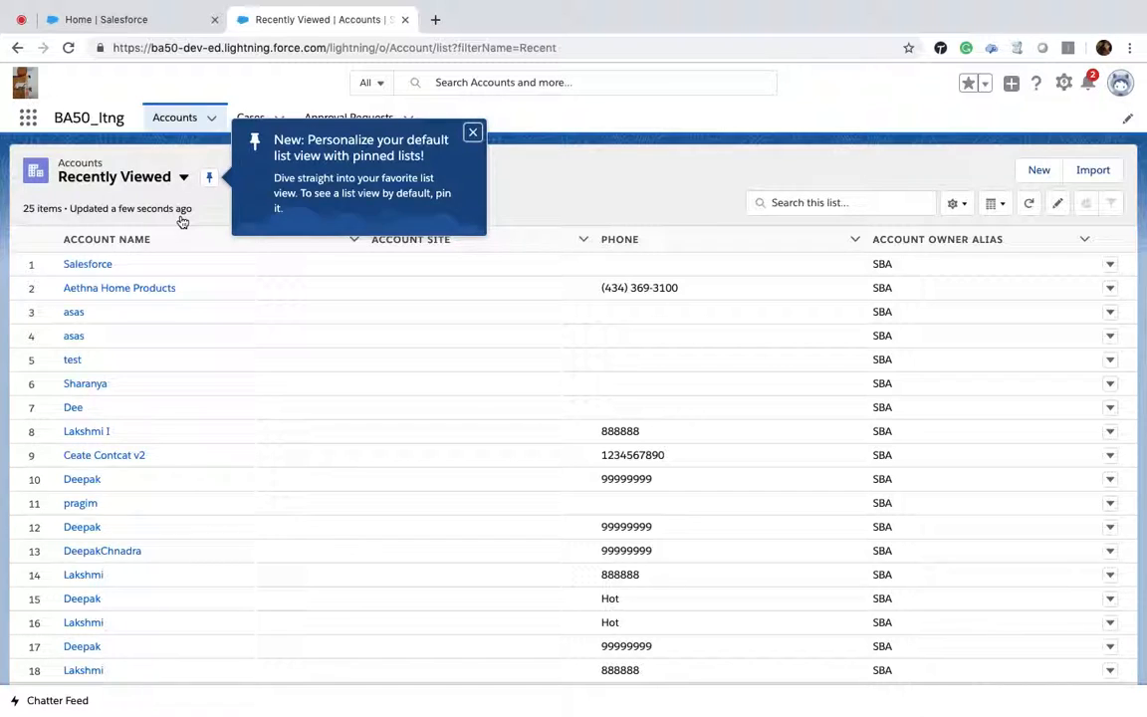
click(475, 134)
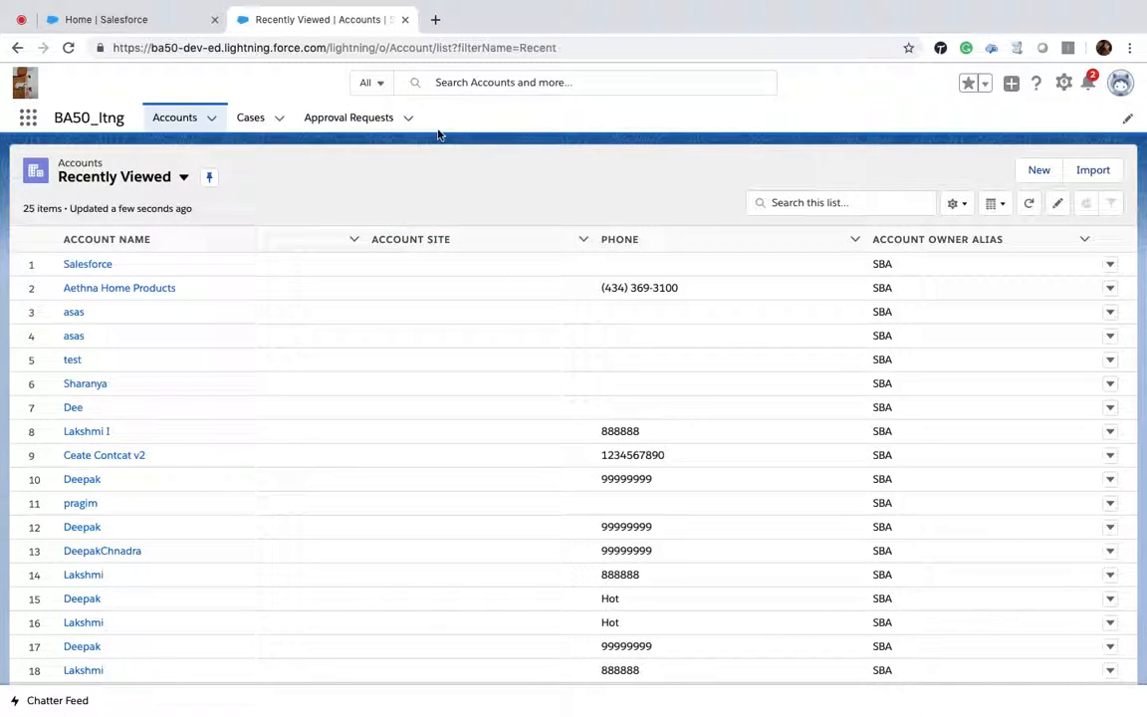
click(374, 118)
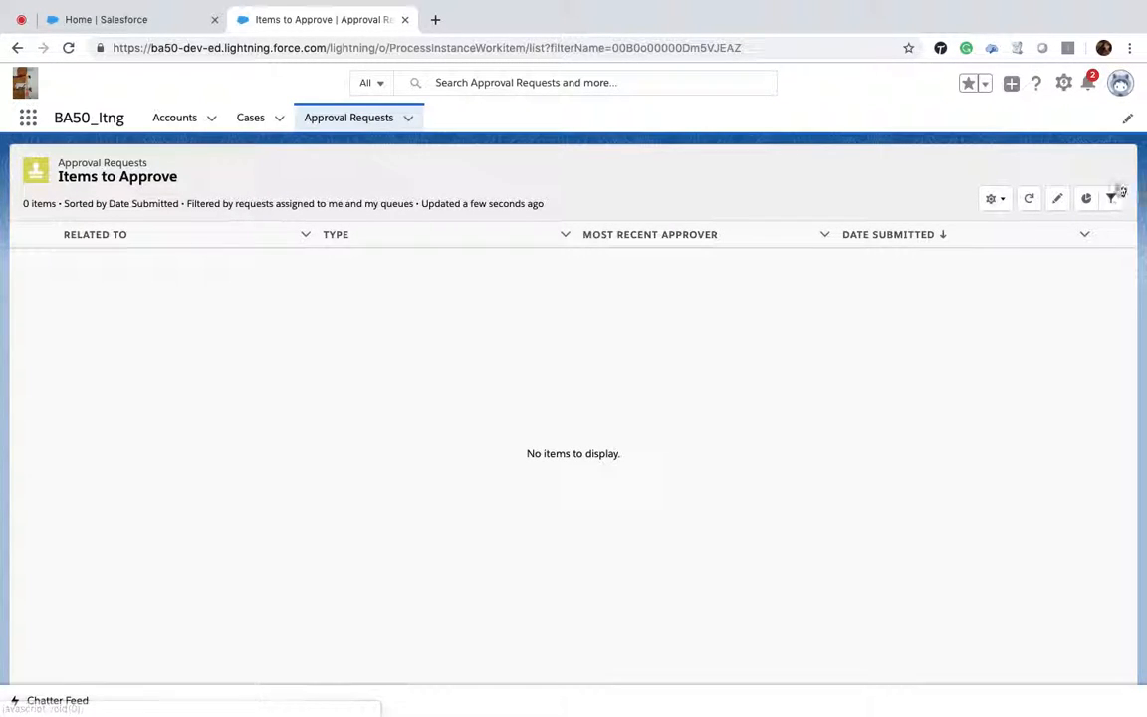
click(160, 116)
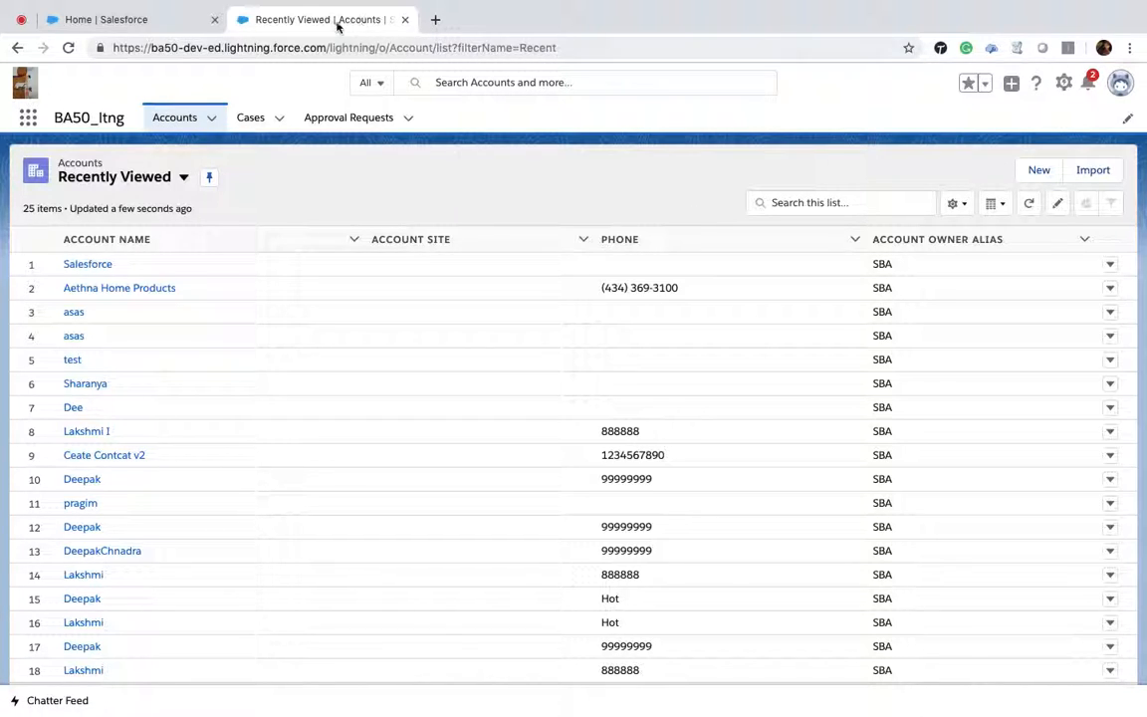
Step: Open a new Internal account form and close it without saving
click(1039, 171)
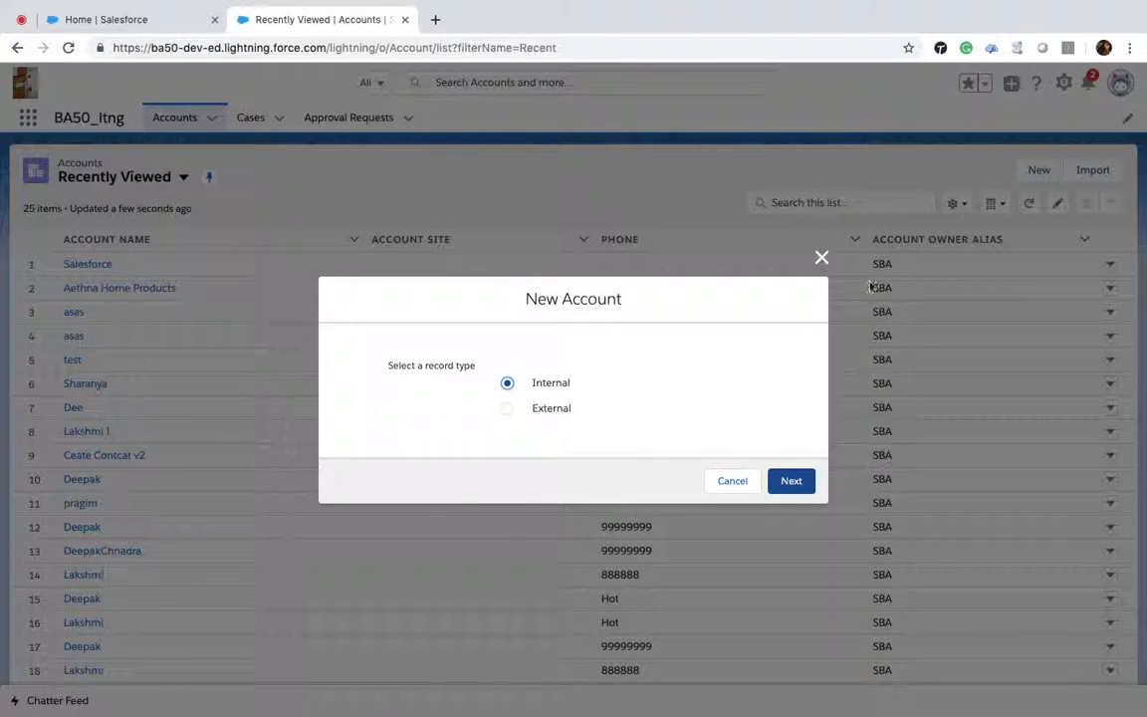
click(808, 481)
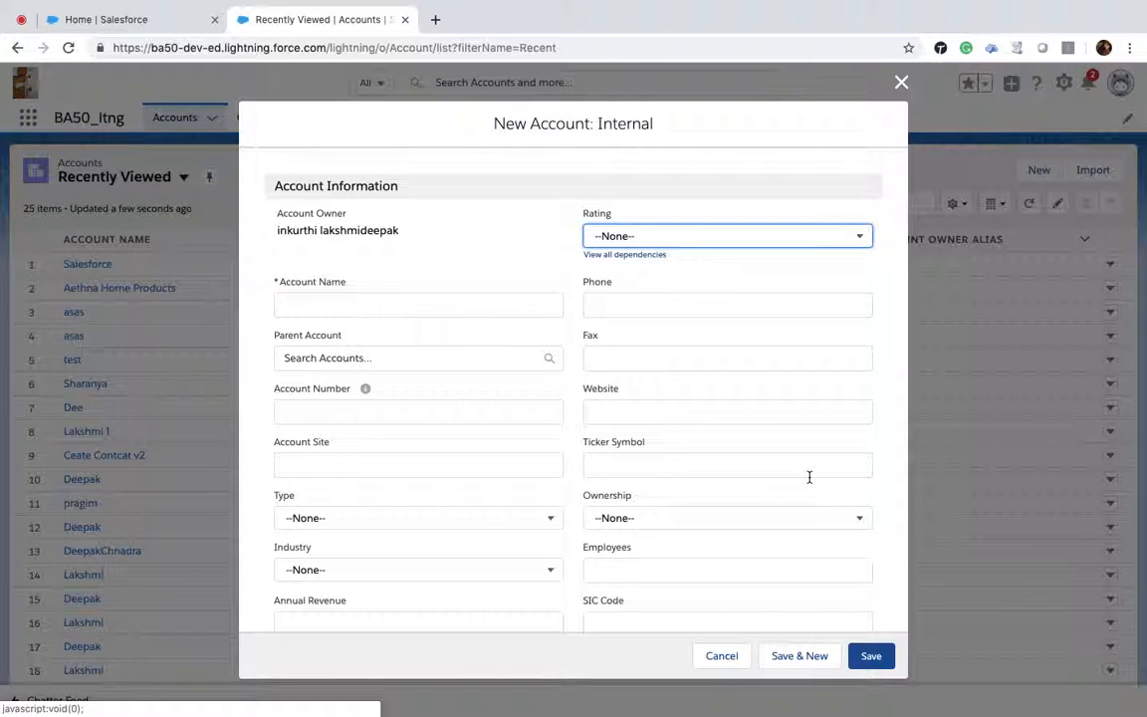
click(901, 84)
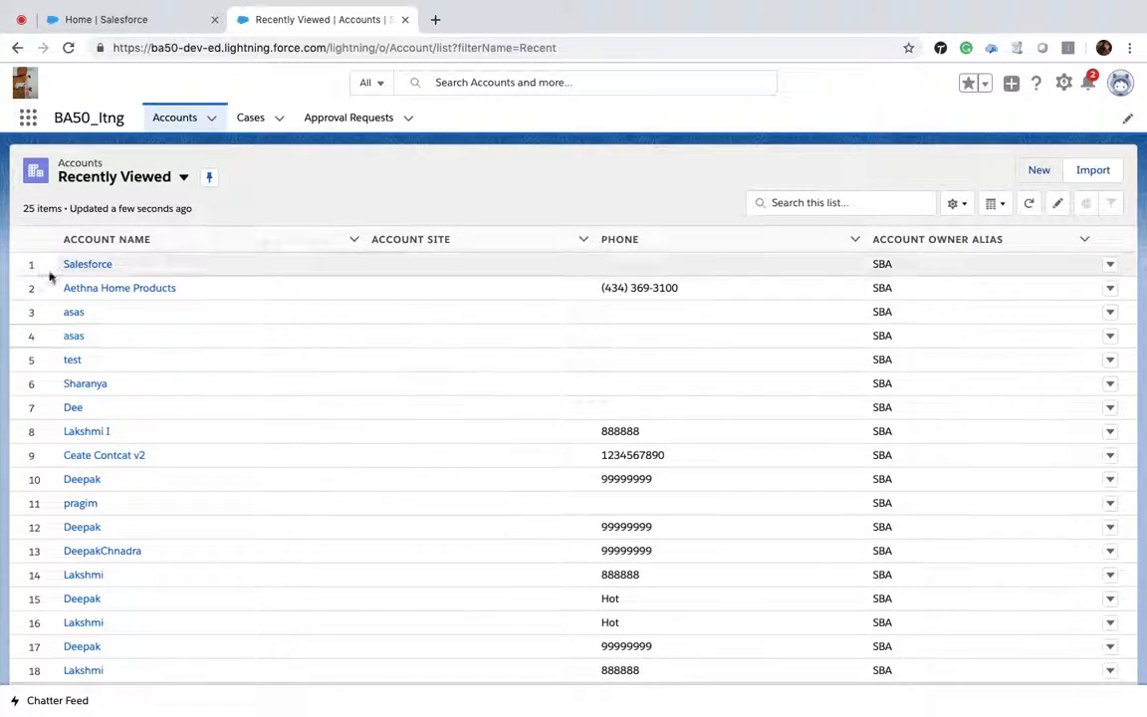
Step: Open the Salesforce account's record page for editing in Lightning App Builder
click(87, 267)
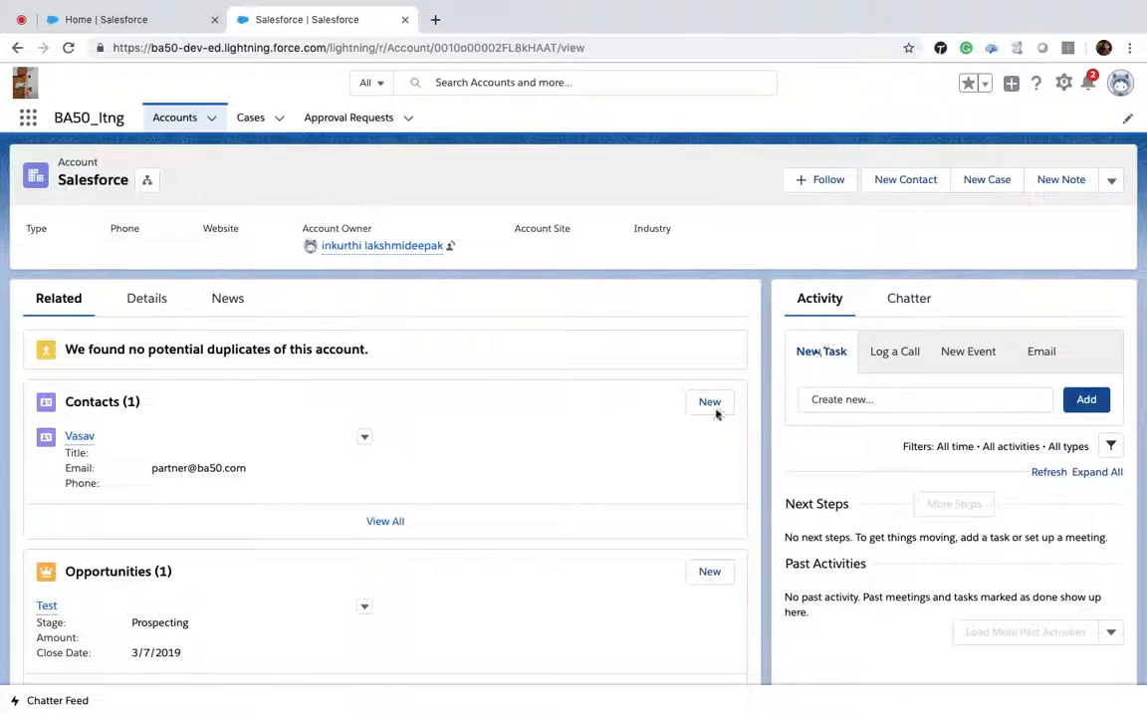
click(1062, 88)
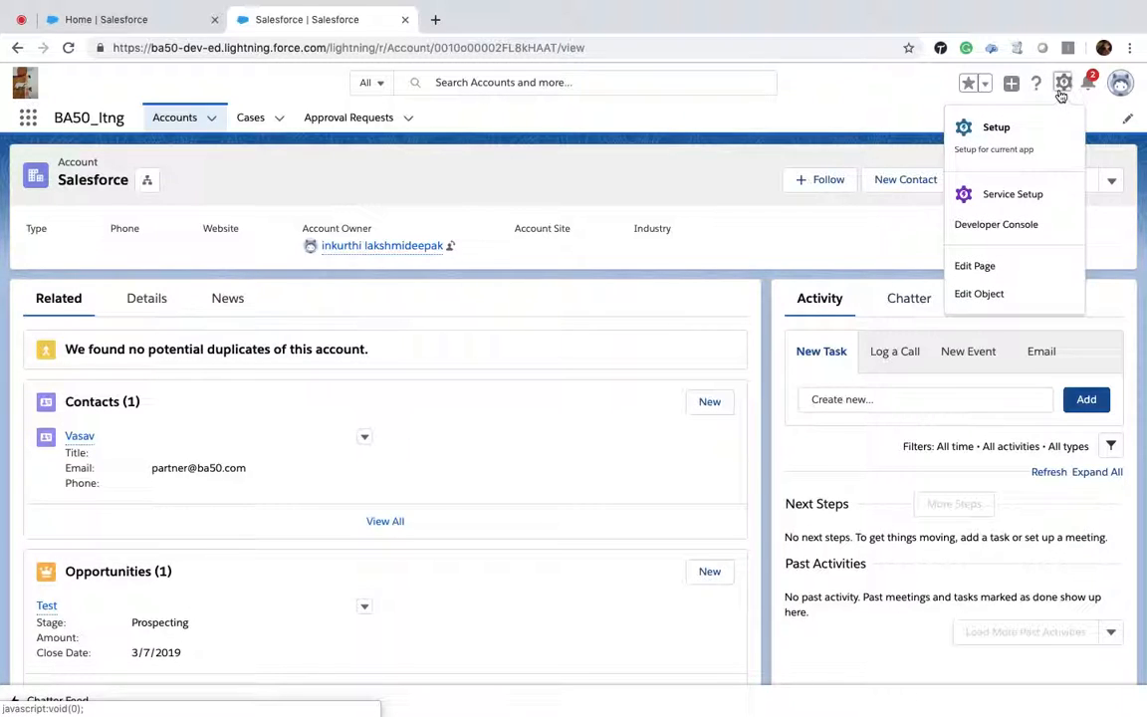
click(976, 265)
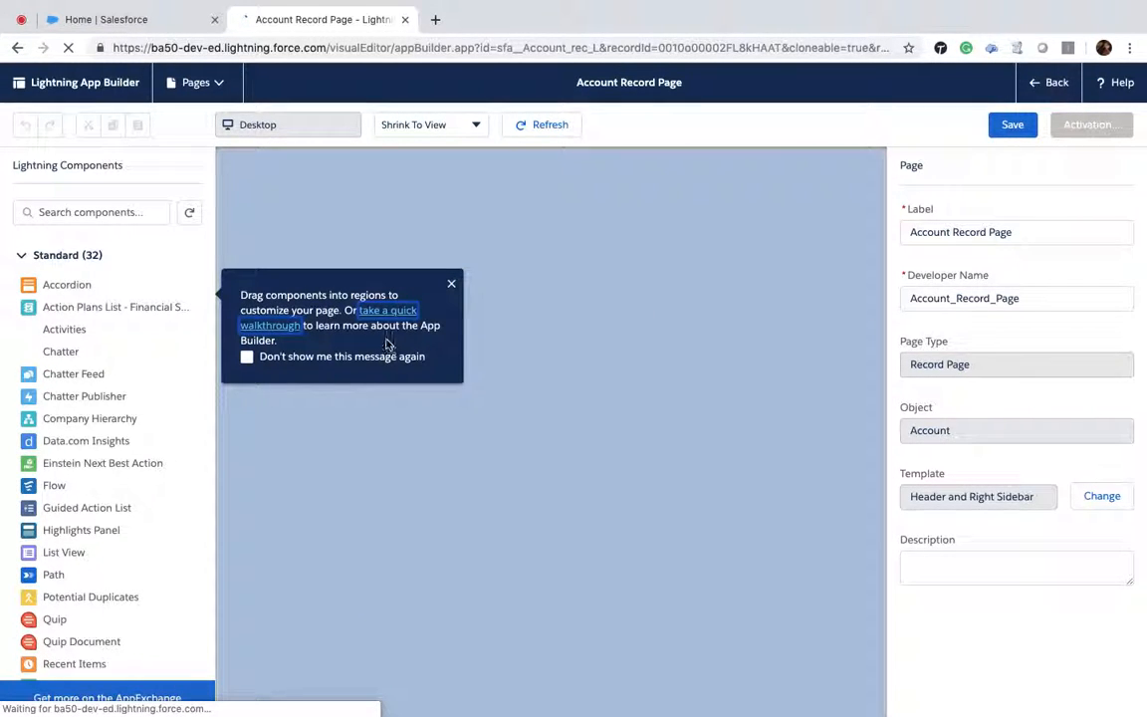
click(450, 286)
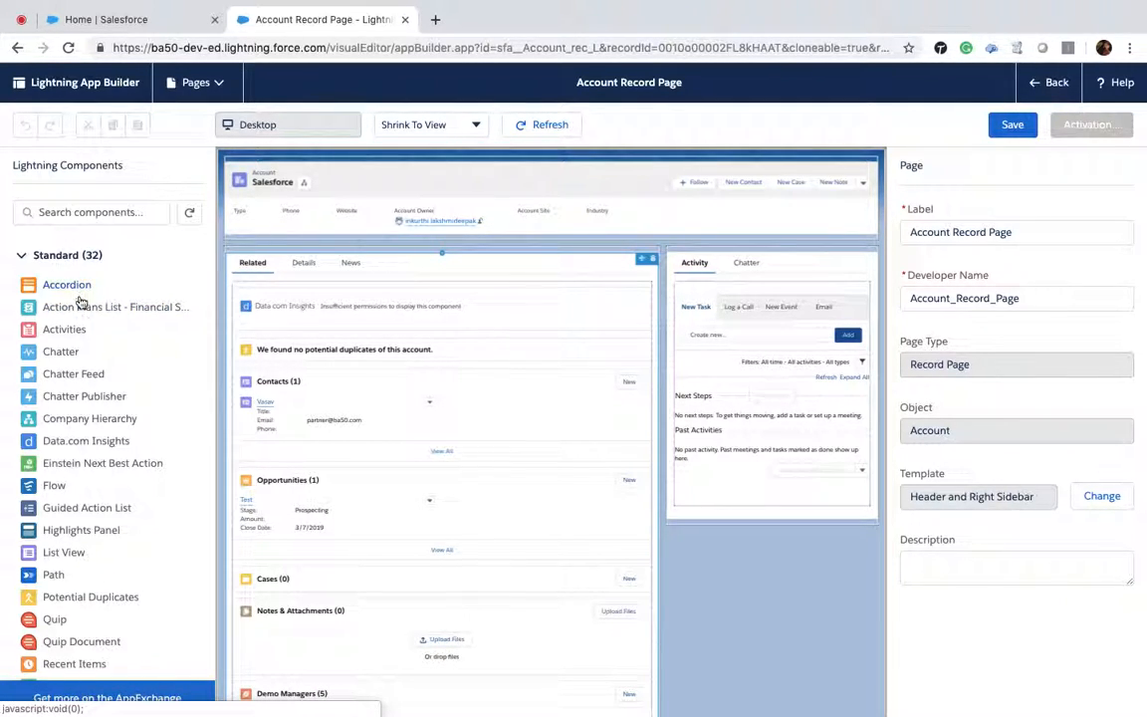
Step: Add a Path component to the Account Record Page just below the header
scroll(90, 426, down, 5)
scroll(89, 426, up, 5)
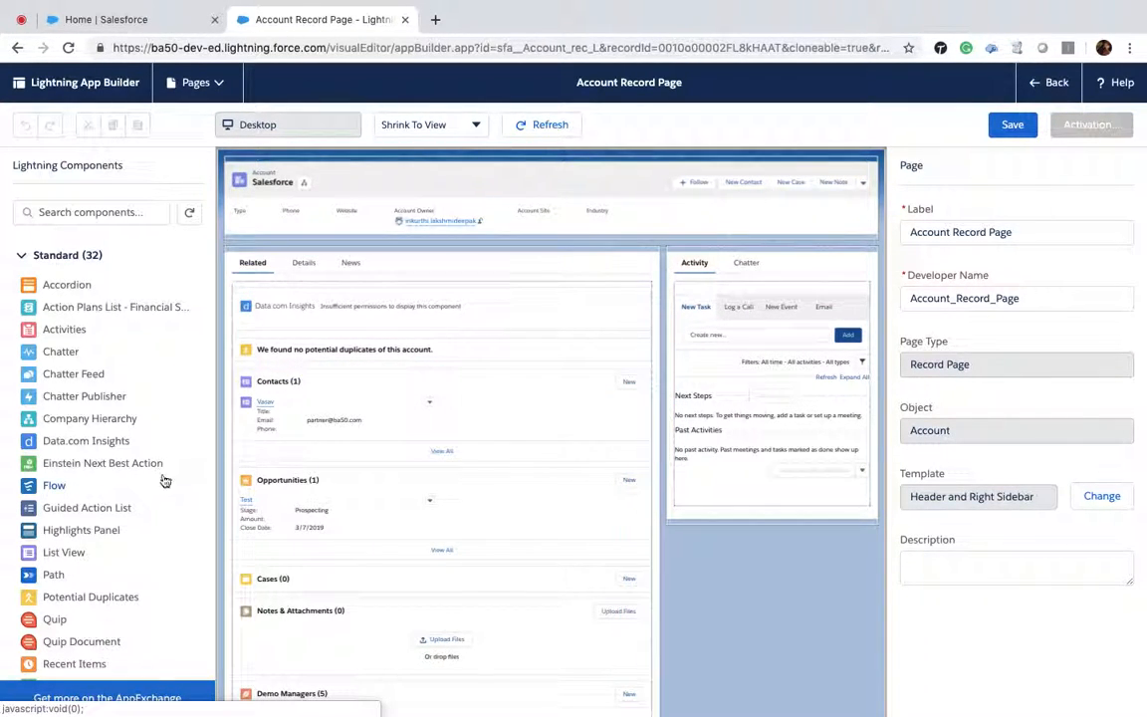
scroll(144, 485, down, 3)
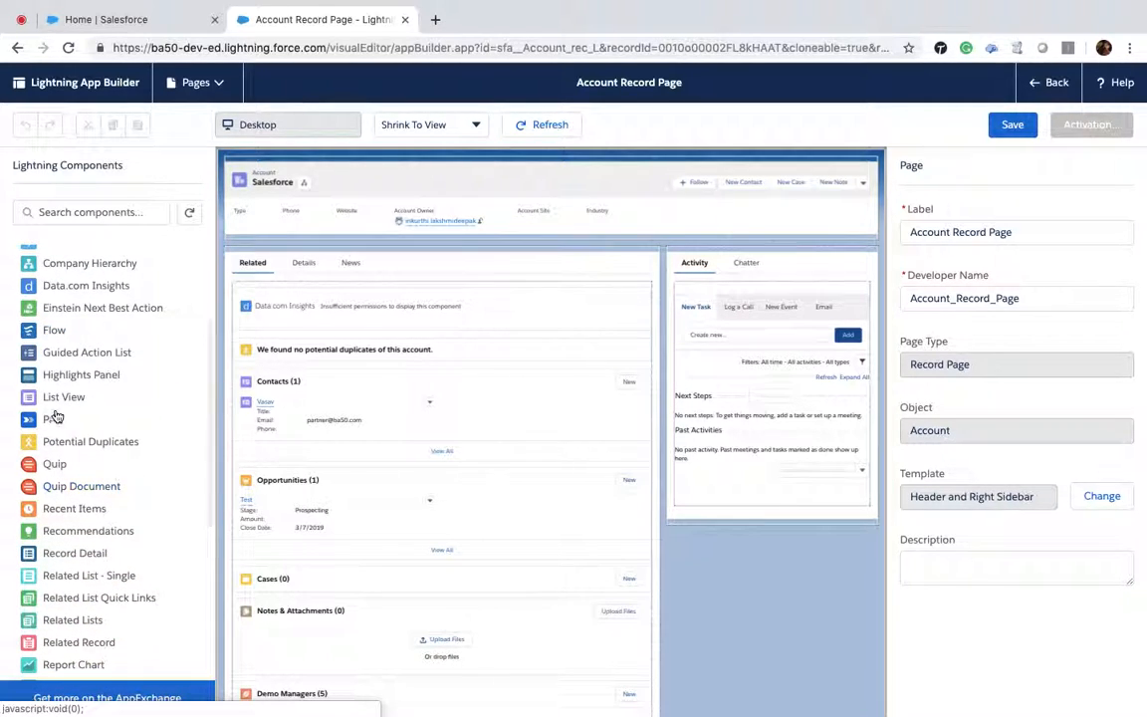
drag(37, 426, 327, 239)
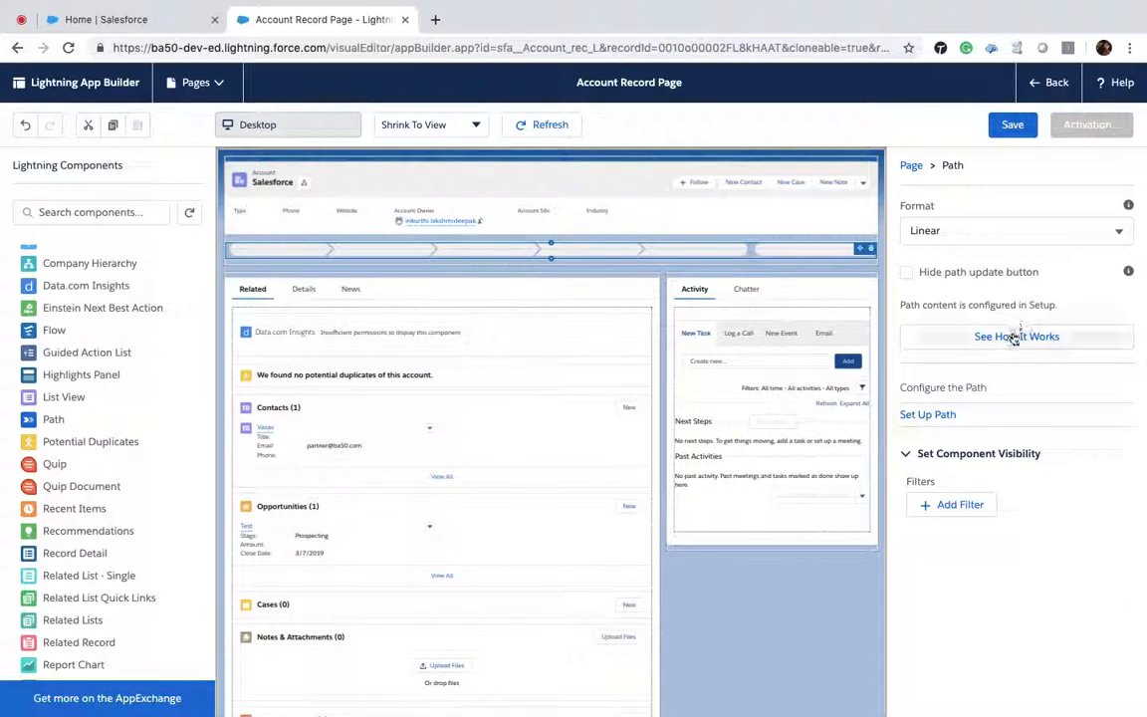
Step: Open the Path setup from the component and enable Path in Path Settings
click(928, 415)
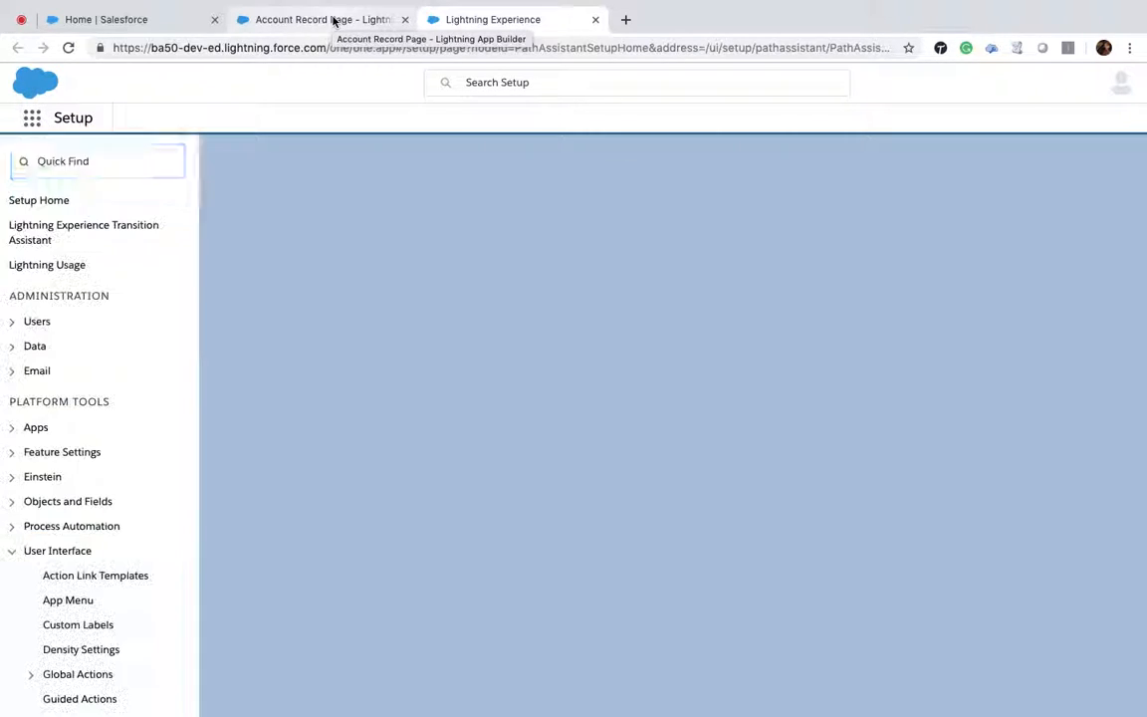
click(334, 21)
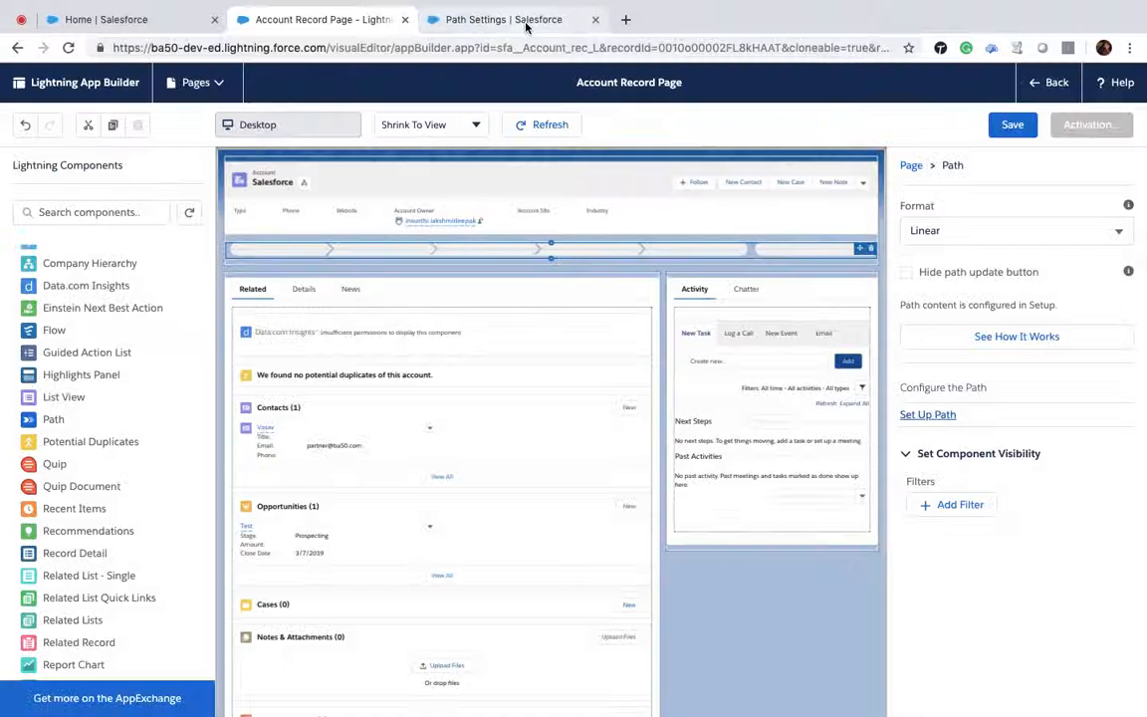
click(525, 22)
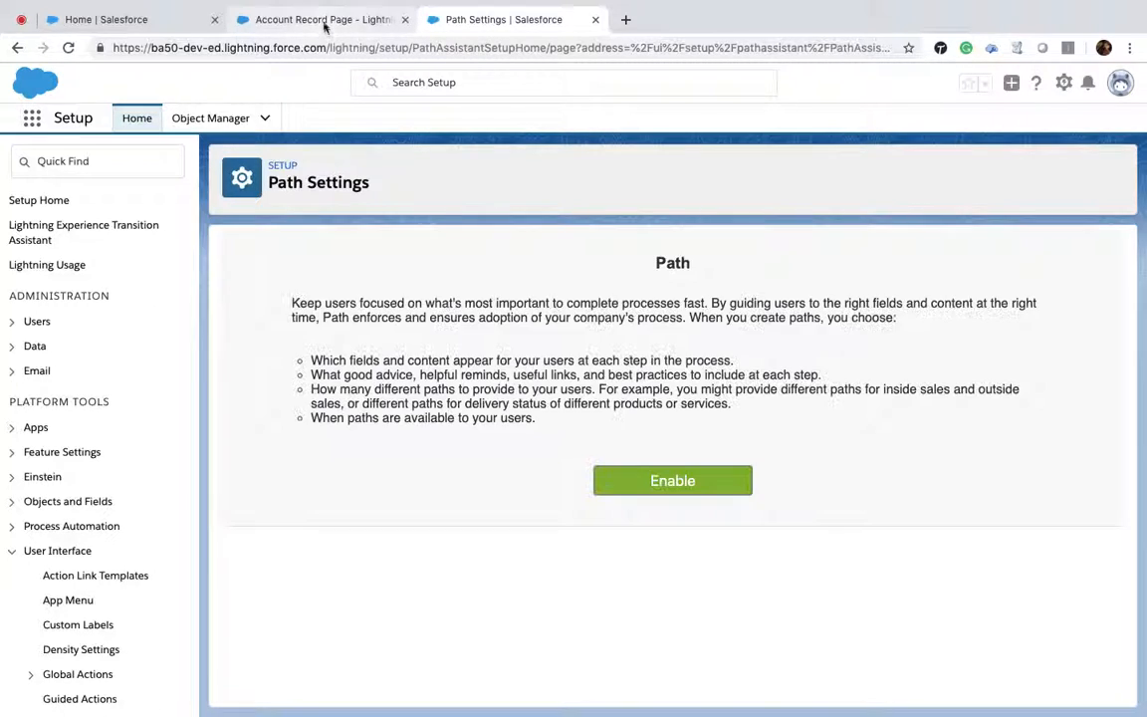
click(704, 481)
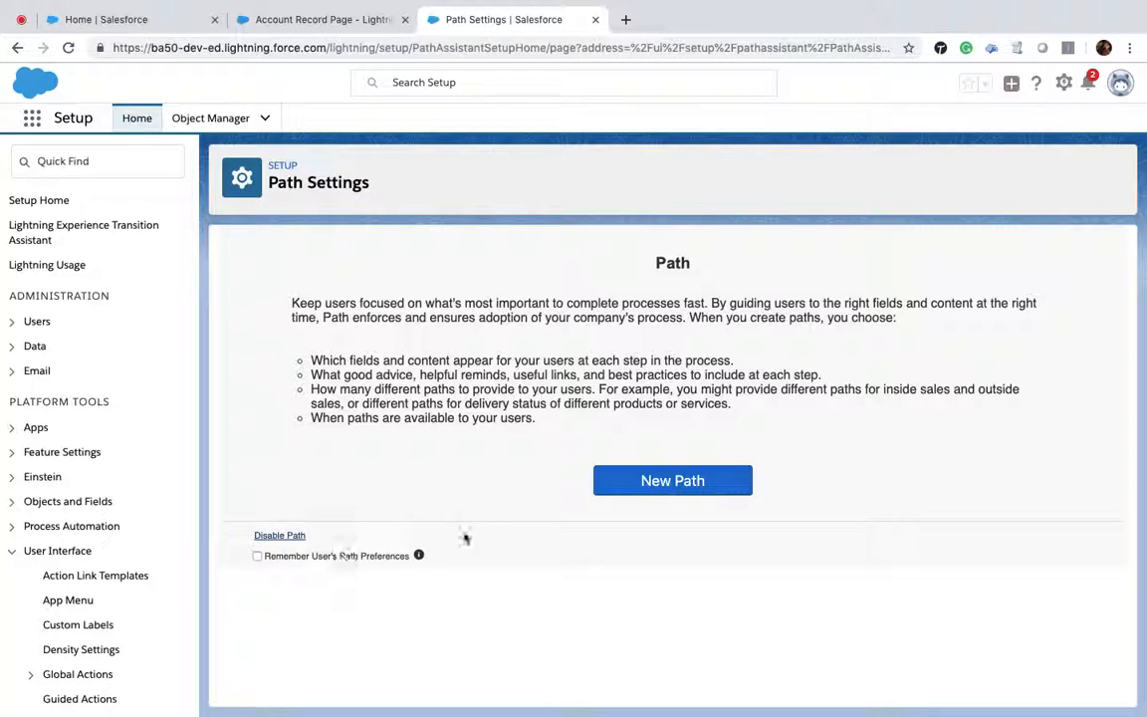
Step: Start a new path named Account Rating for the Account object, Internal record type, using the Type picklist
click(702, 482)
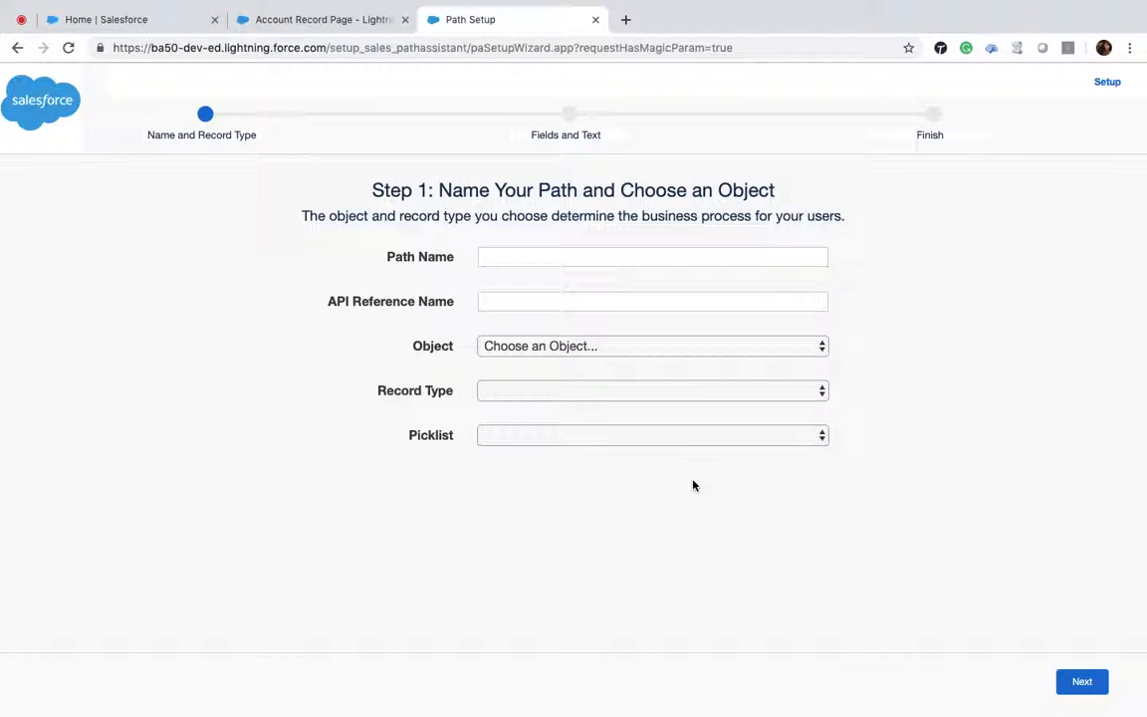
click(558, 259)
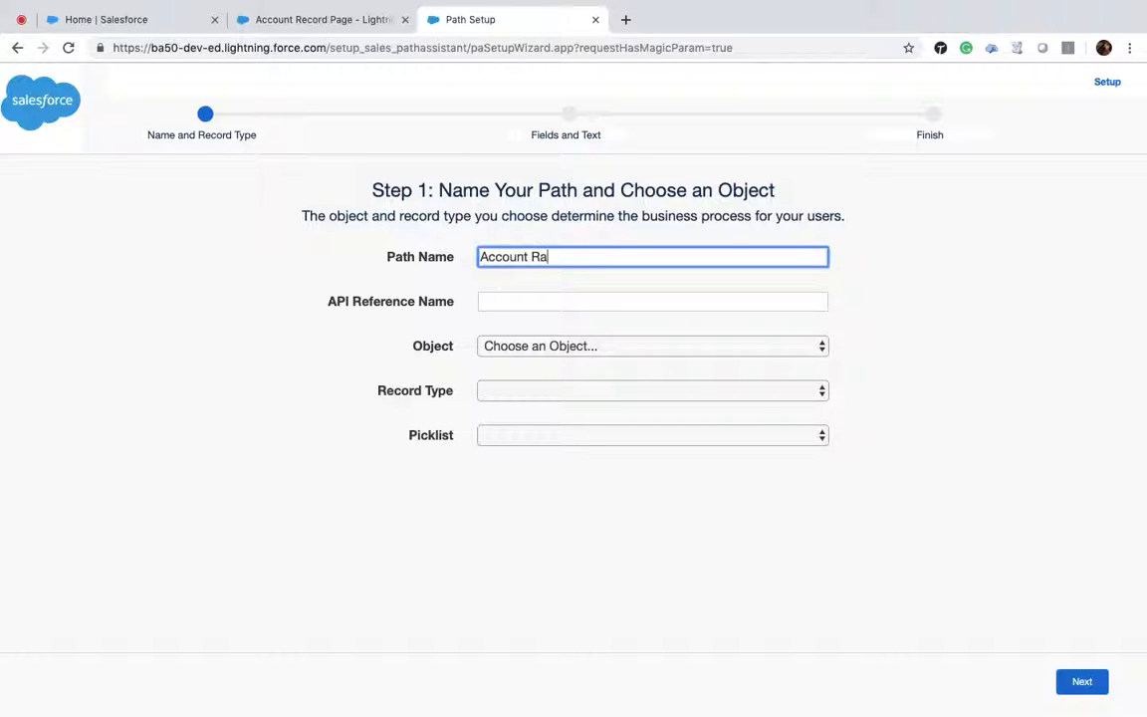
key(Tab)
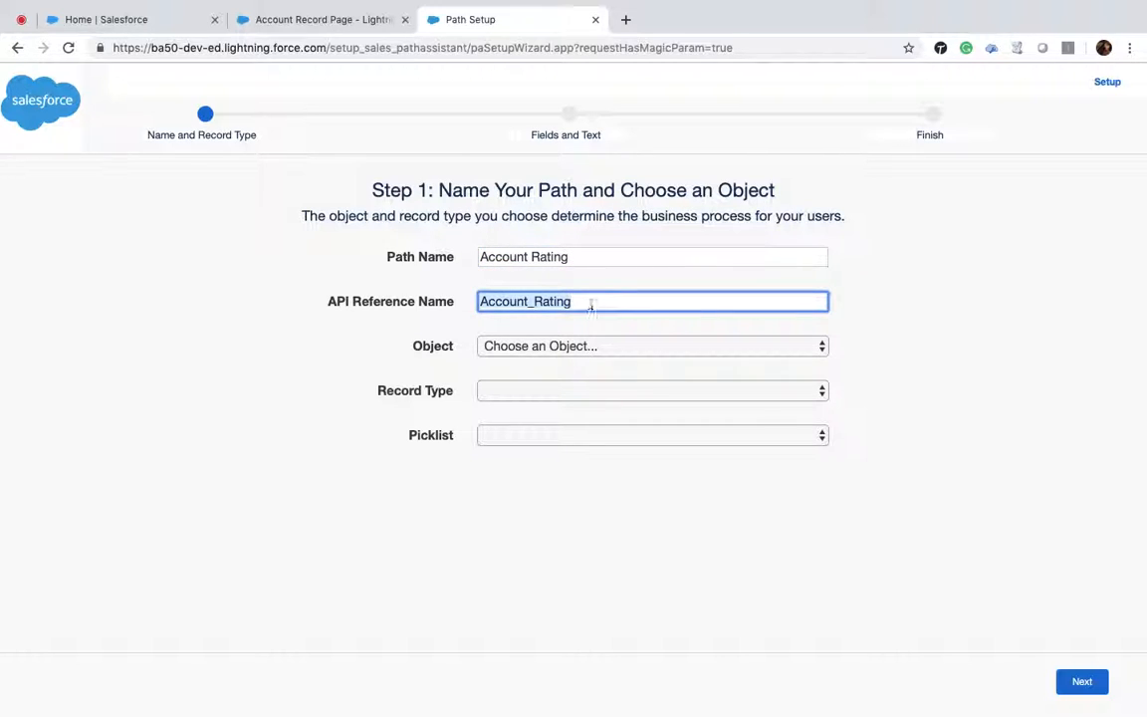
click(601, 348)
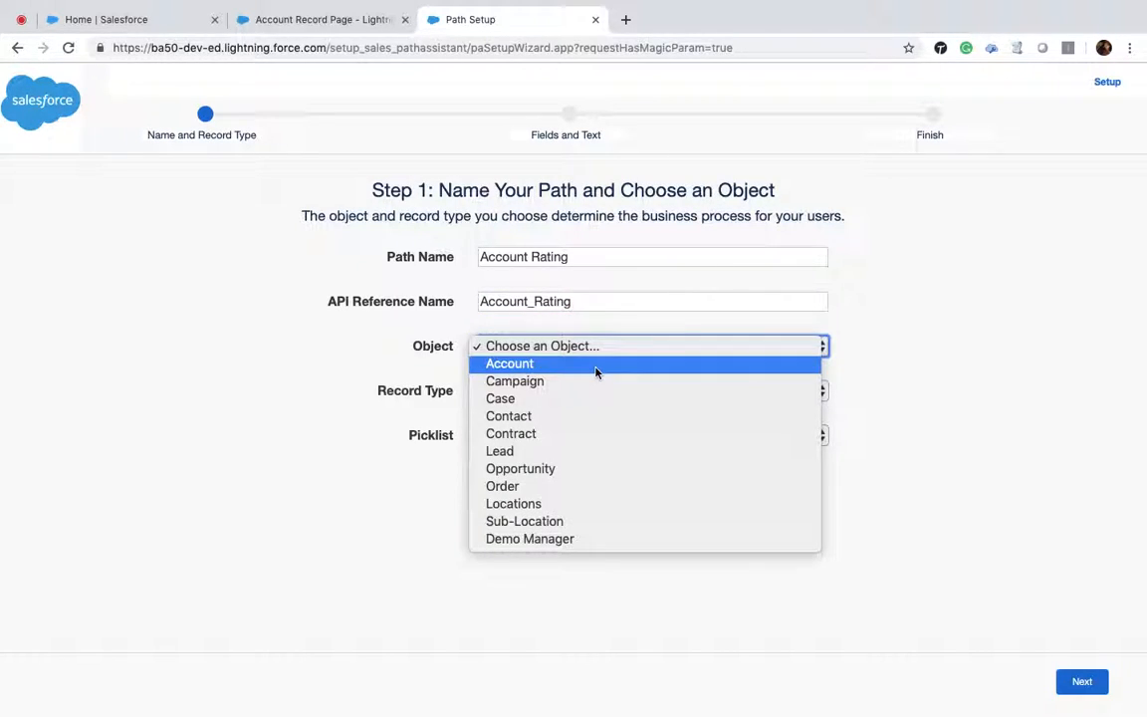
click(596, 373)
click(594, 392)
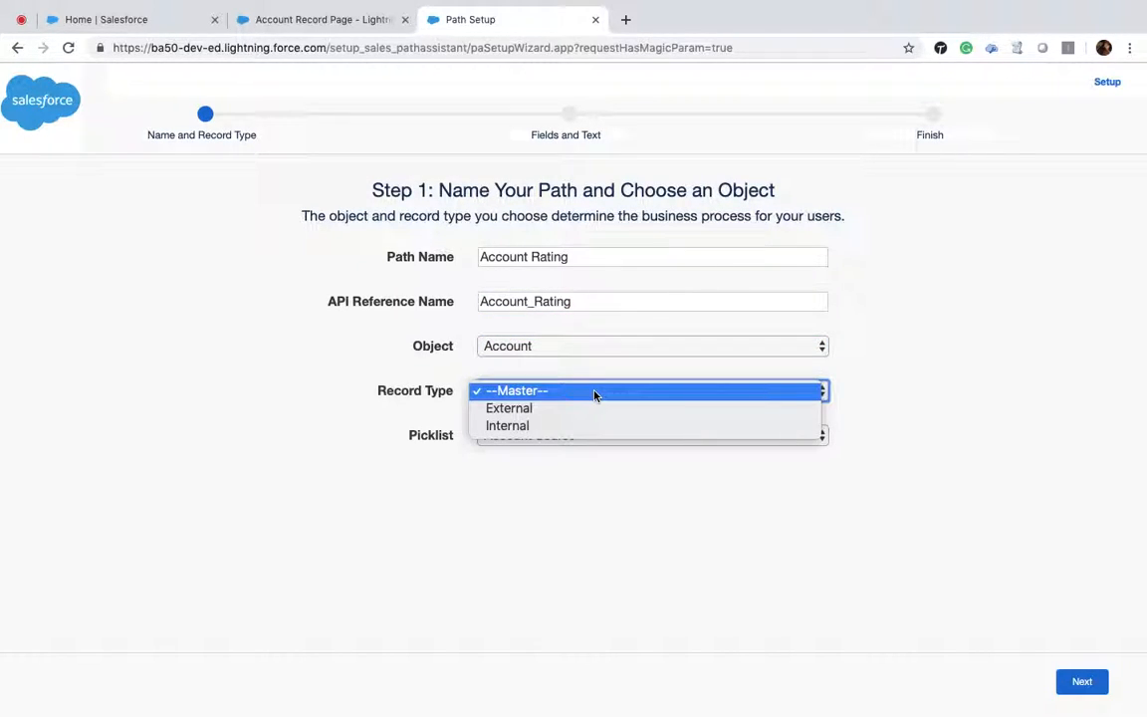
click(584, 426)
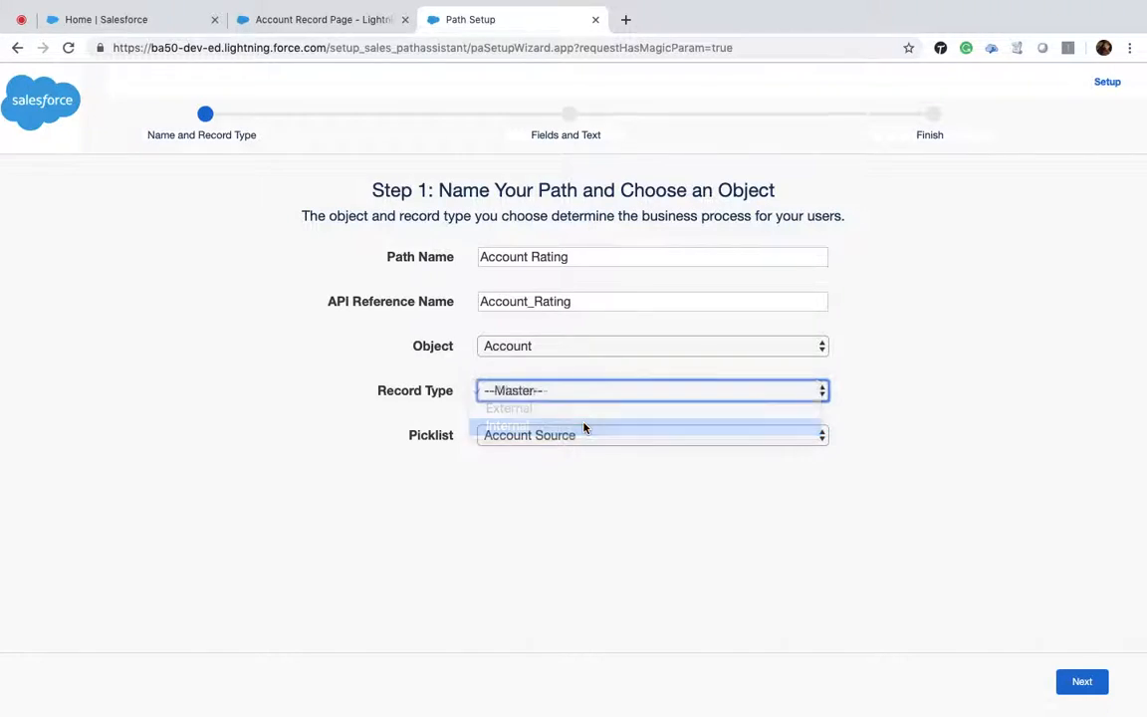
click(571, 438)
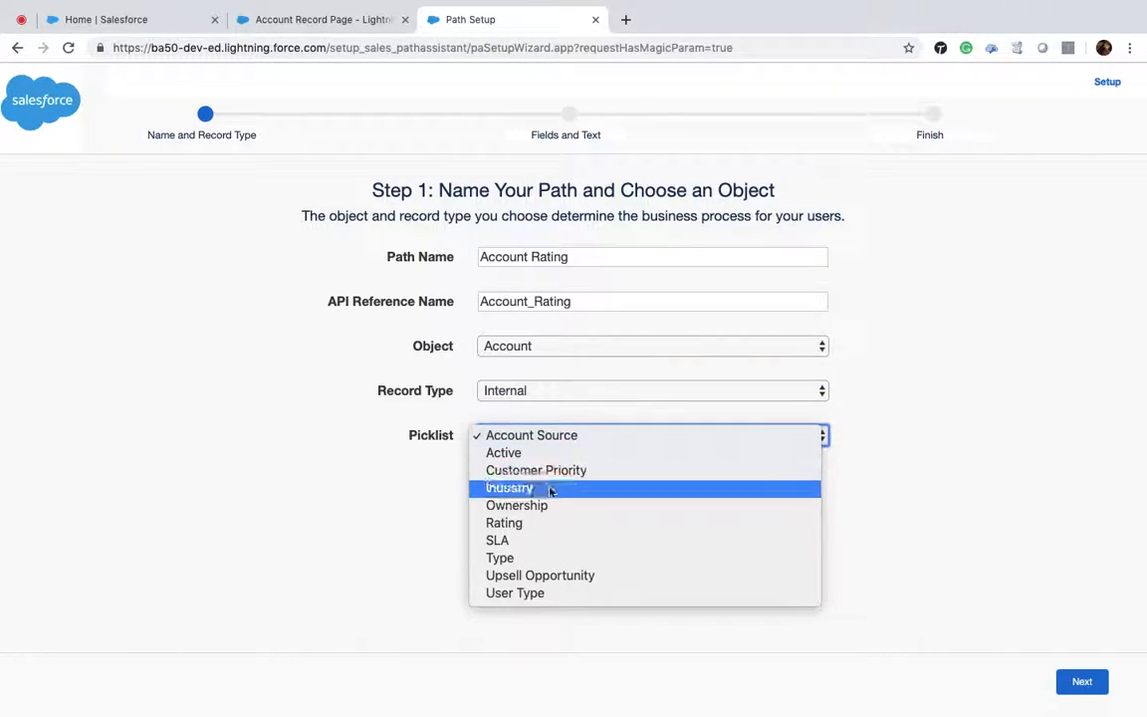
click(556, 558)
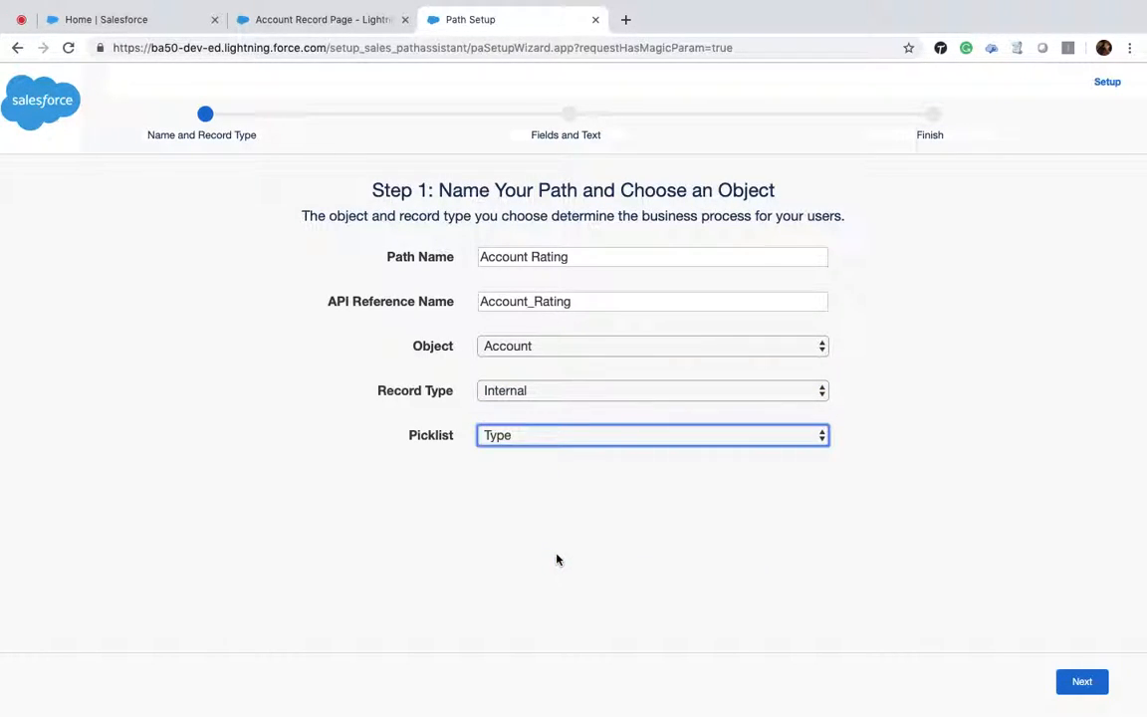
Step: Continue past the fields and guidance step and finish the path with Active status
click(1082, 684)
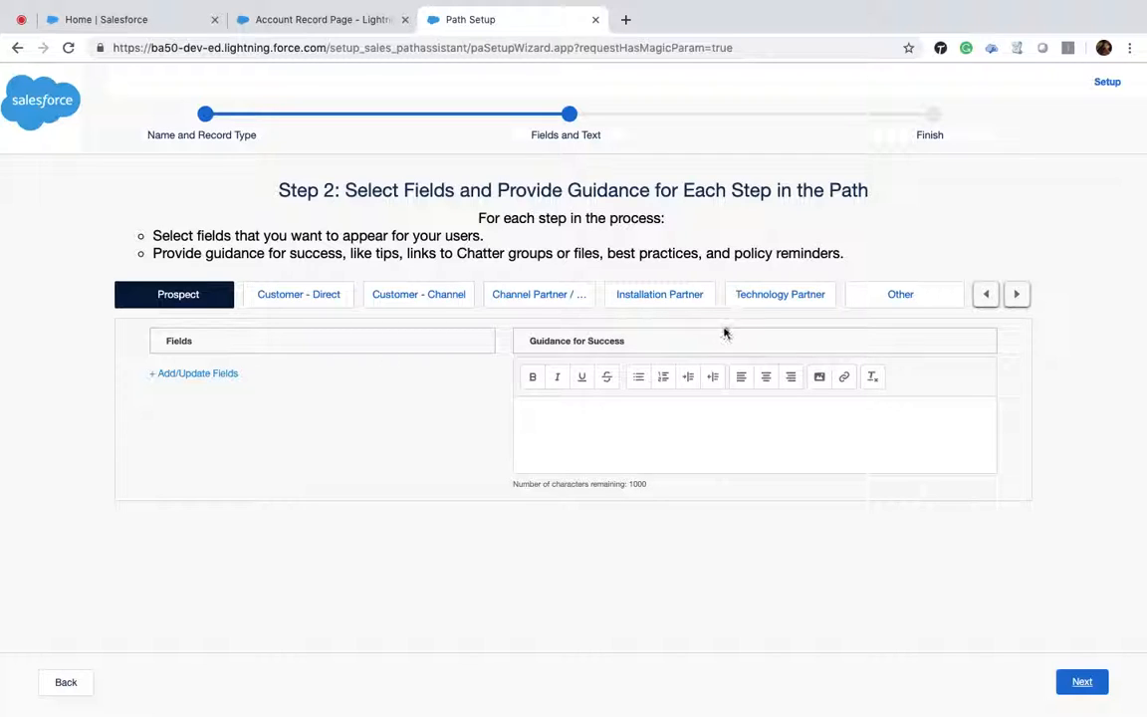
click(1081, 683)
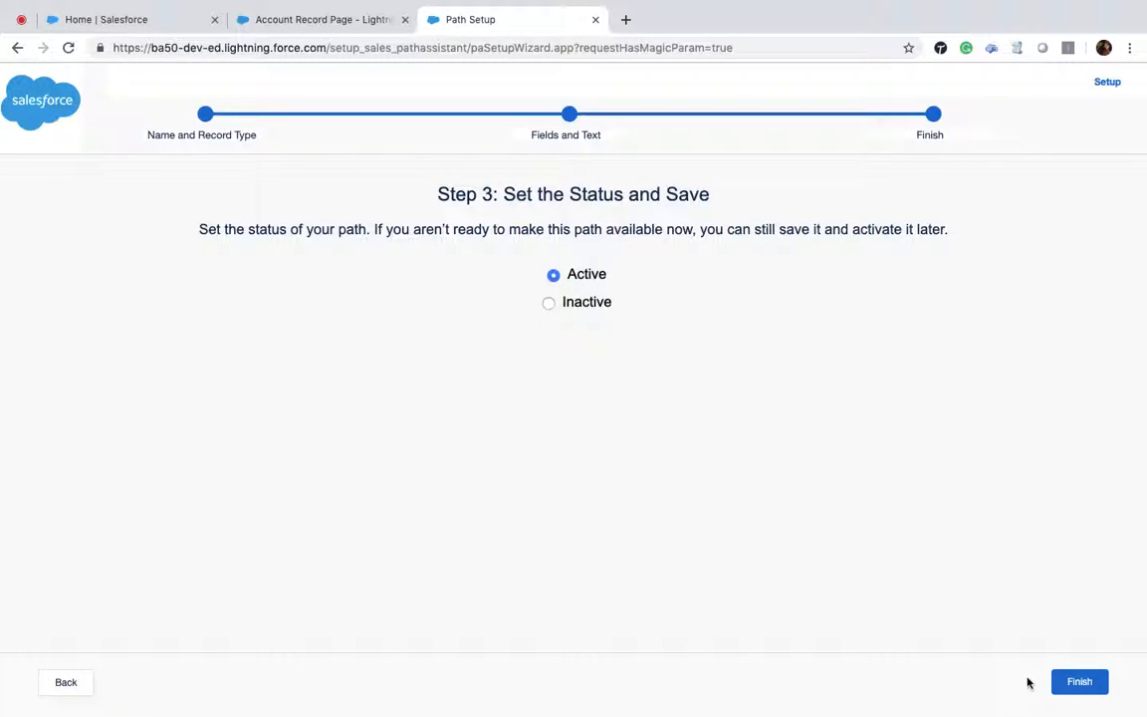
click(1080, 682)
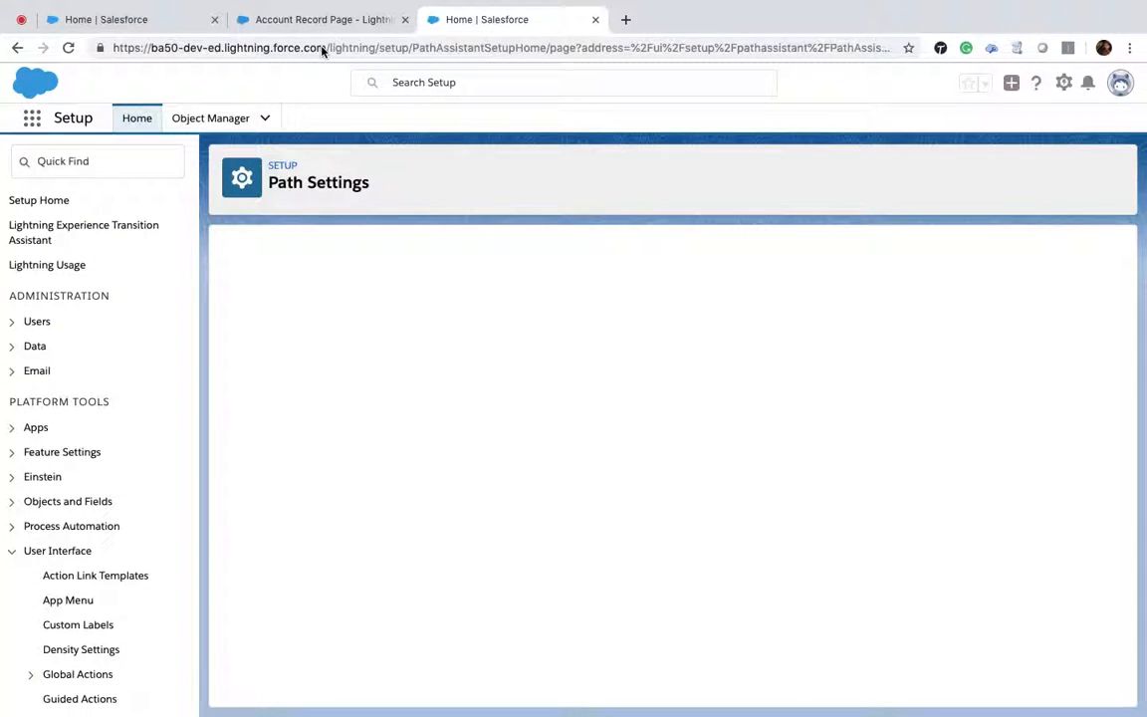
Step: Compare the Path Settings list of paths with the Account Record Page in the App Builder
click(314, 19)
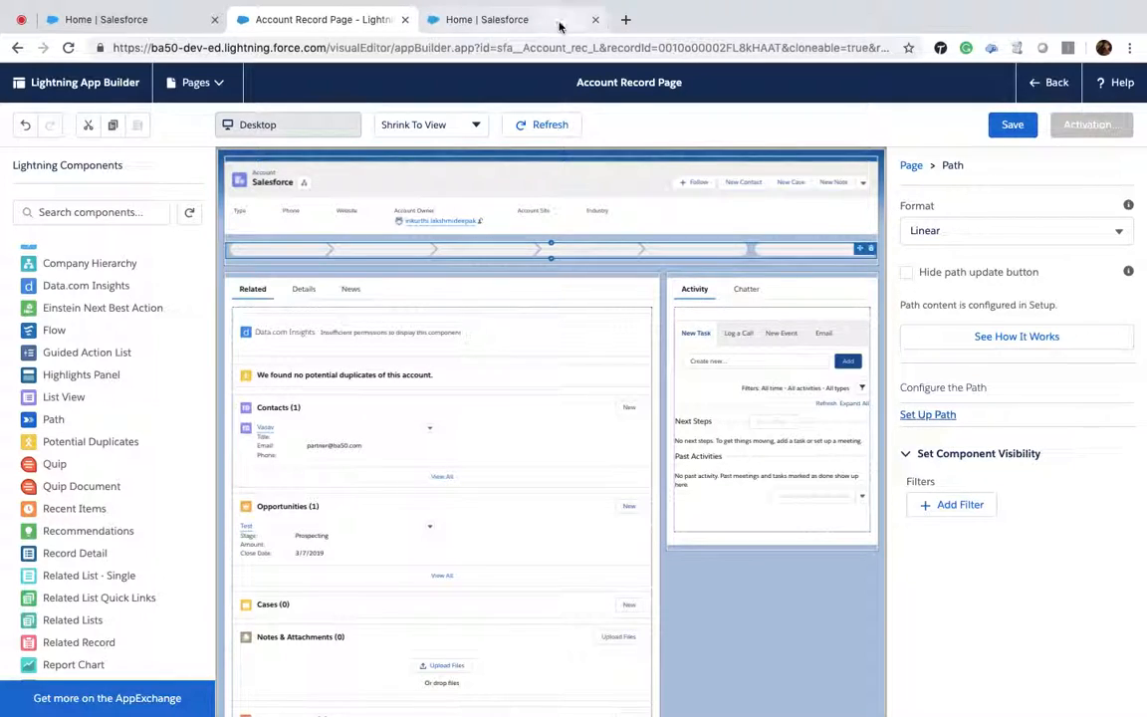
click(554, 21)
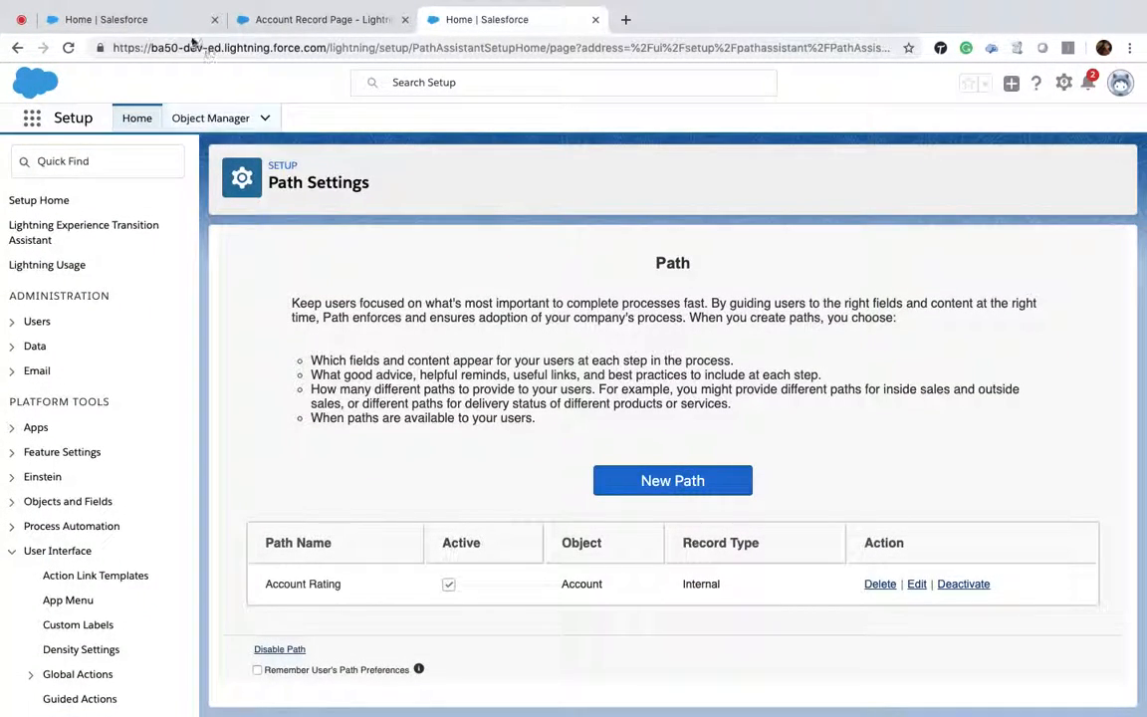
click(301, 21)
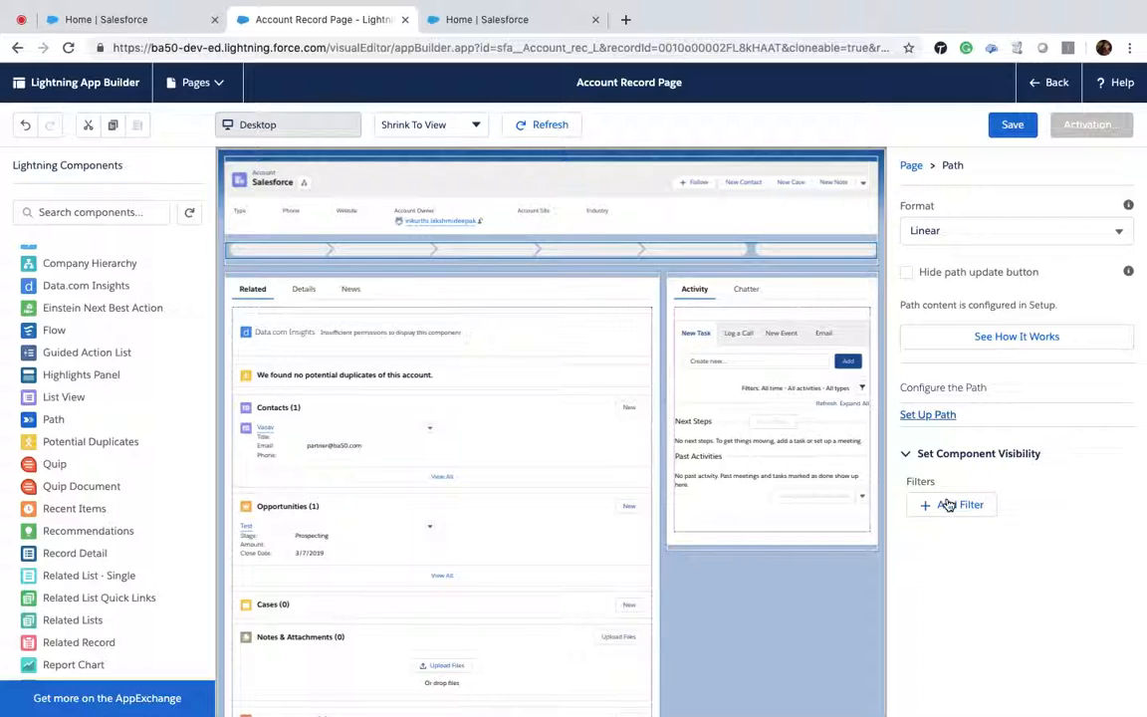
Step: Remove the Path component and add it again below the header, then open its linked Account Rating path
click(1003, 231)
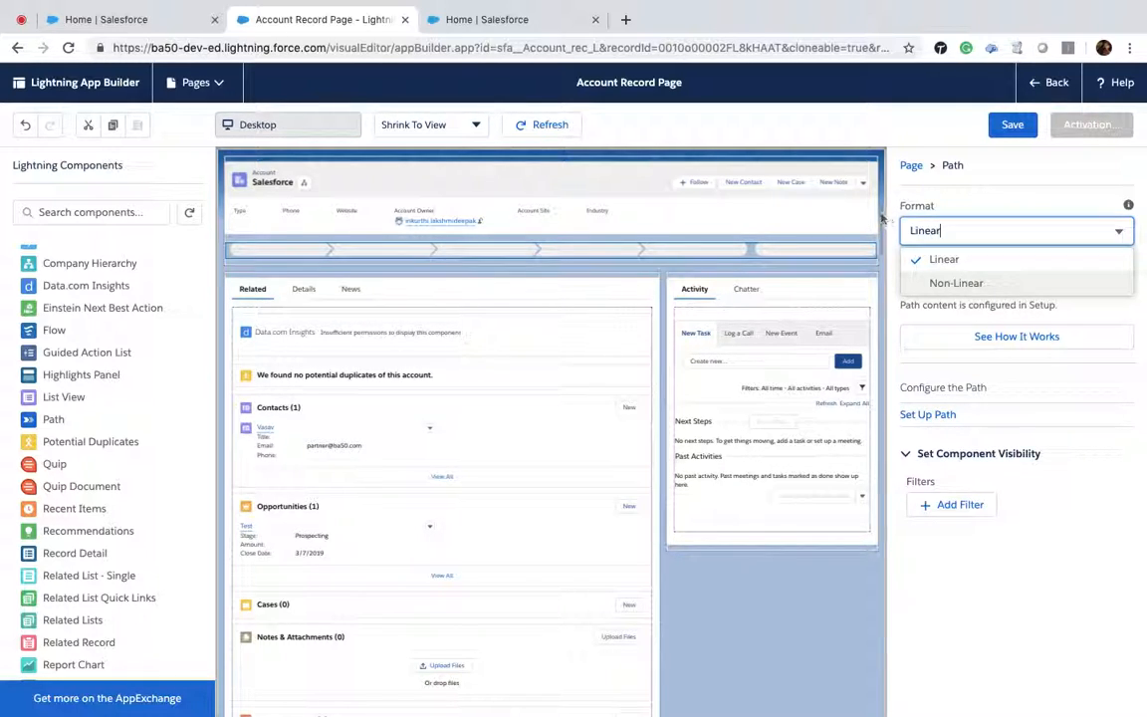
click(910, 165)
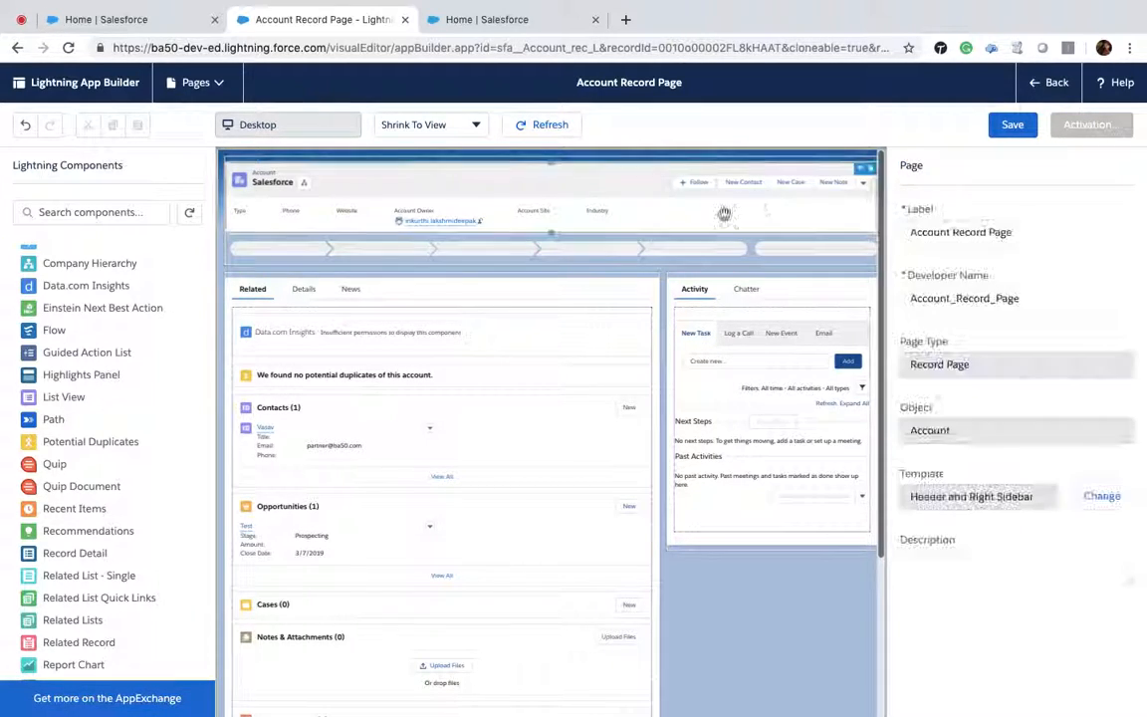
click(873, 250)
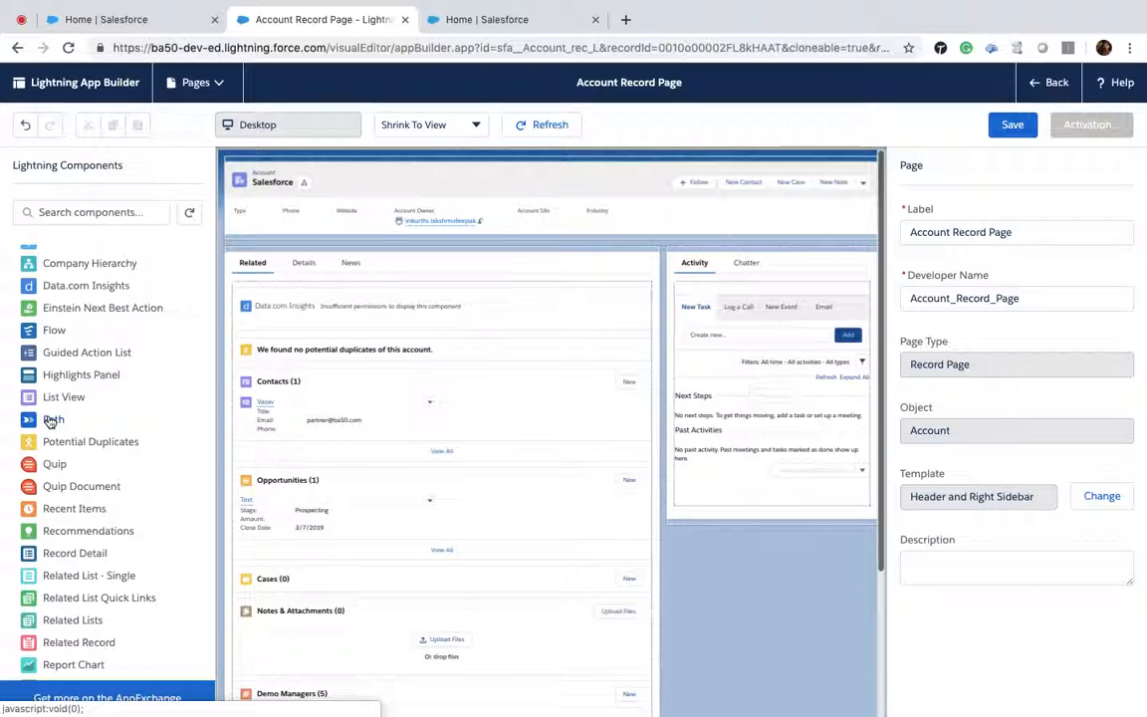
drag(50, 420, 352, 240)
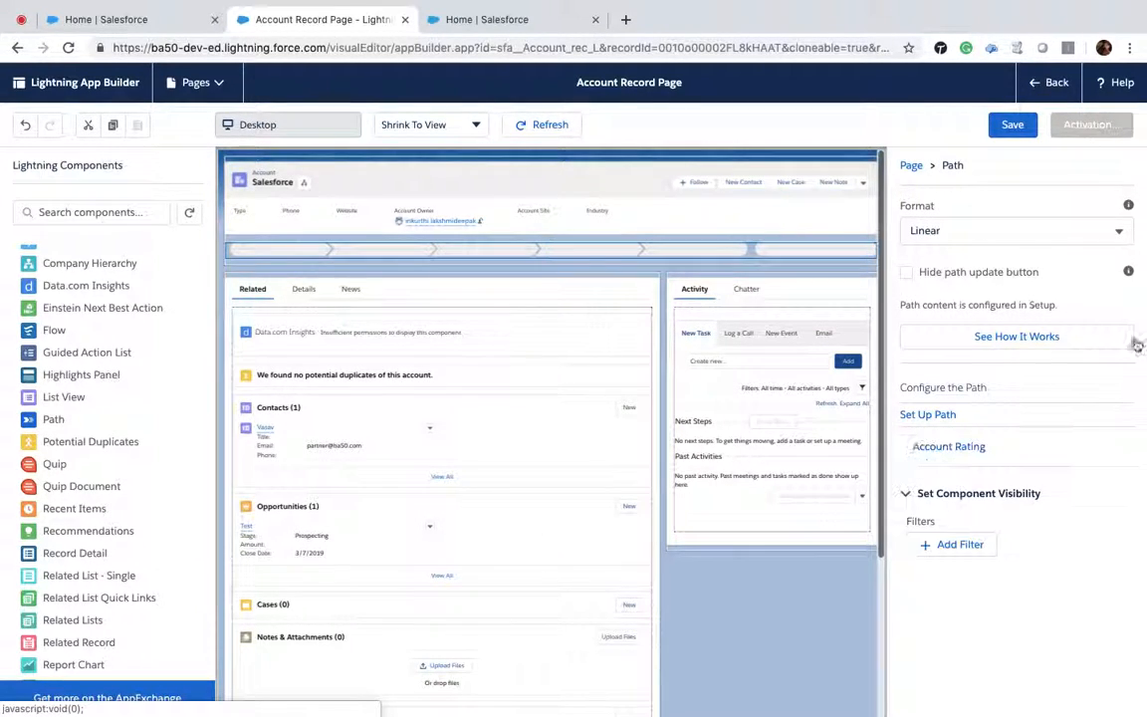
click(950, 445)
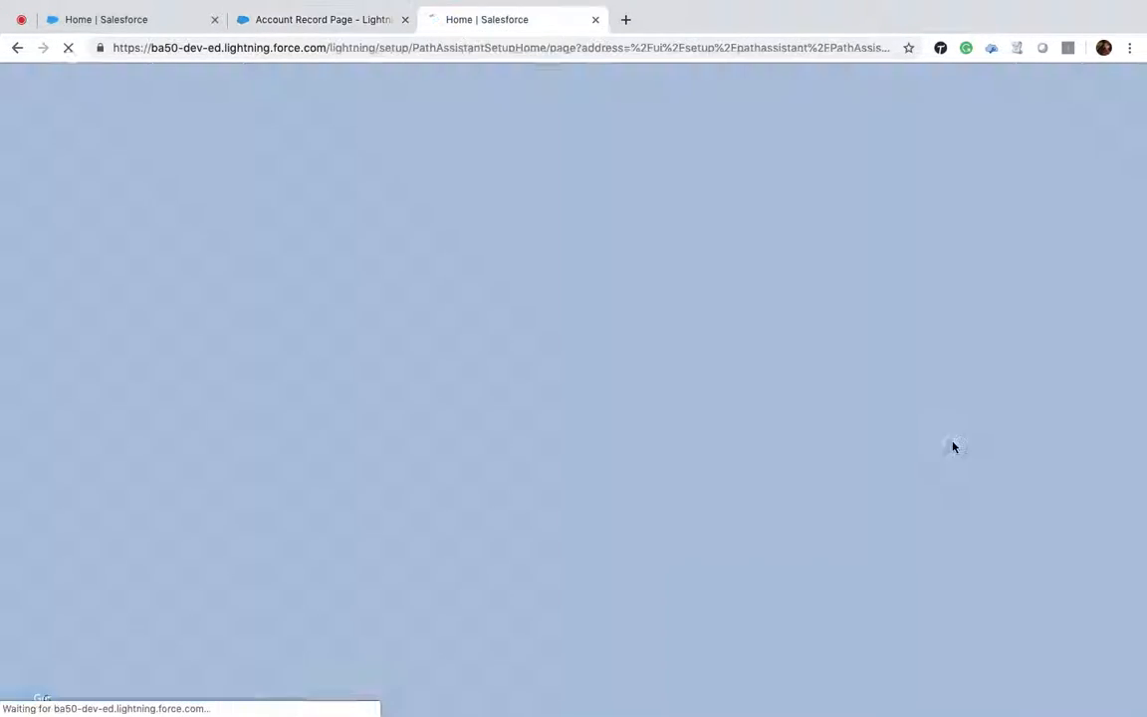
click(313, 21)
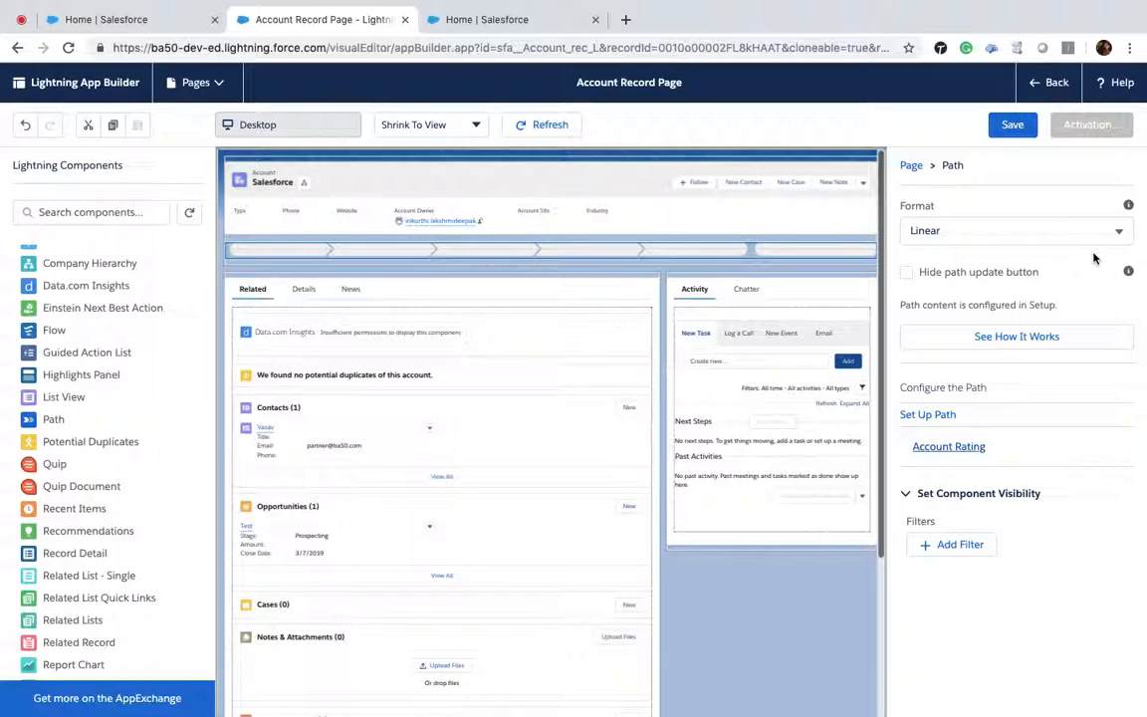
Step: Save the Account Record Page and activate it as the org default
click(1026, 132)
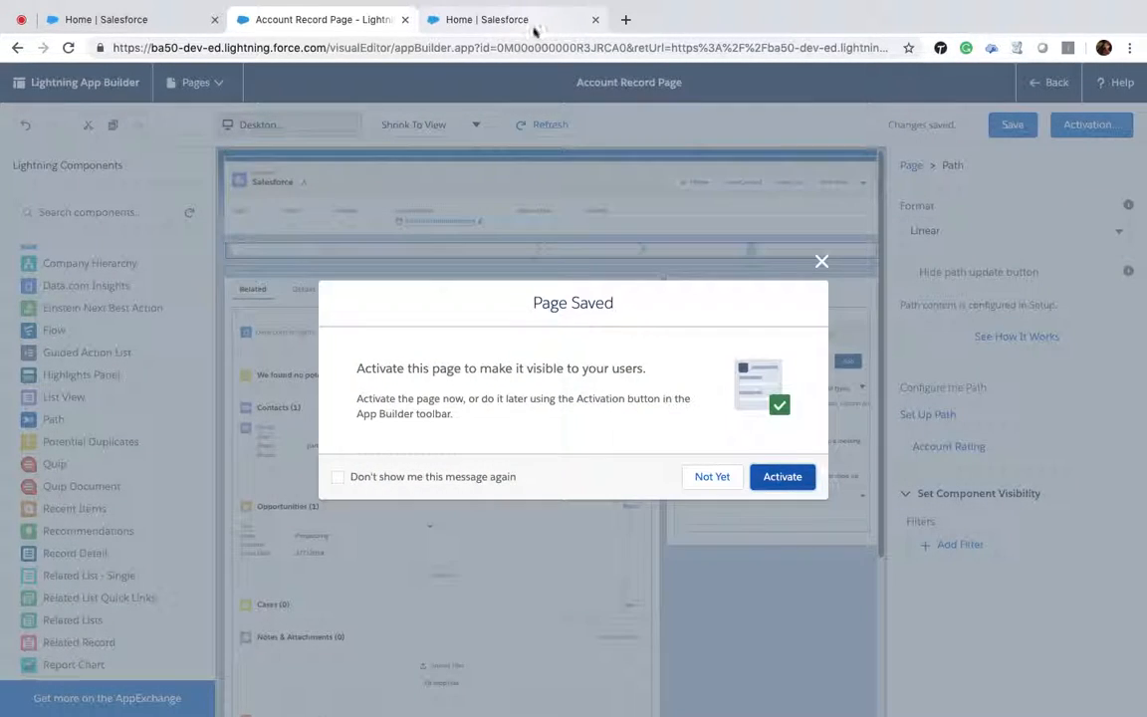
click(805, 482)
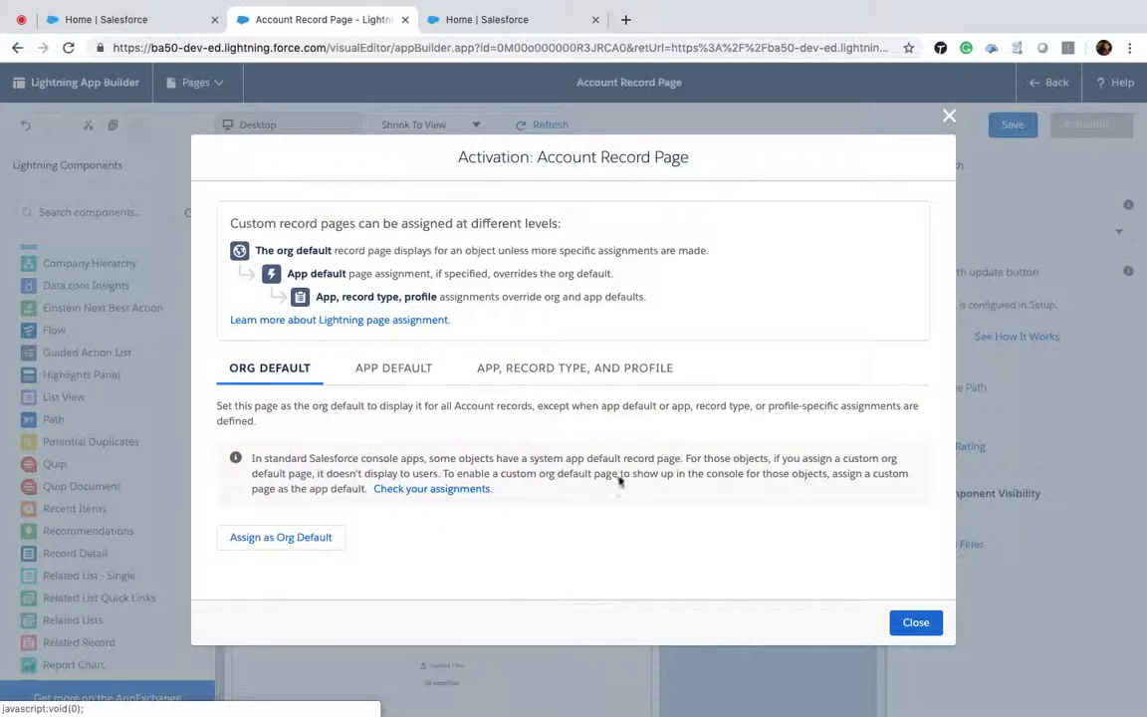
click(330, 538)
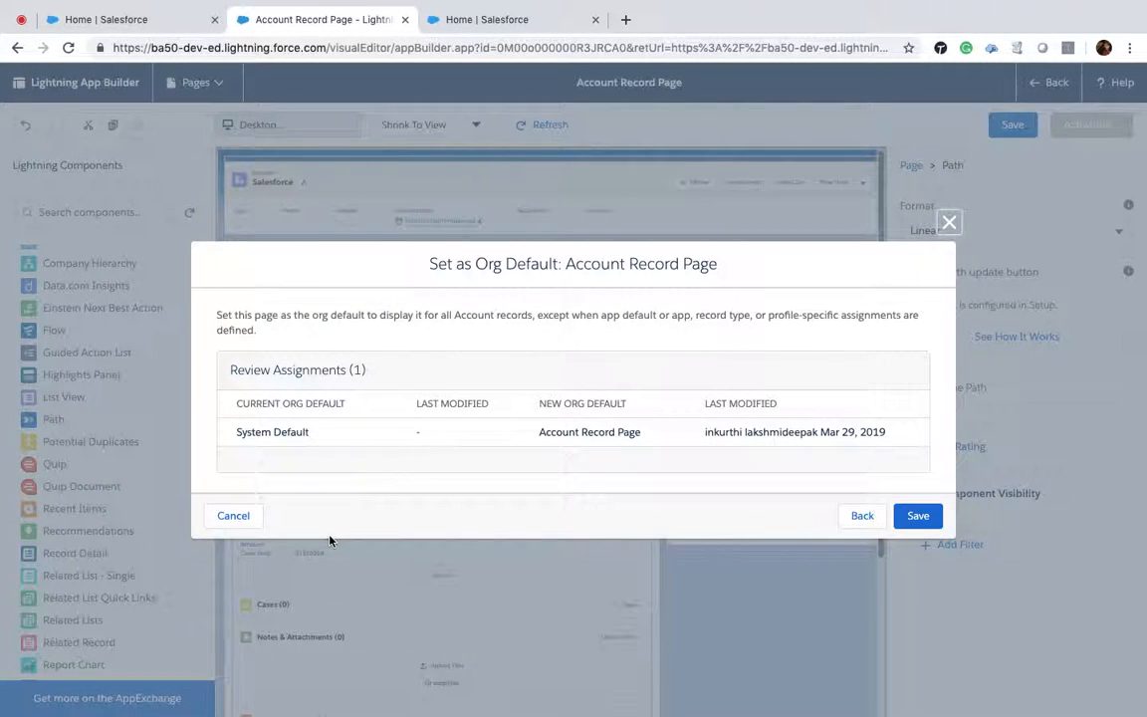
click(912, 520)
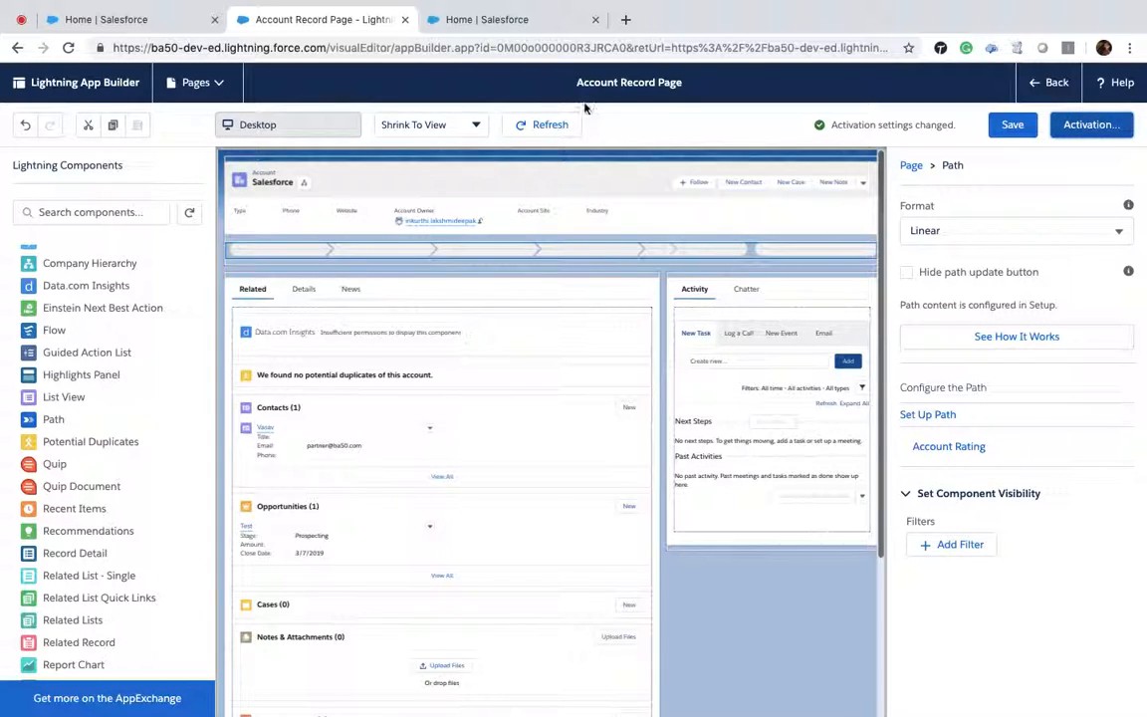
Step: Switch to the BA50_ltng app and open its recently viewed Accounts list
click(507, 20)
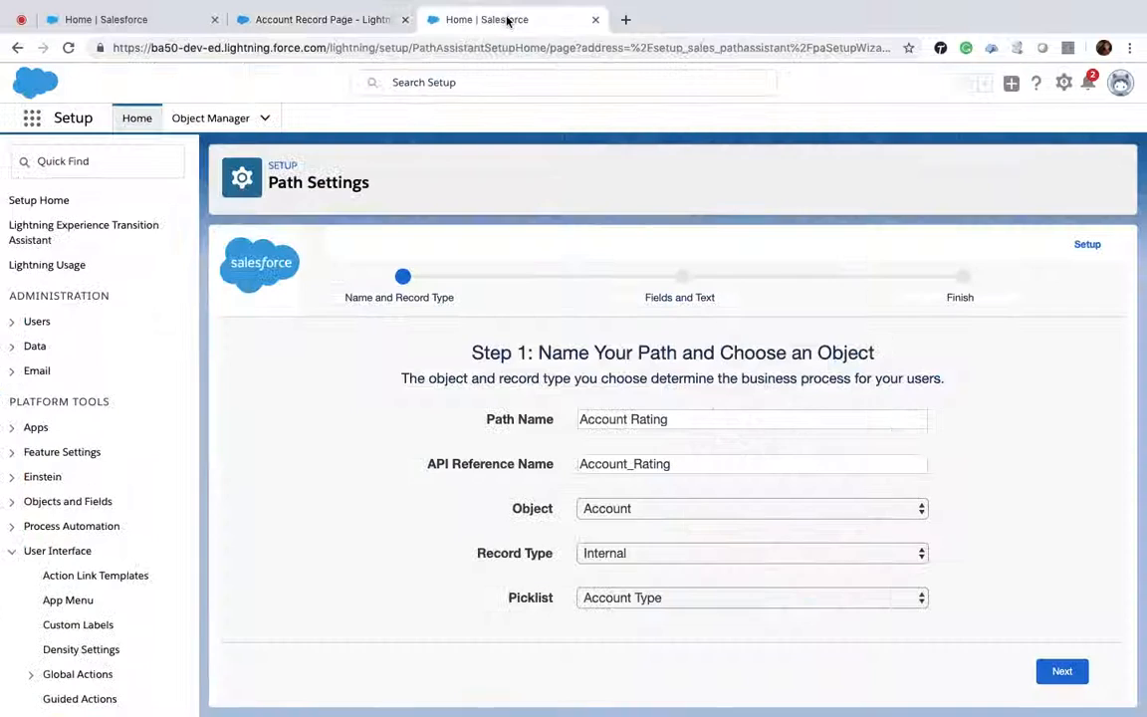
click(298, 19)
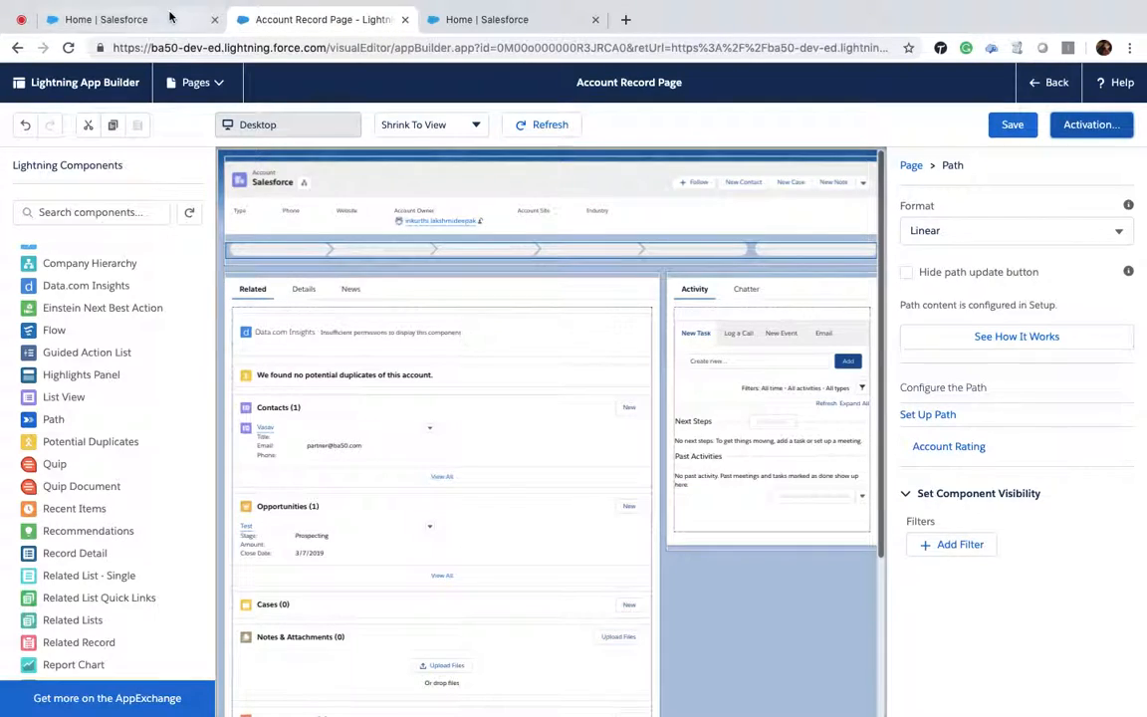
click(140, 19)
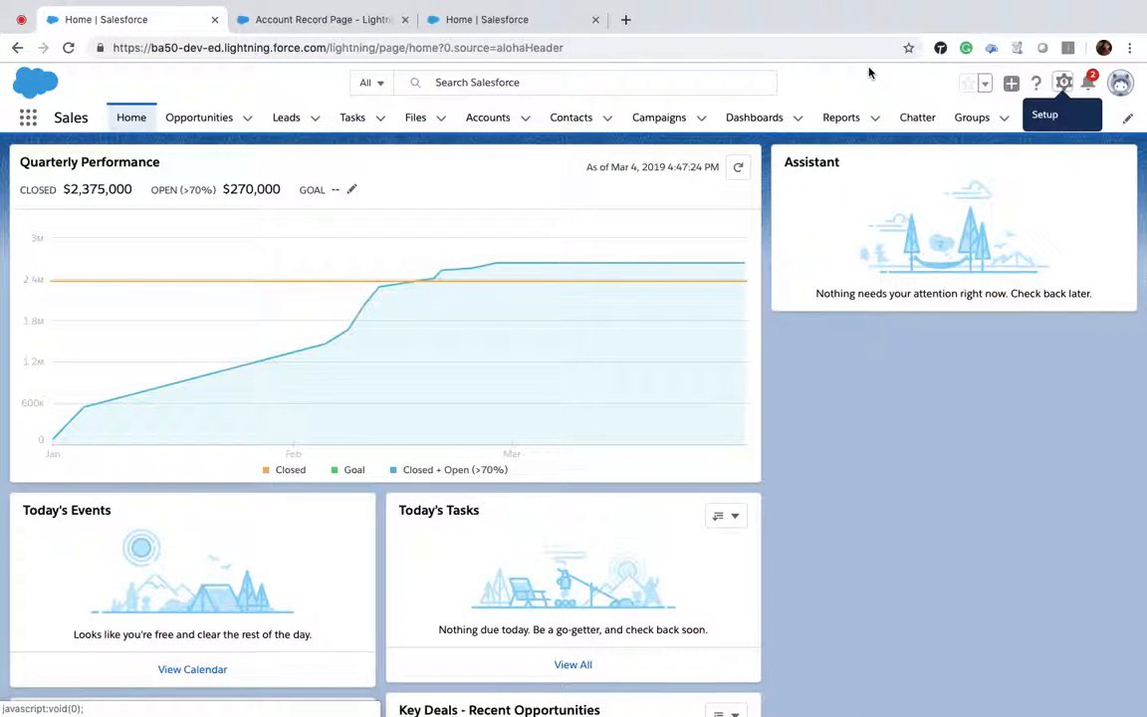
click(28, 118)
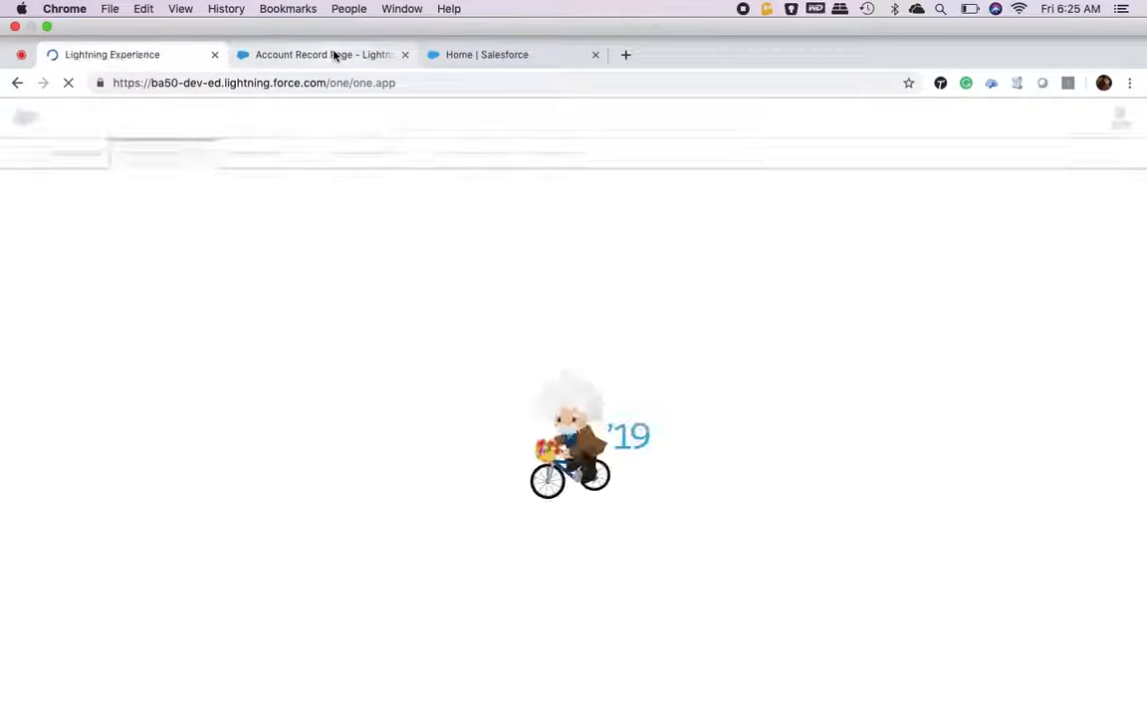
click(335, 55)
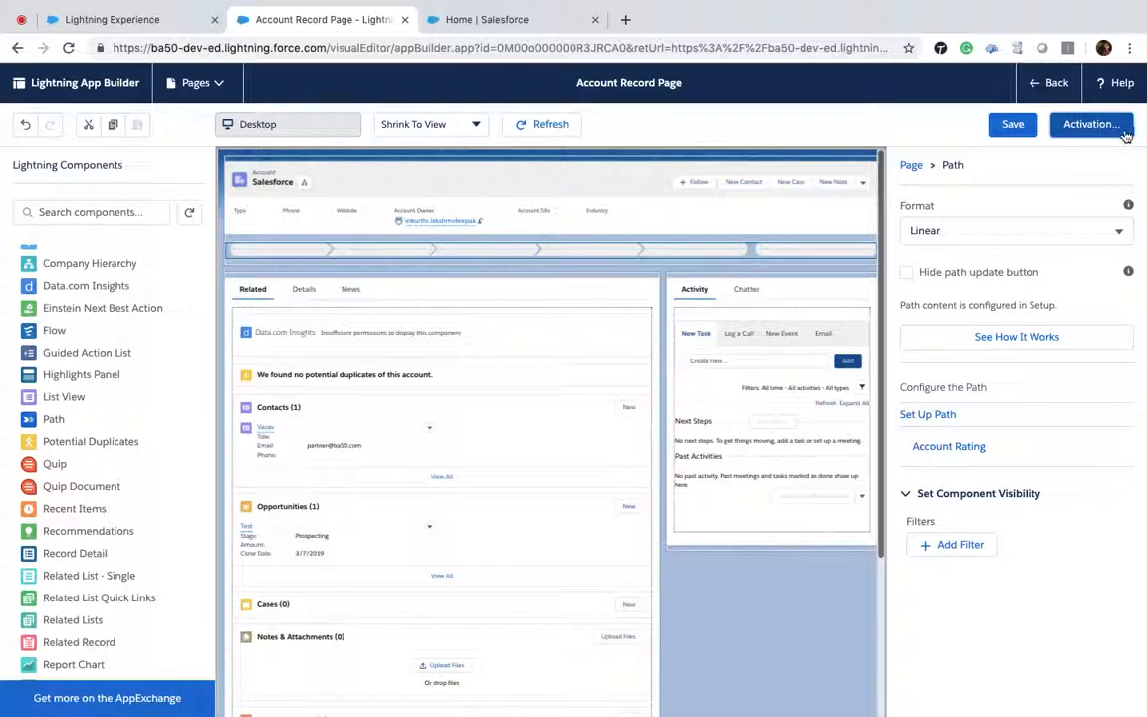
click(142, 19)
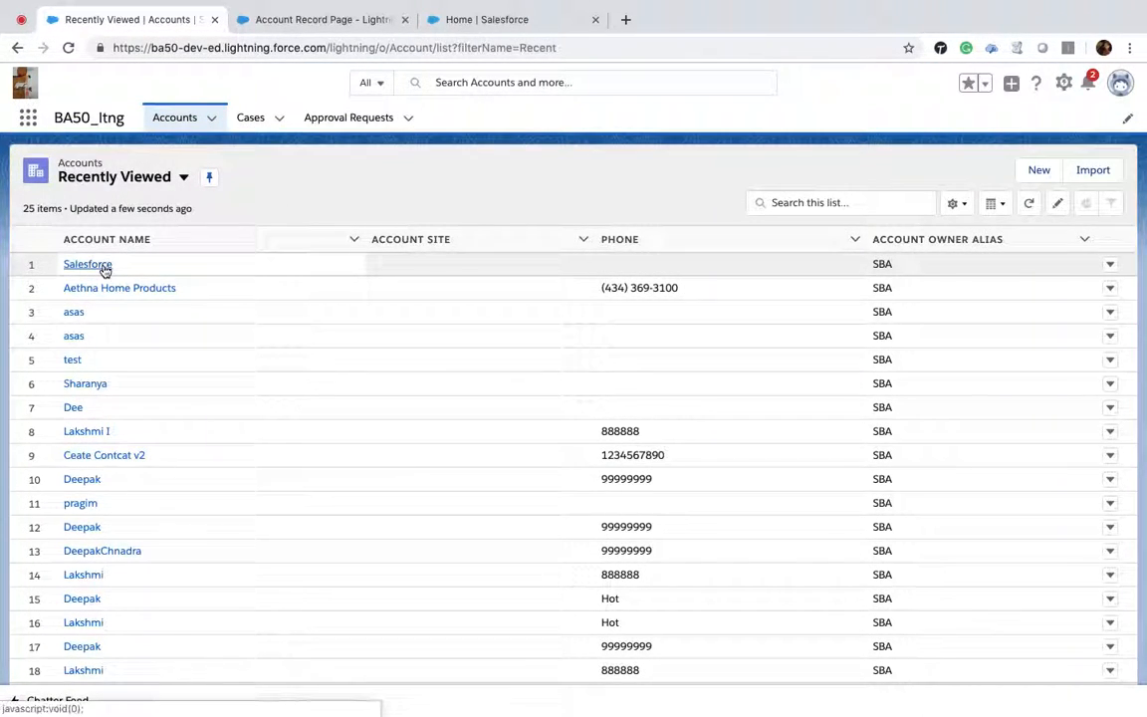
Step: Open the Salesforce and Aethna Home Products account records to review the Path and the Details tab
click(104, 265)
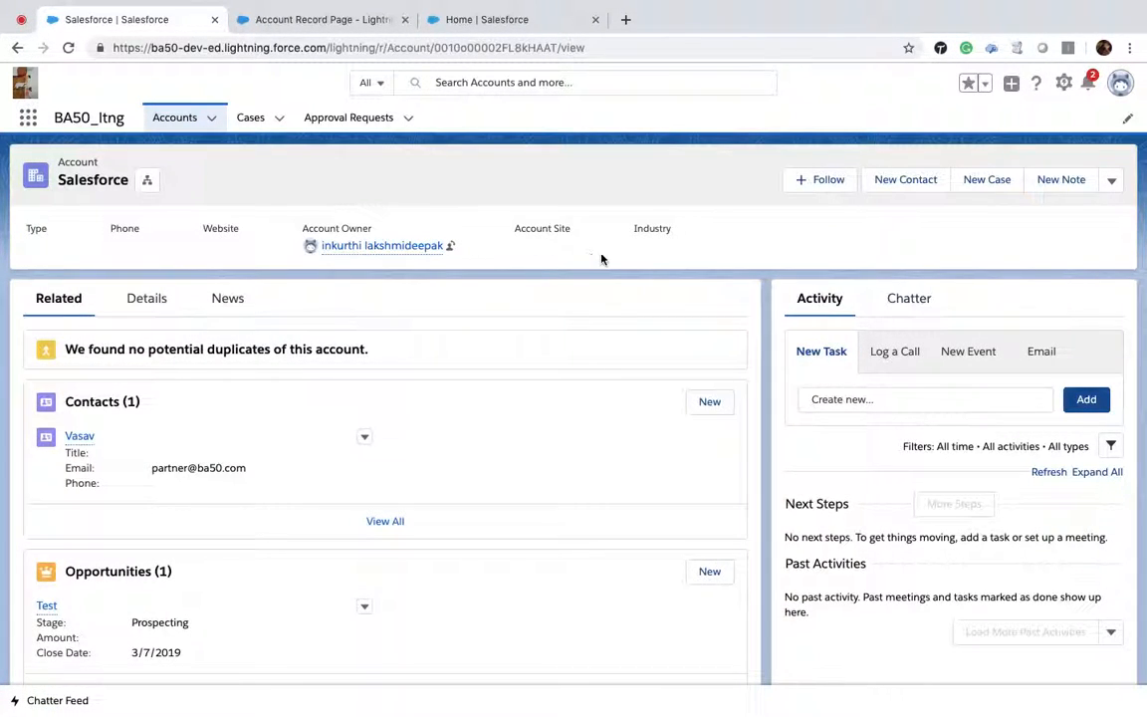
click(184, 119)
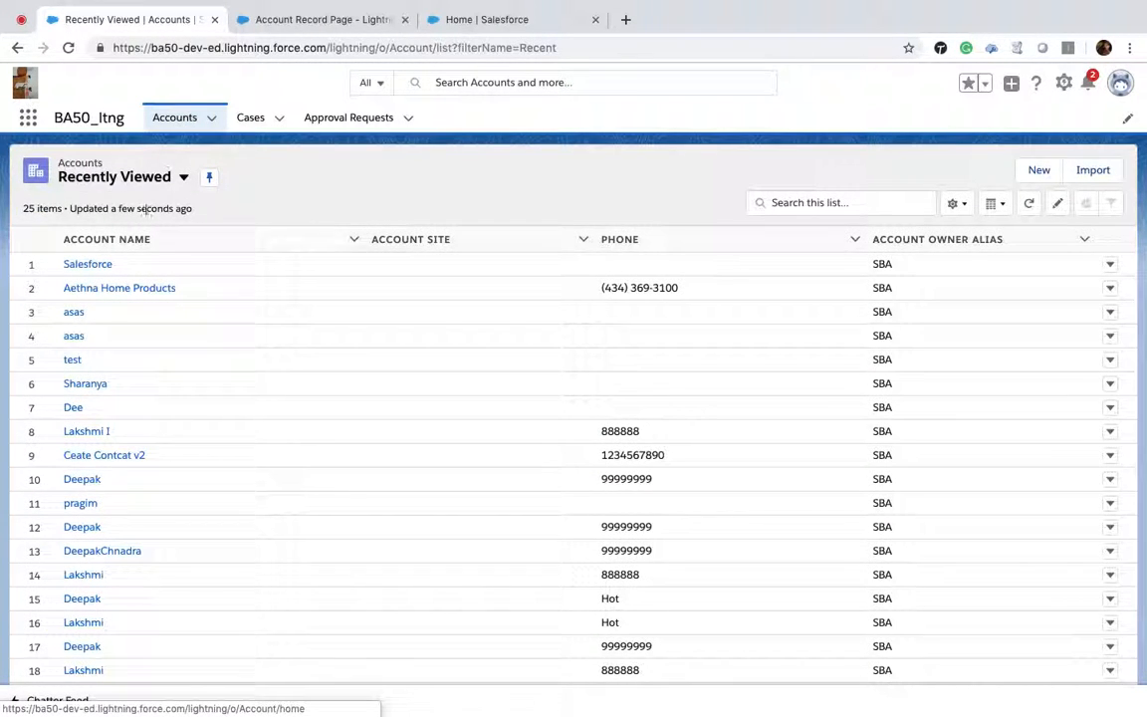
click(110, 290)
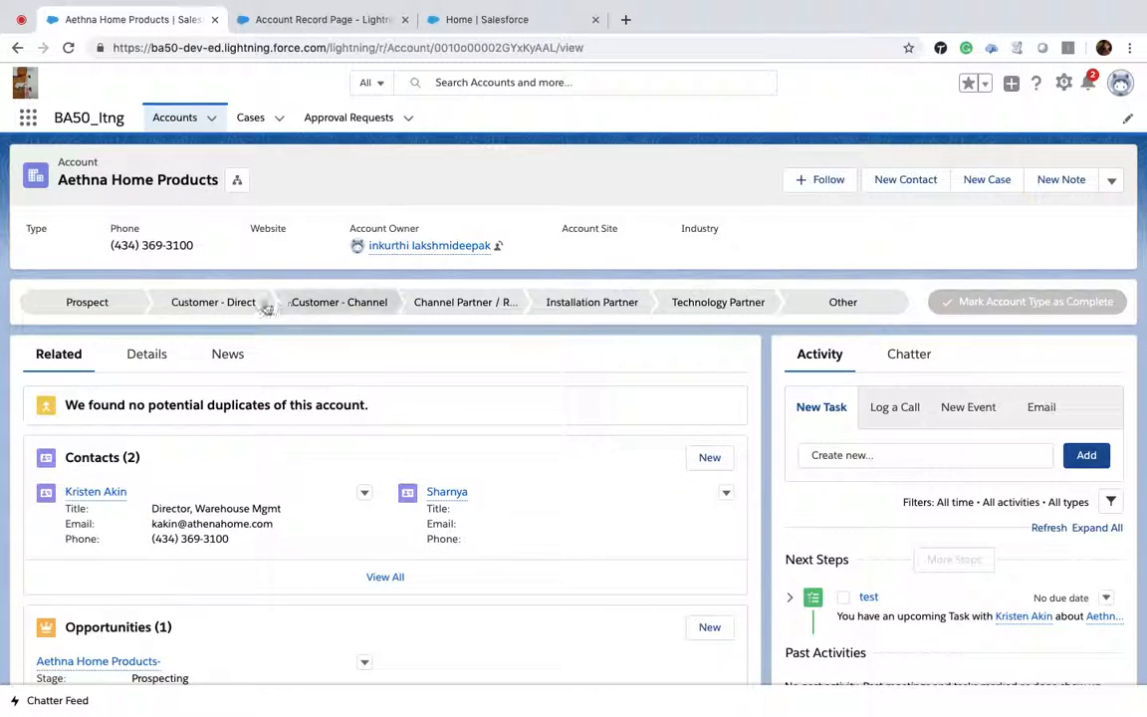
click(151, 357)
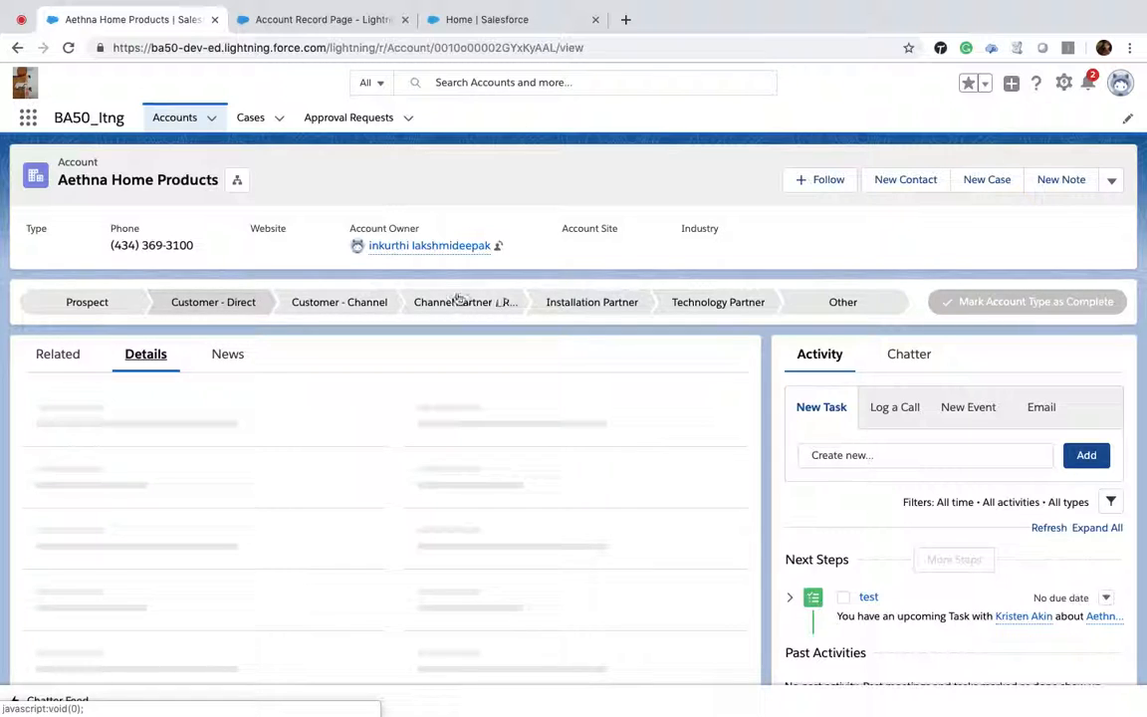
scroll(286, 507, down, 2)
scroll(284, 506, up, 2)
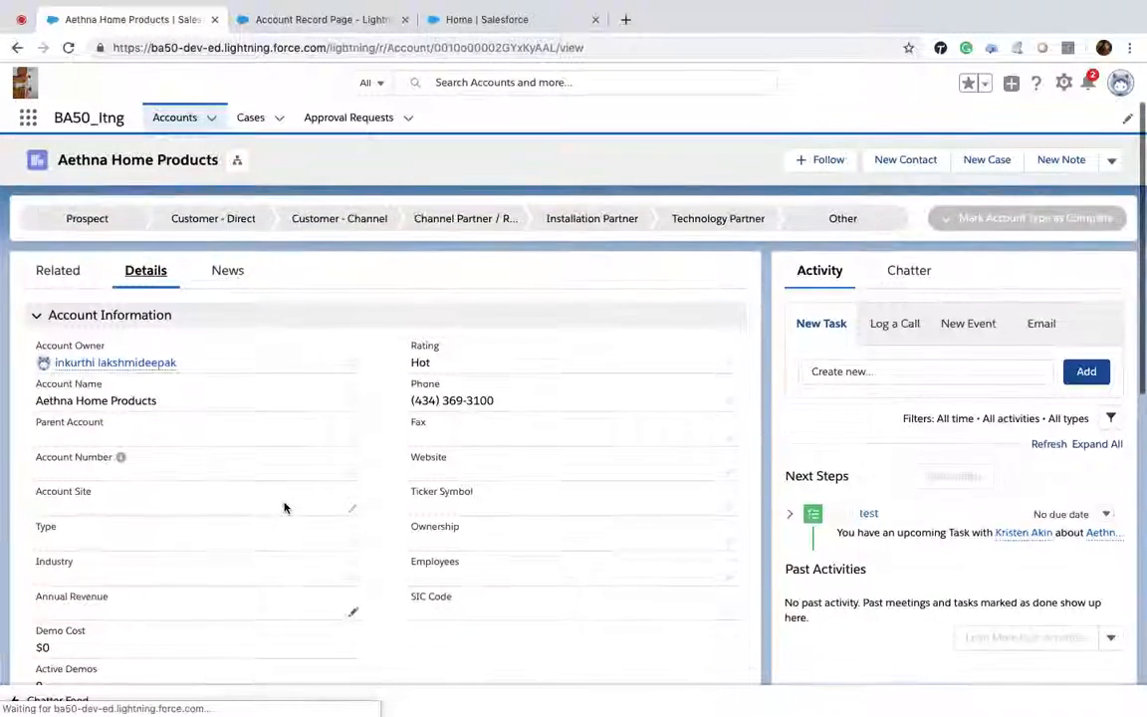
Step: Set the Aethna Home Products account's Type to Prospect and save the record
click(350, 541)
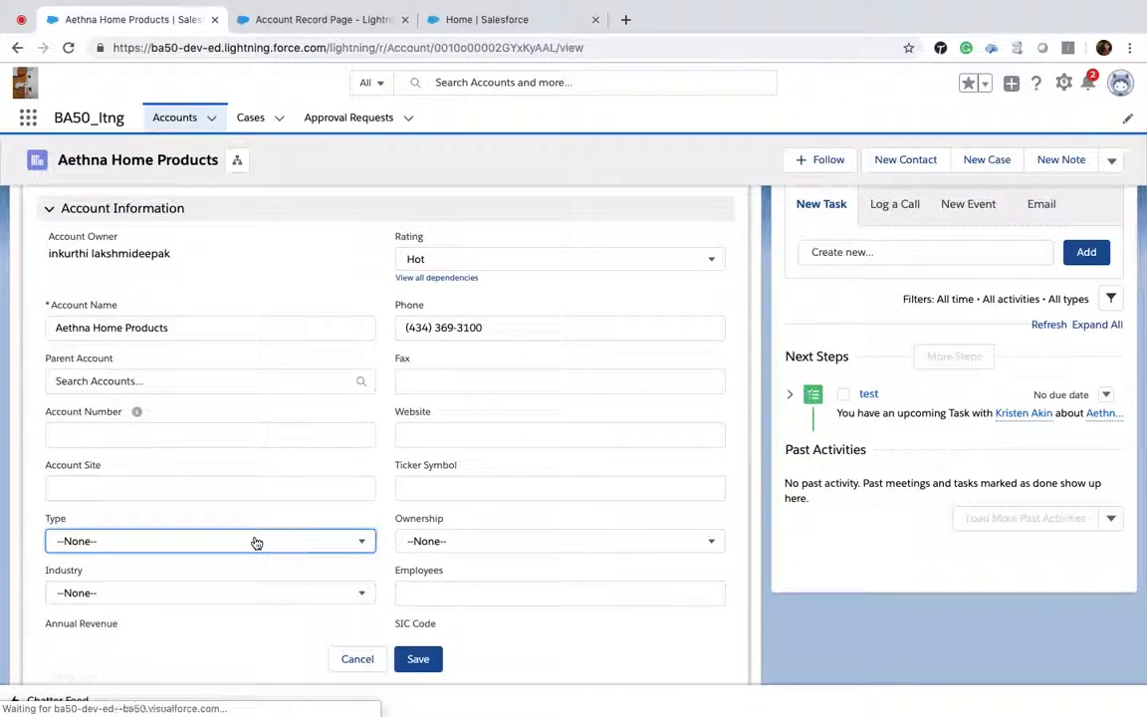
click(254, 540)
click(114, 377)
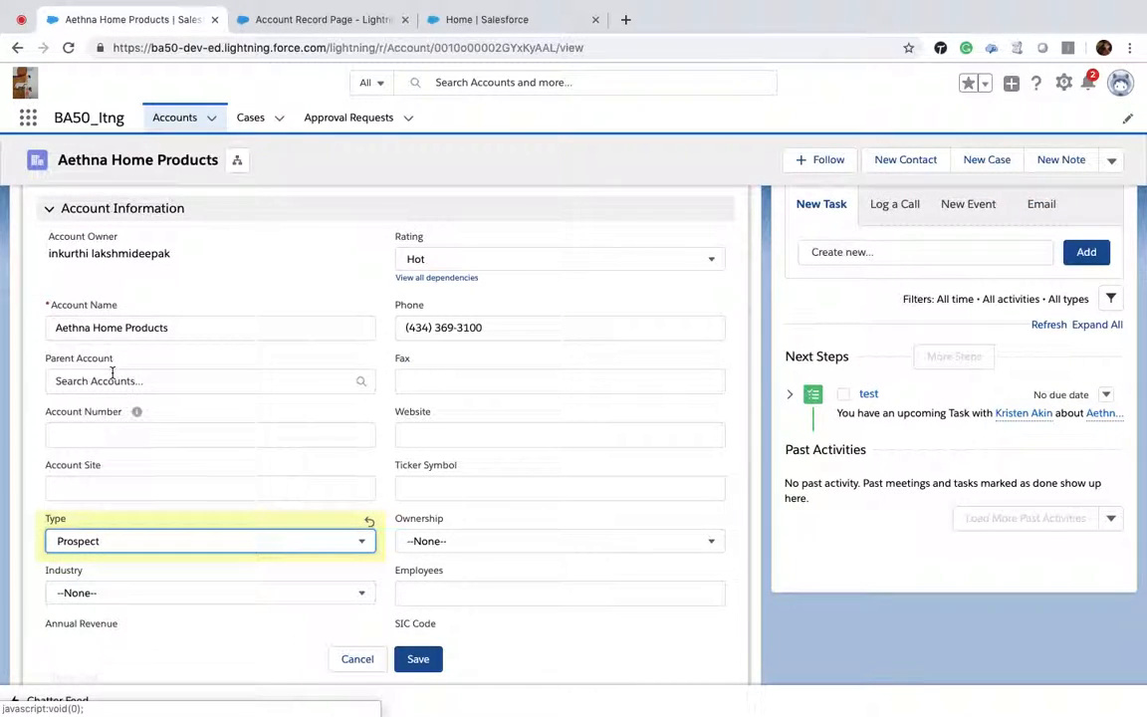
click(426, 657)
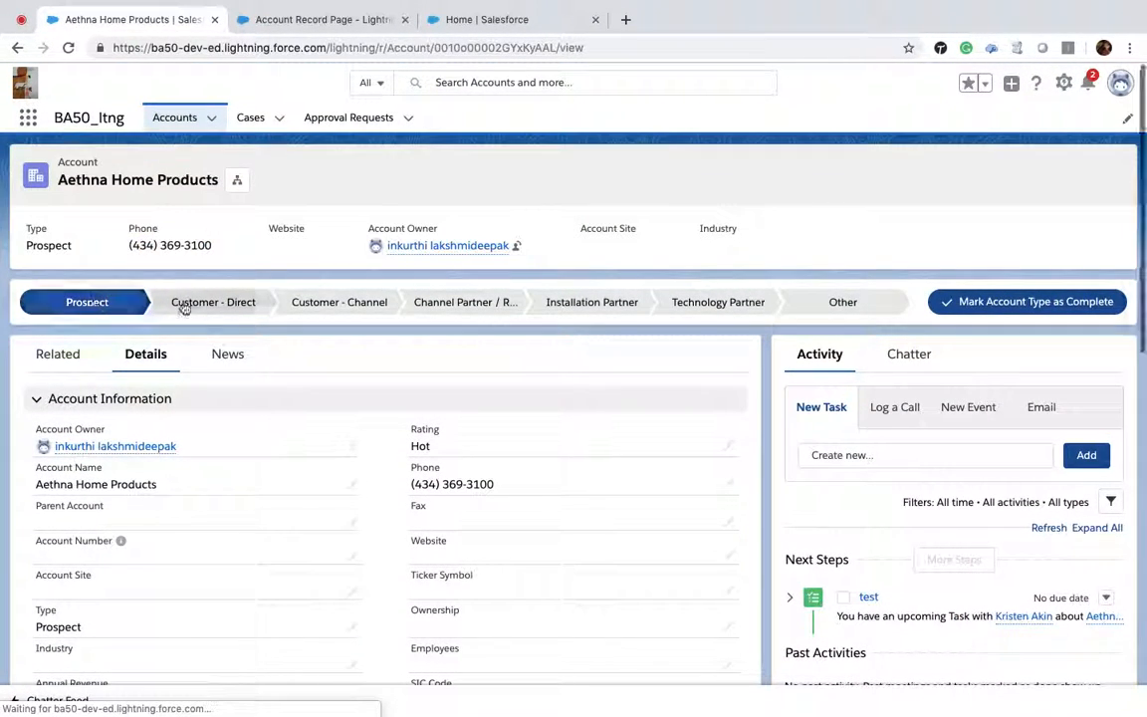
Step: Mark Channel Partner / Reseller as the current Account Type on the path
click(460, 303)
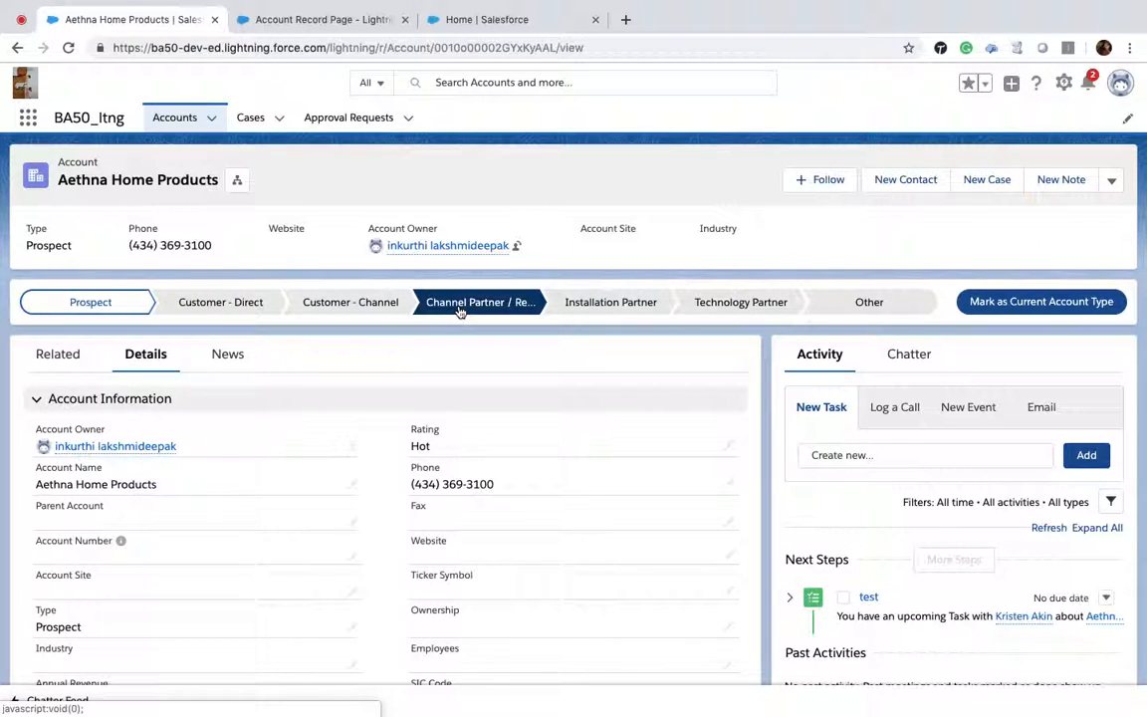
scroll(504, 481, down, 5)
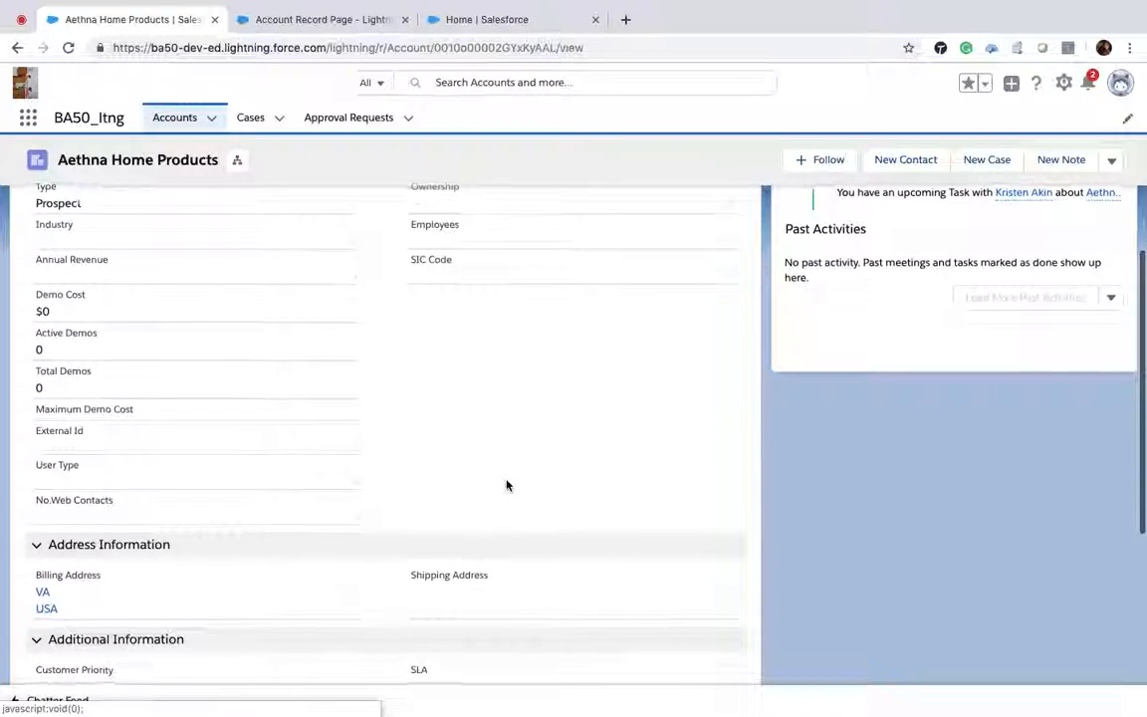
scroll(505, 484, up, 2)
scroll(506, 485, up, 5)
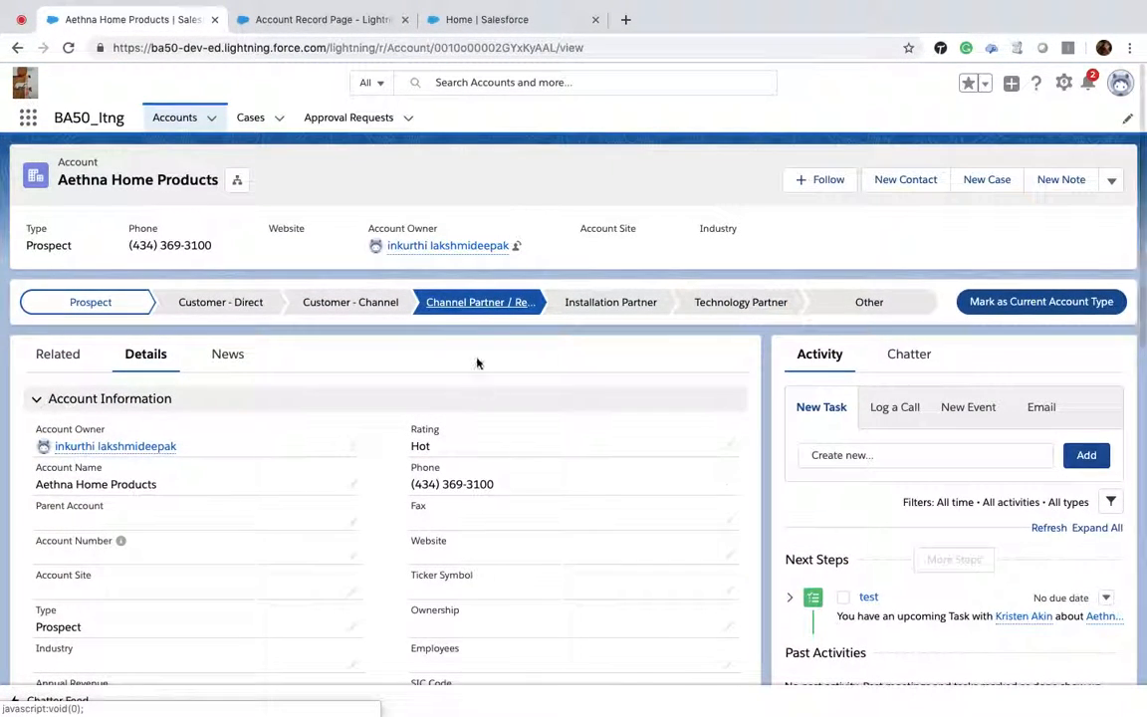
click(1063, 304)
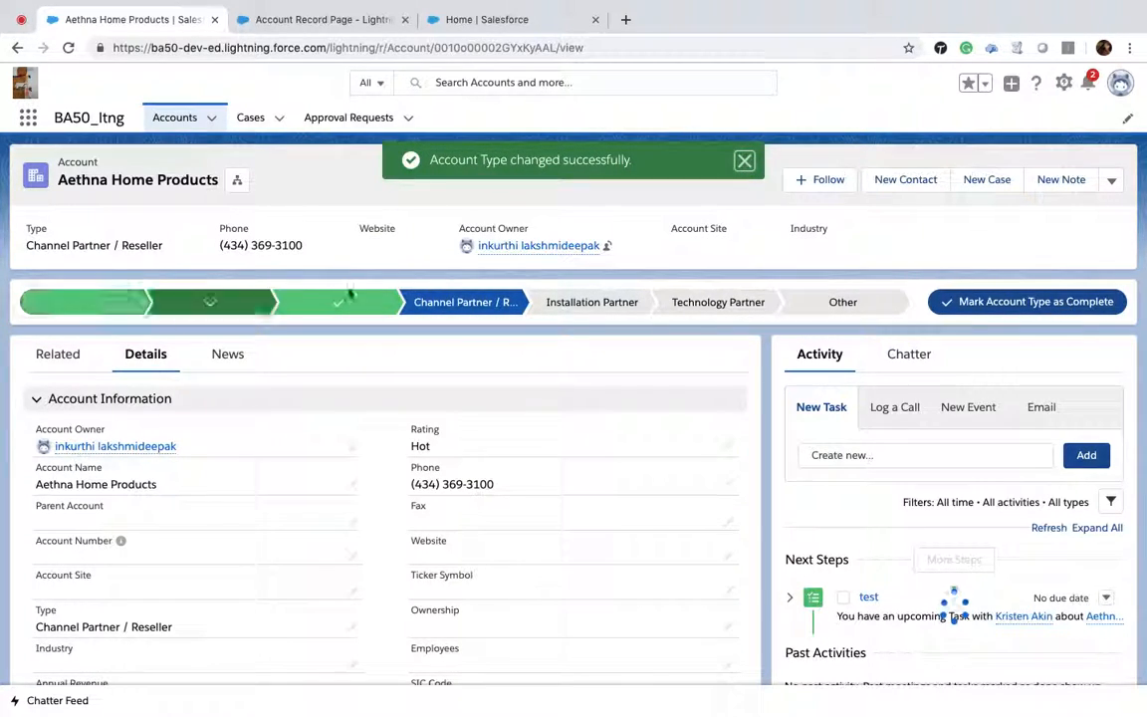
Step: Mark Technology Partner as the current Account Type on the path
scroll(448, 408, down, 3)
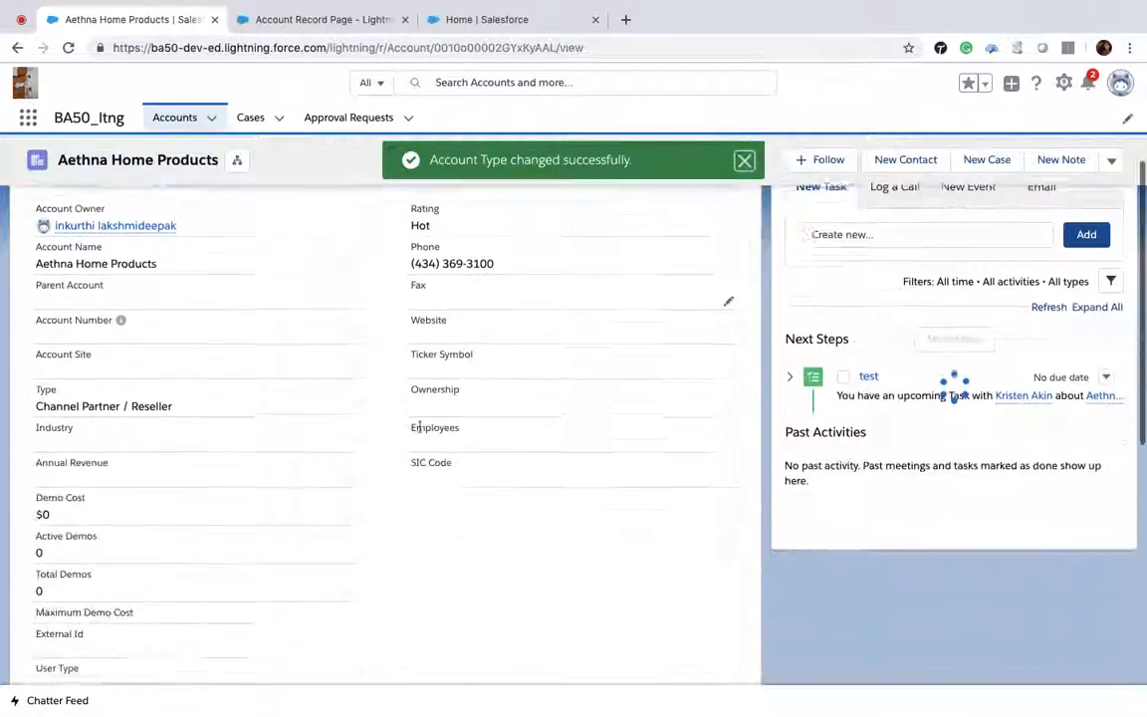
scroll(187, 339, up, 3)
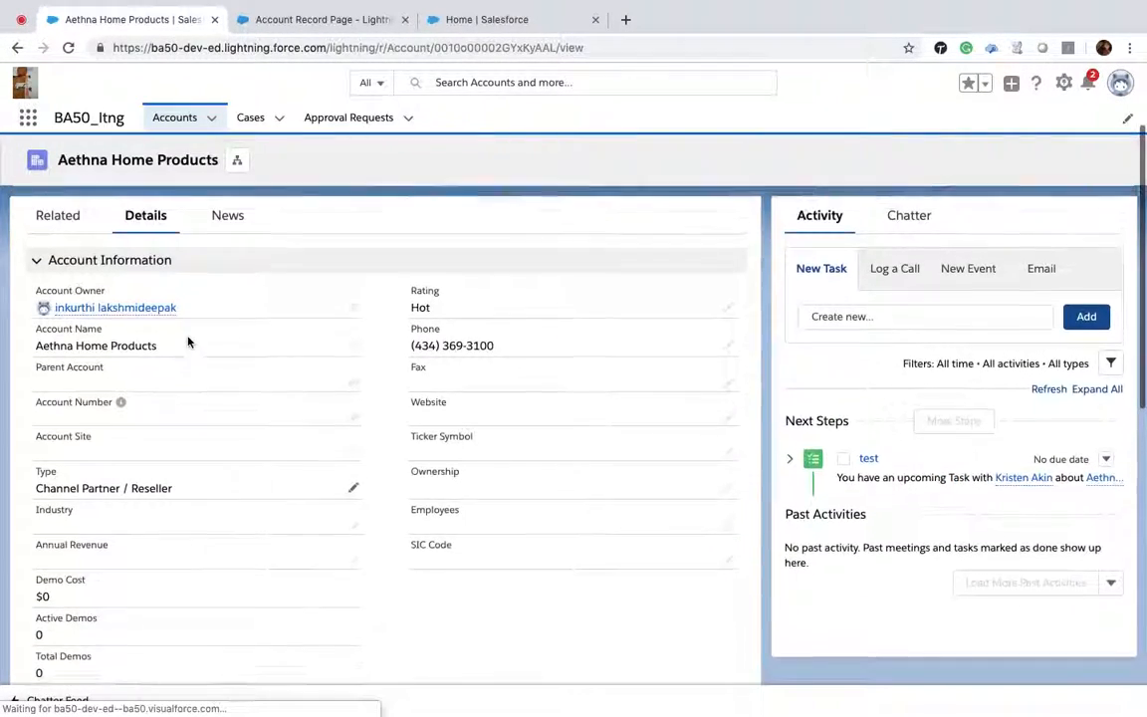
click(727, 306)
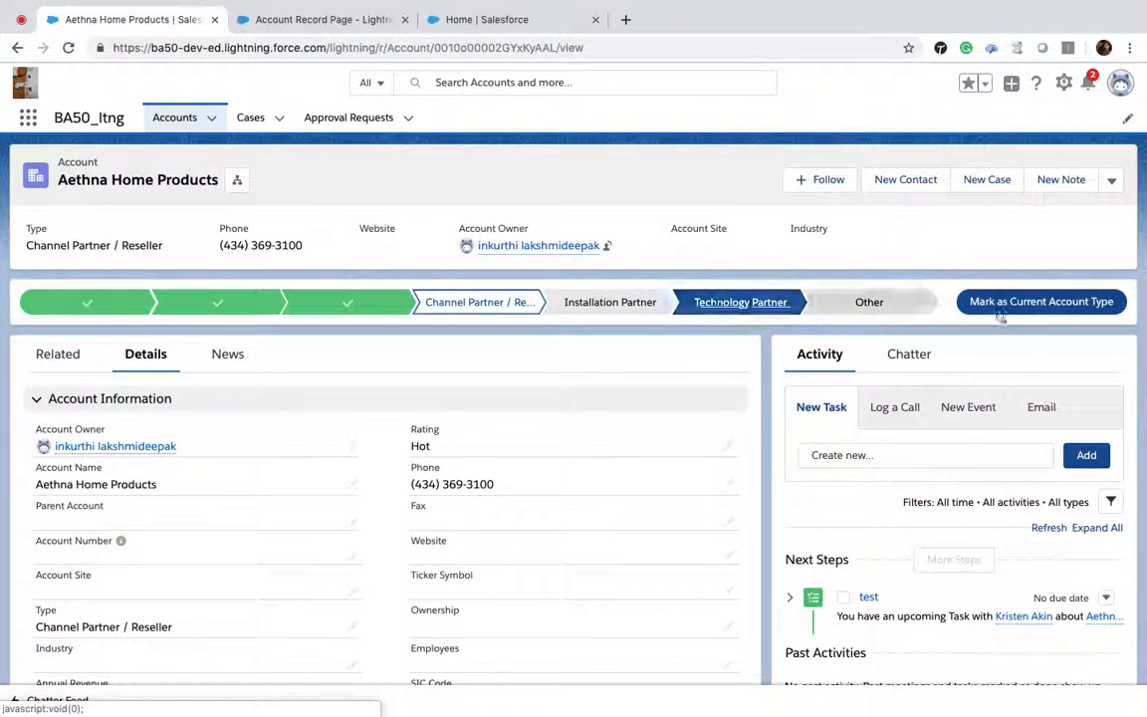
click(1073, 311)
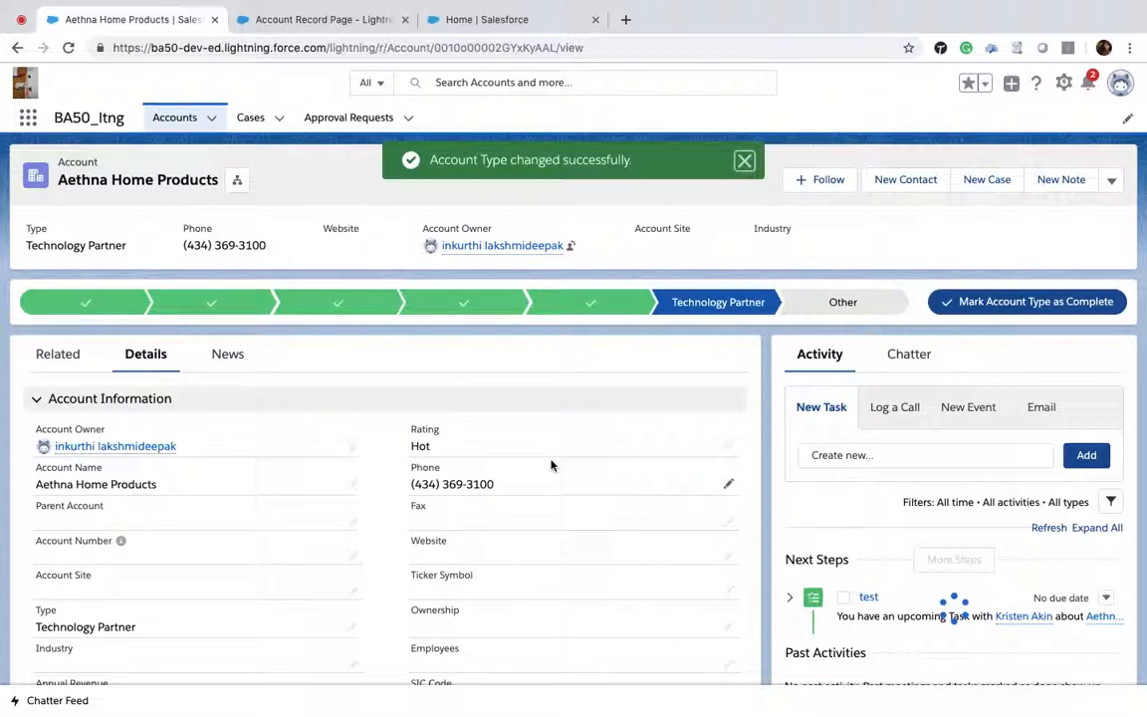
Step: Switch to the Setup tab, open Path Settings, and start editing the Account Rating path
scroll(552, 465, down, 3)
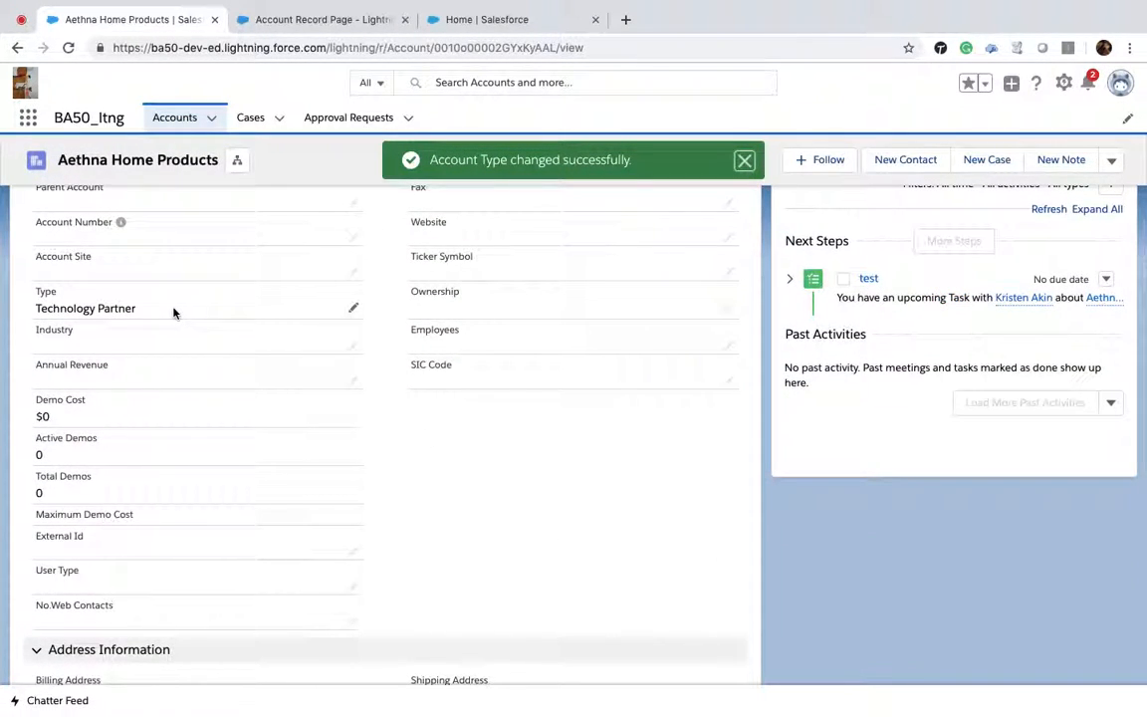
scroll(174, 312, up, 3)
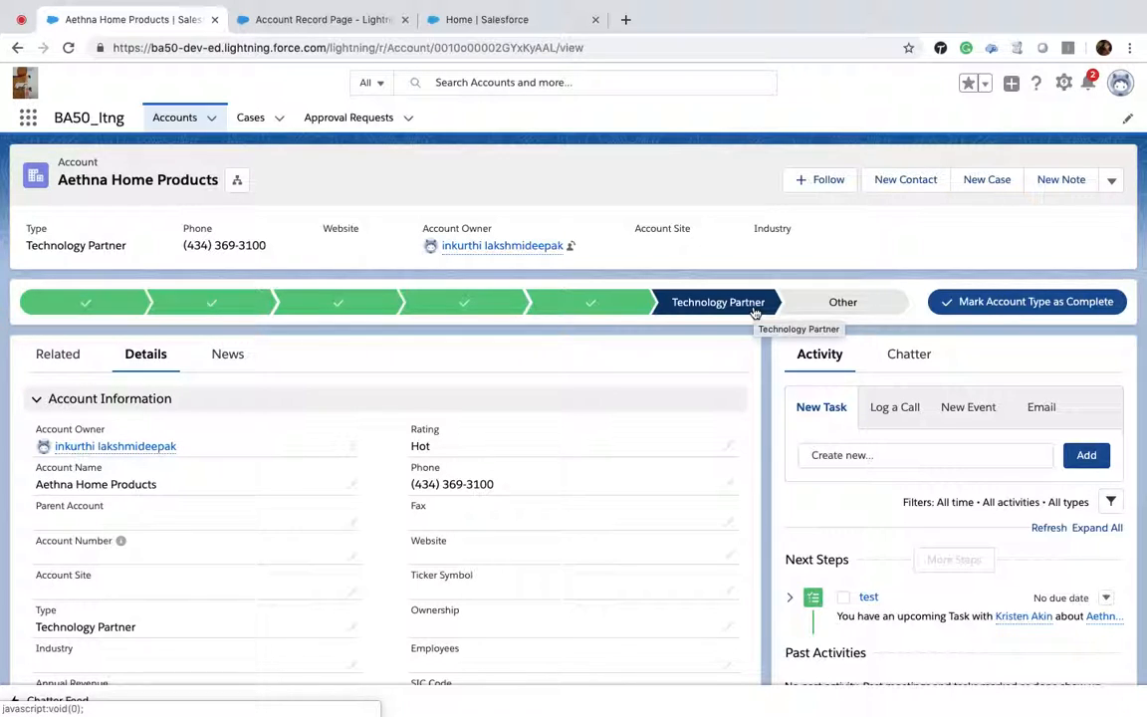
mouse_move(493, 5)
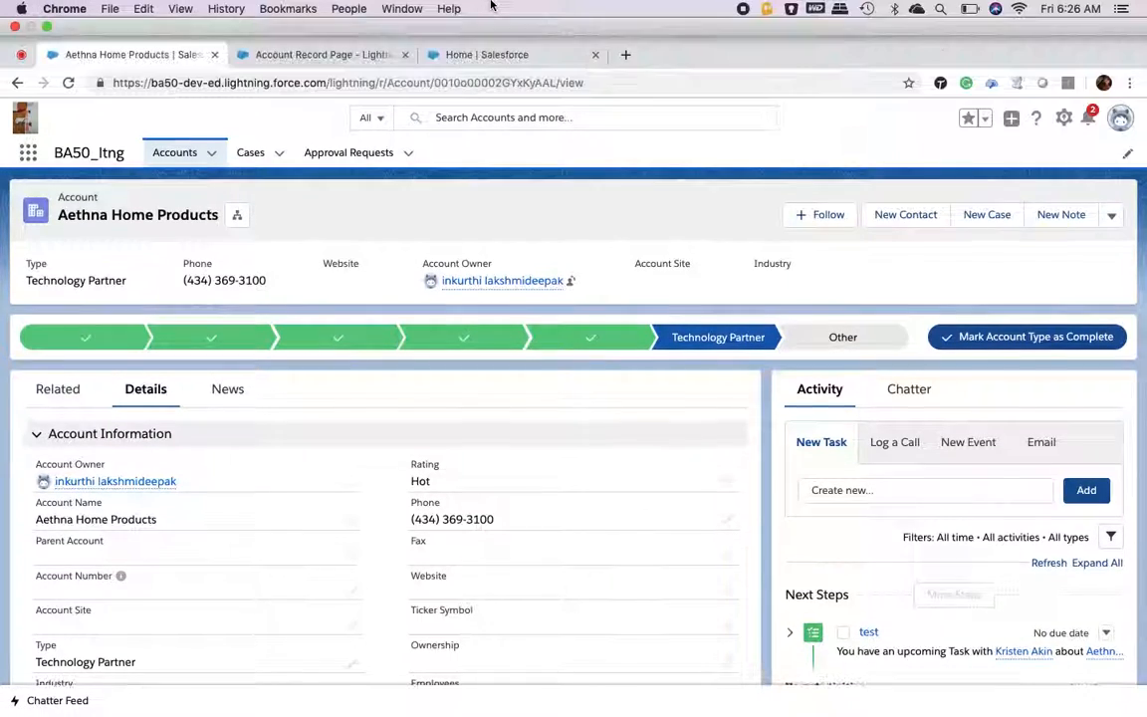
click(498, 54)
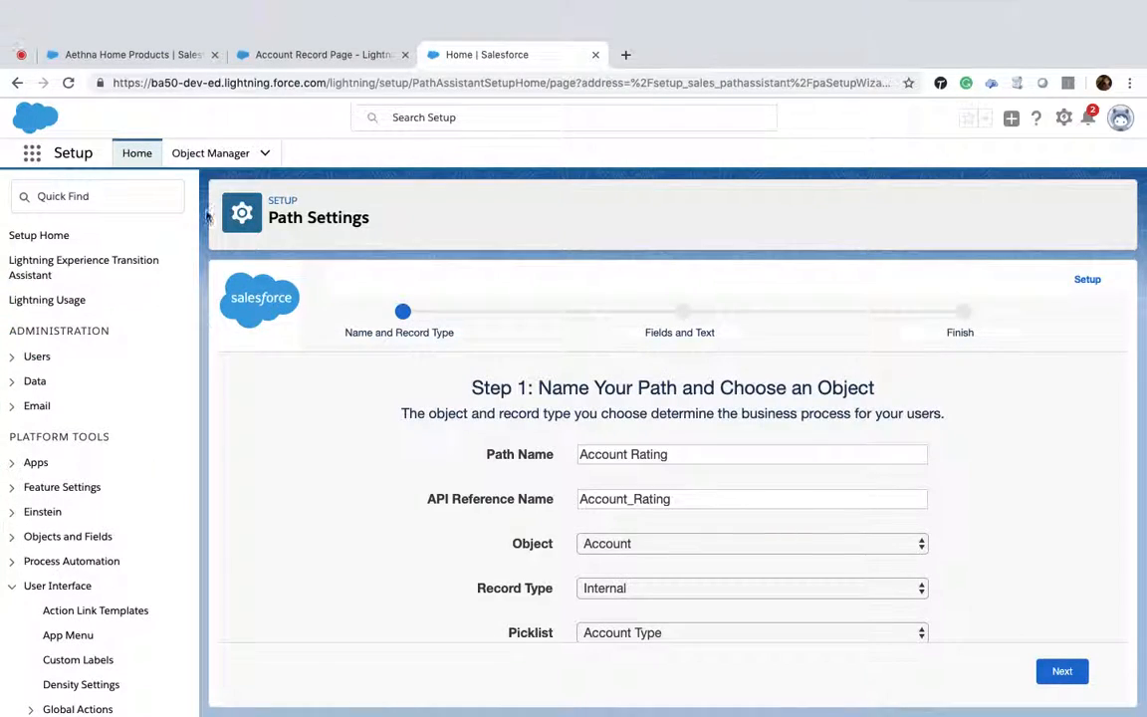
scroll(182, 263, down, 1)
scroll(182, 263, down, 5)
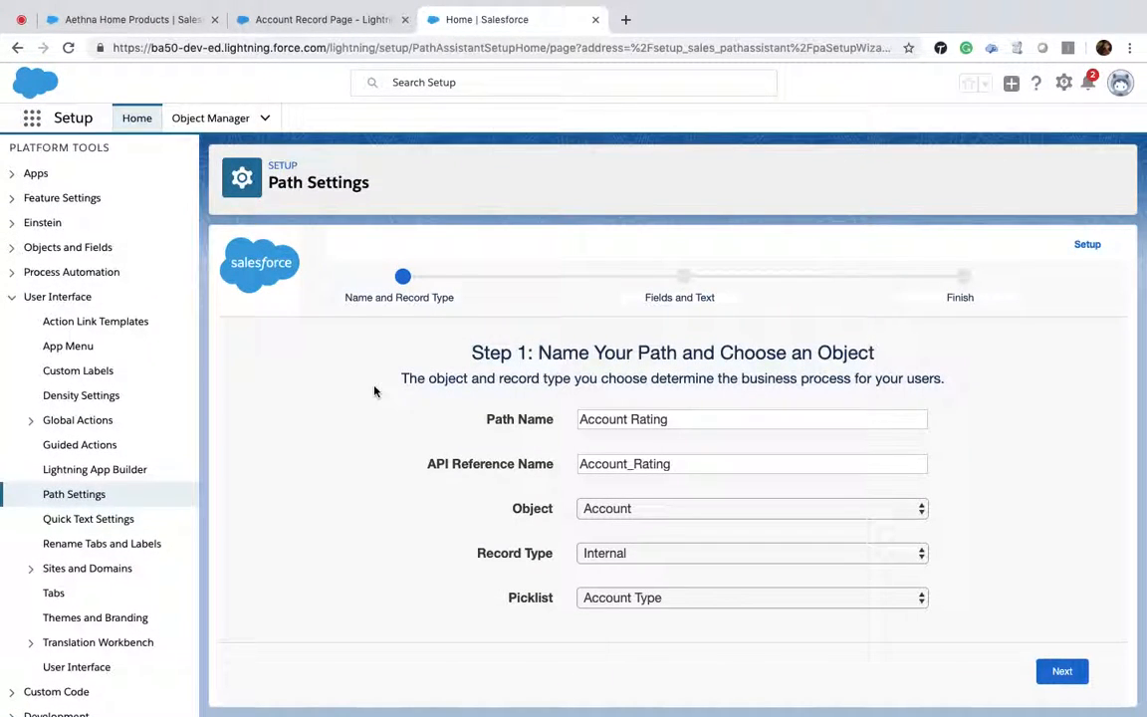
click(74, 502)
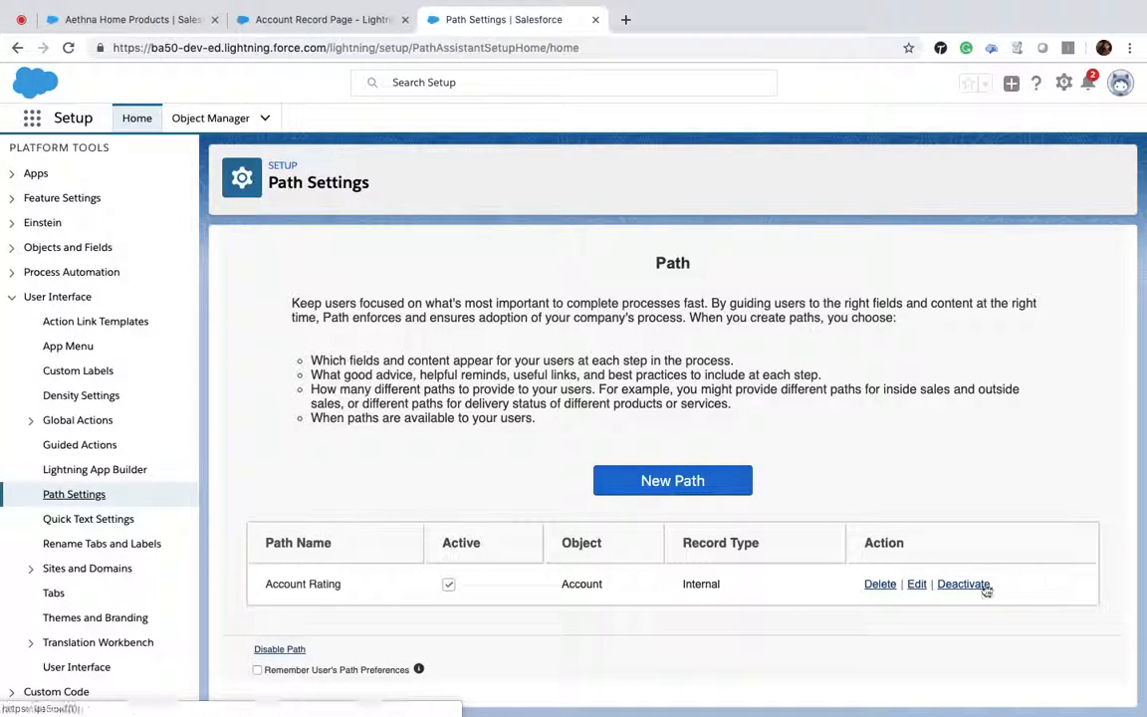
click(916, 584)
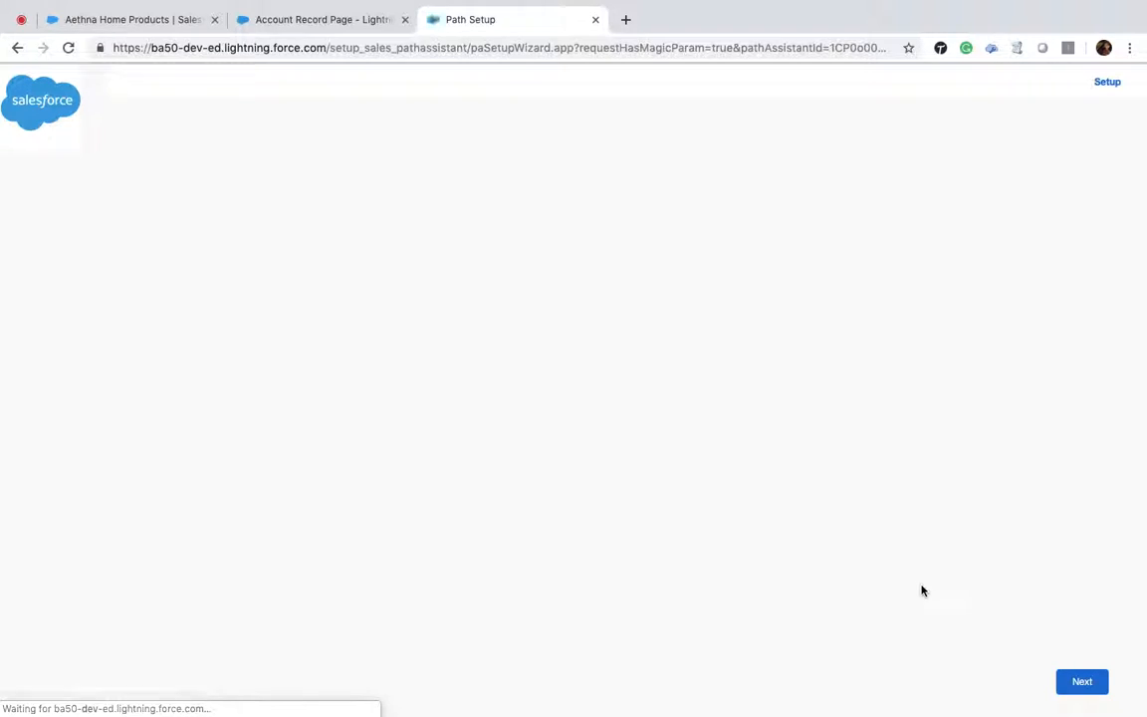
Step: Add the Website field to the Technology Partner stage and finish the Account Rating path as Active
click(1071, 685)
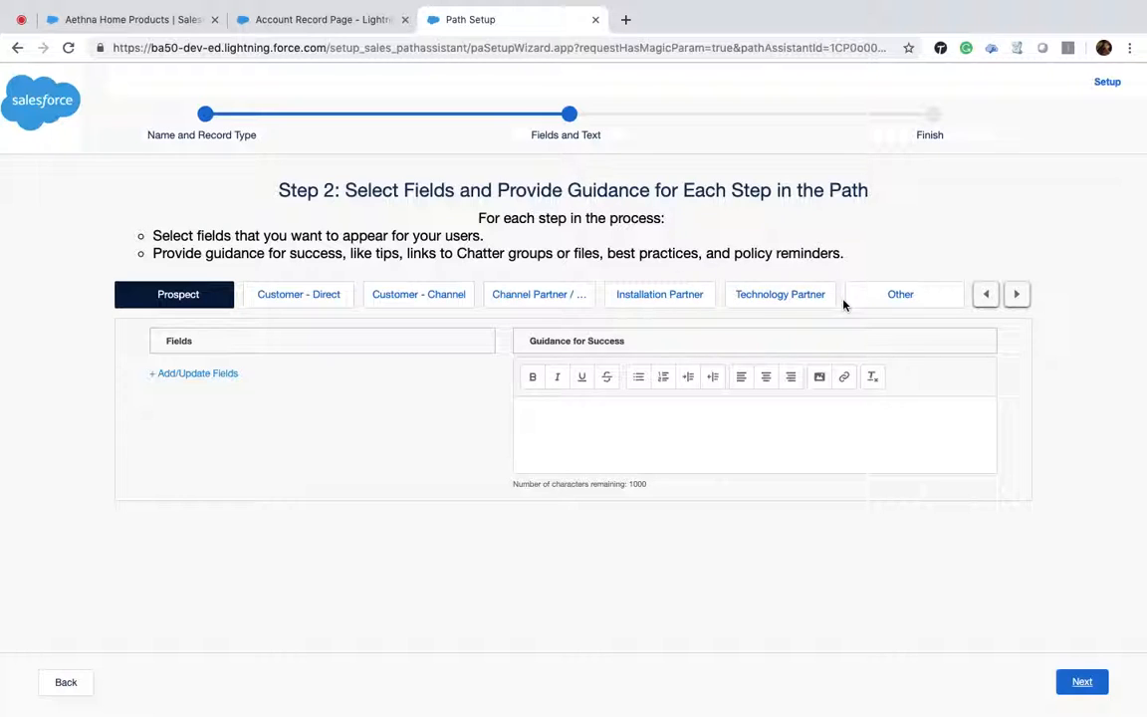
click(780, 298)
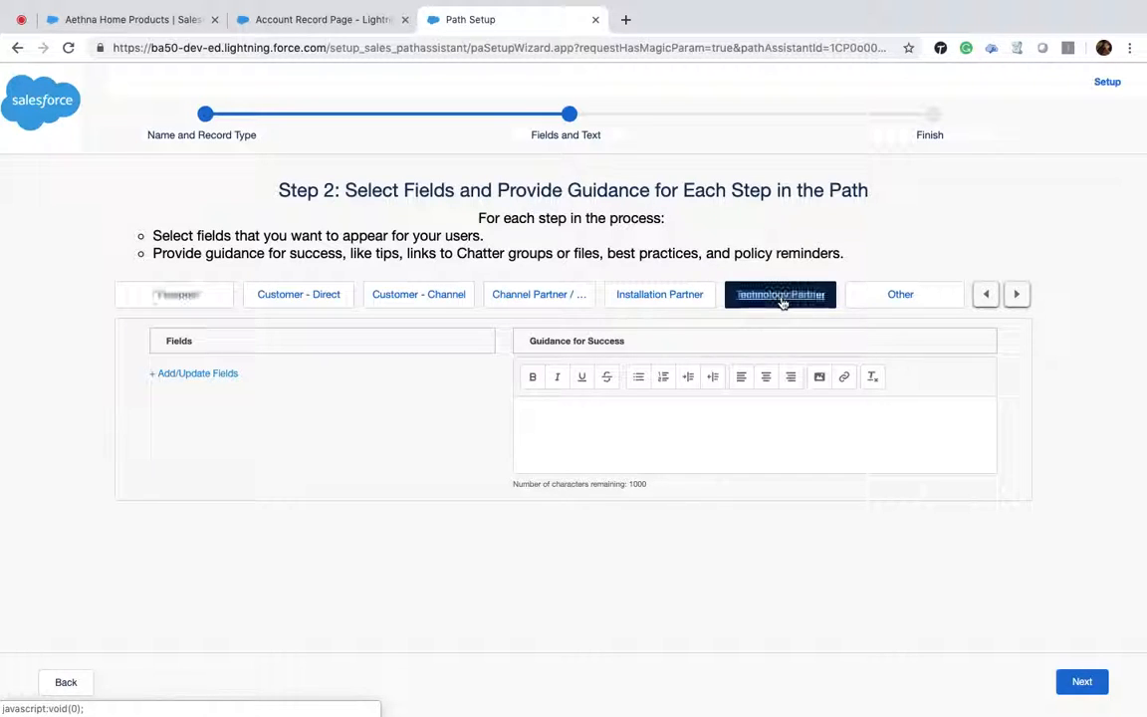
click(213, 375)
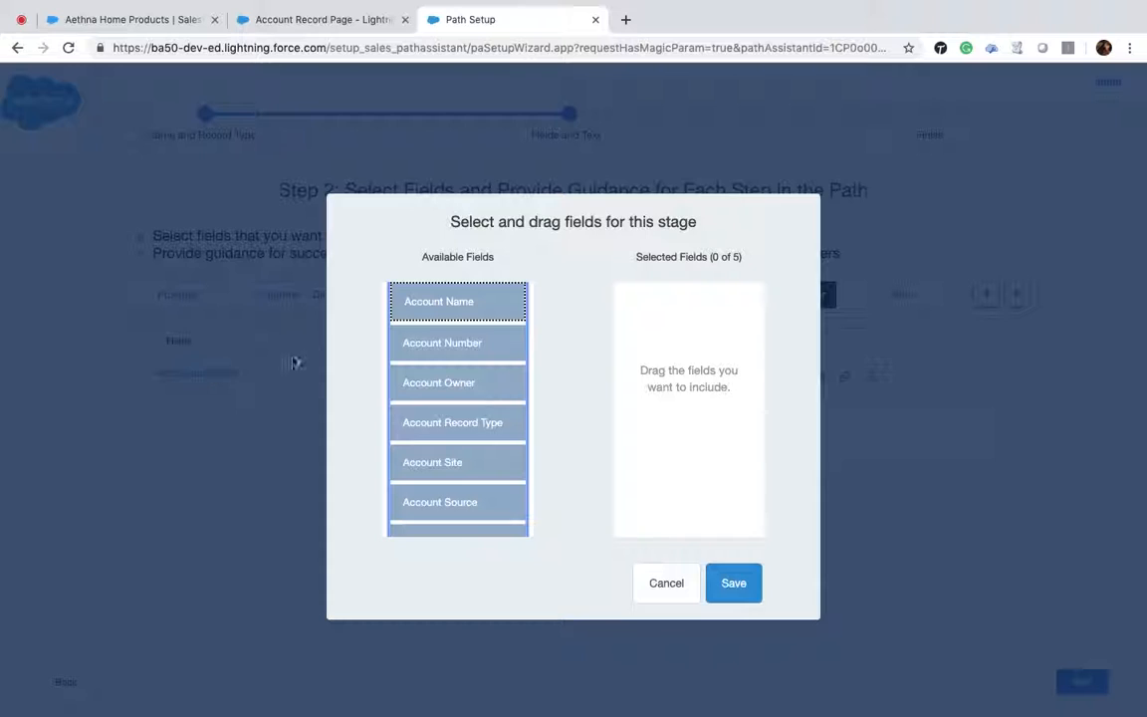
scroll(480, 329, down, 10)
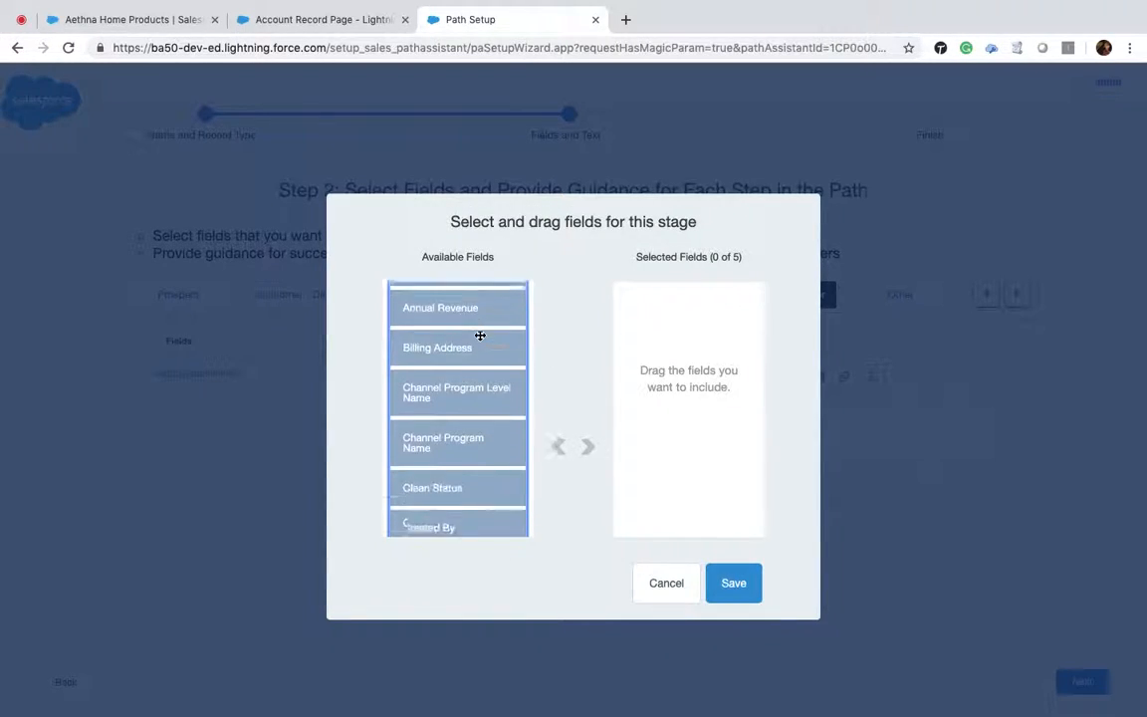
scroll(480, 335, down, 15)
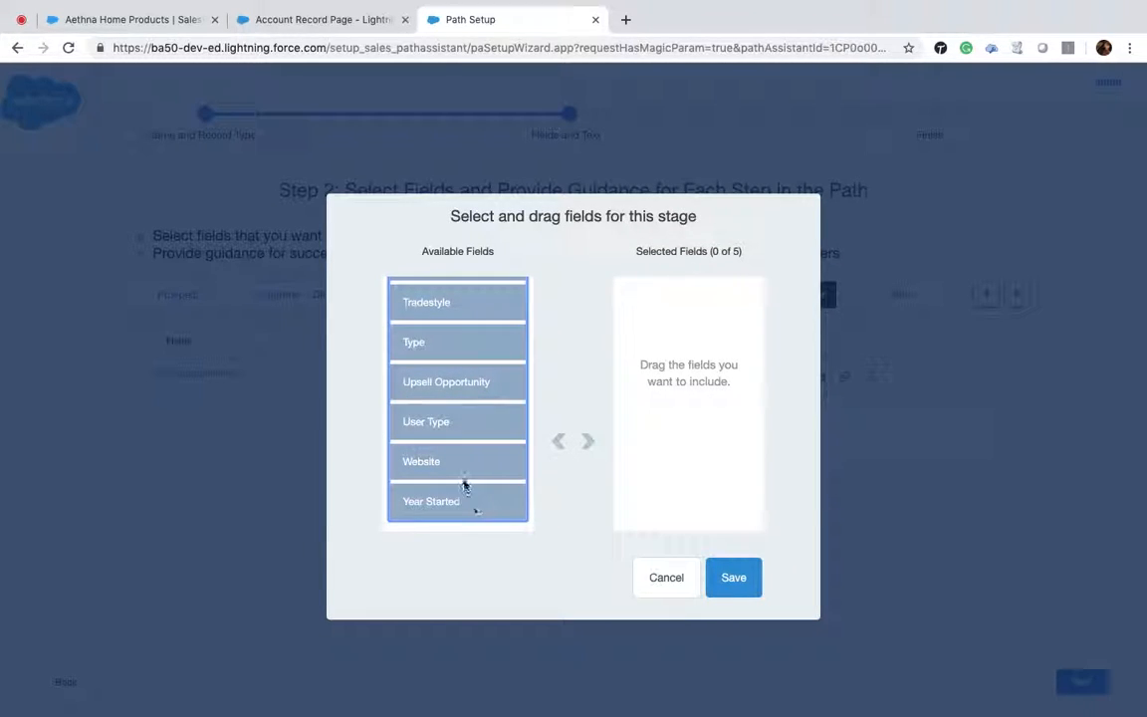
drag(461, 468, 461, 470)
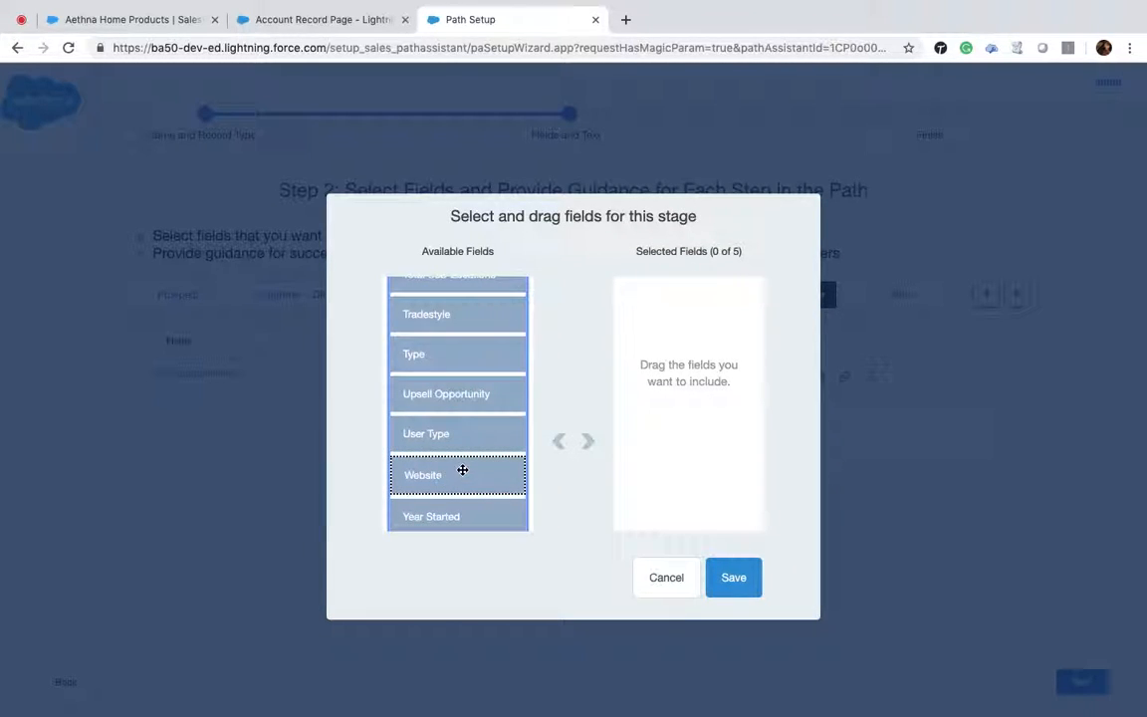
click(592, 449)
click(728, 587)
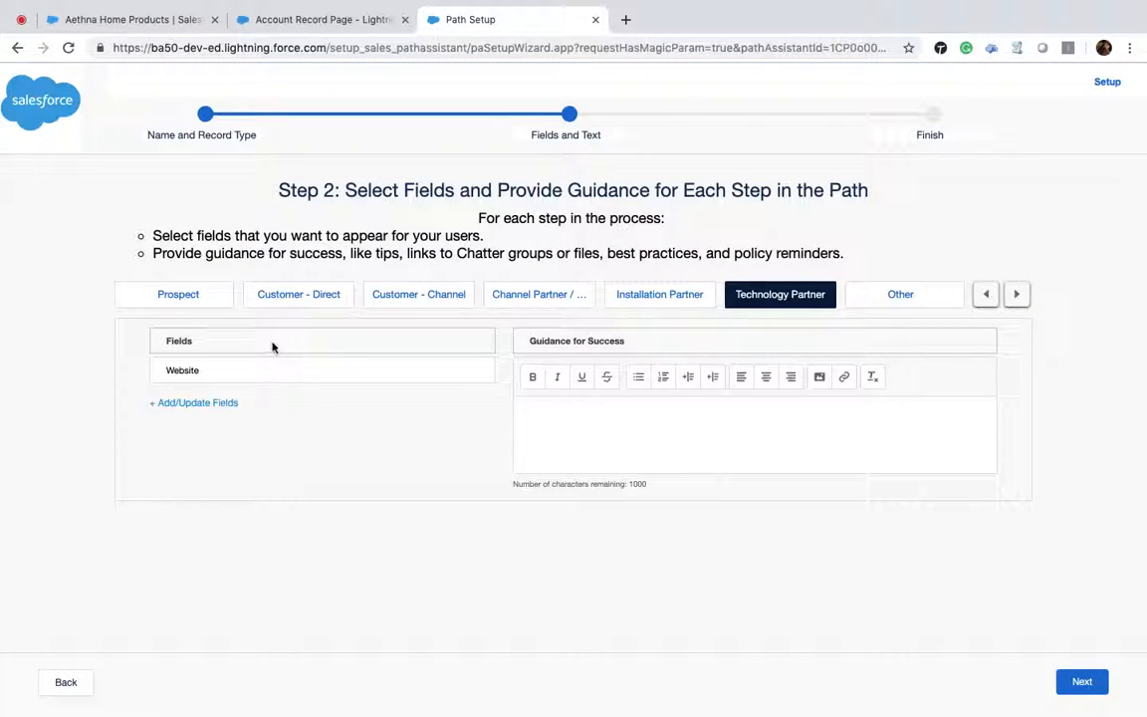
click(1082, 680)
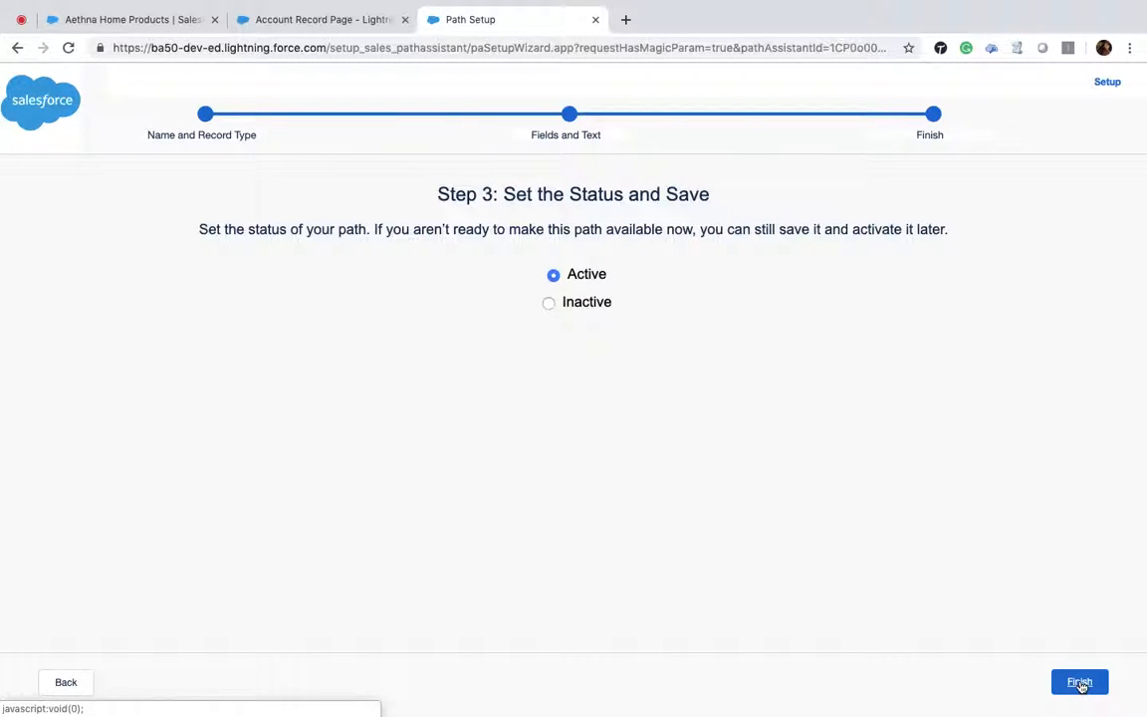
click(1080, 683)
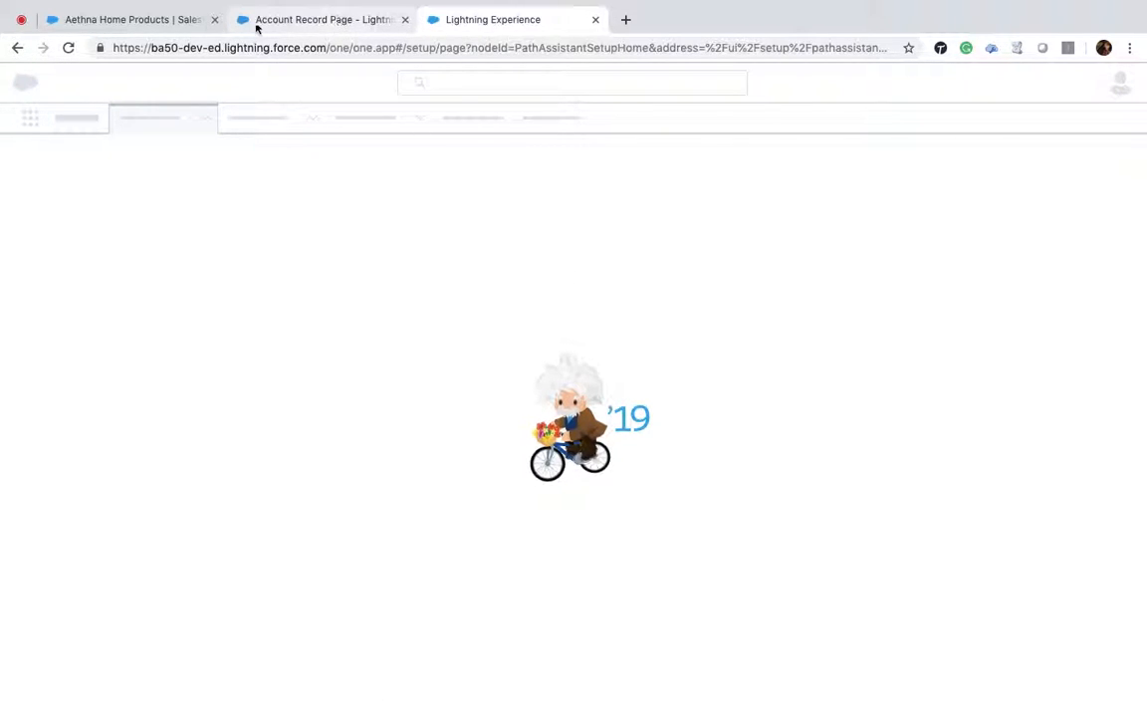
Step: Return to the Aethna Home Products account and mark Installation Partner as the current Account Type
click(155, 22)
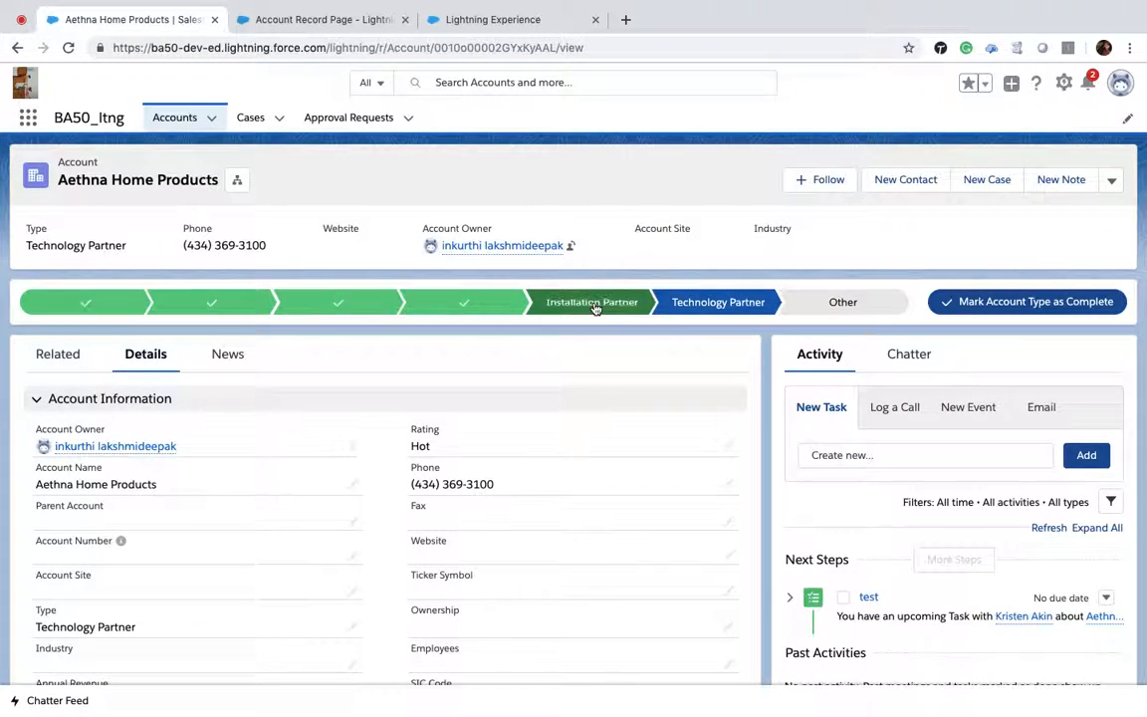
click(594, 303)
click(1052, 303)
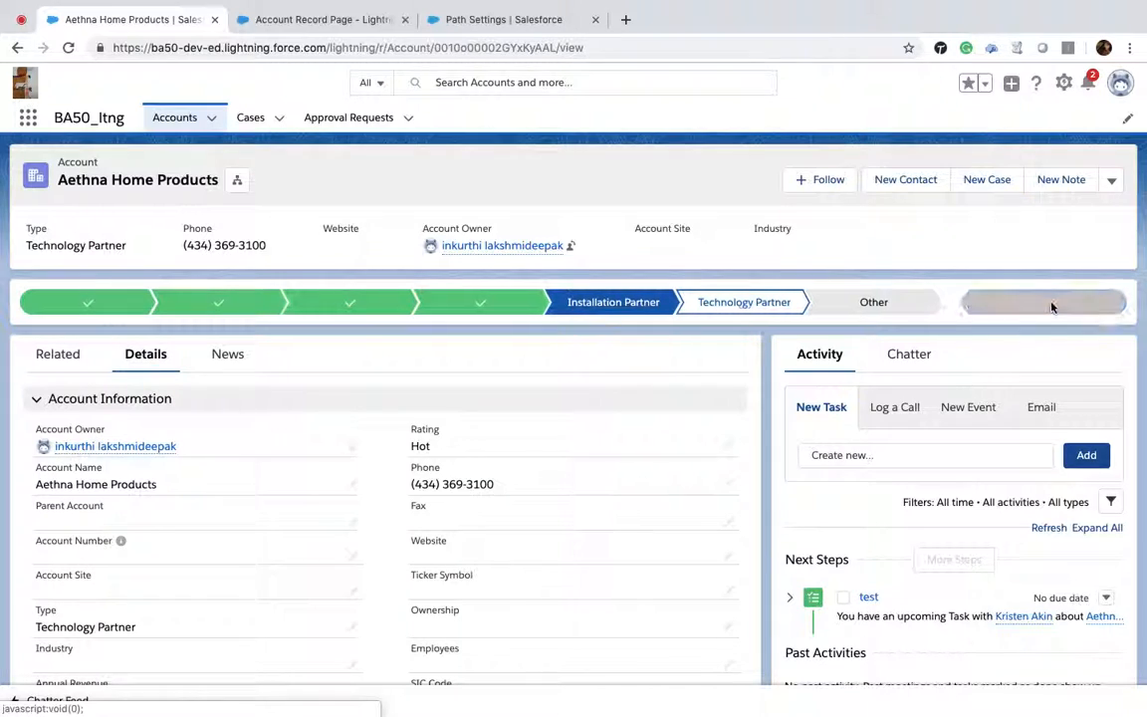
Step: Mark Technology Partner as the current Account Type again to test the updated path
click(723, 303)
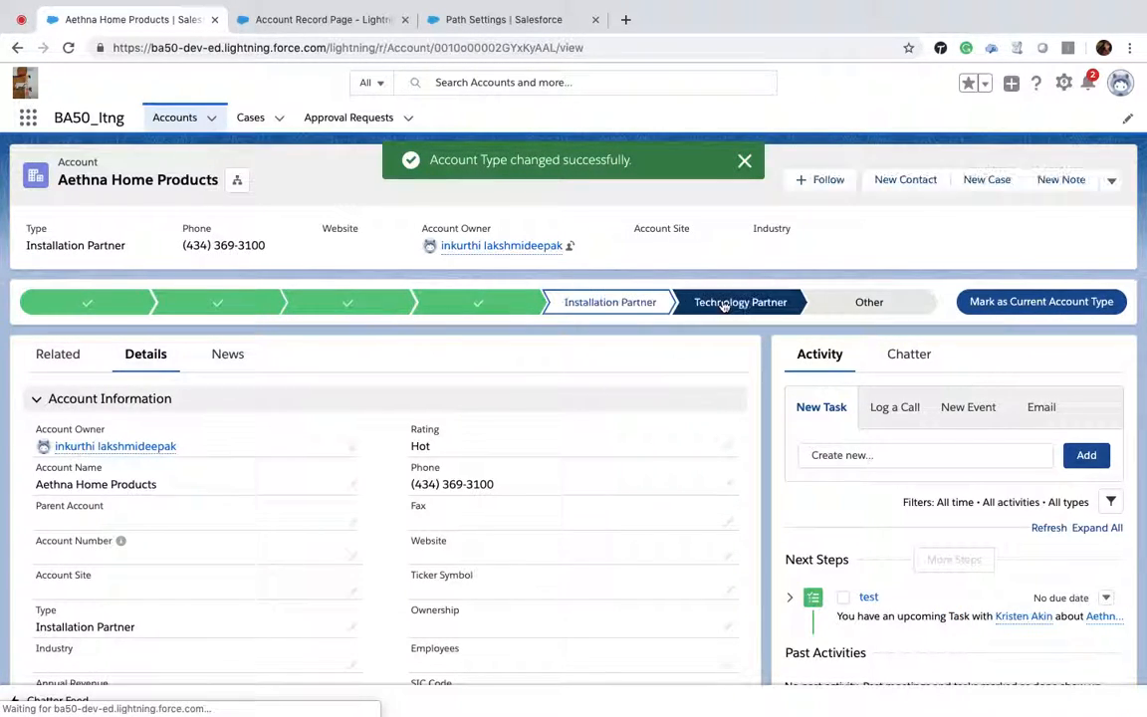
click(1035, 305)
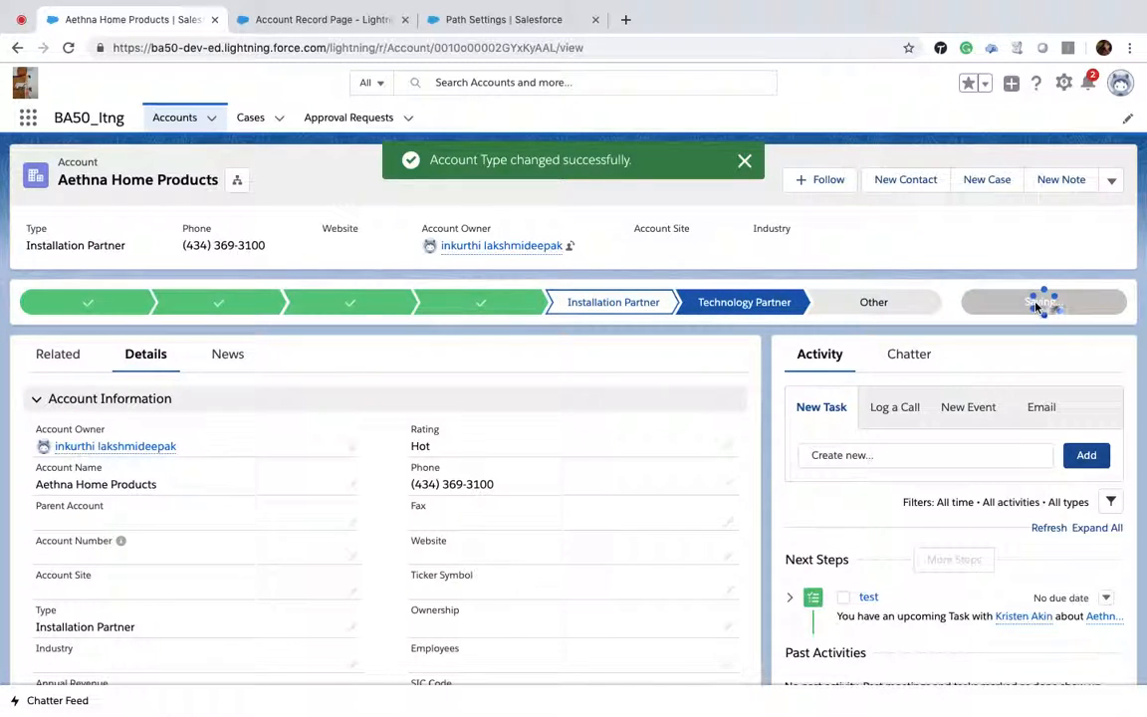
scroll(1036, 308, down, 10)
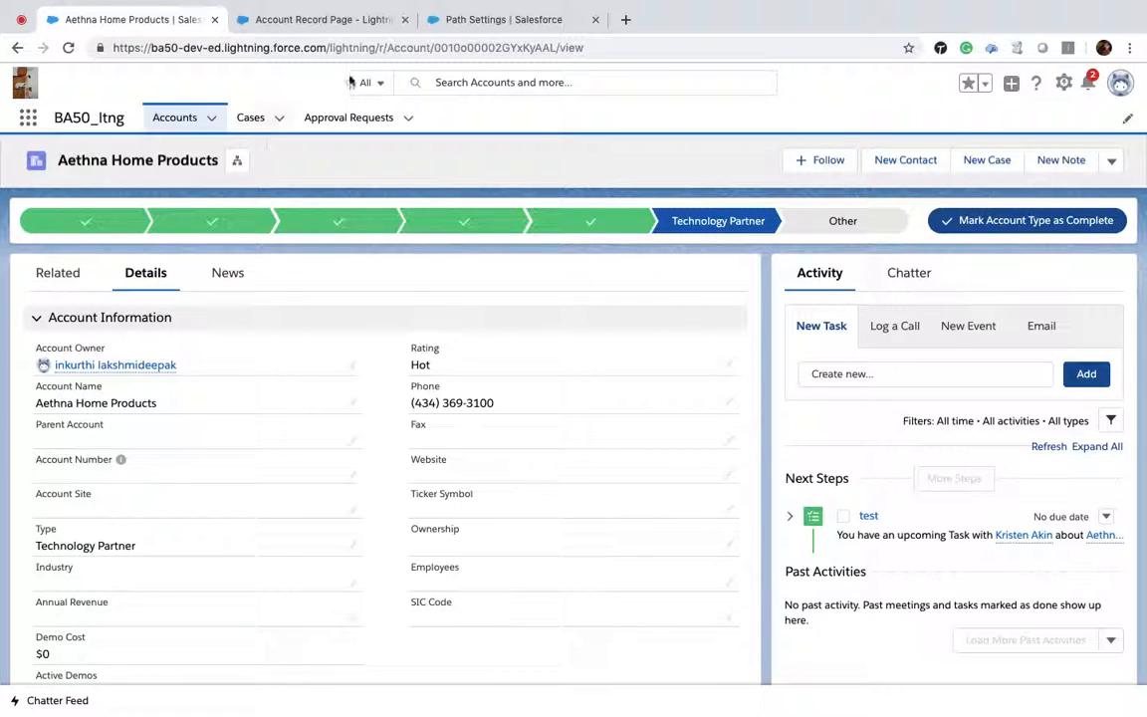
Step: Reopen the Account Rating path and add the Clean Status field to the Technology Partner stage
click(497, 28)
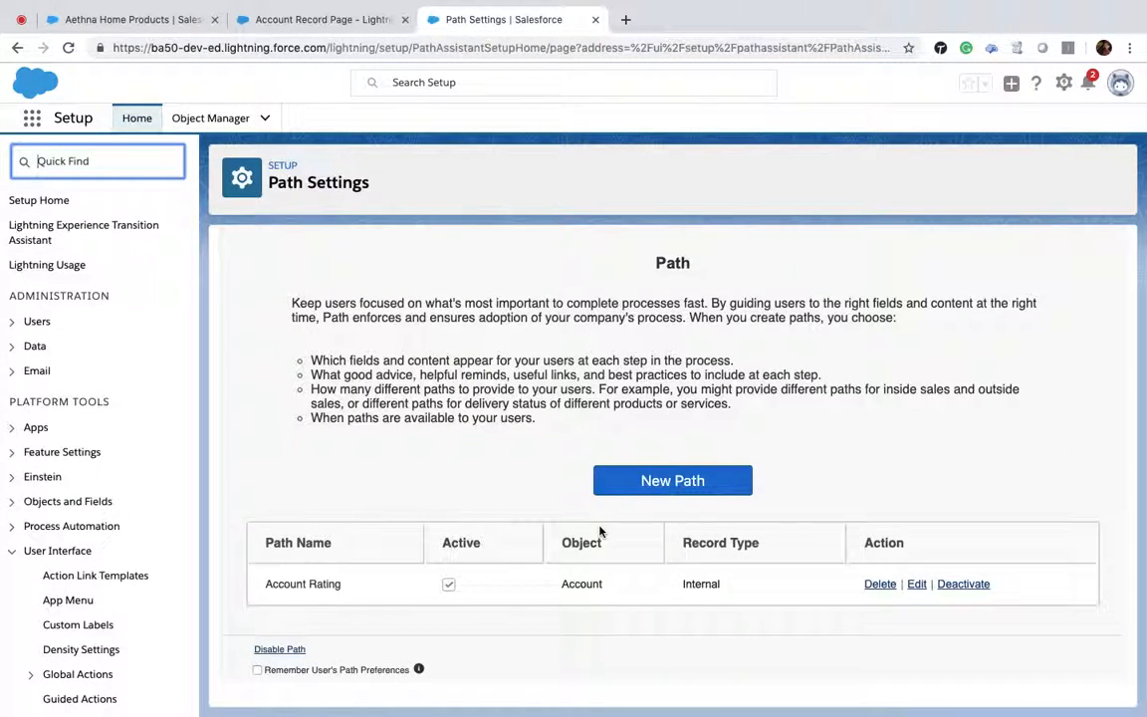
click(923, 589)
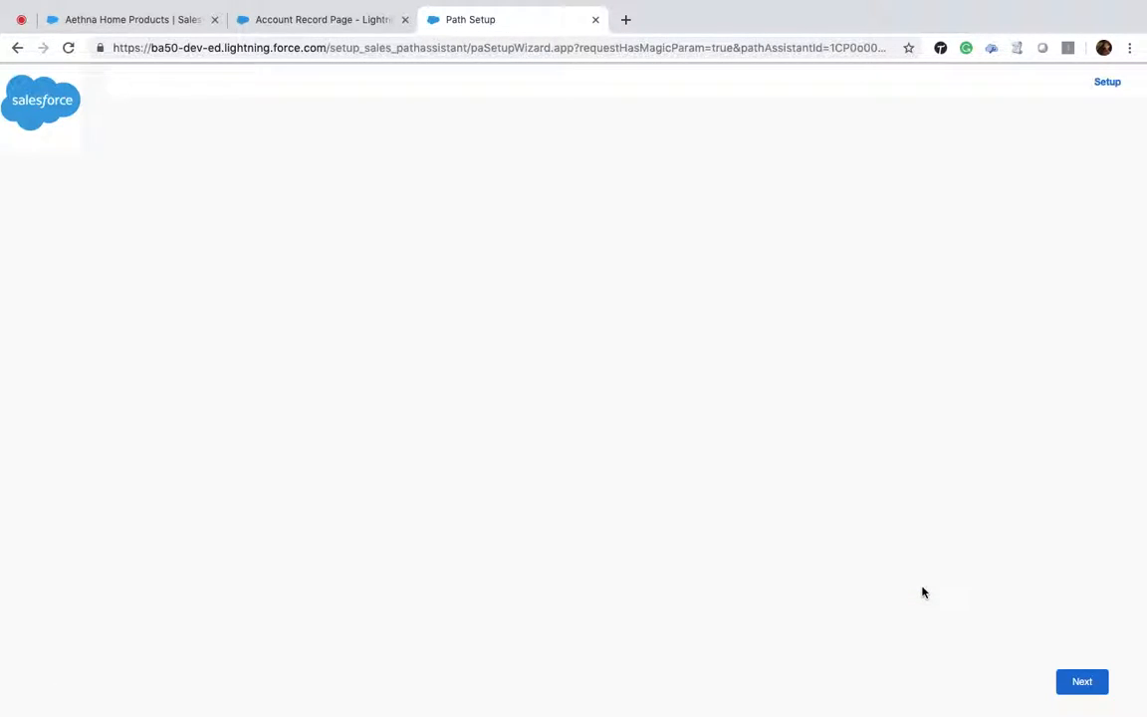
click(1082, 683)
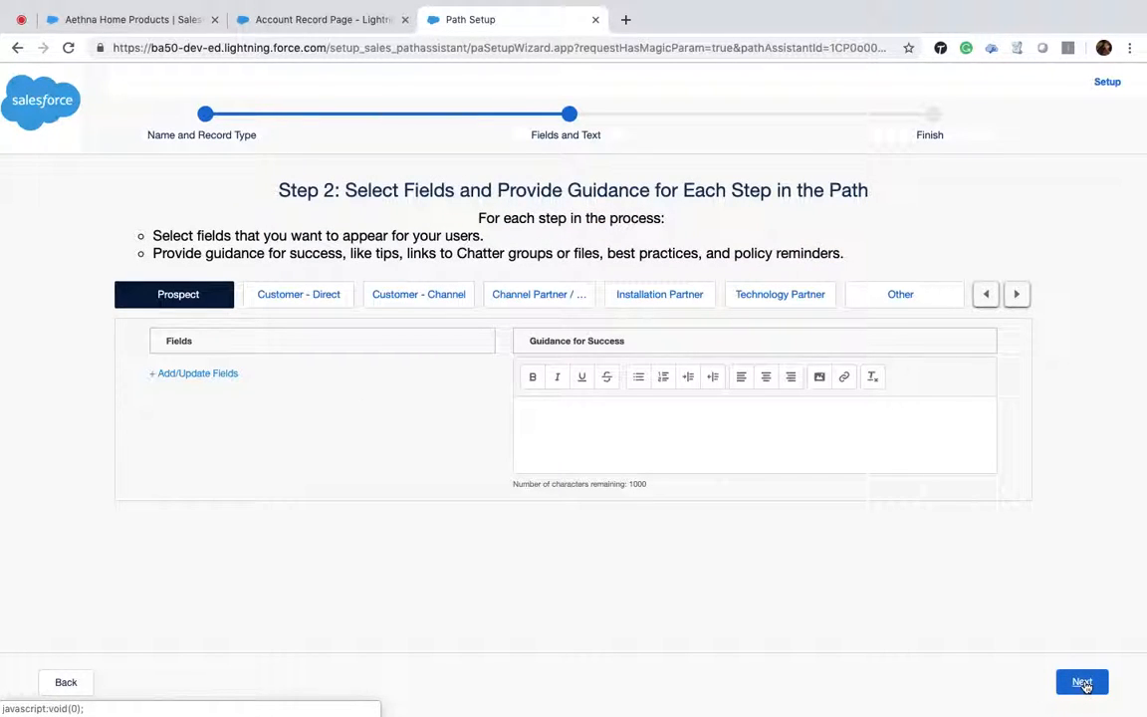
click(792, 296)
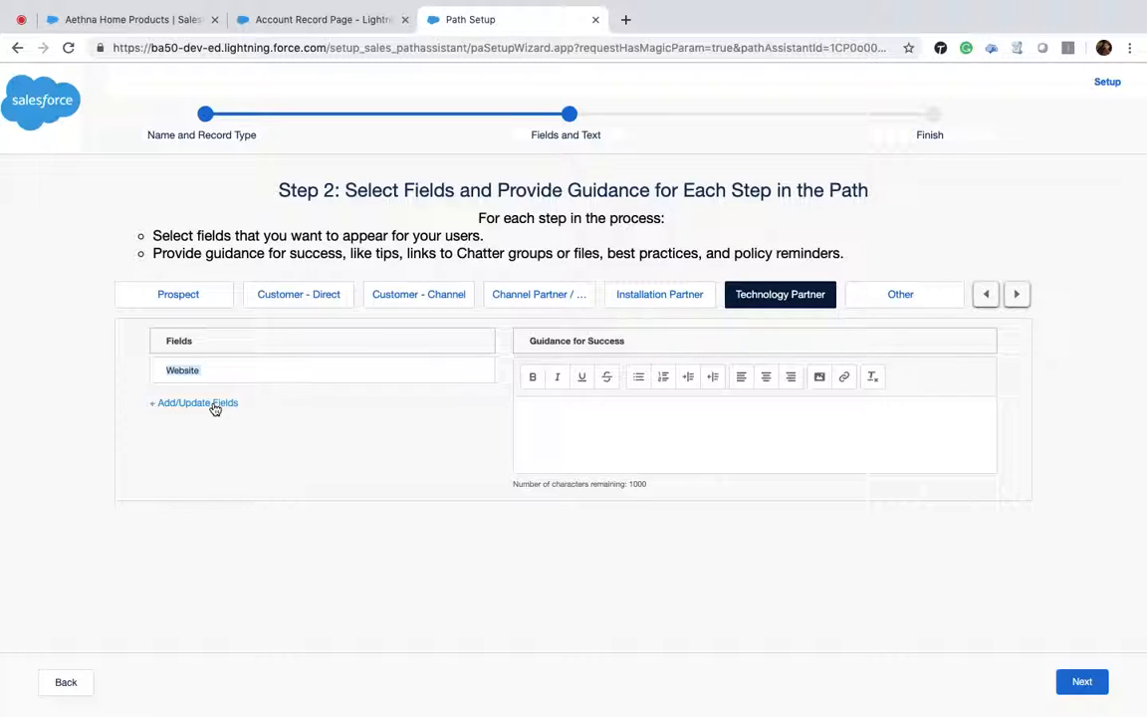
click(206, 404)
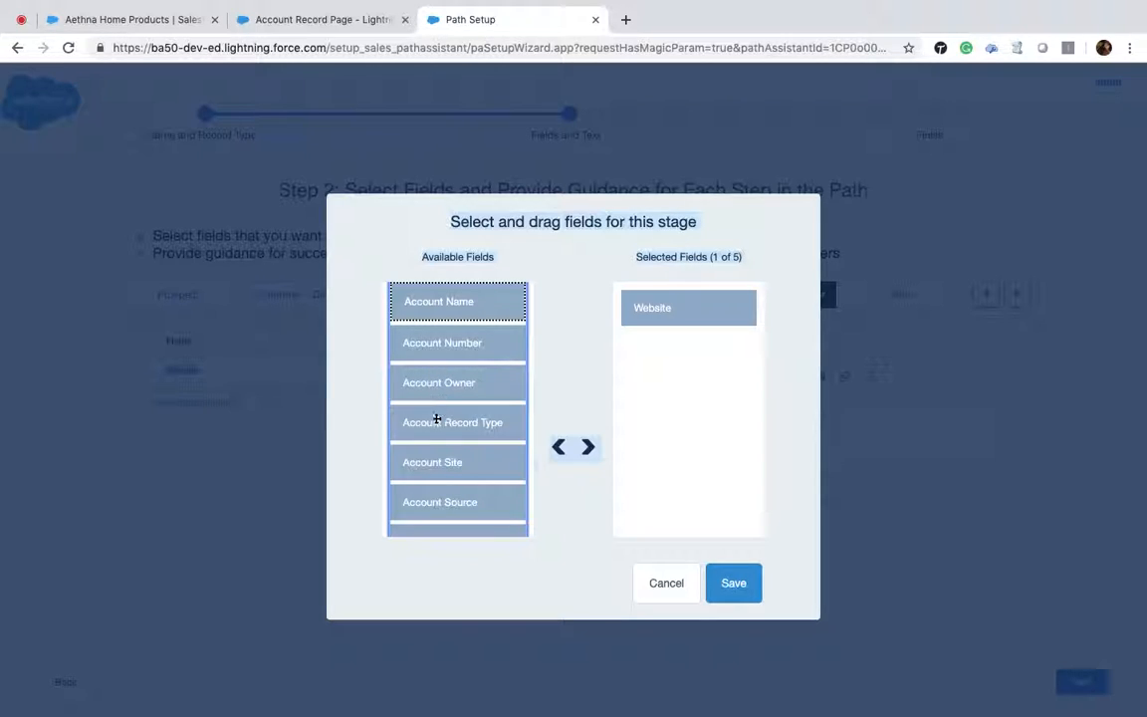
scroll(436, 419, down, 5)
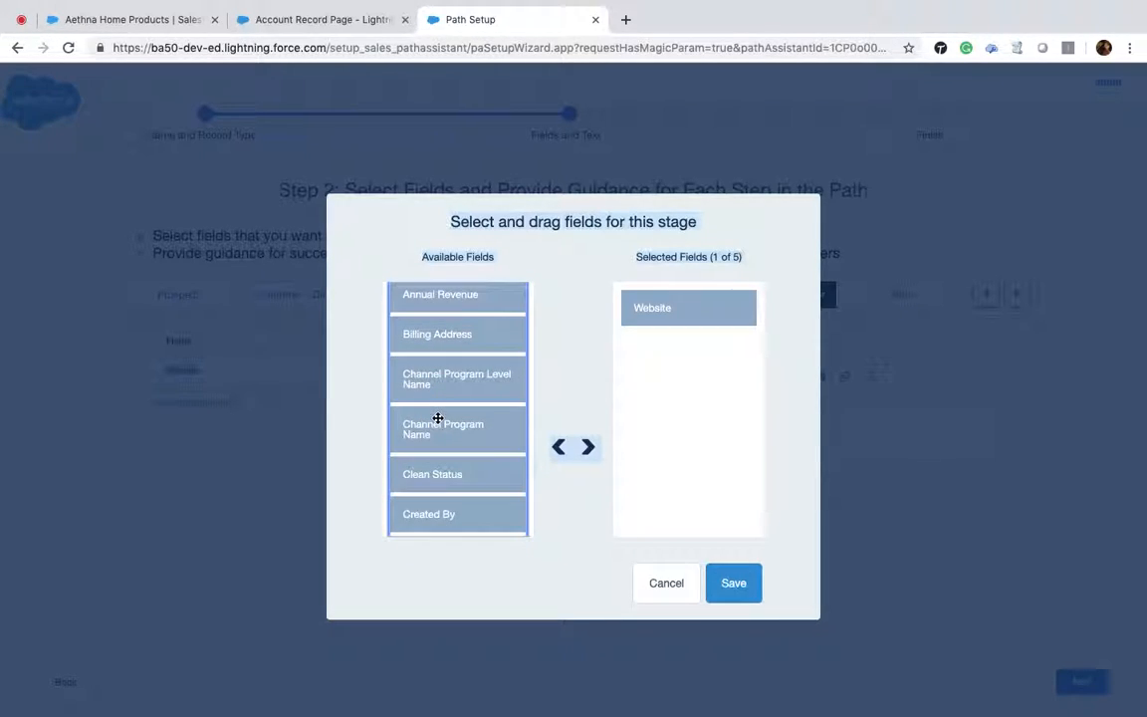
click(589, 449)
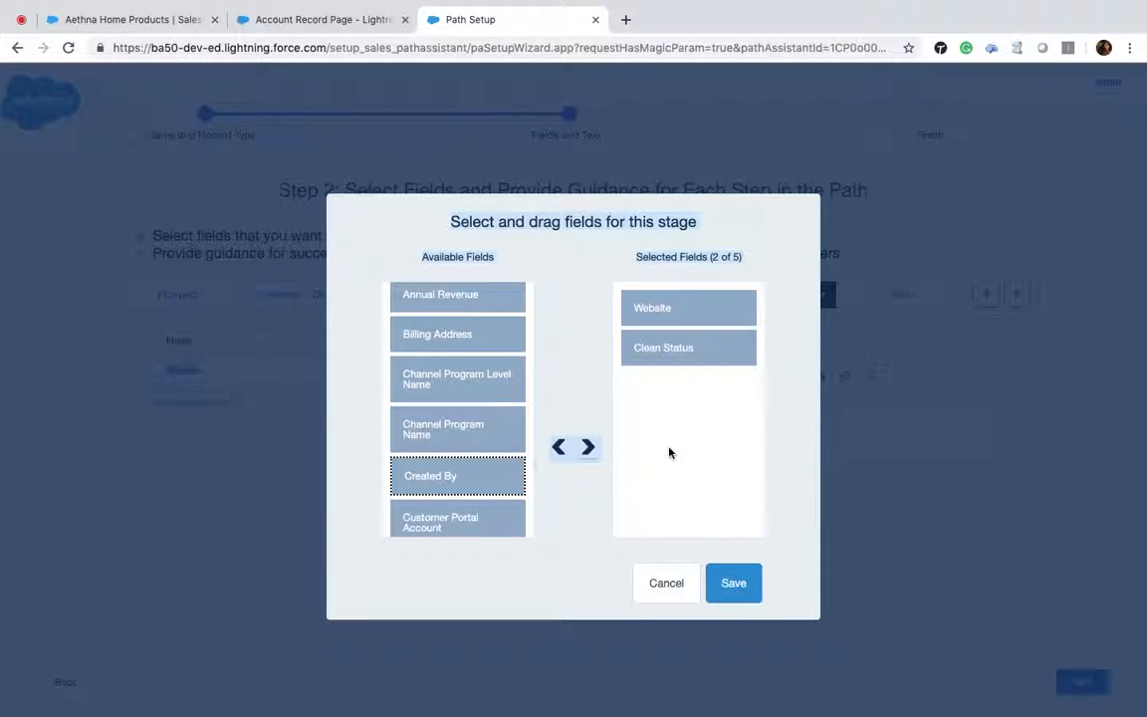
click(732, 583)
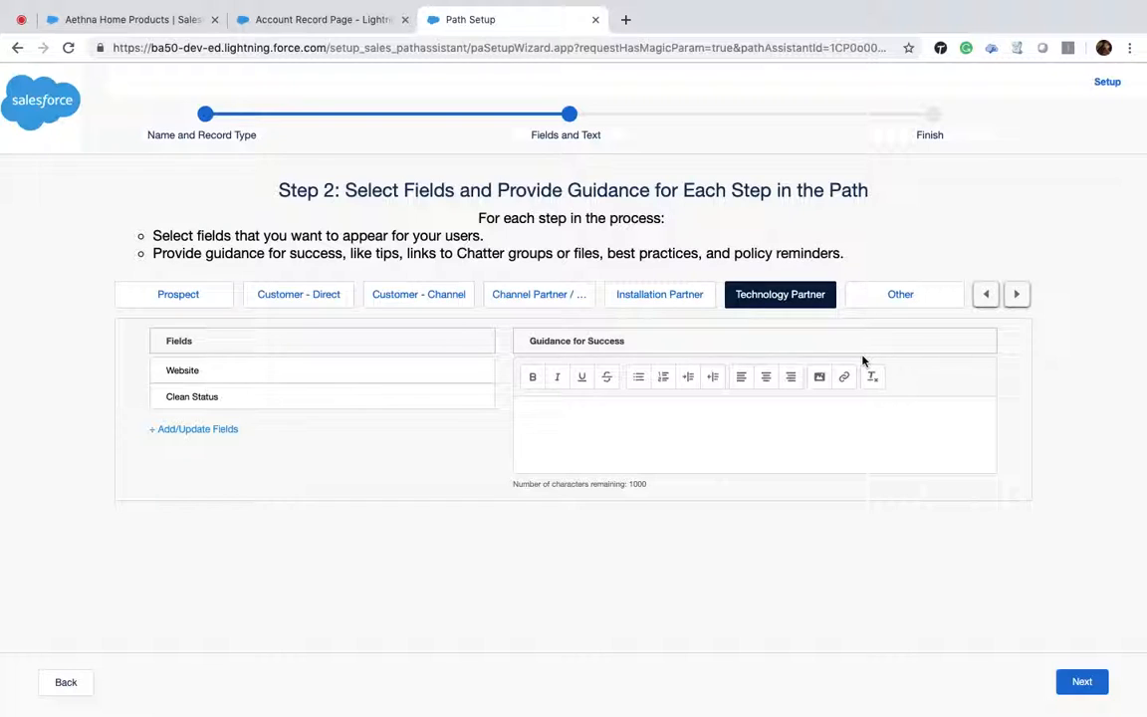
Step: Refresh the Aethna Home Products account record and mark the current Account Type stage as complete
click(280, 17)
click(133, 20)
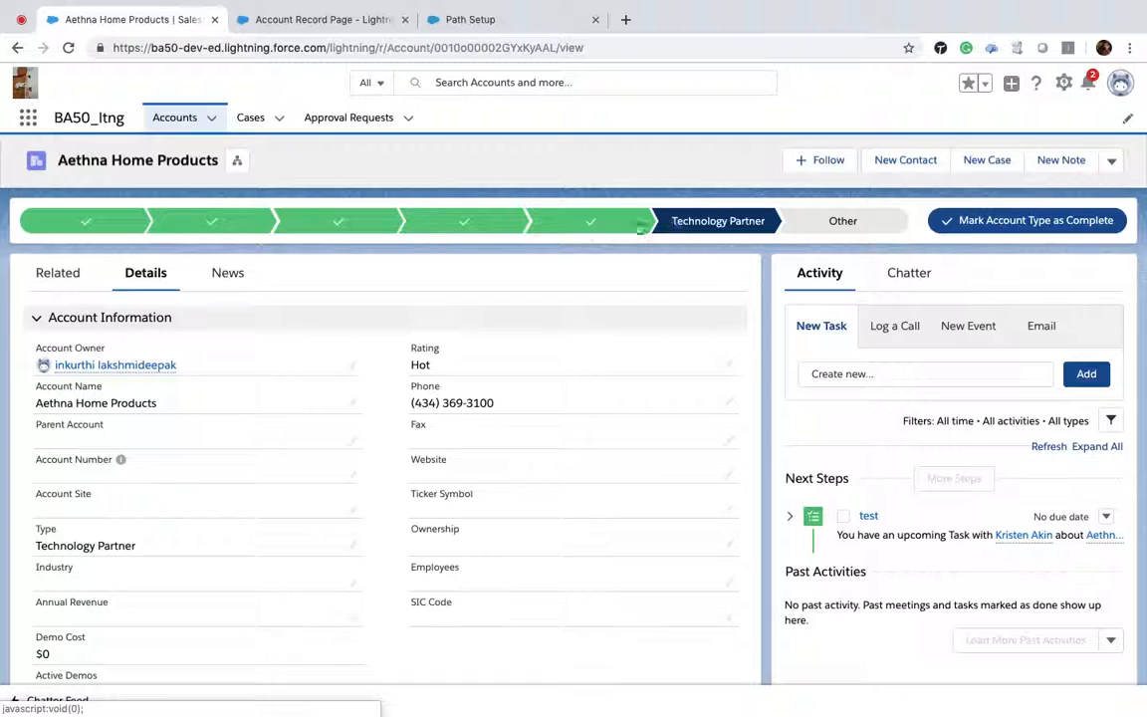
click(68, 48)
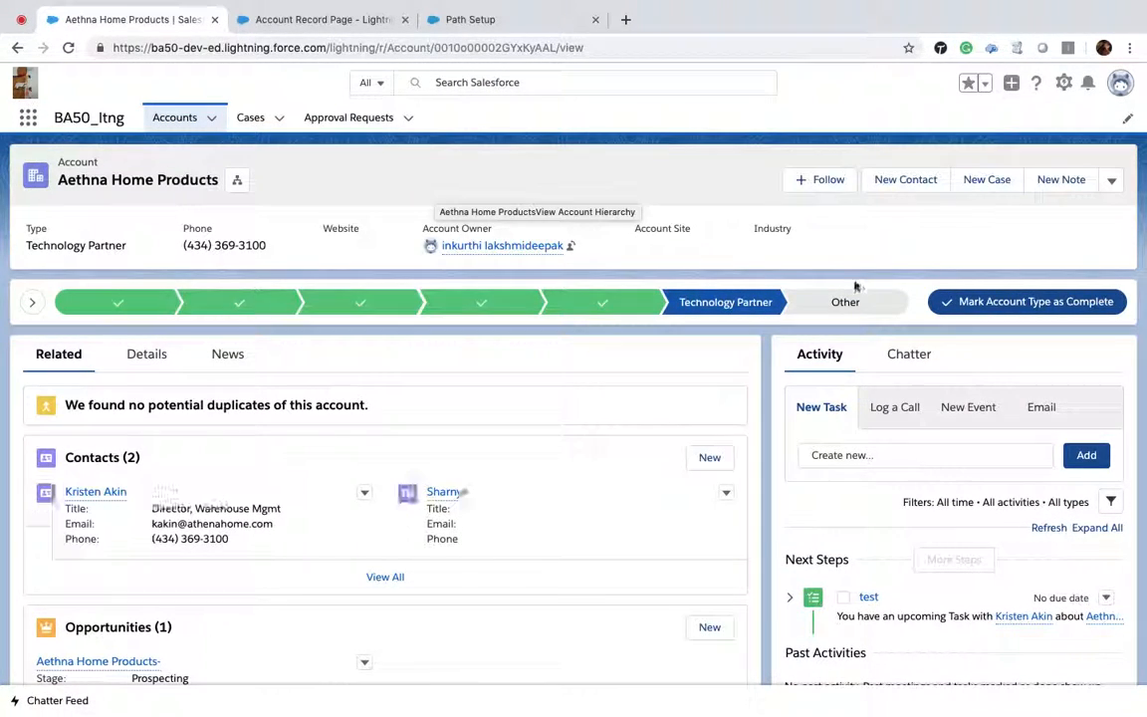
click(1006, 303)
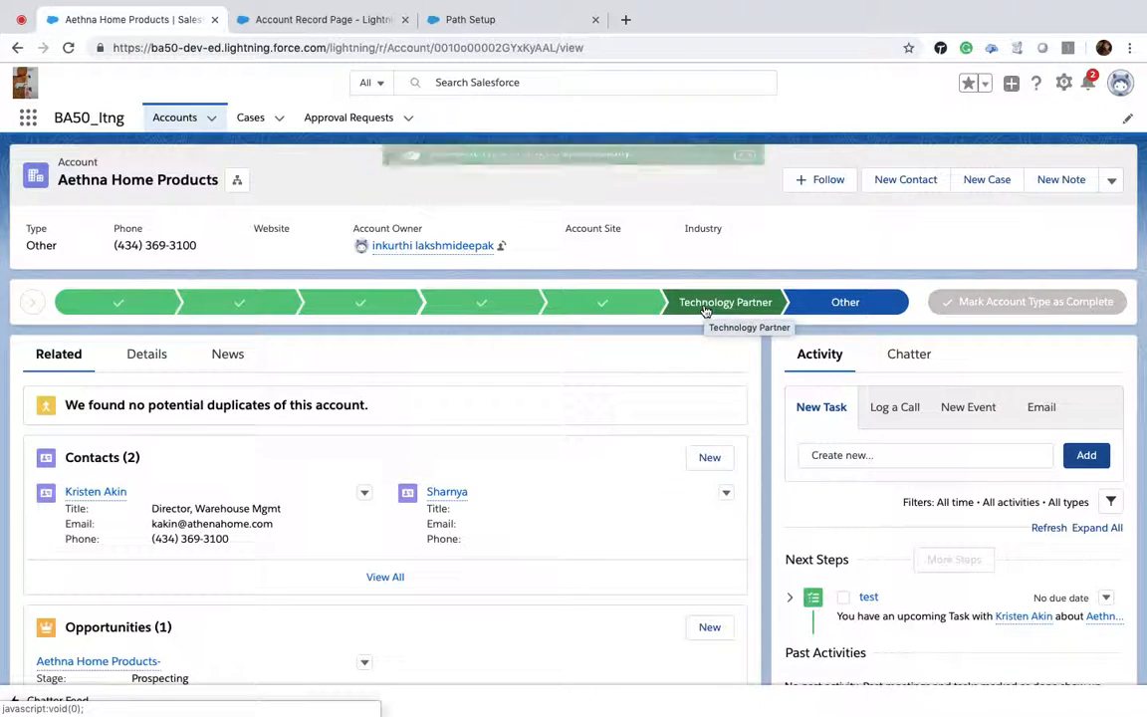
Step: Mark Prospect as the current Account Type on the Aethna Home Products account
click(341, 30)
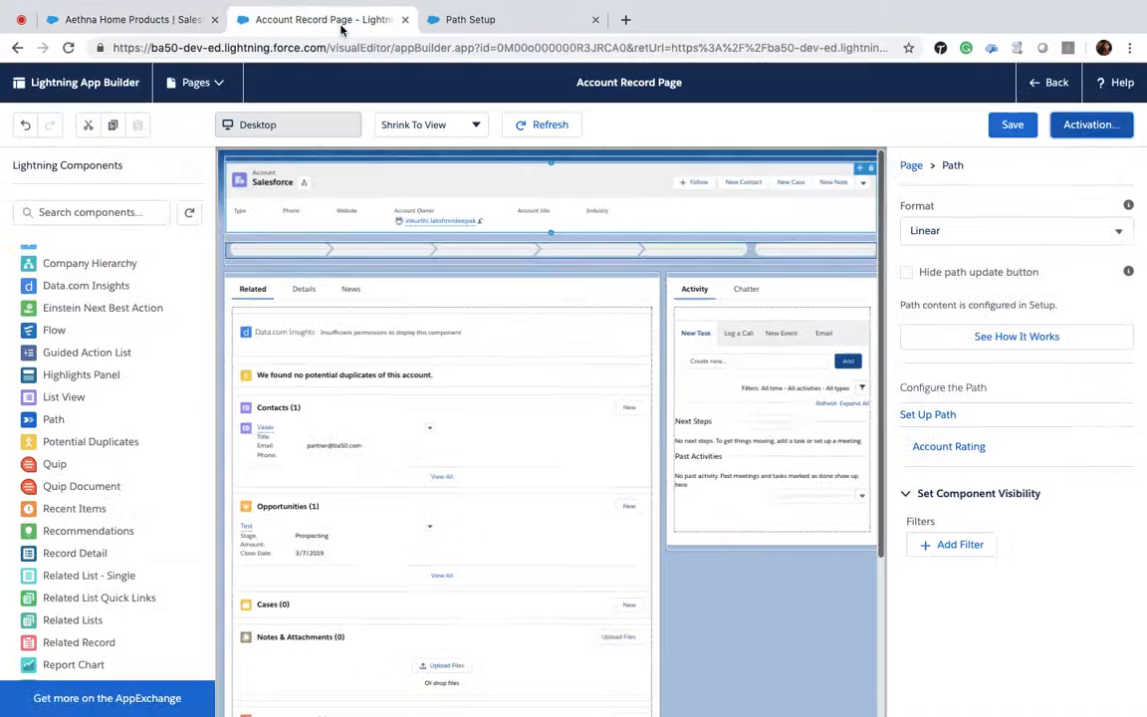
click(547, 22)
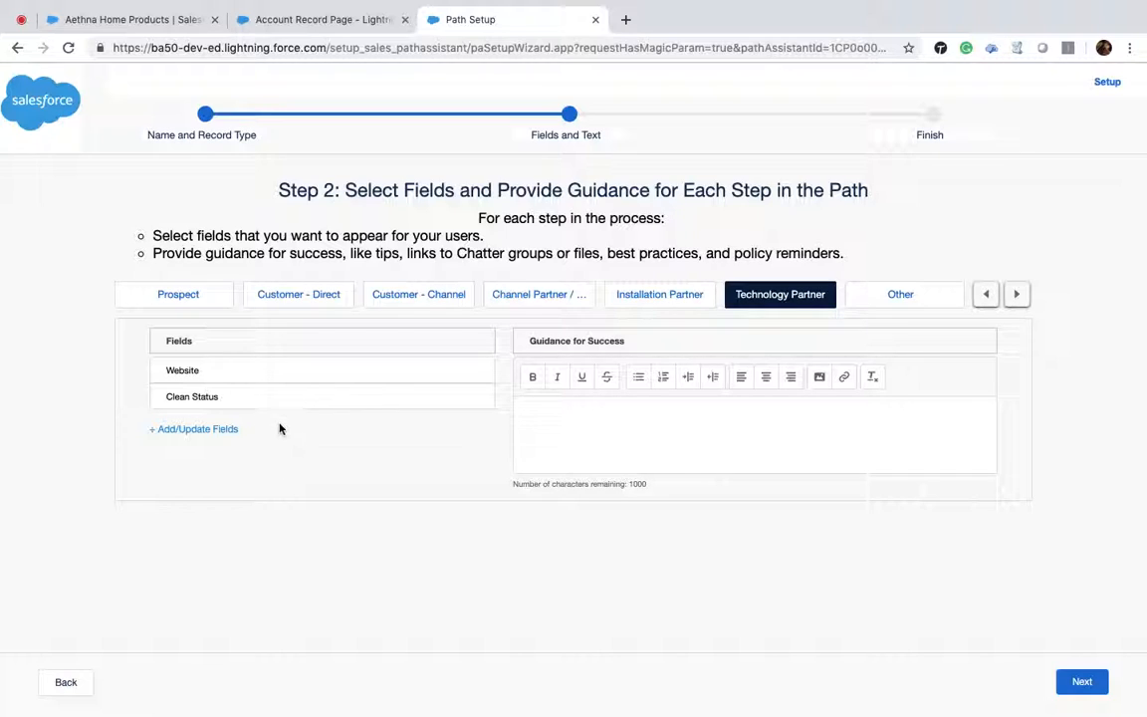
click(109, 20)
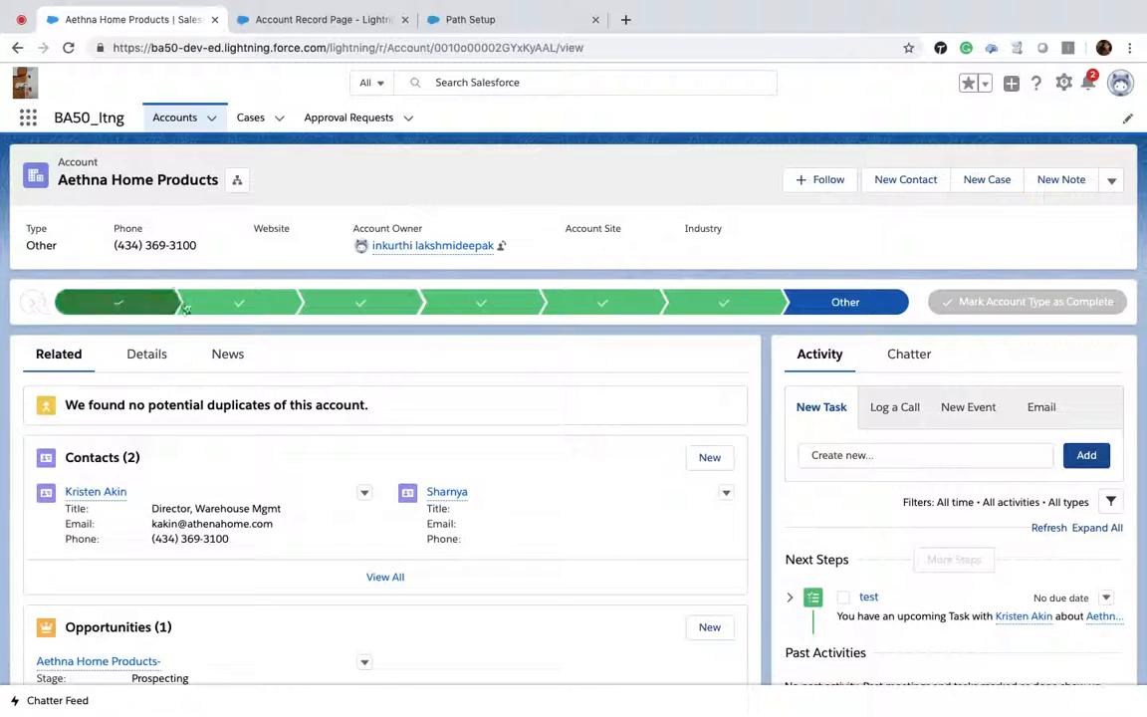
click(120, 301)
click(1099, 302)
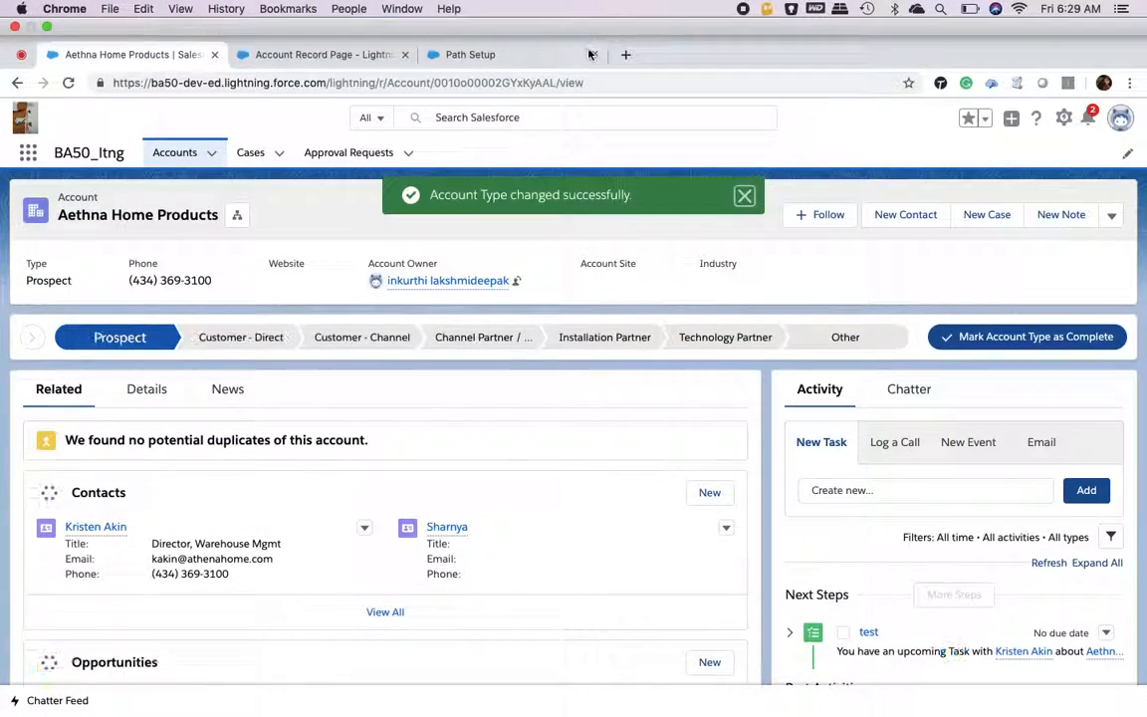
scroll(503, 660, down, 5)
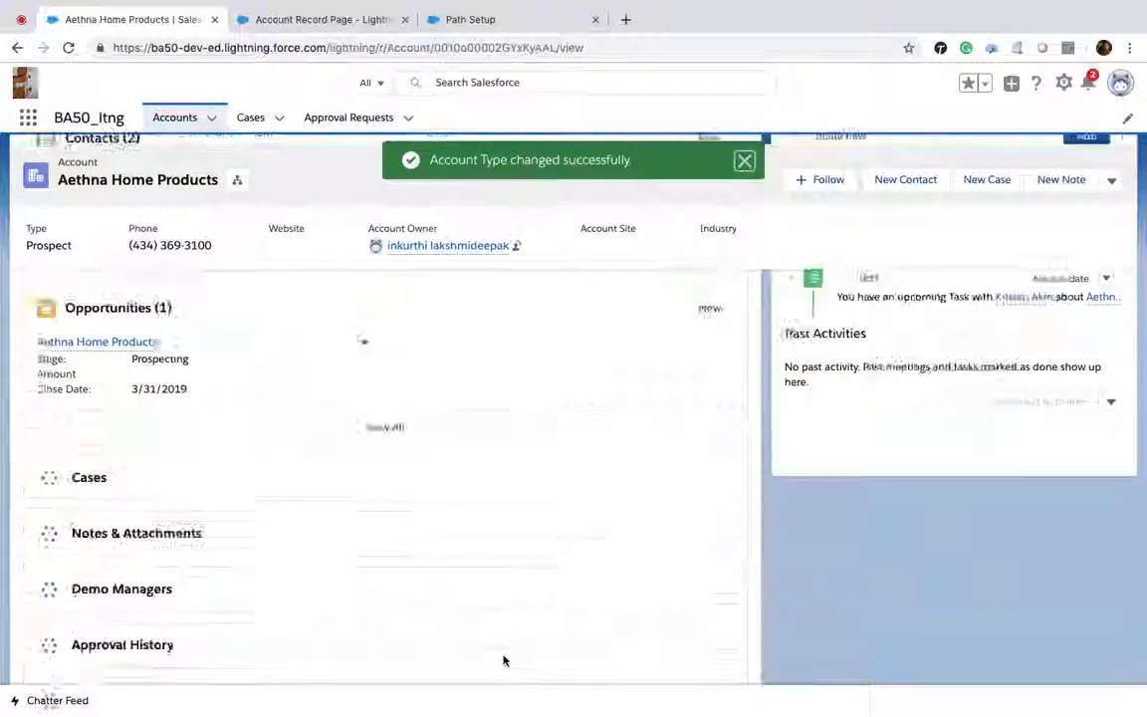
scroll(503, 660, up, 4)
scroll(503, 659, up, 3)
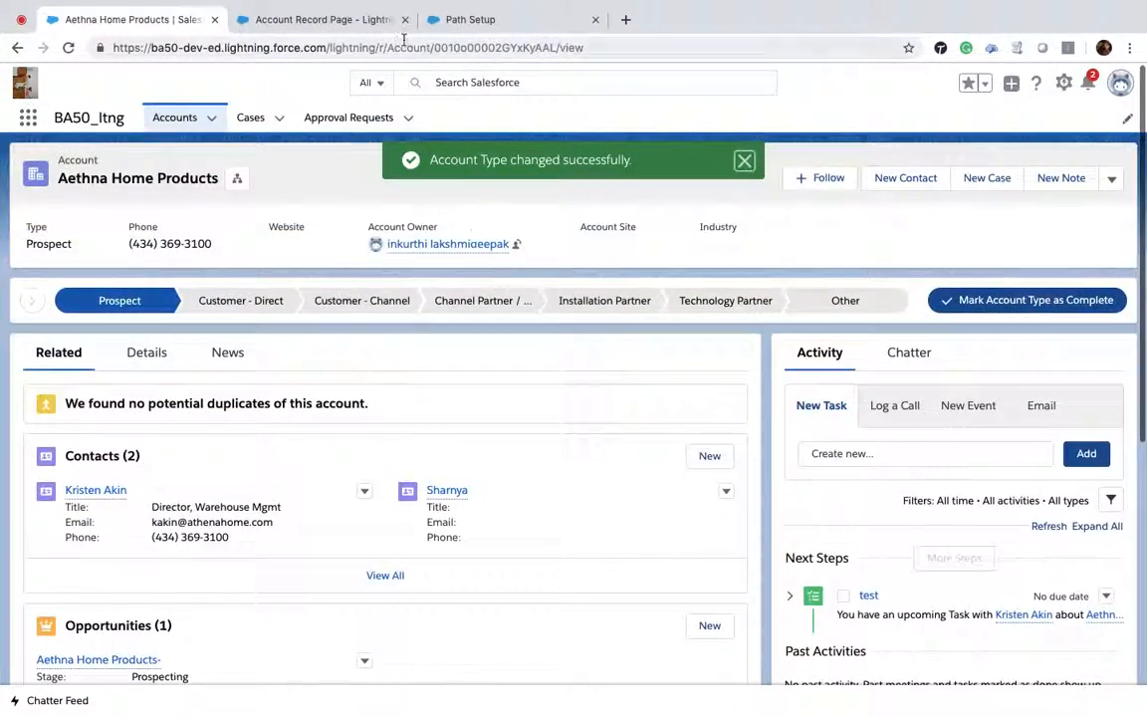
click(538, 22)
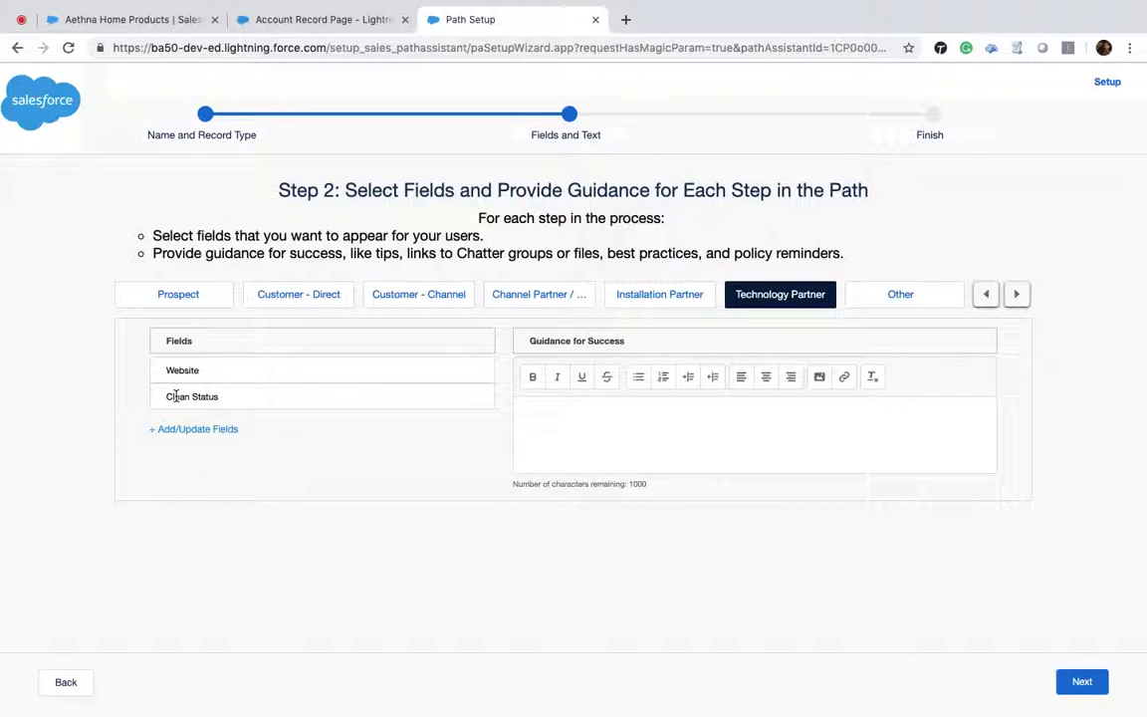
click(363, 28)
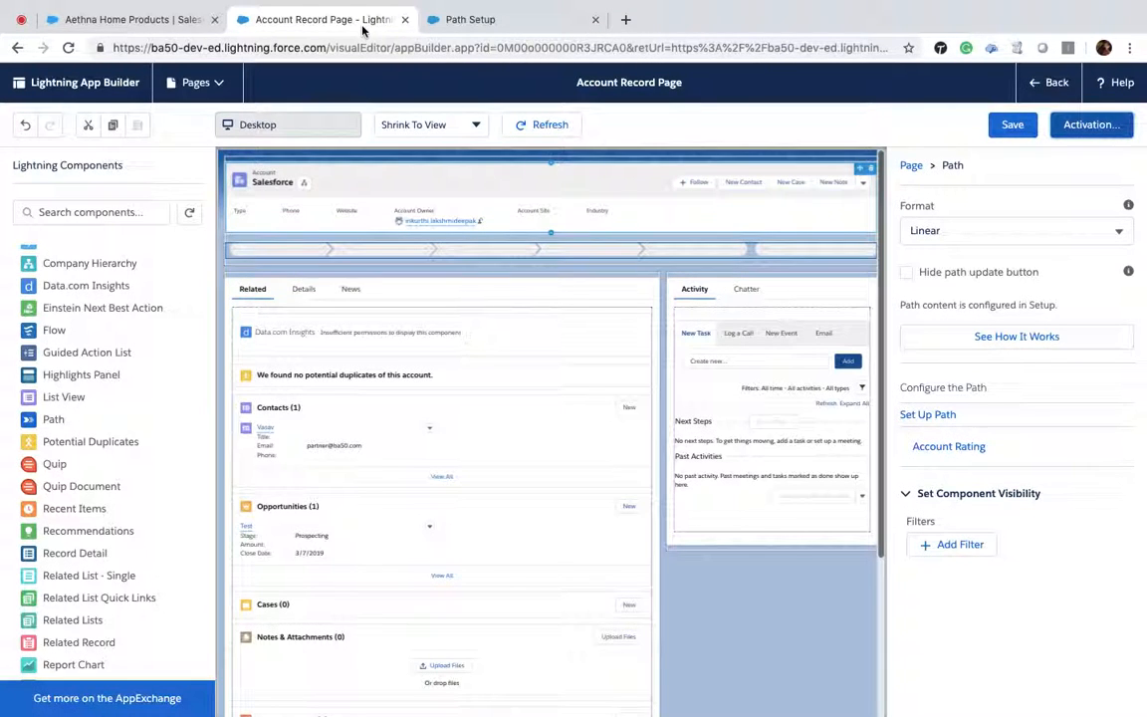
click(123, 20)
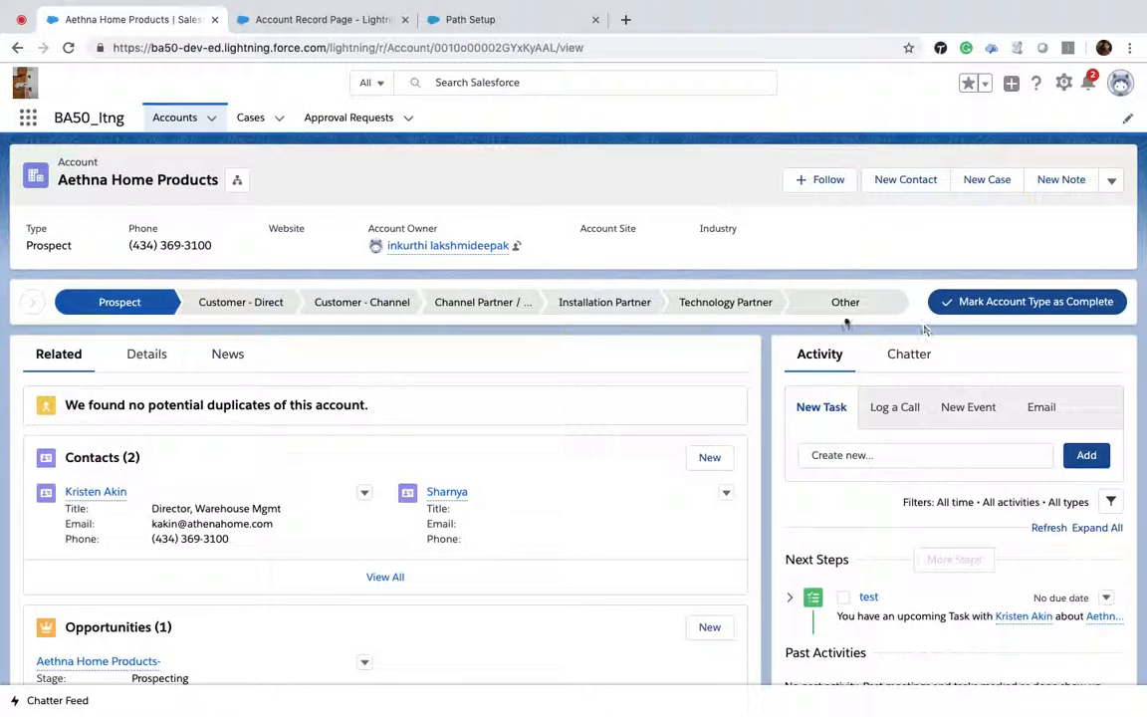
scroll(397, 473, down, 2)
scroll(397, 473, up, 2)
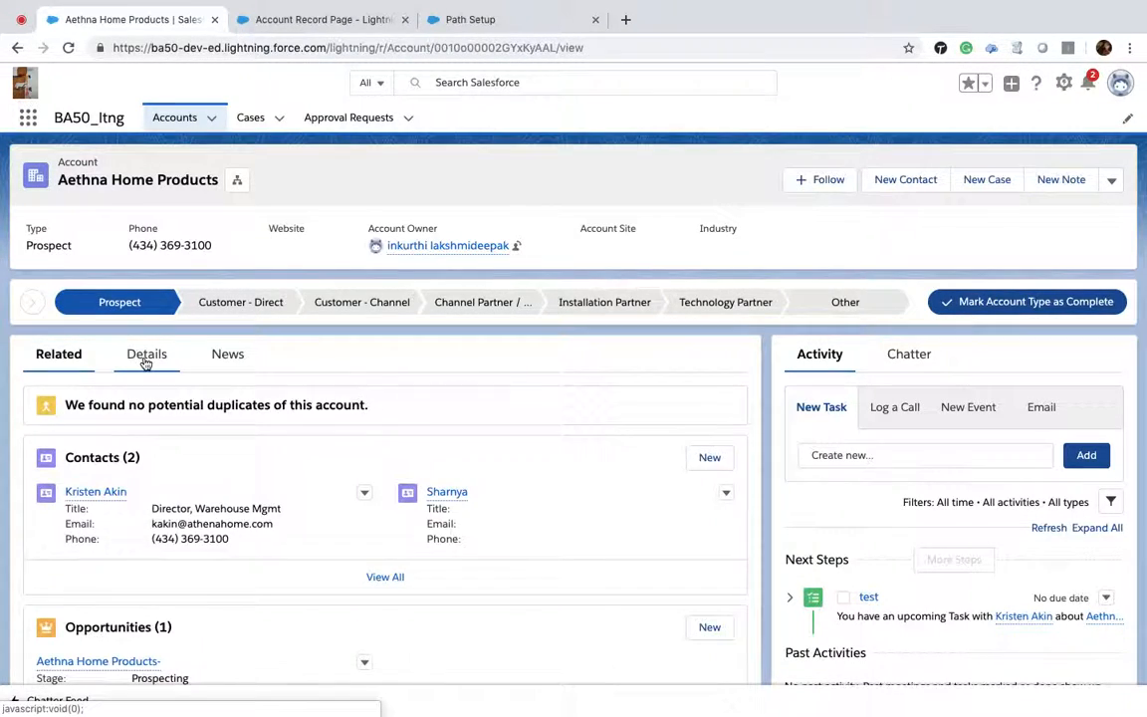
Step: Open the account record page for editing in Lightning App Builder and select the Path component
click(147, 356)
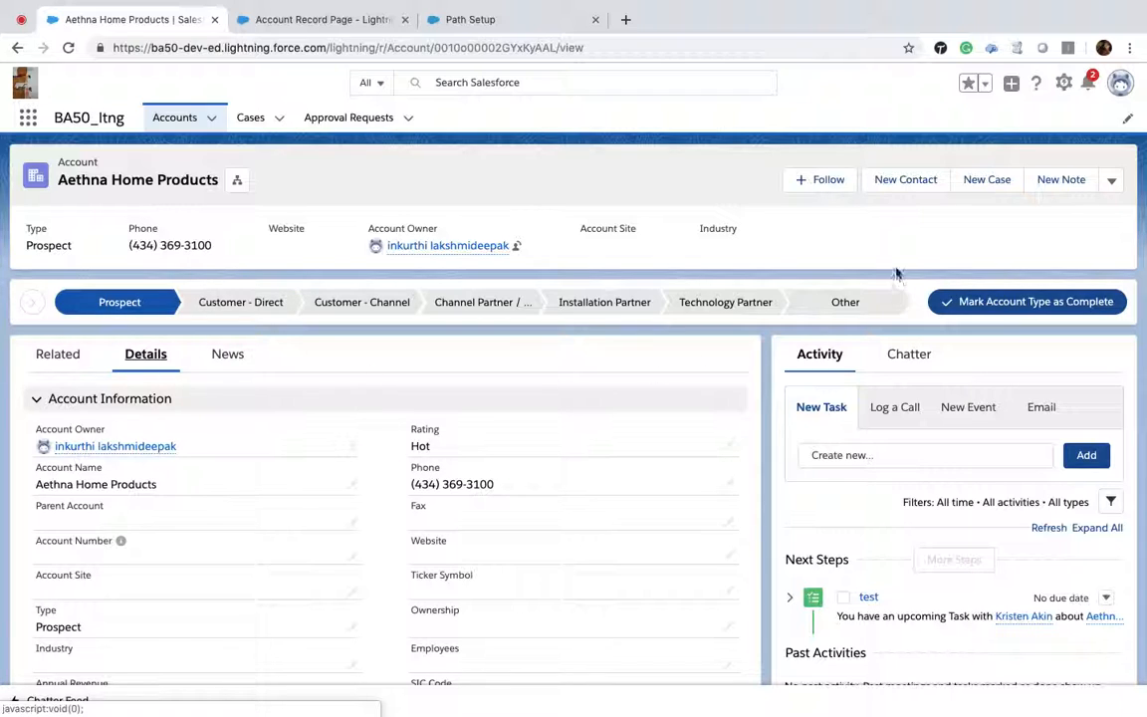
click(1063, 84)
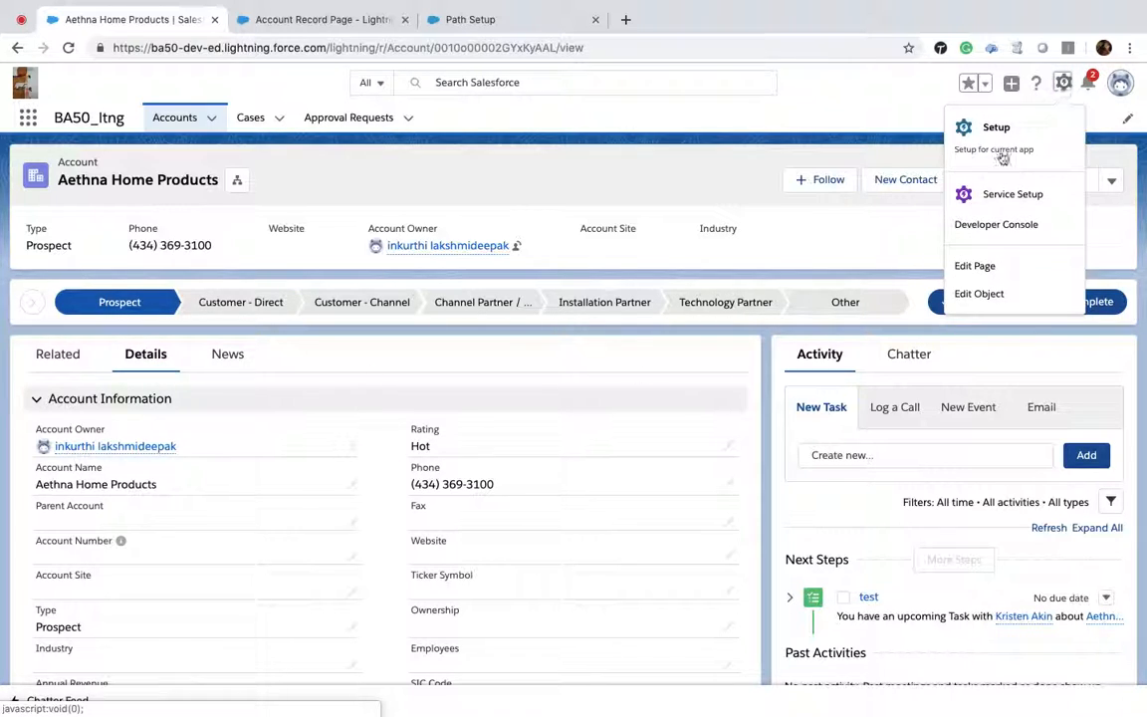
click(968, 266)
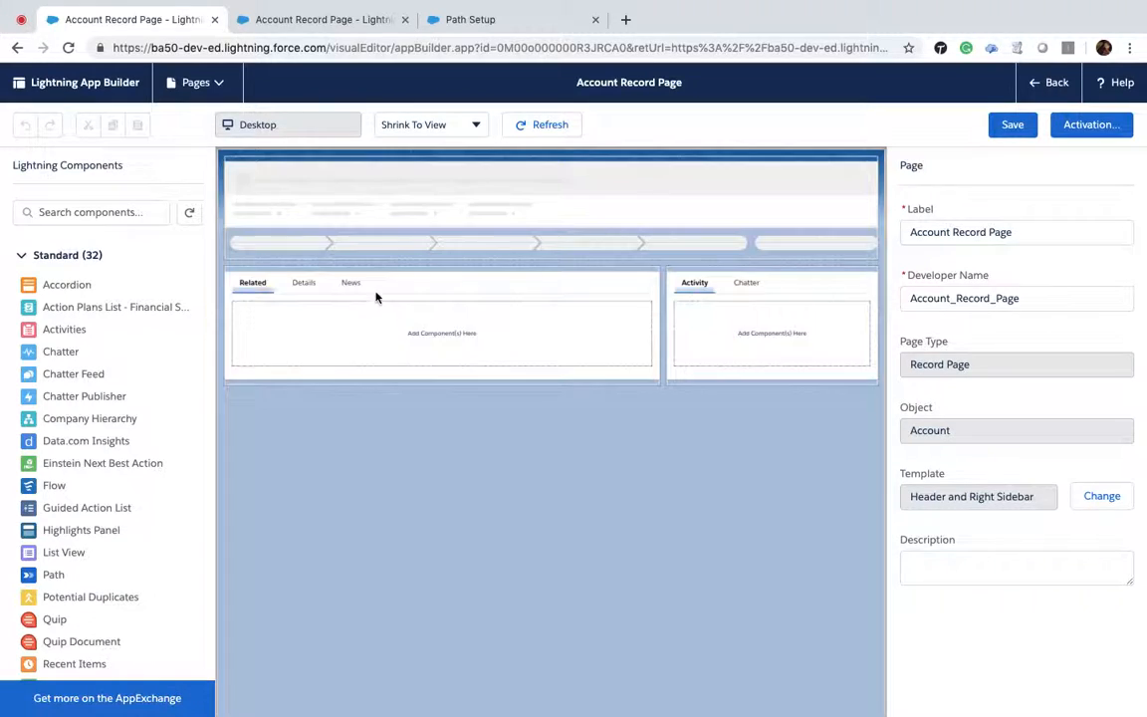
click(322, 244)
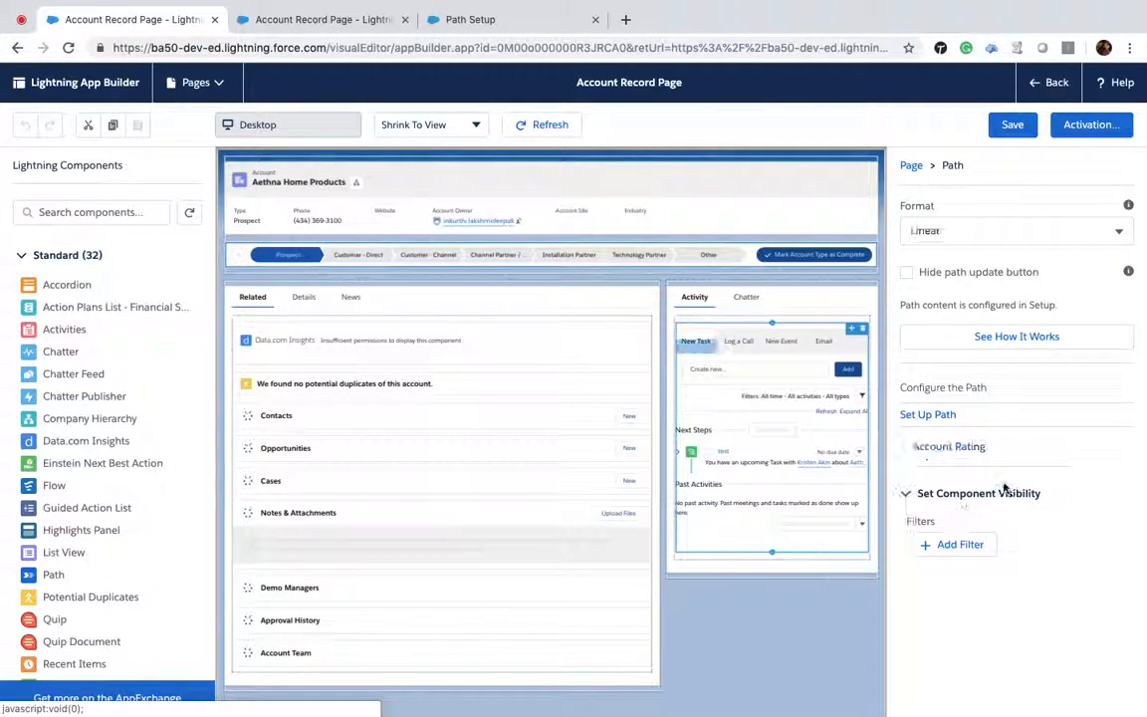
Step: Add a visibility filter Rating Equal Hot to the Path component and save the page
click(953, 546)
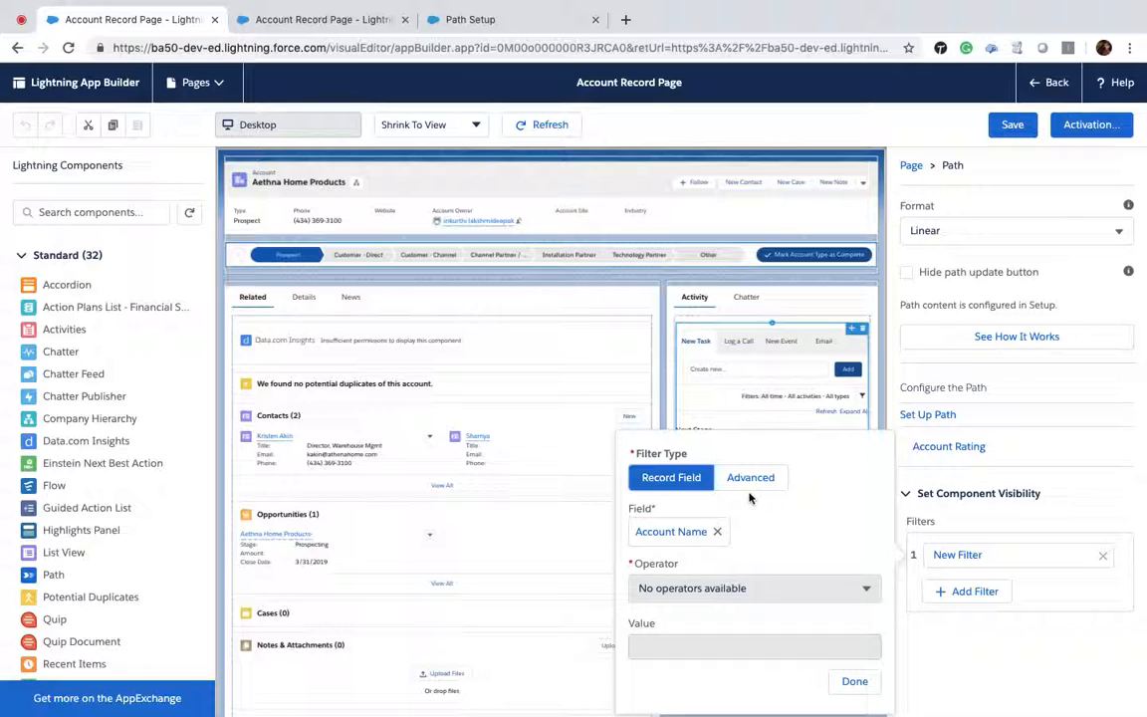
click(718, 532)
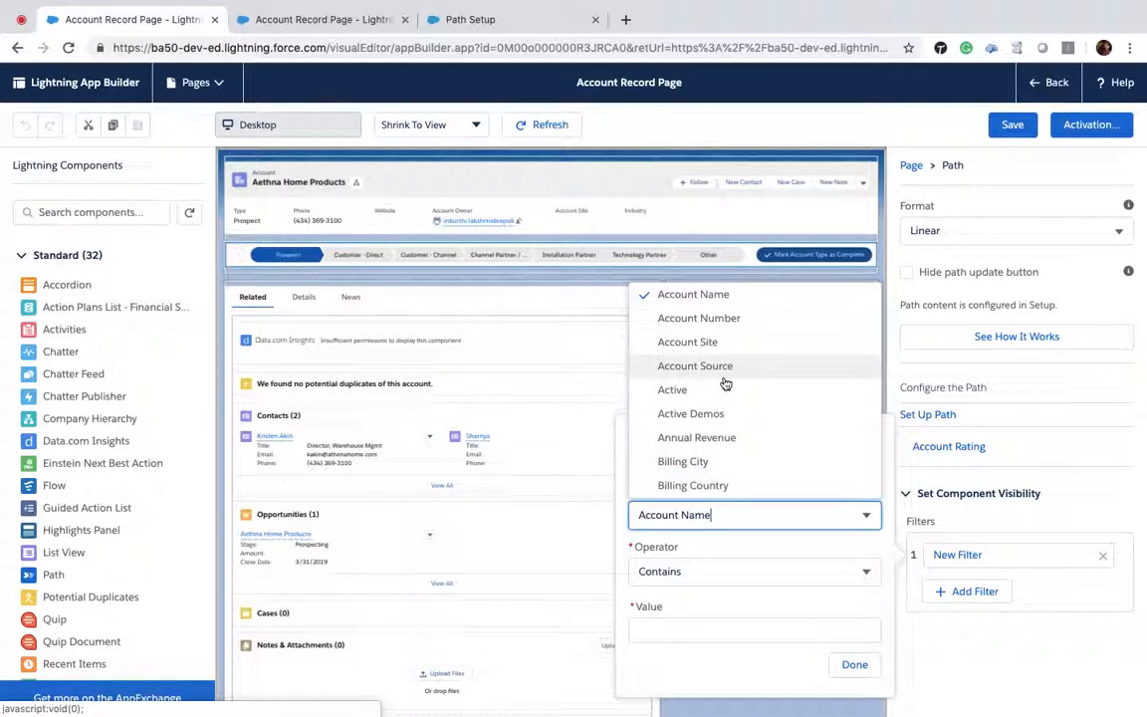
scroll(724, 388, down, 5)
scroll(723, 384, down, 10)
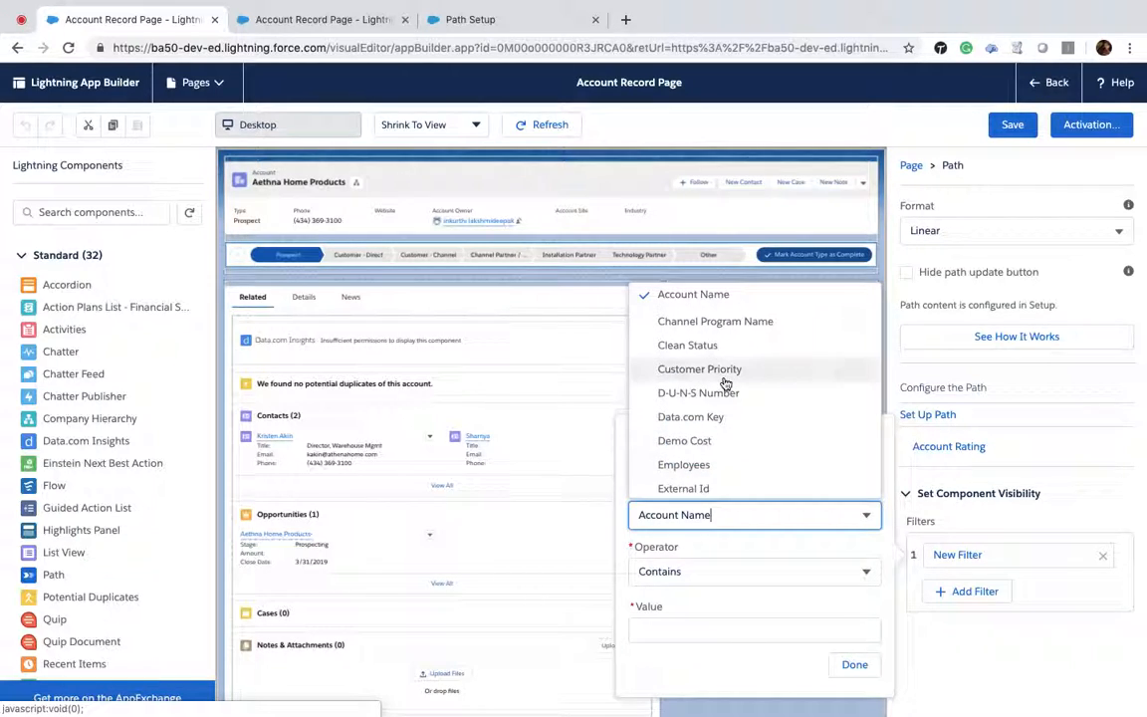
scroll(725, 384, down, 2)
scroll(725, 379, up, 2)
click(691, 328)
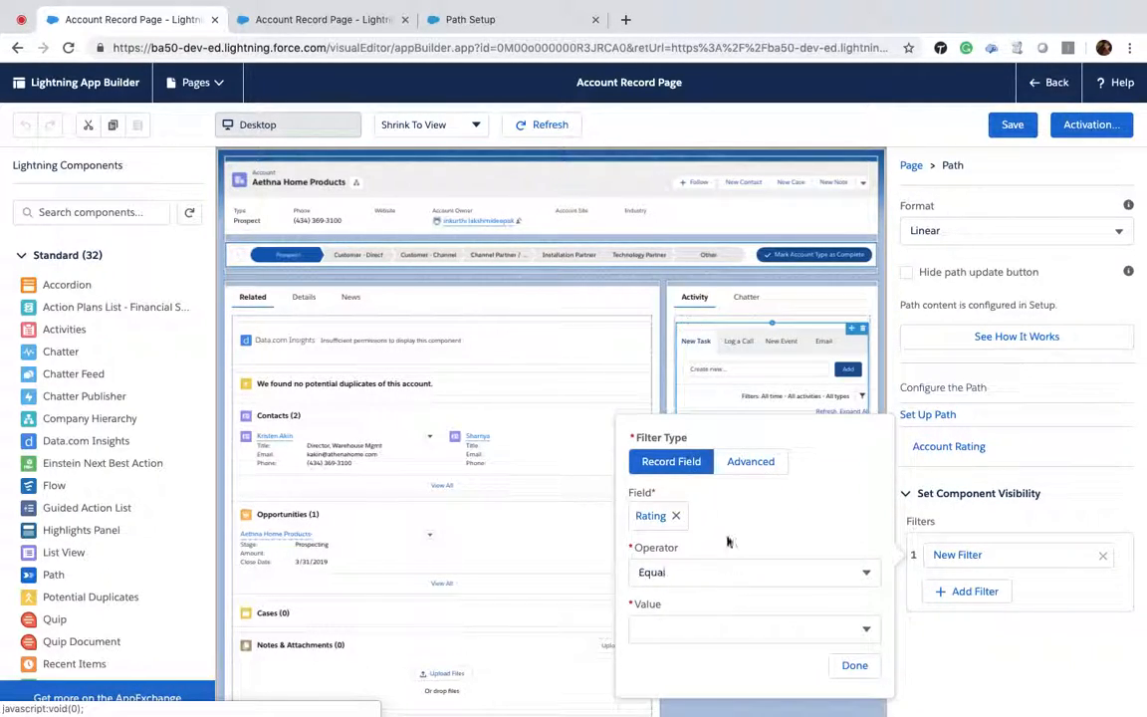
click(855, 666)
click(1003, 131)
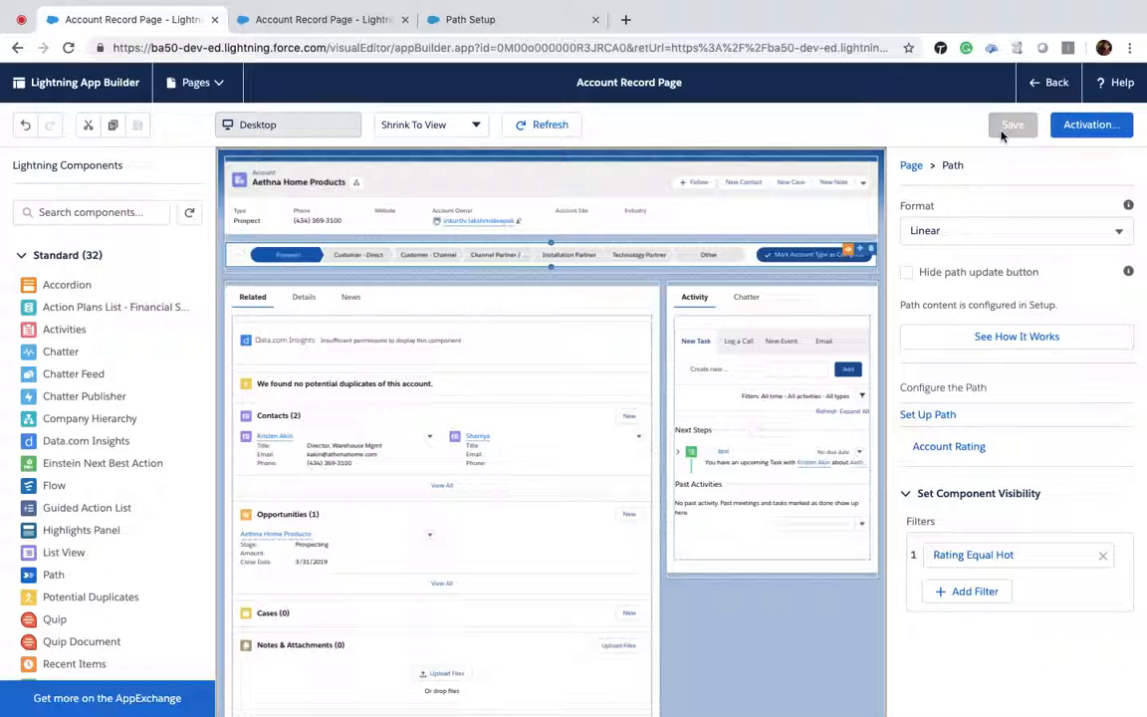
Step: Return from Lightning App Builder to the Aethna Home Products record and change its Rating to Warm, saving the edit
click(1058, 85)
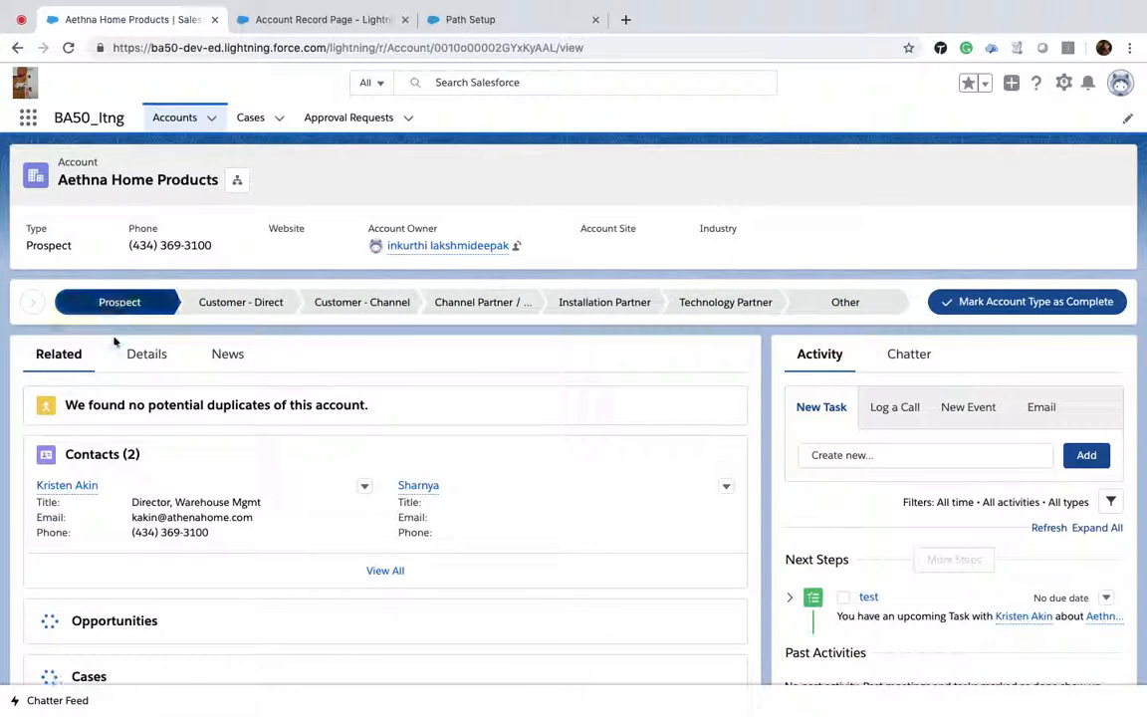
click(146, 353)
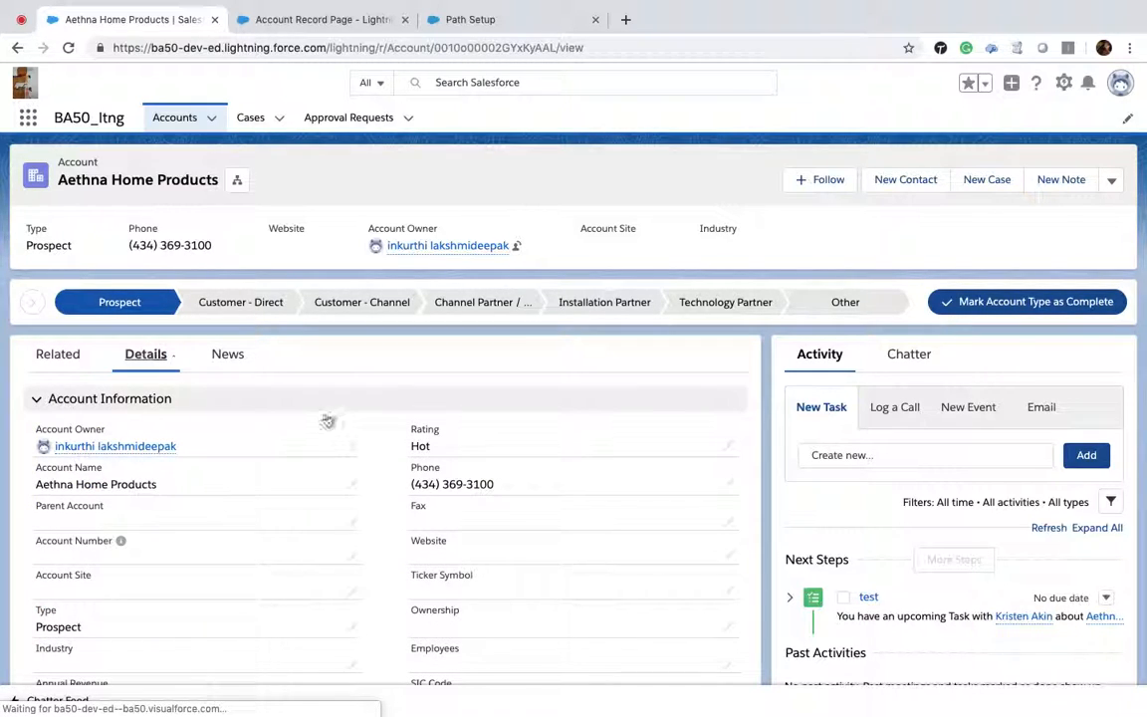
click(732, 449)
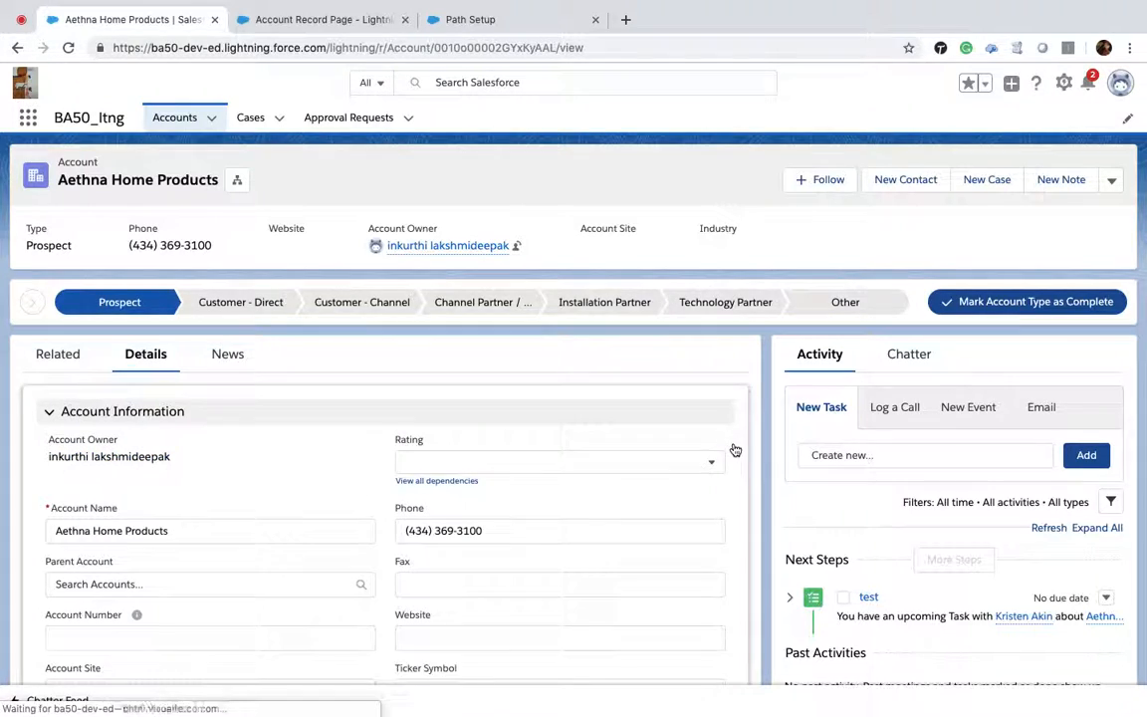
click(630, 467)
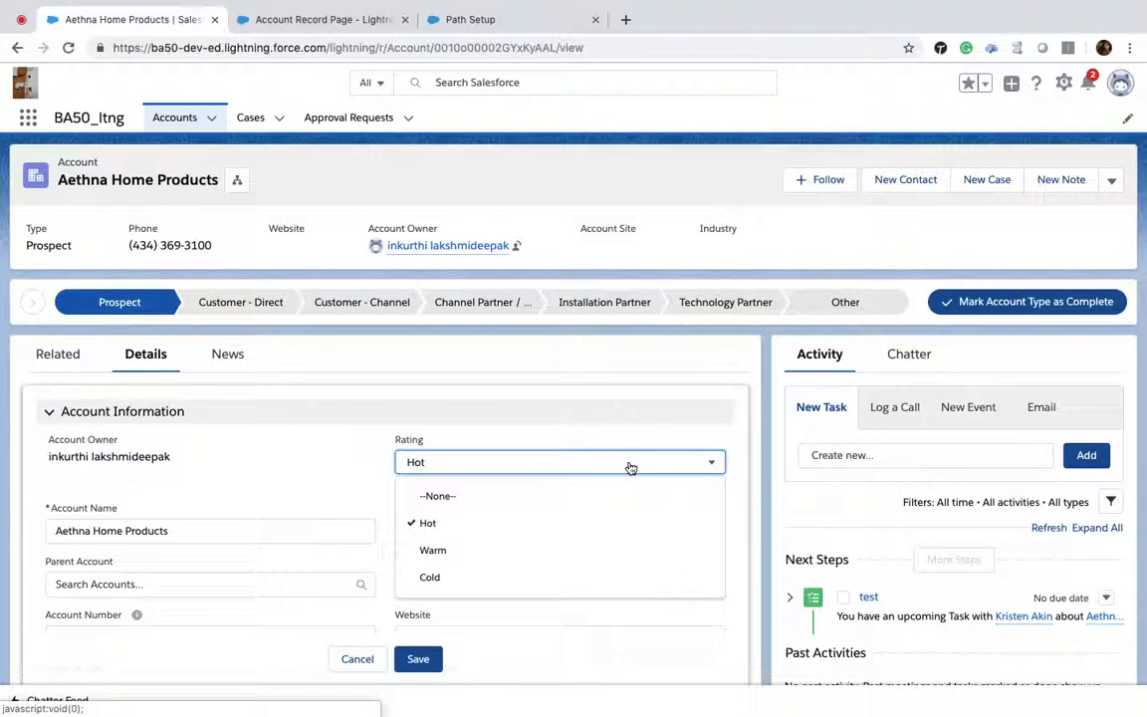
click(496, 549)
click(329, 462)
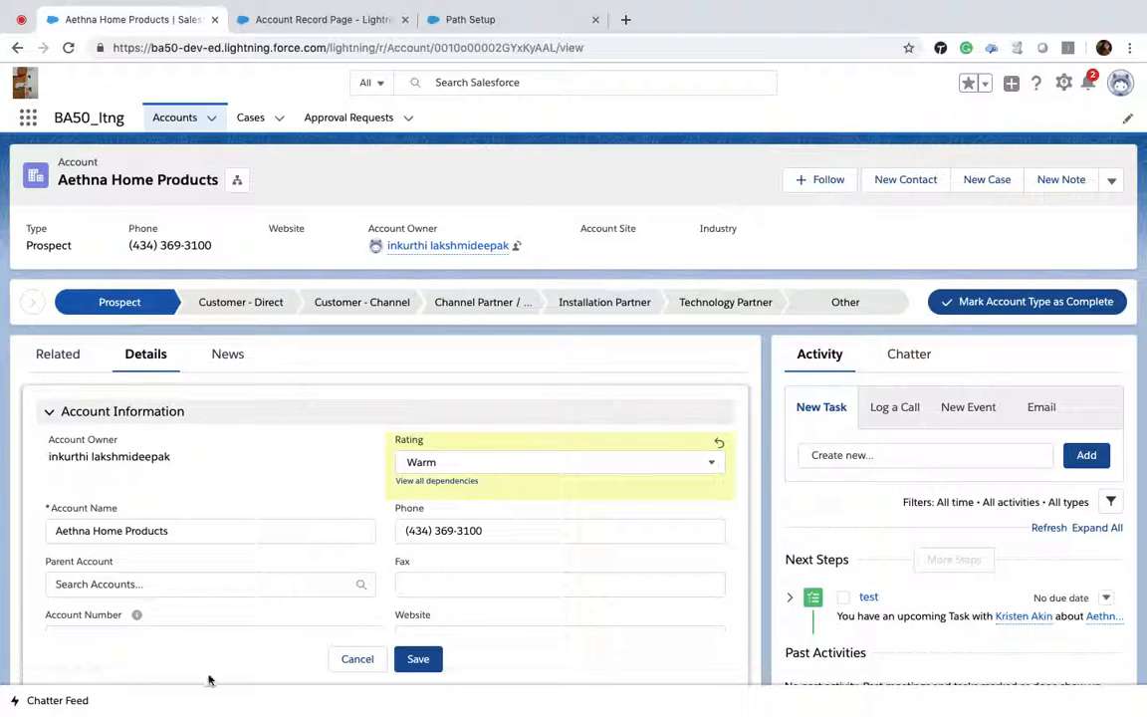
click(409, 663)
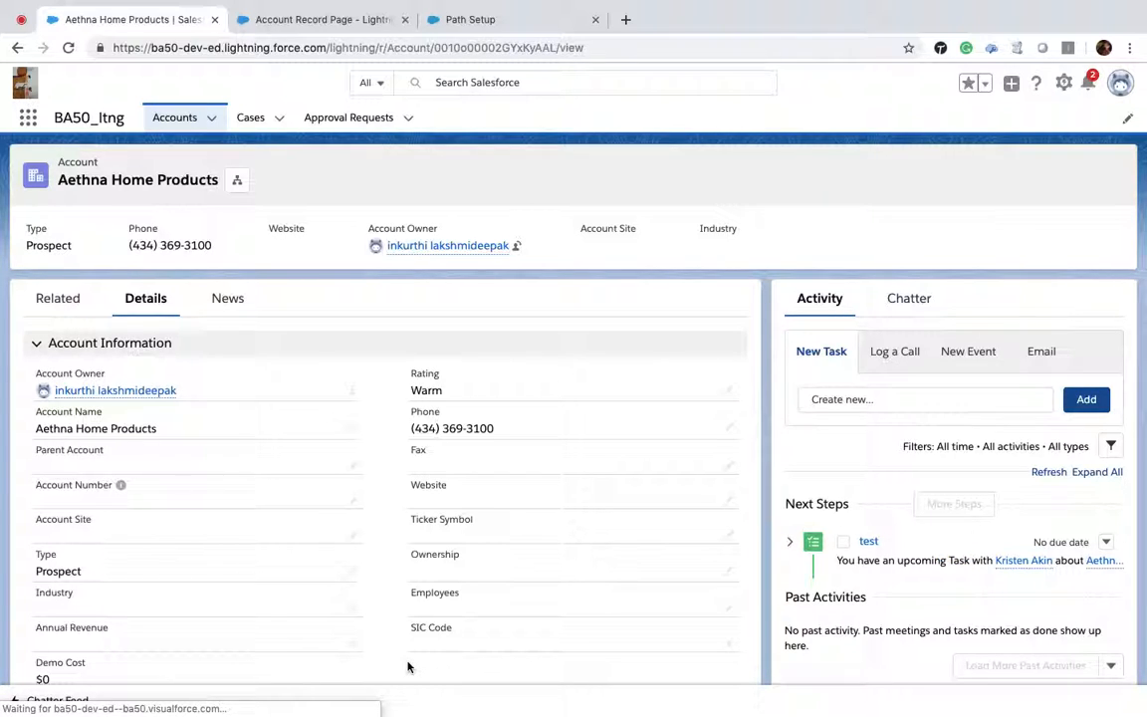
Step: Change the account's Rating back to Hot and save it
click(730, 394)
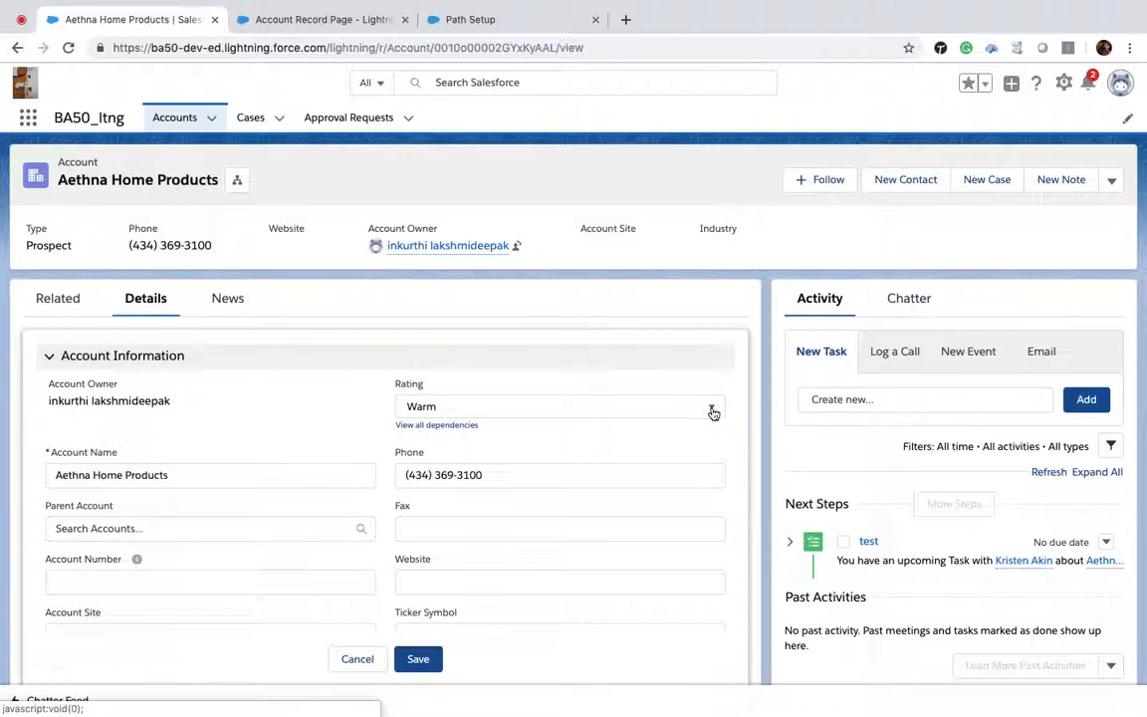
click(714, 410)
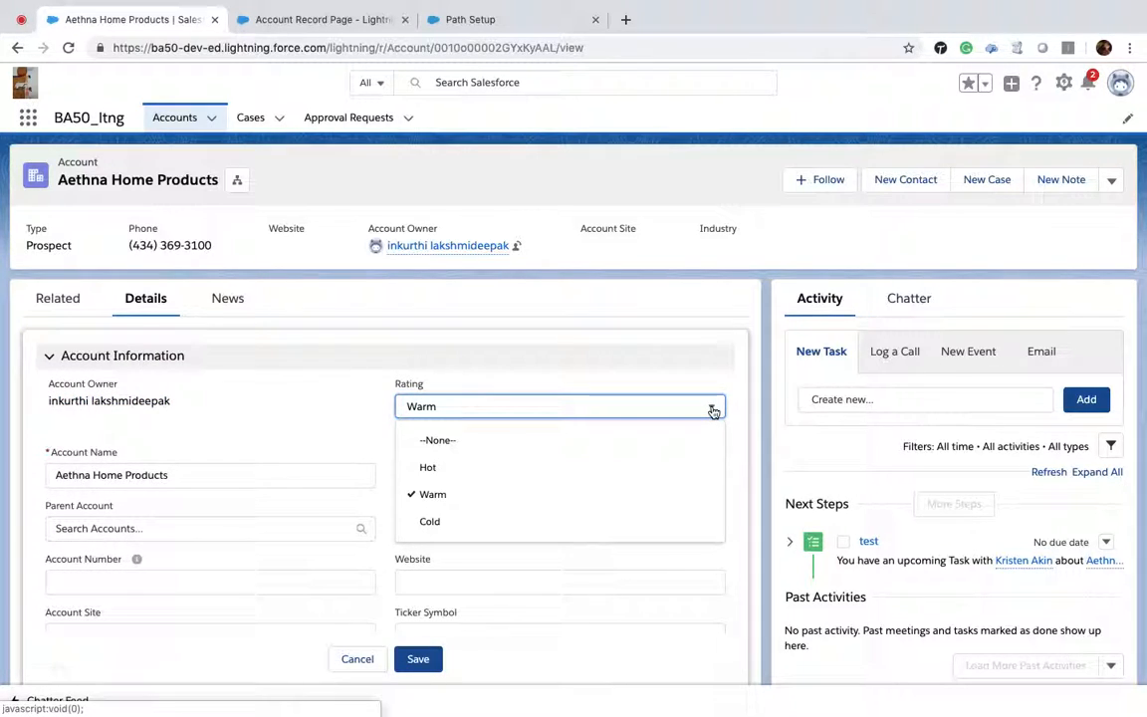
click(527, 470)
click(415, 658)
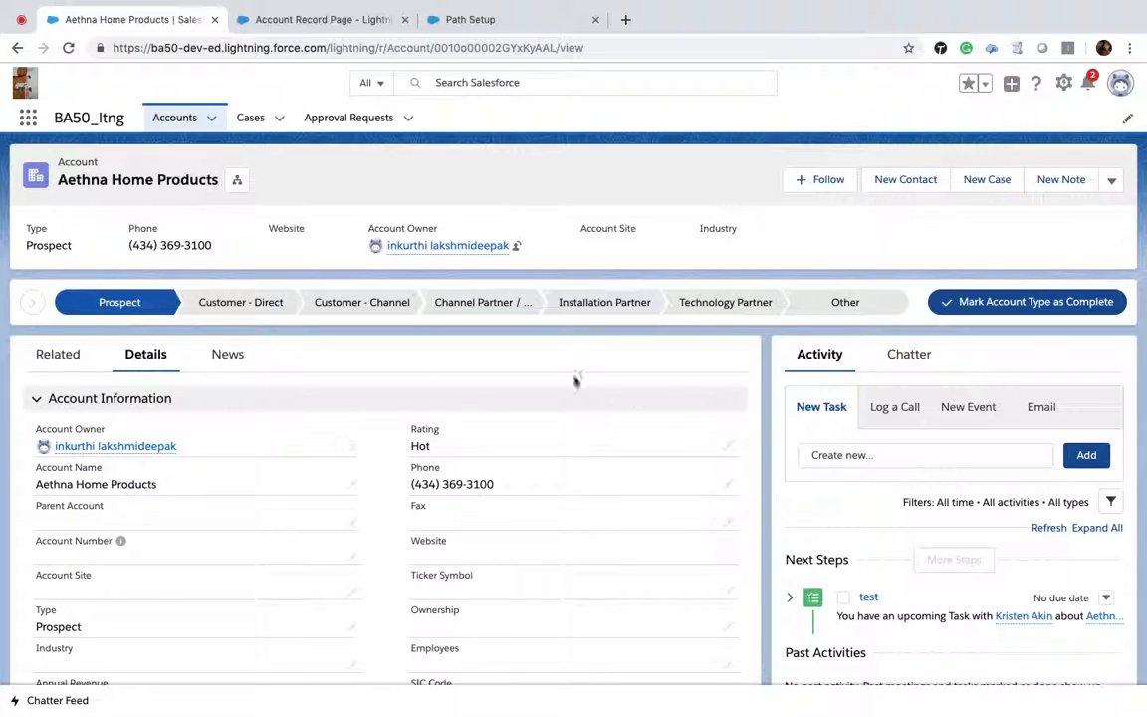
Step: Scroll through the account's detail sections and select the record ID in the page address
scroll(515, 503, down, 1)
scroll(352, 624, down, 2)
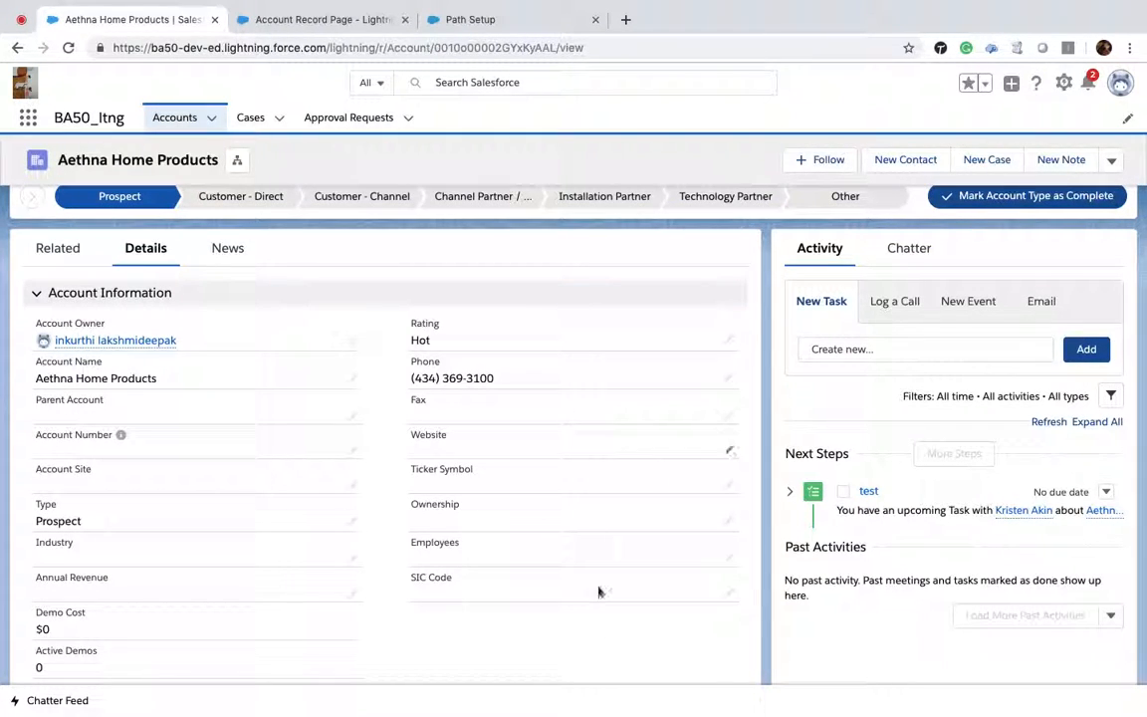
scroll(87, 510, down, 2)
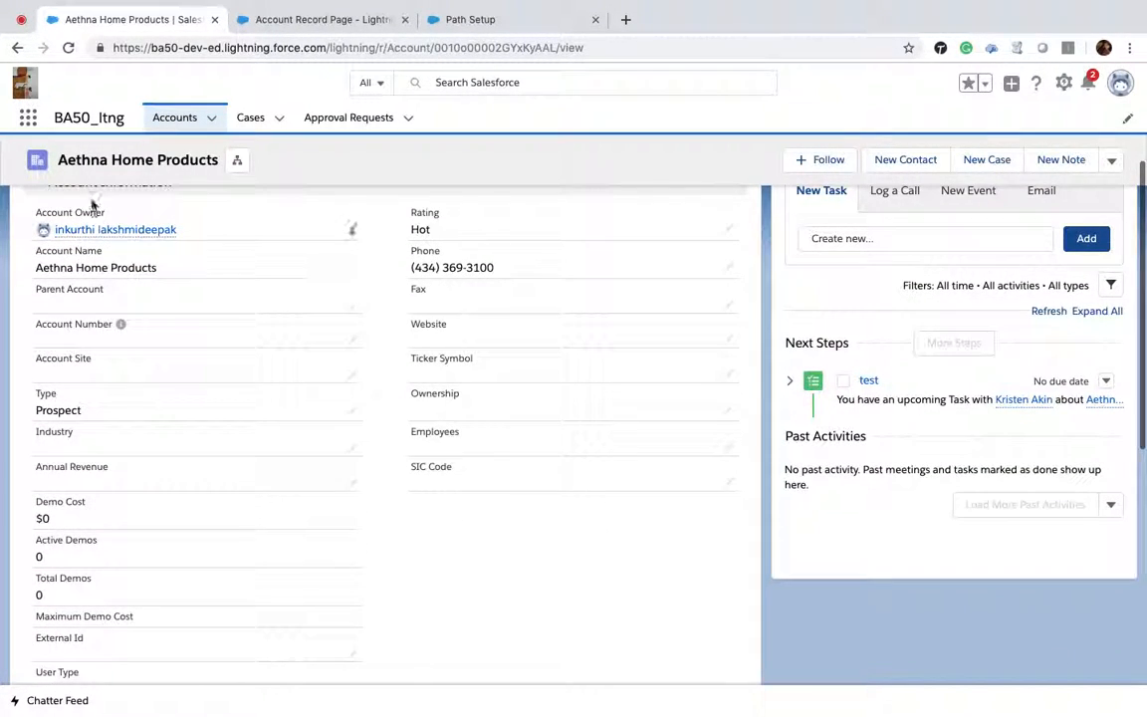
scroll(322, 514, down, 4)
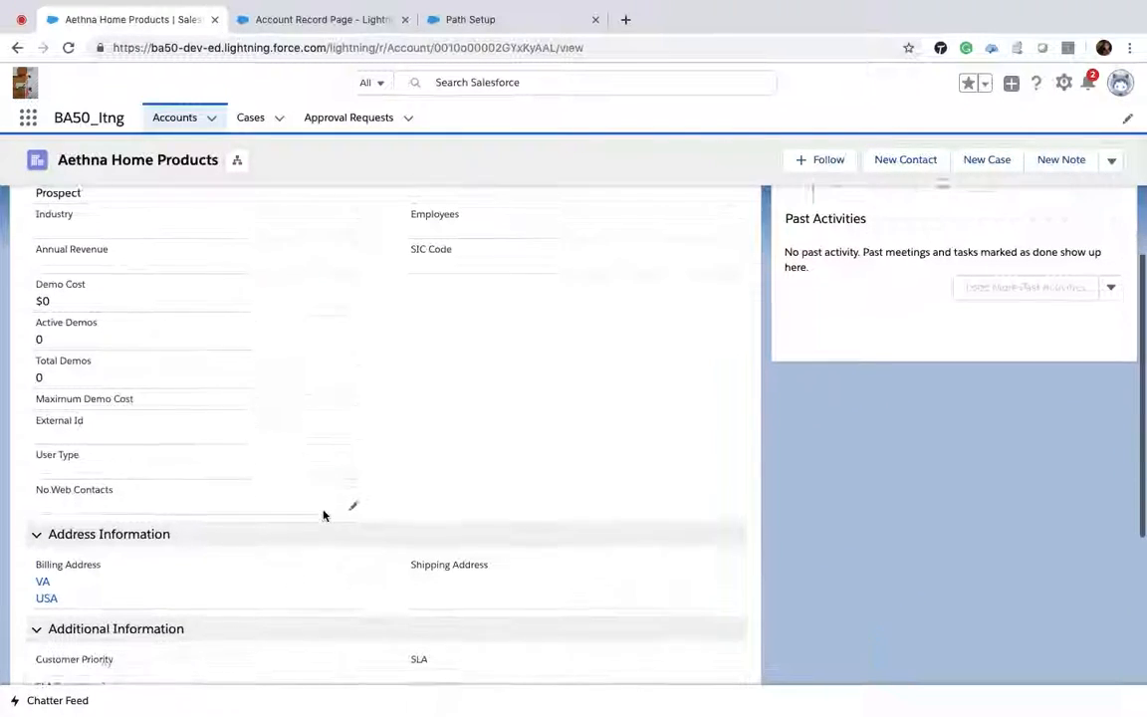
scroll(323, 514, down, 3)
scroll(322, 514, down, 4)
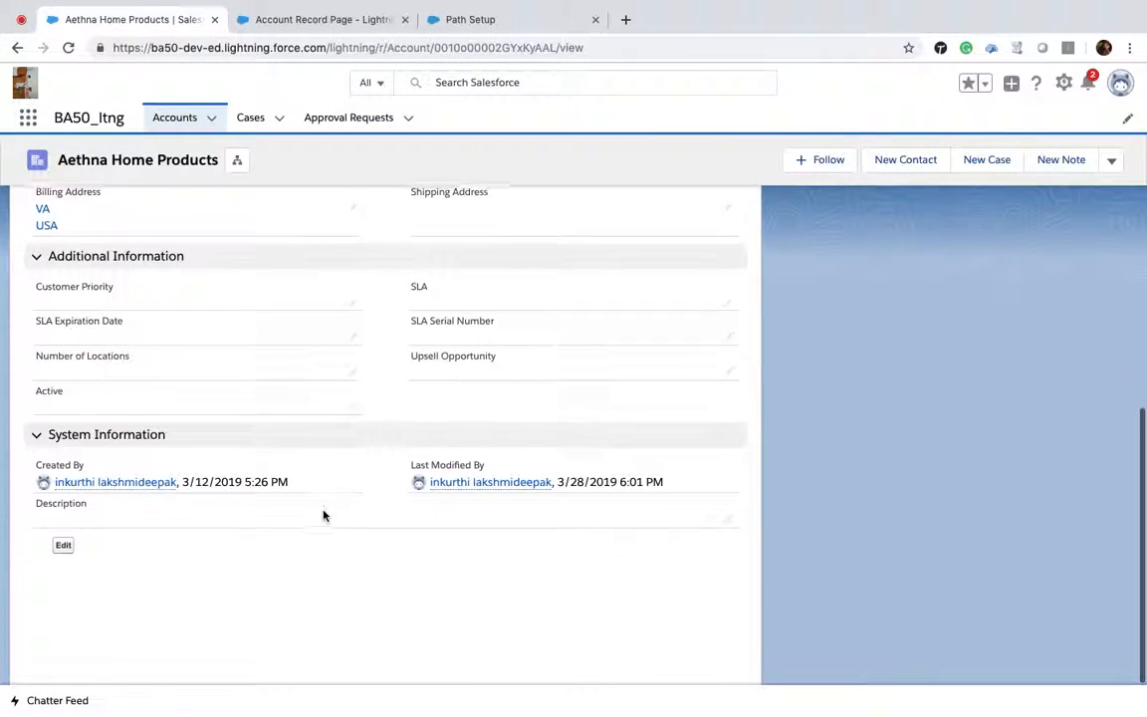
scroll(323, 515, up, 3)
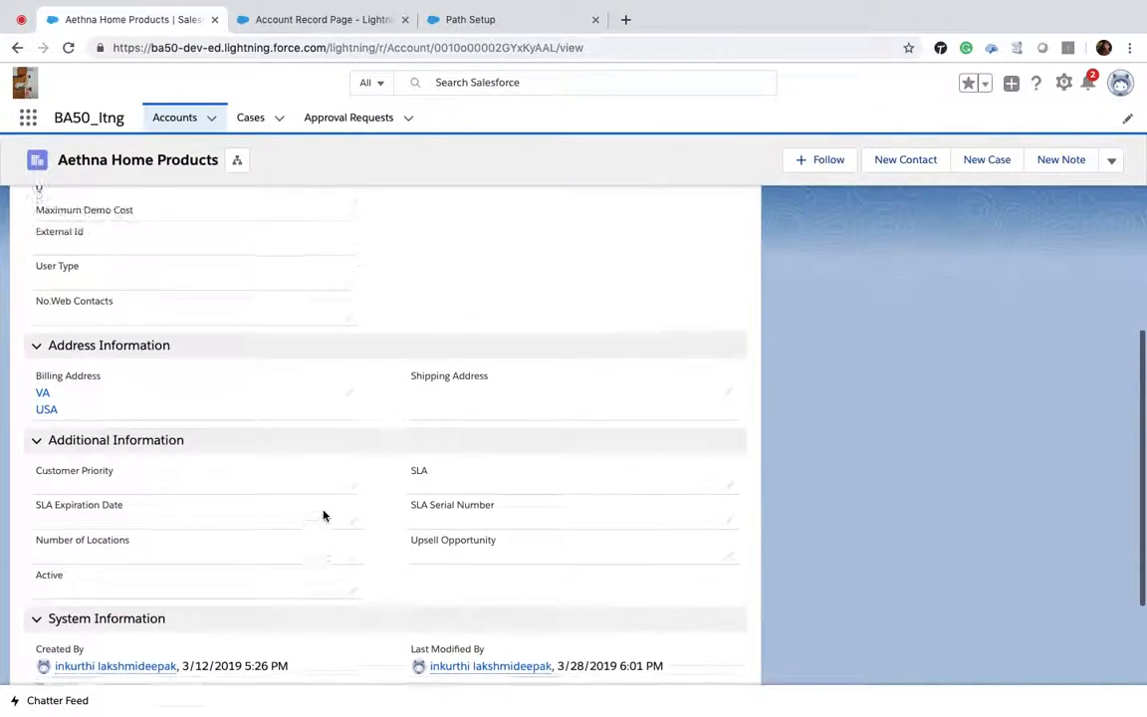
scroll(322, 514, up, 2)
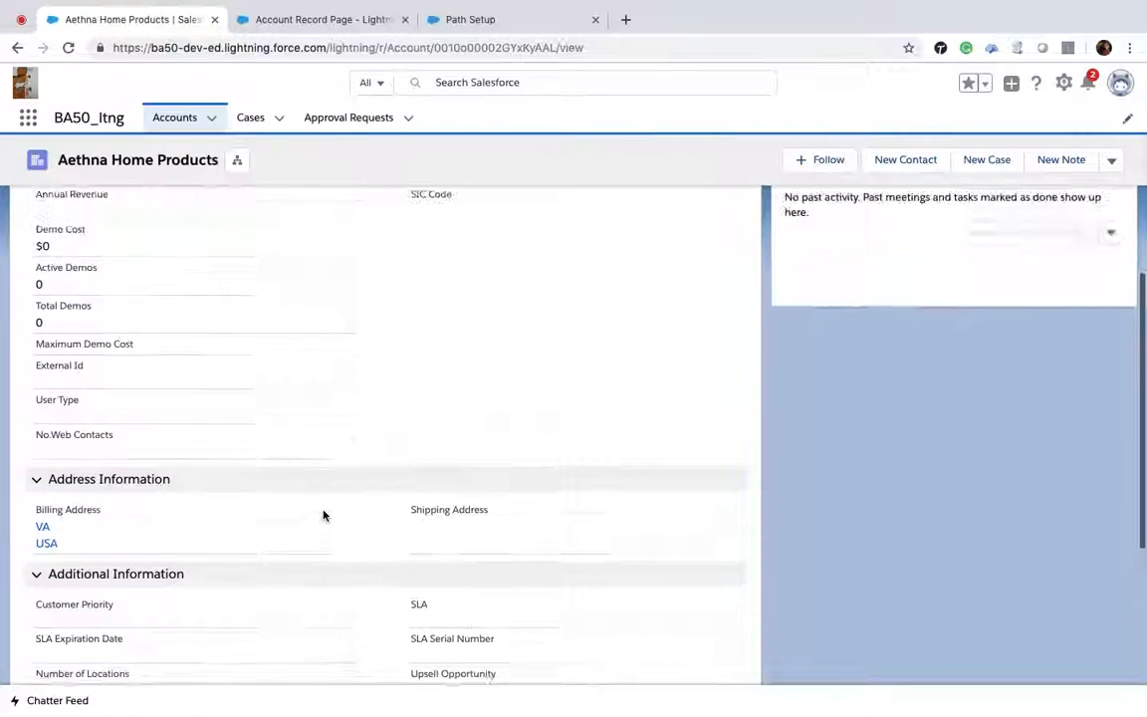
double_click(490, 47)
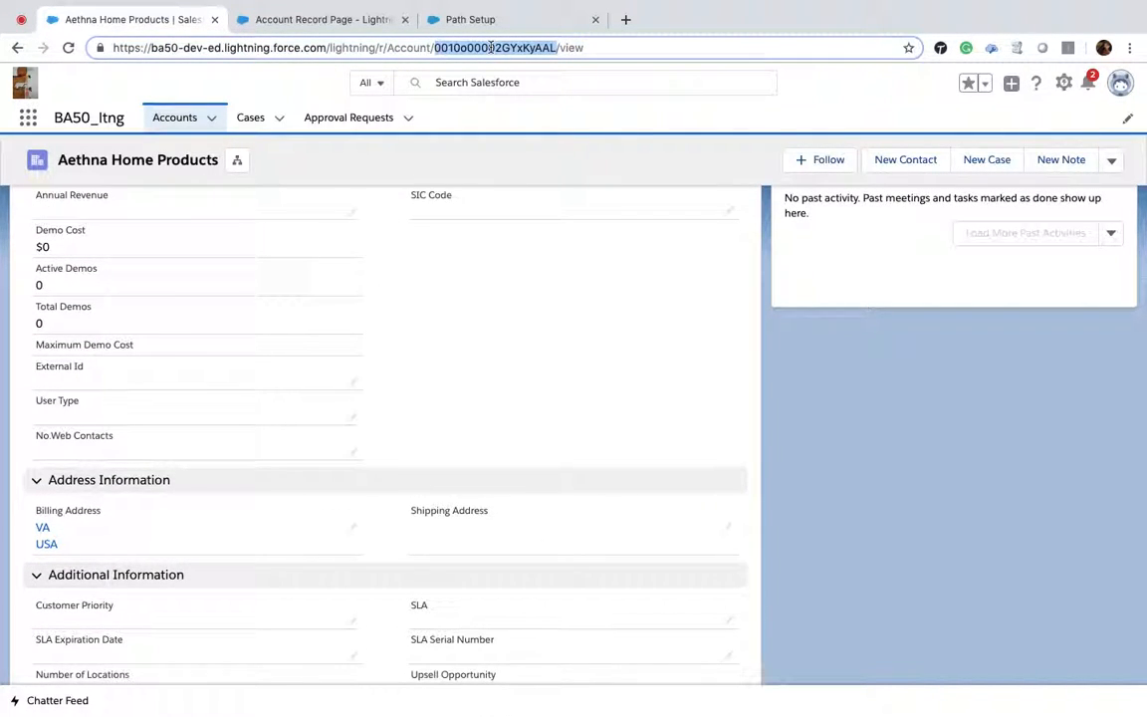
scroll(494, 322, down, 6)
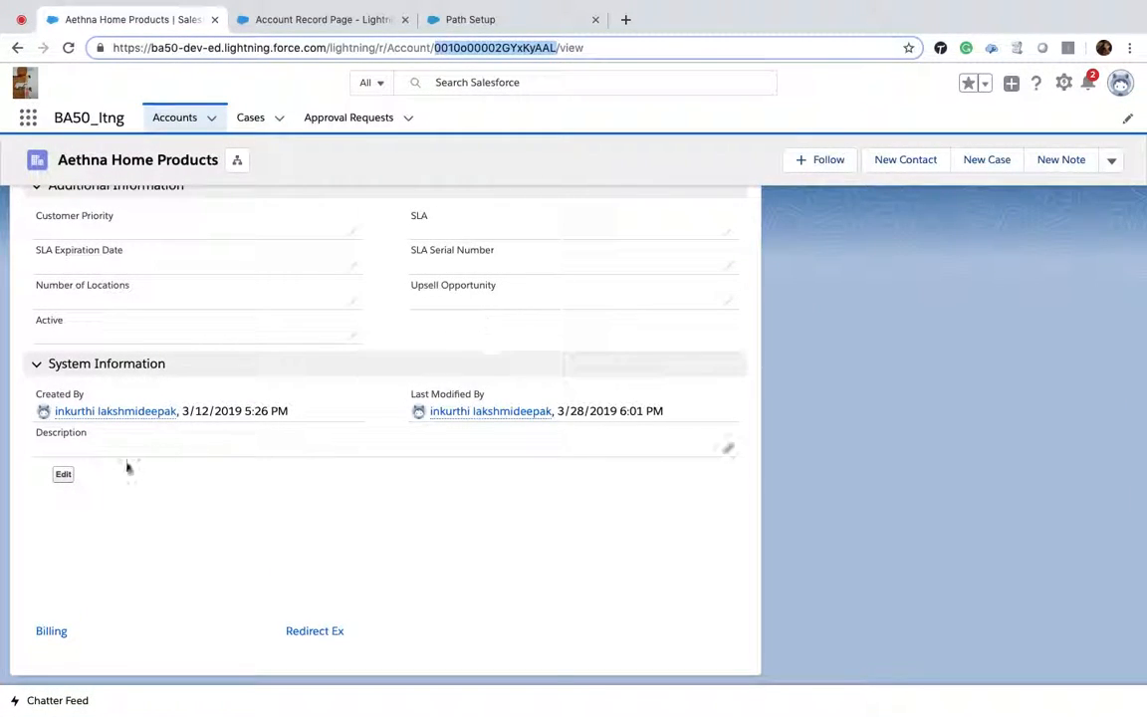
Step: Edit the embedded Visualforce account form, enter Last Name Test, save it and dismiss the alerts
click(65, 477)
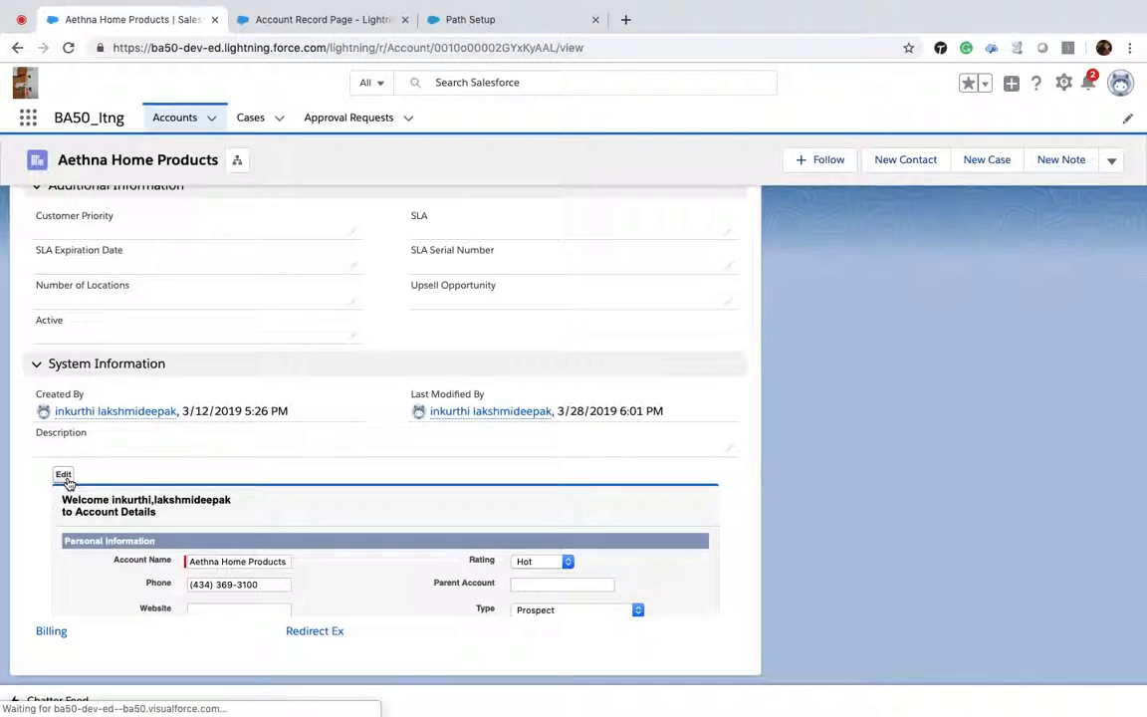
scroll(458, 498, down, 4)
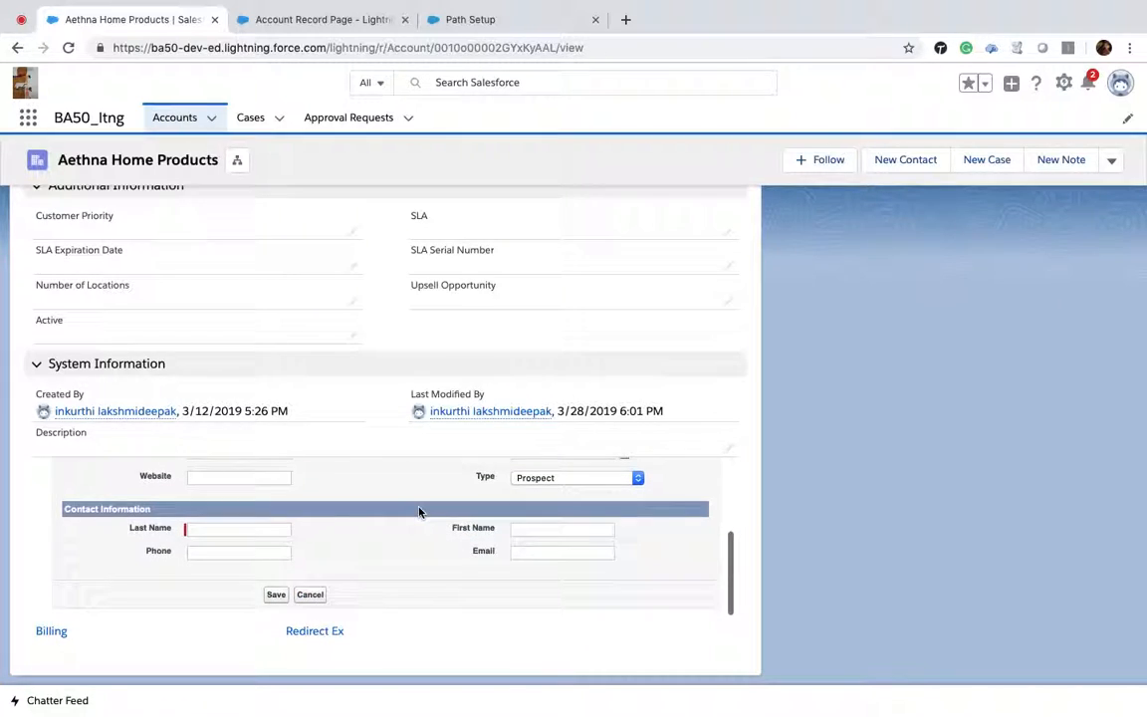
click(279, 594)
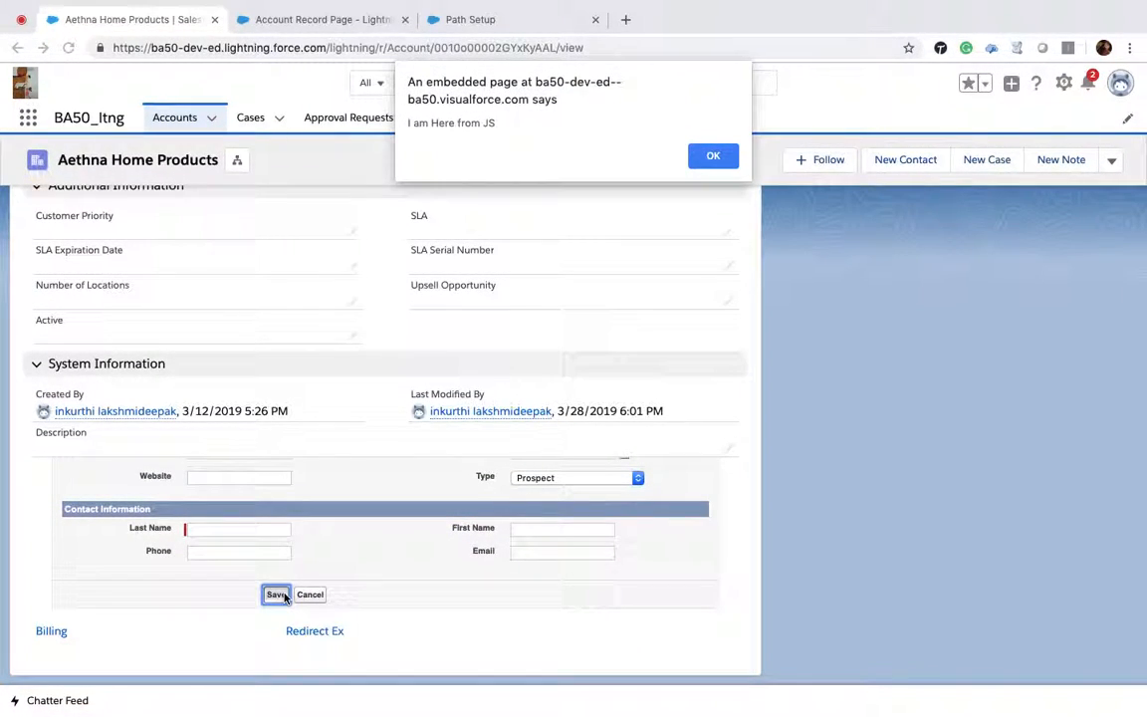
click(713, 156)
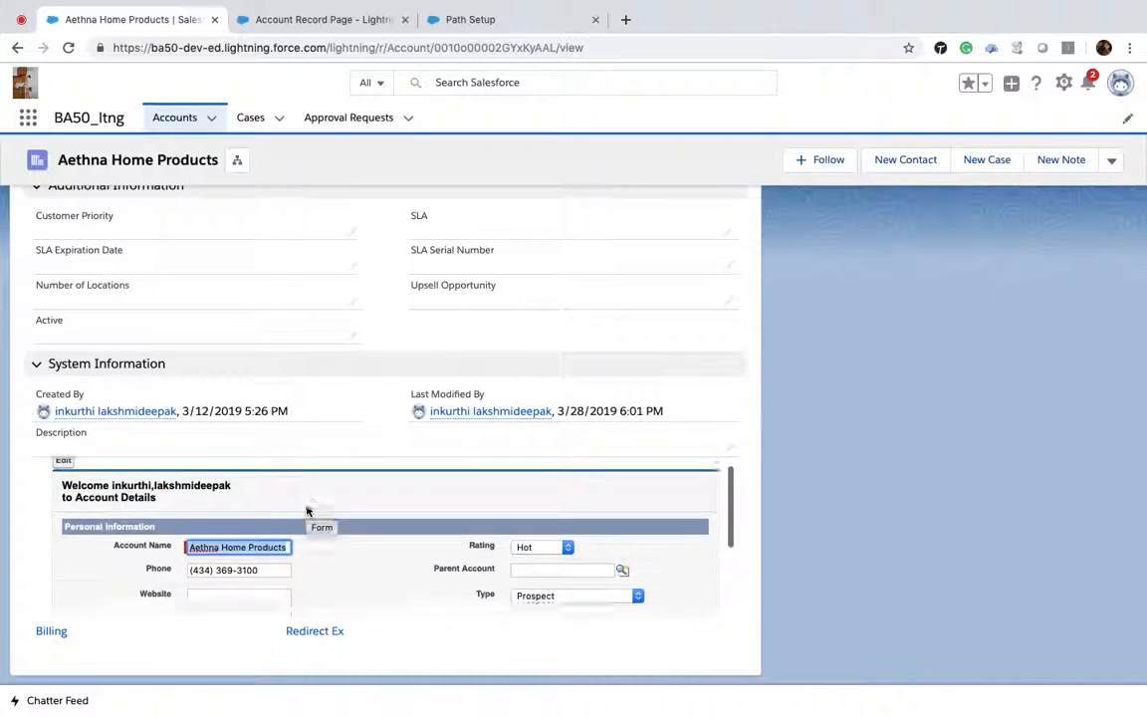
scroll(306, 510, down, 3)
click(251, 520)
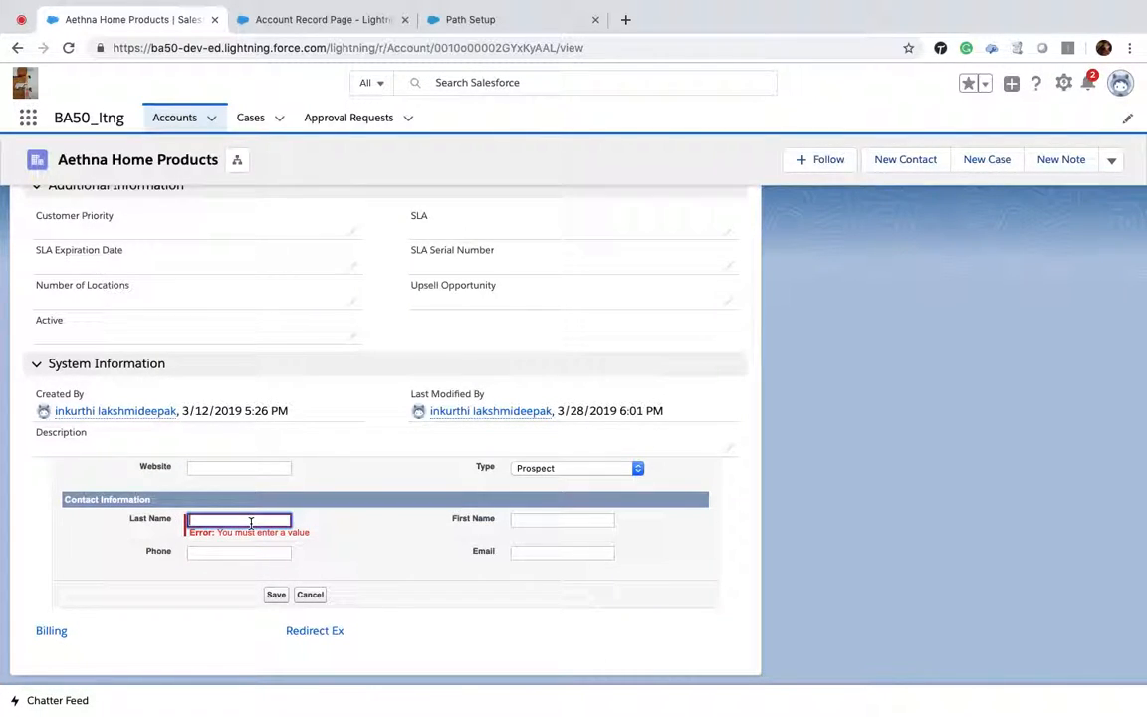
text(Test)
click(276, 594)
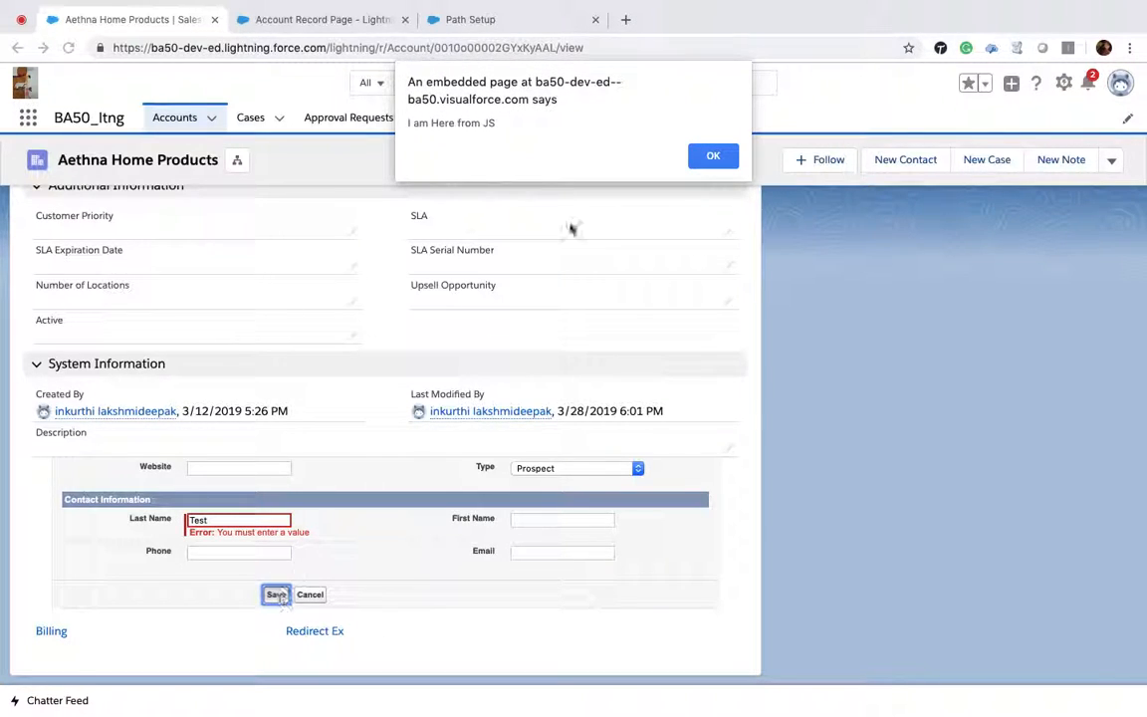
click(713, 156)
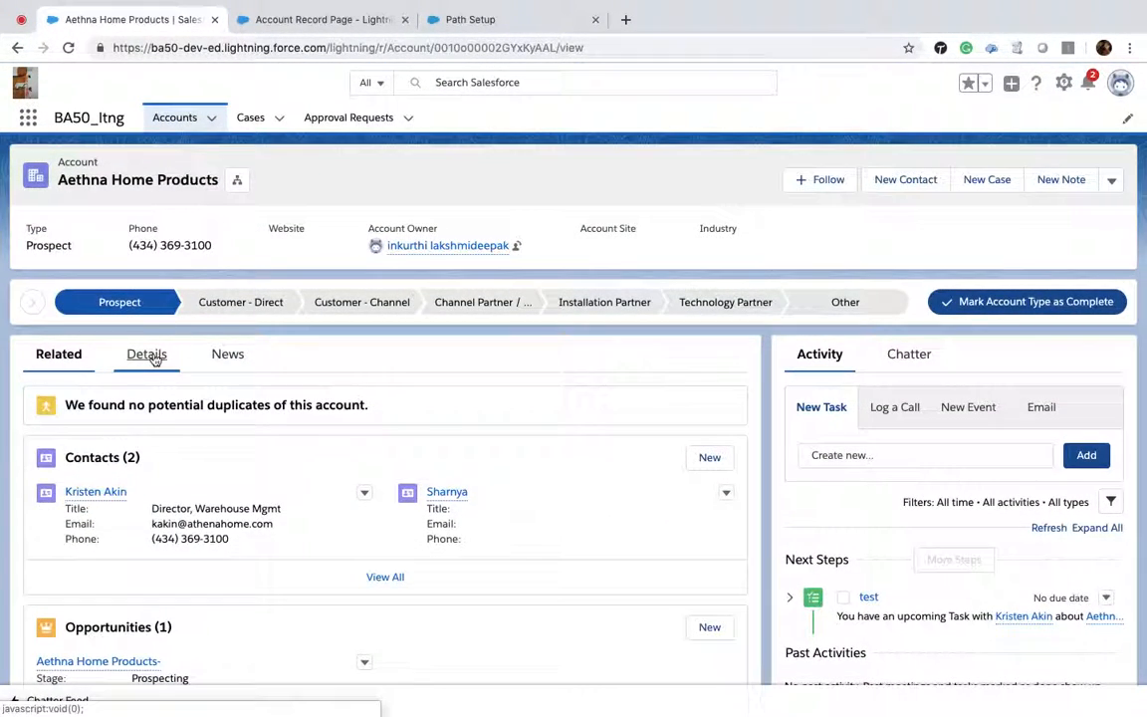
Step: Browse the account's Details tab down to the Billing and Redirect Ex links
click(154, 358)
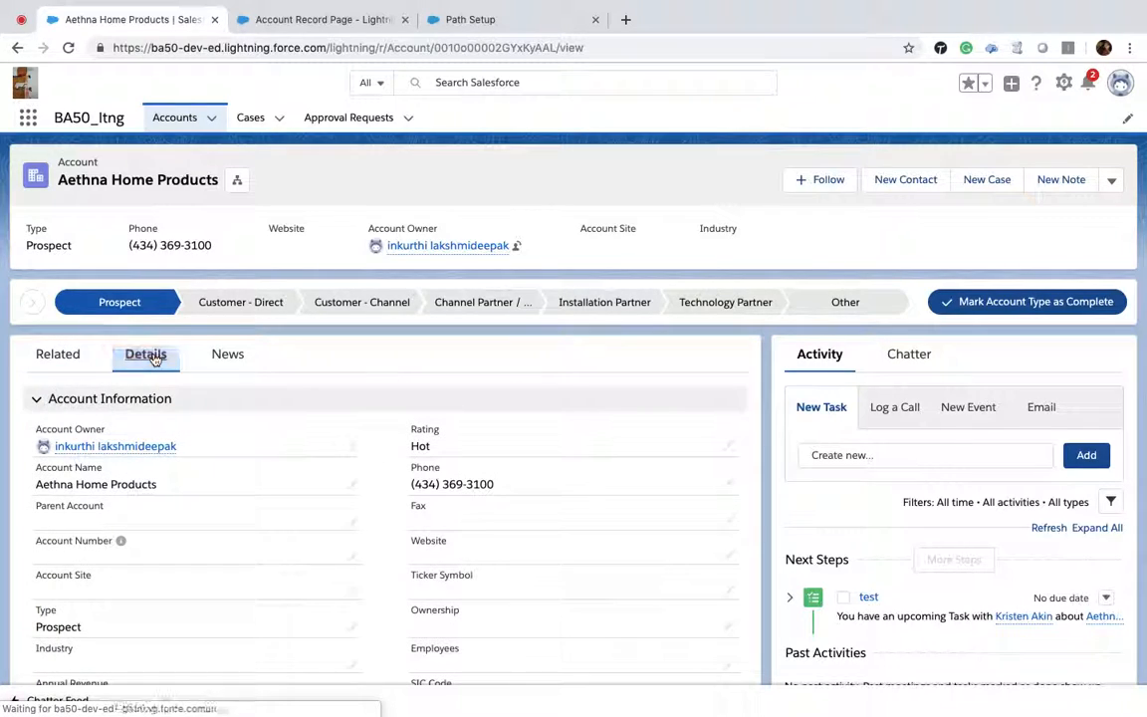
scroll(278, 562, down, 10)
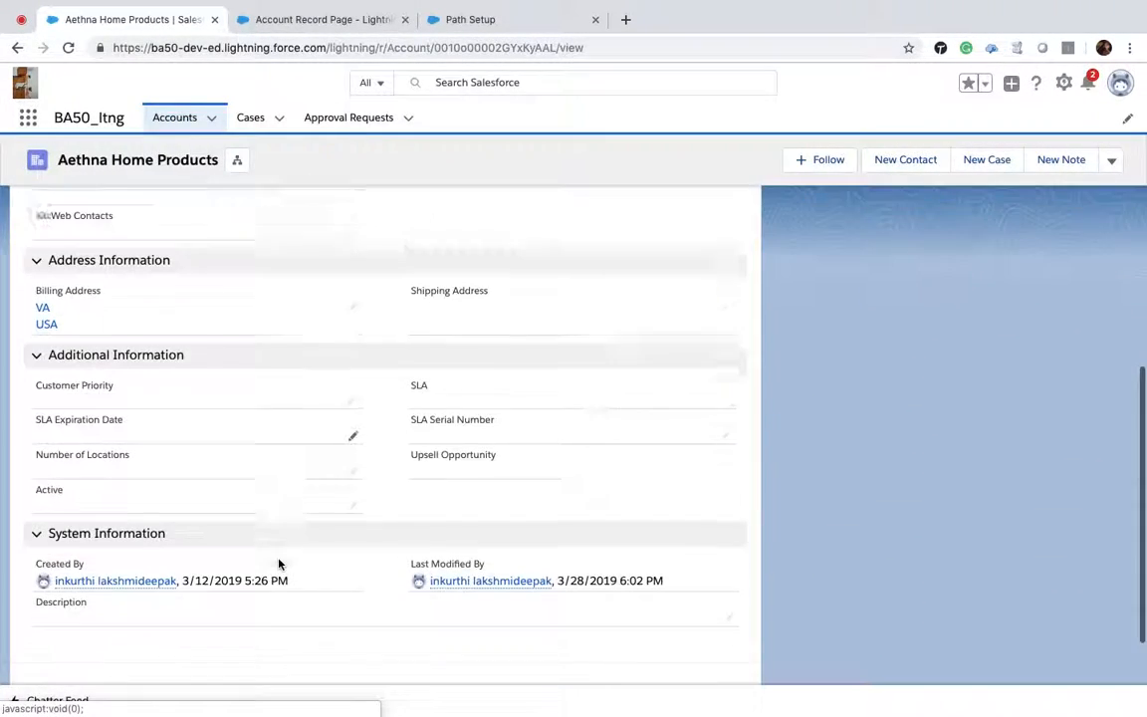
scroll(279, 564, down, 3)
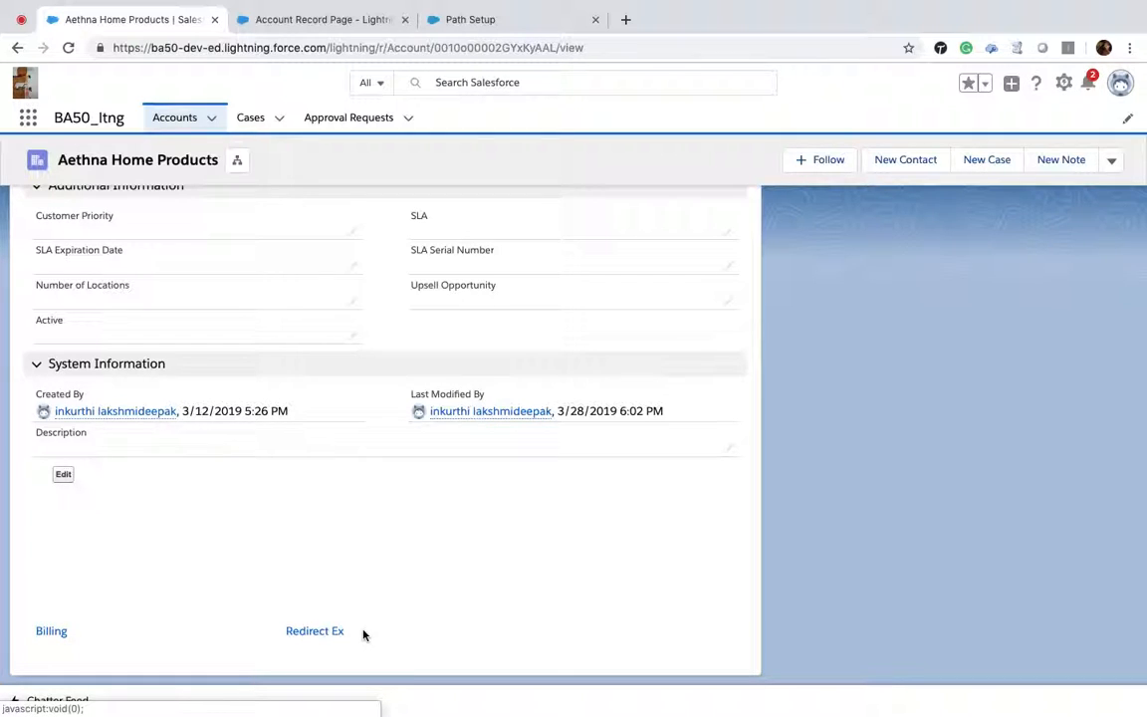
click(39, 646)
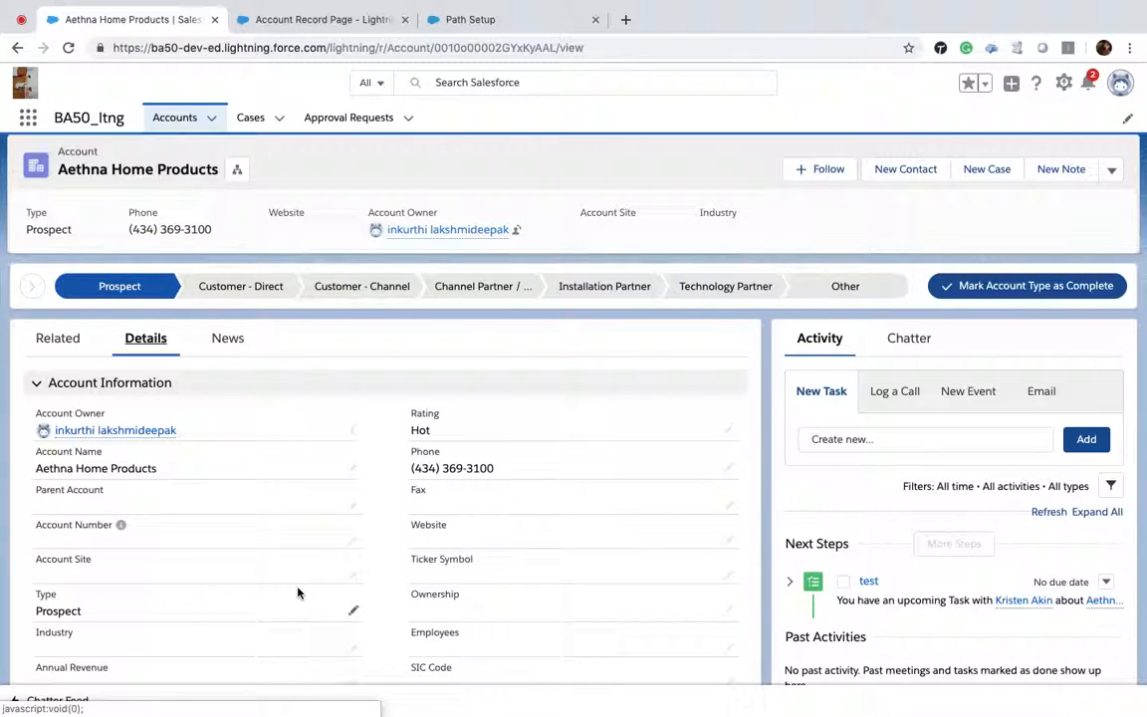
scroll(297, 594, down, 2)
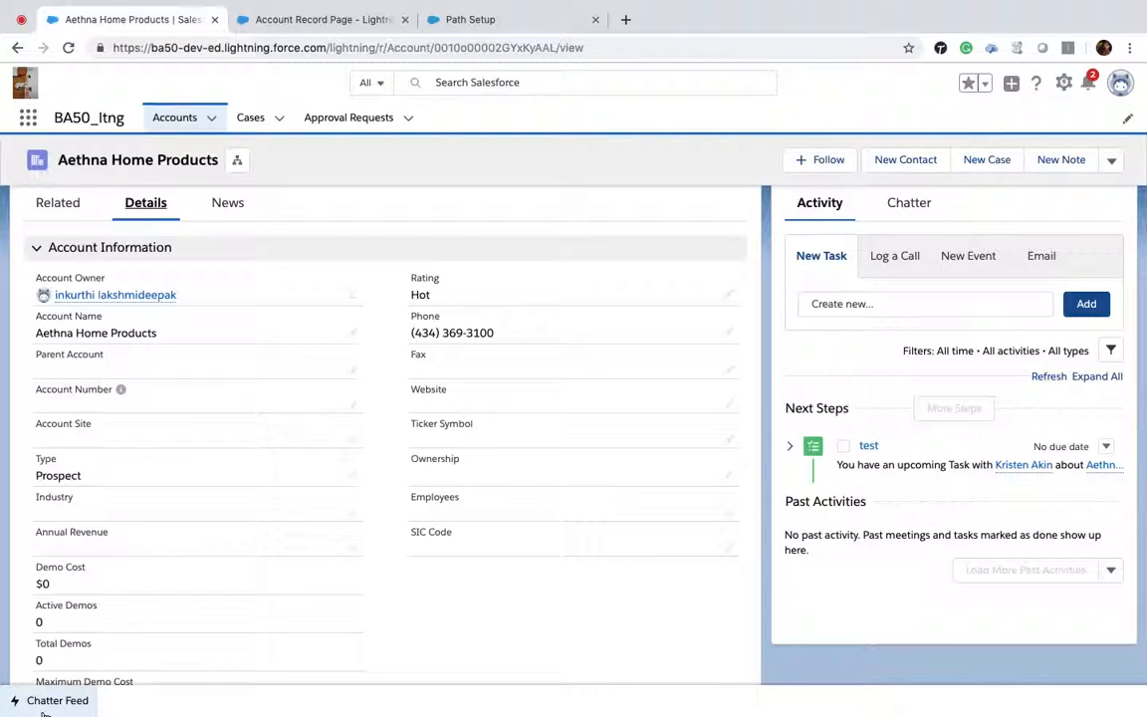
Step: Open the Chatter Feed utility, sort it by Latest Posts, and minimize it
click(45, 709)
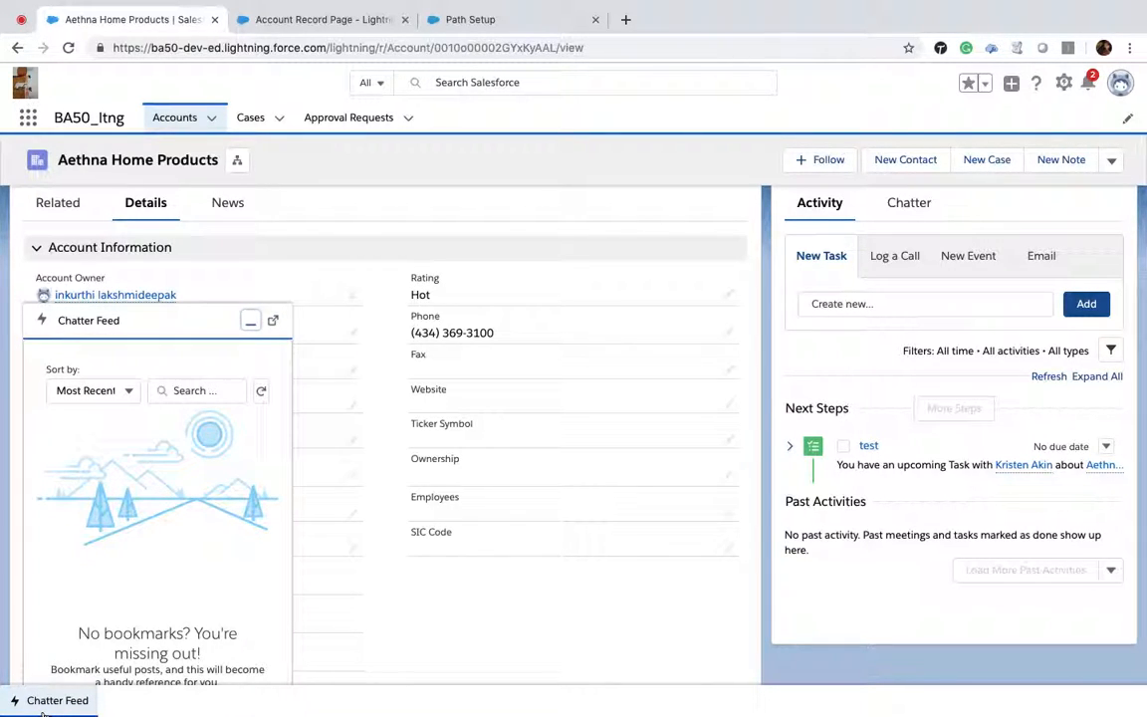
click(128, 392)
click(118, 426)
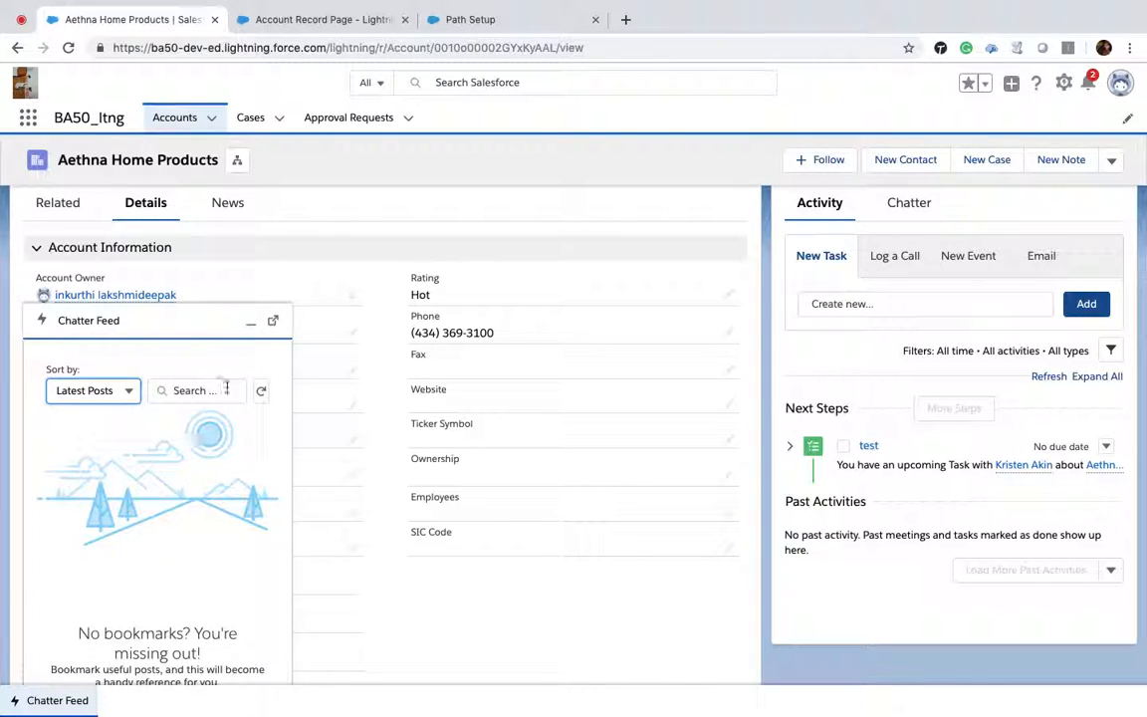
click(252, 326)
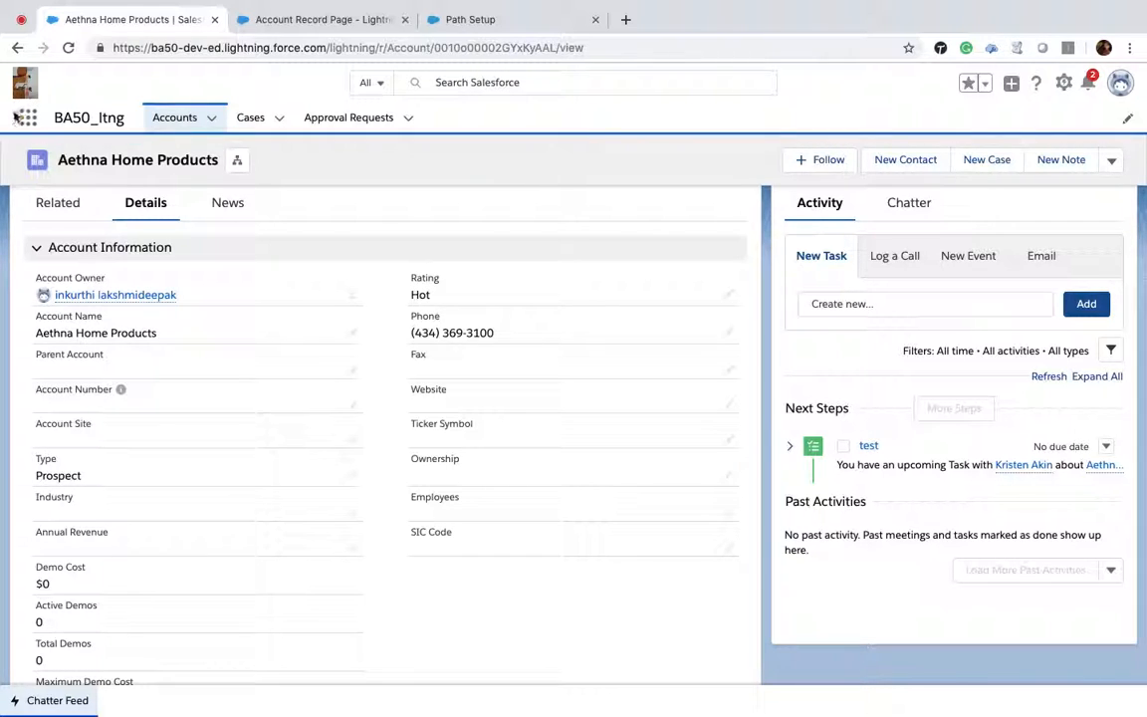
Step: Open Setup in a new tab and close the Account Record Page builder tab
click(1063, 84)
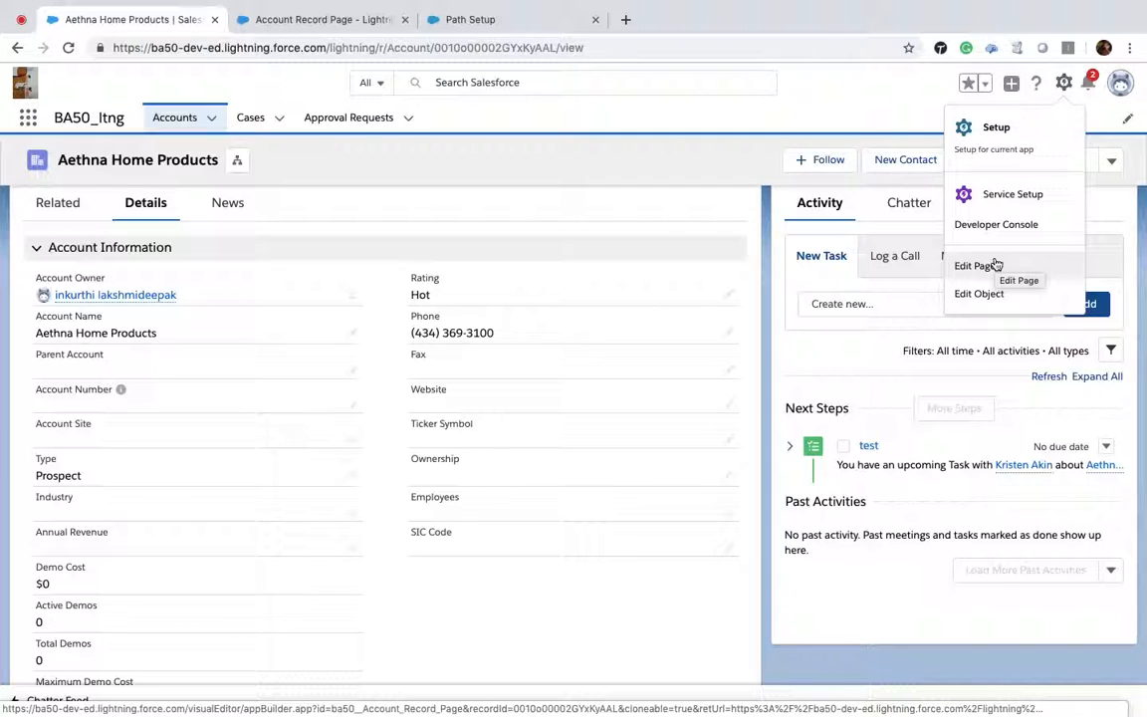
click(985, 149)
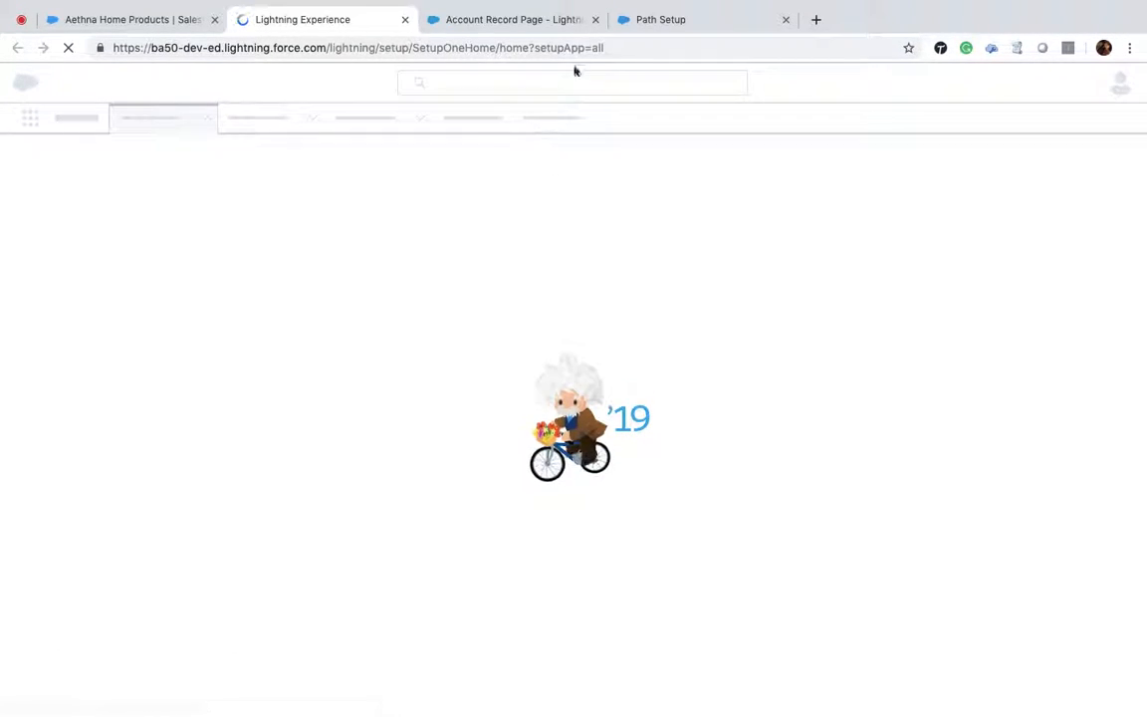
click(594, 24)
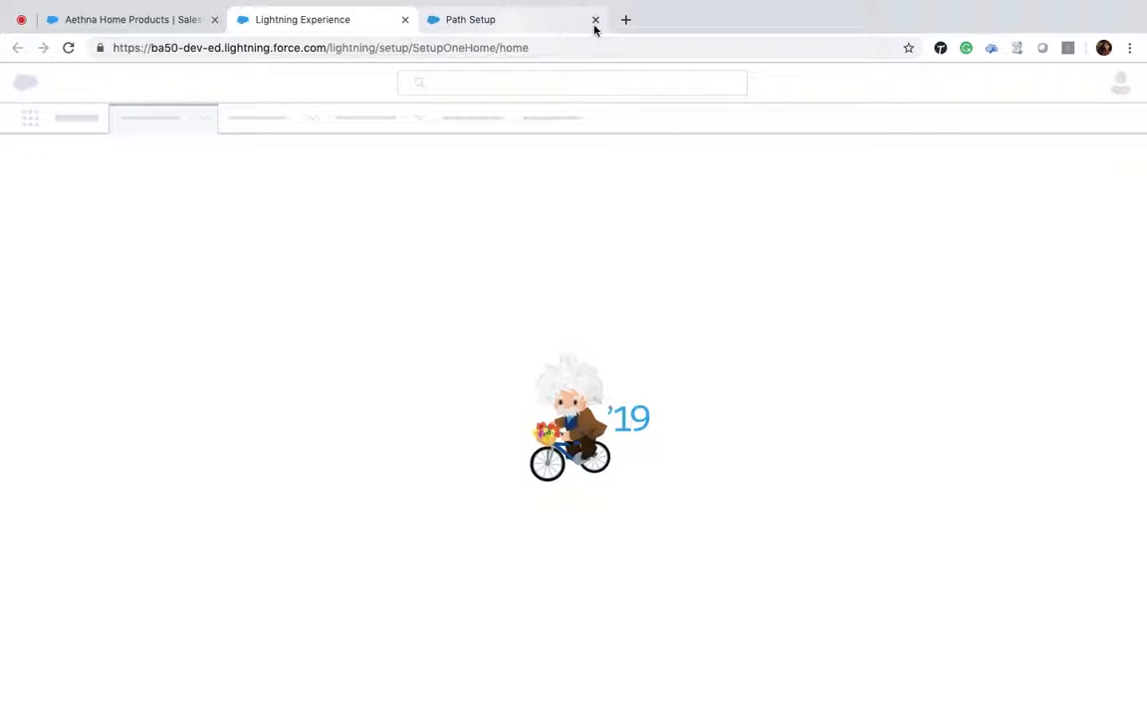
Step: Close the Path Setup tab and open Lightning App Builder from Setup
click(595, 20)
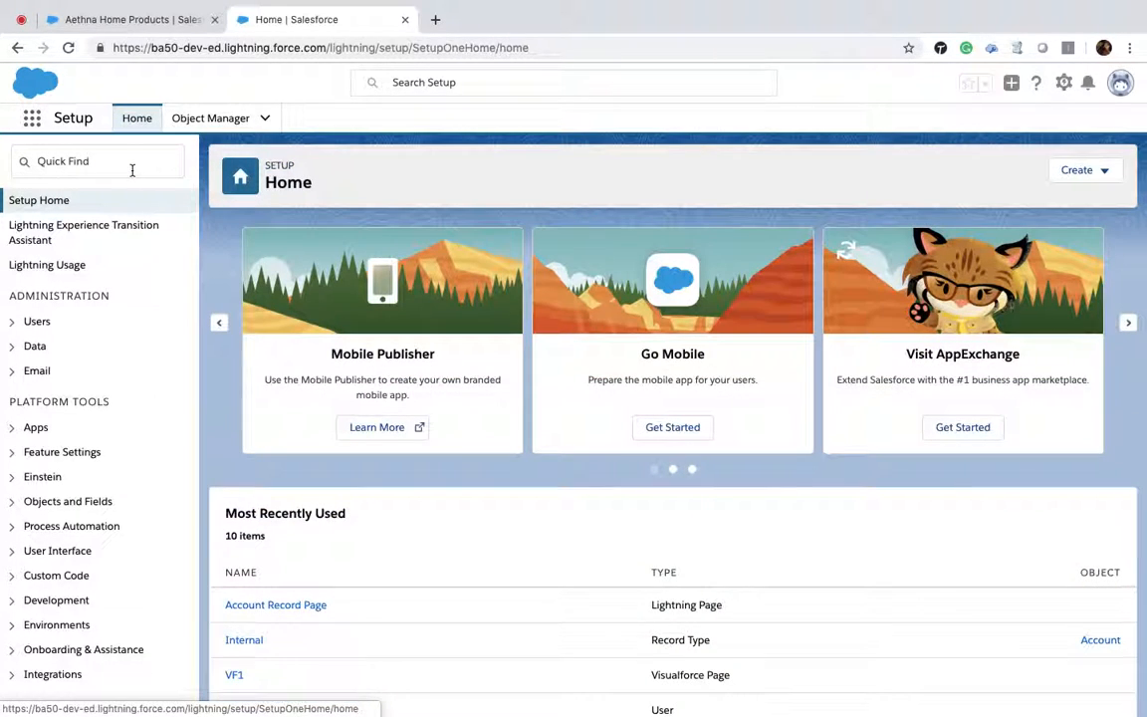
click(131, 171)
text(a)
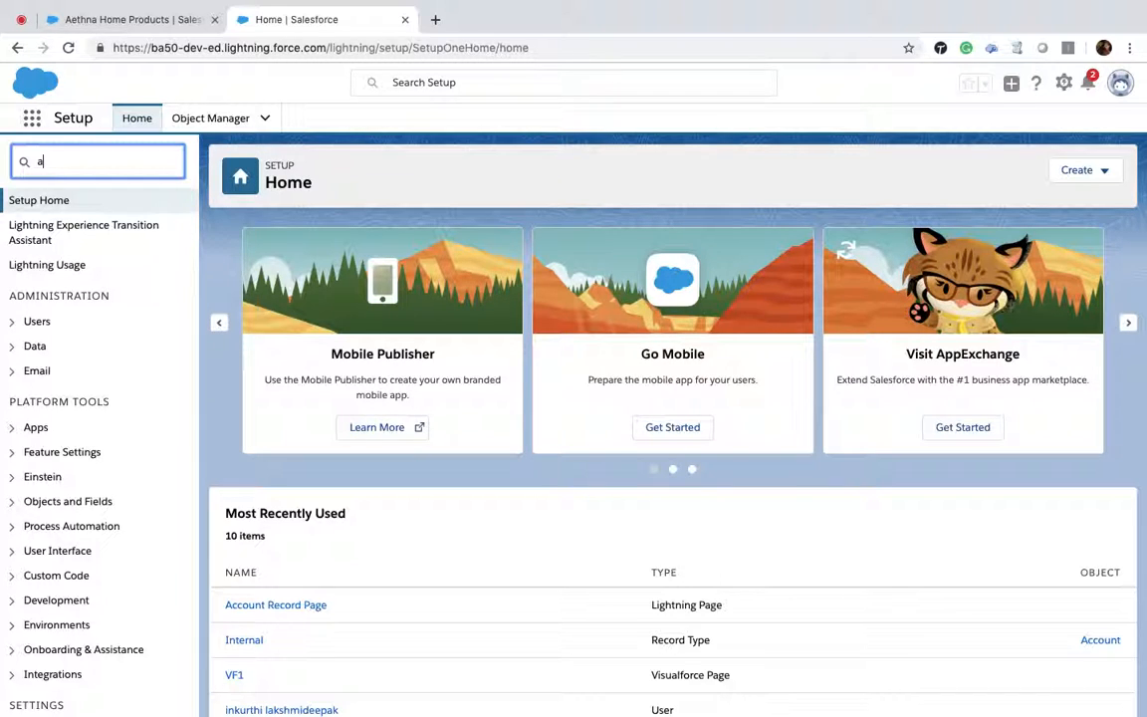
text(pp bu)
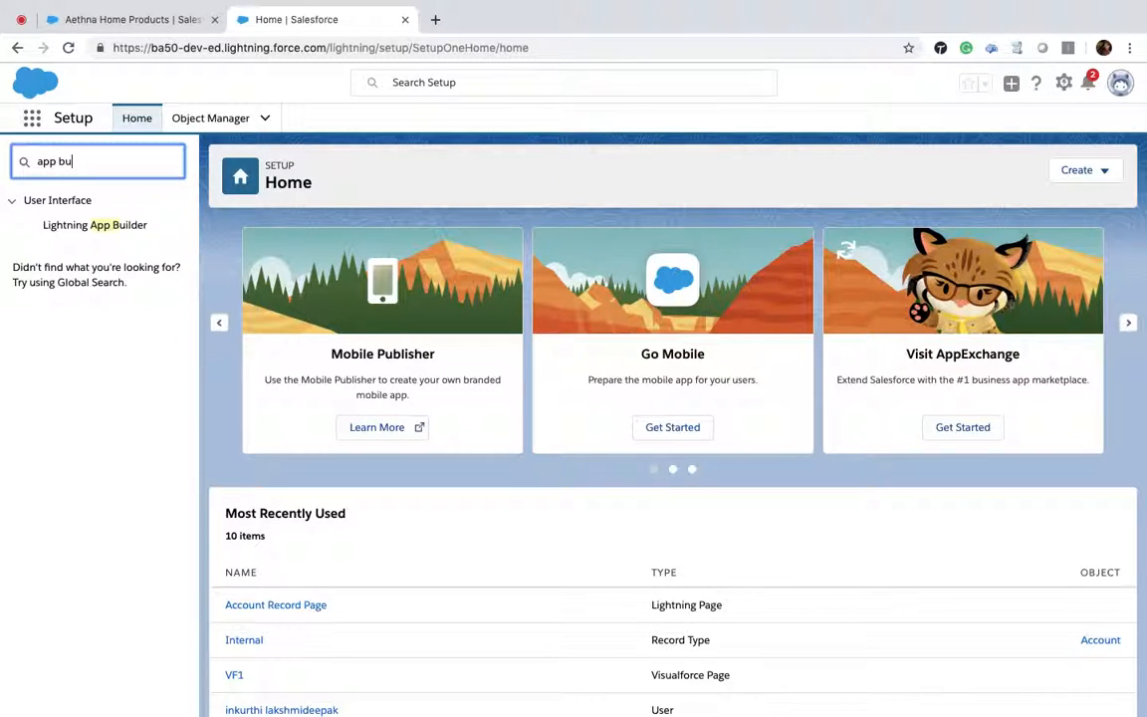
text(i)
click(94, 227)
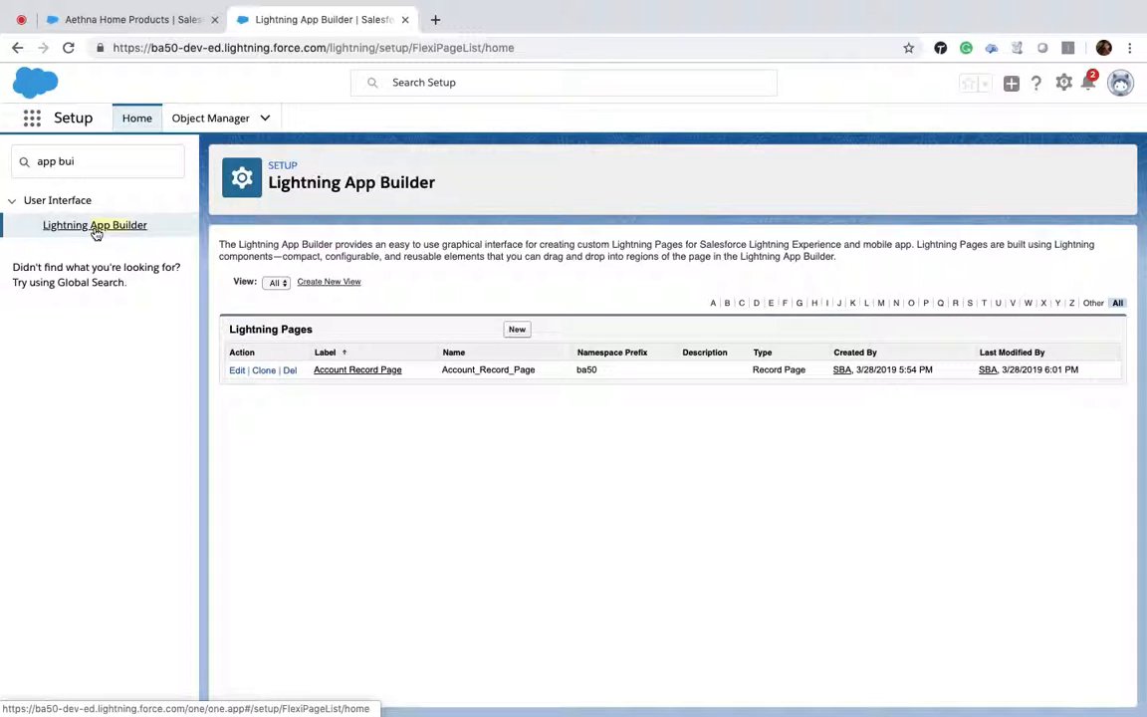
Step: Start a new App Page and label it Sample Application:Standard
click(514, 332)
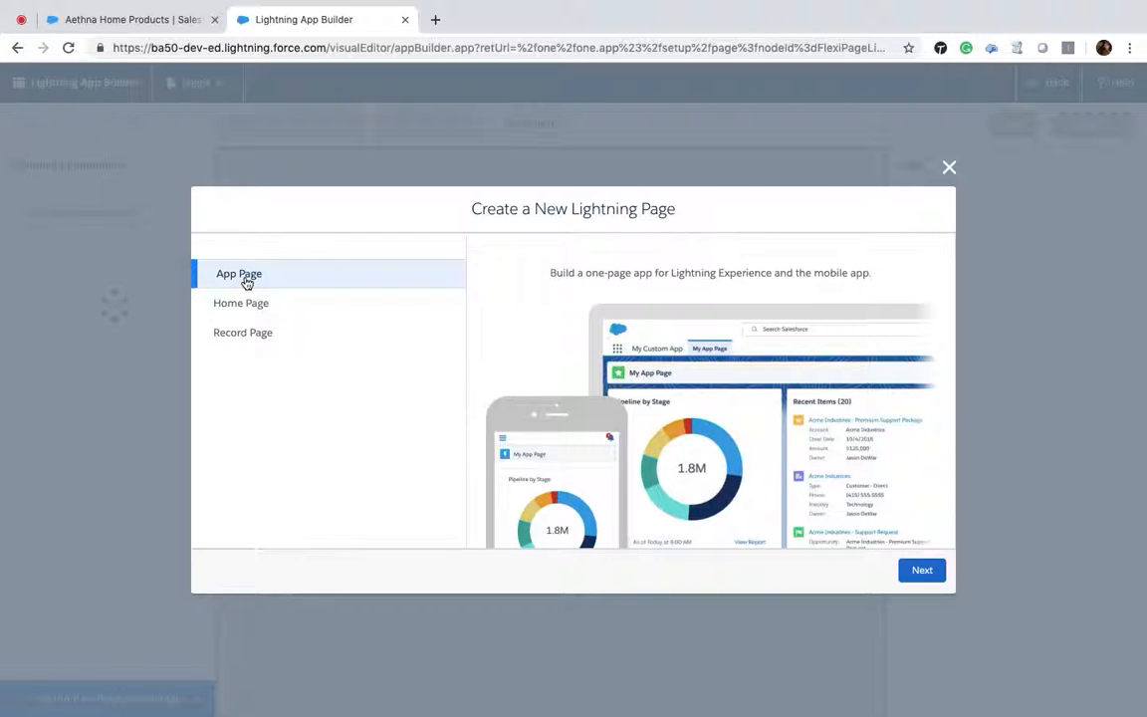
click(921, 571)
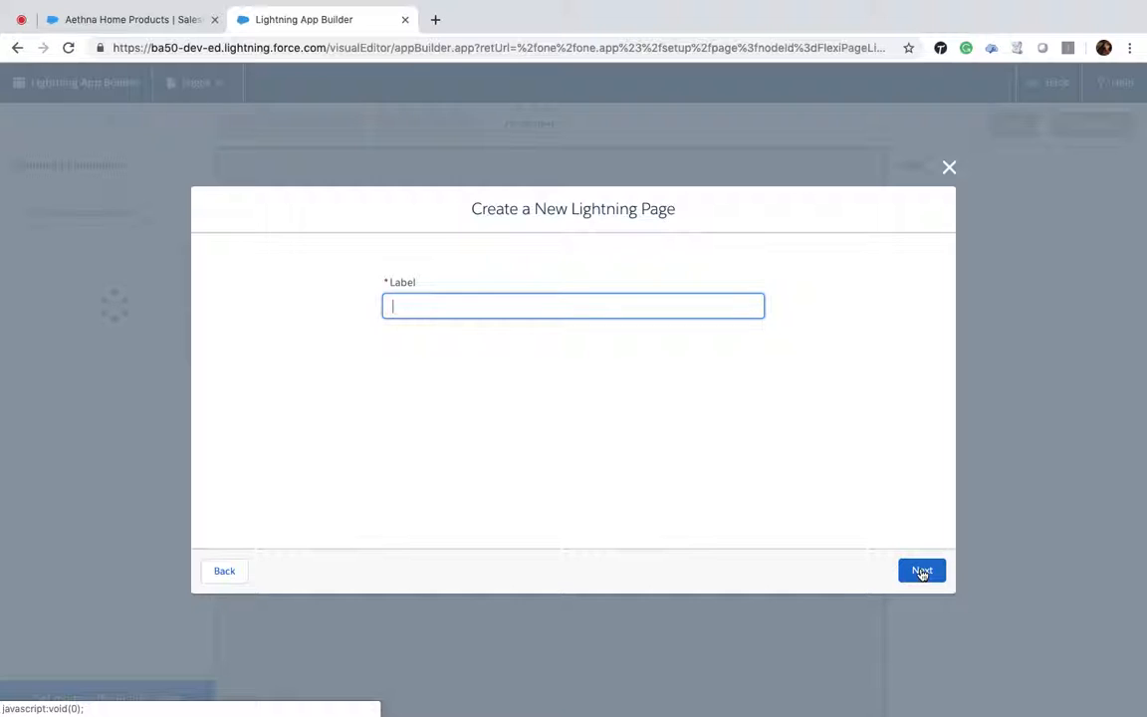
text(Sample APPlicat)
key(BackSpace)
key(BackSpace)
key(BackSpace)
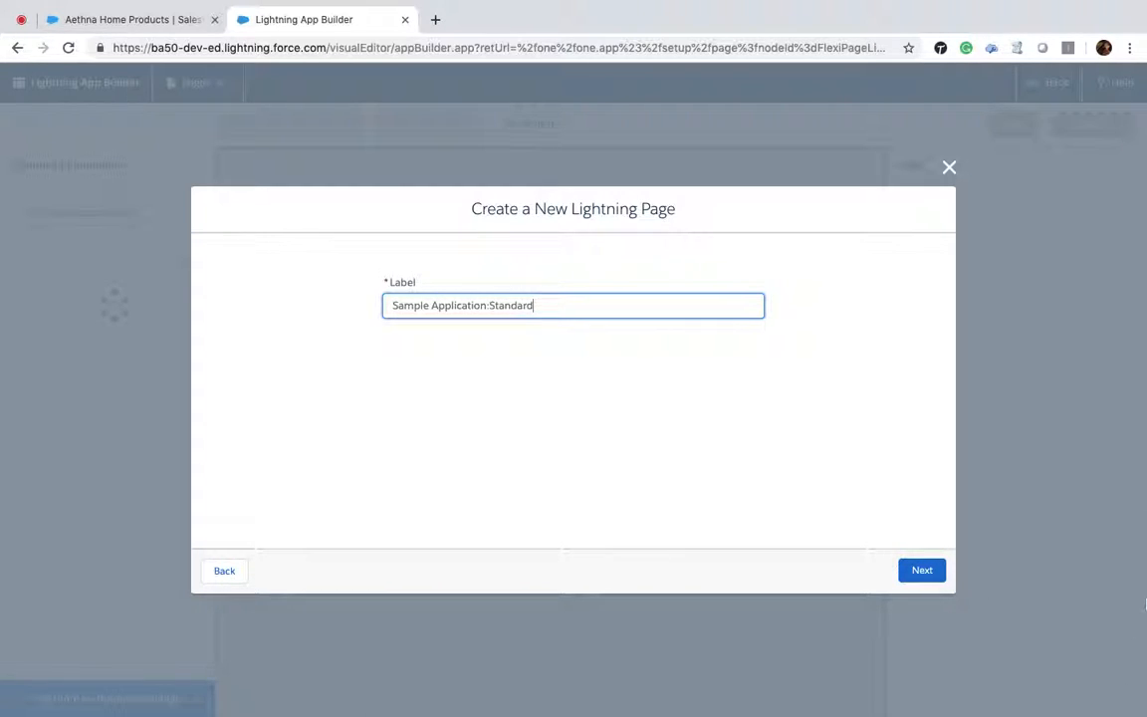
click(935, 572)
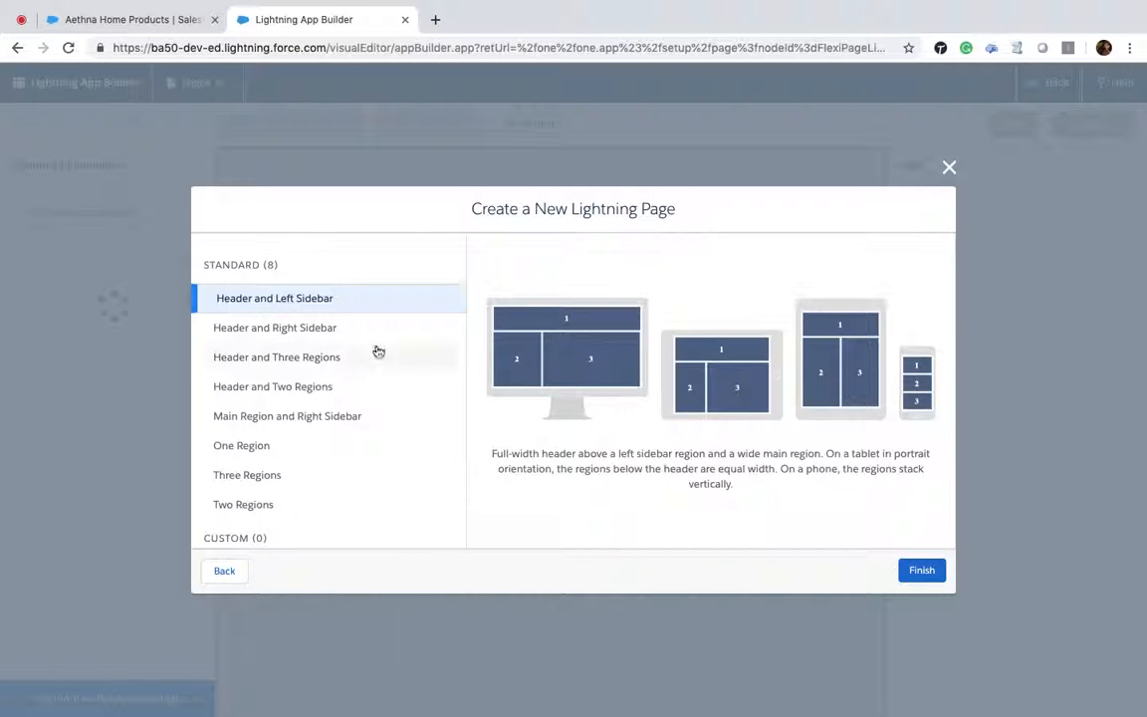
Step: Compare the standard templates, finish with Header and Three Regions, and dismiss the builder tip
click(292, 333)
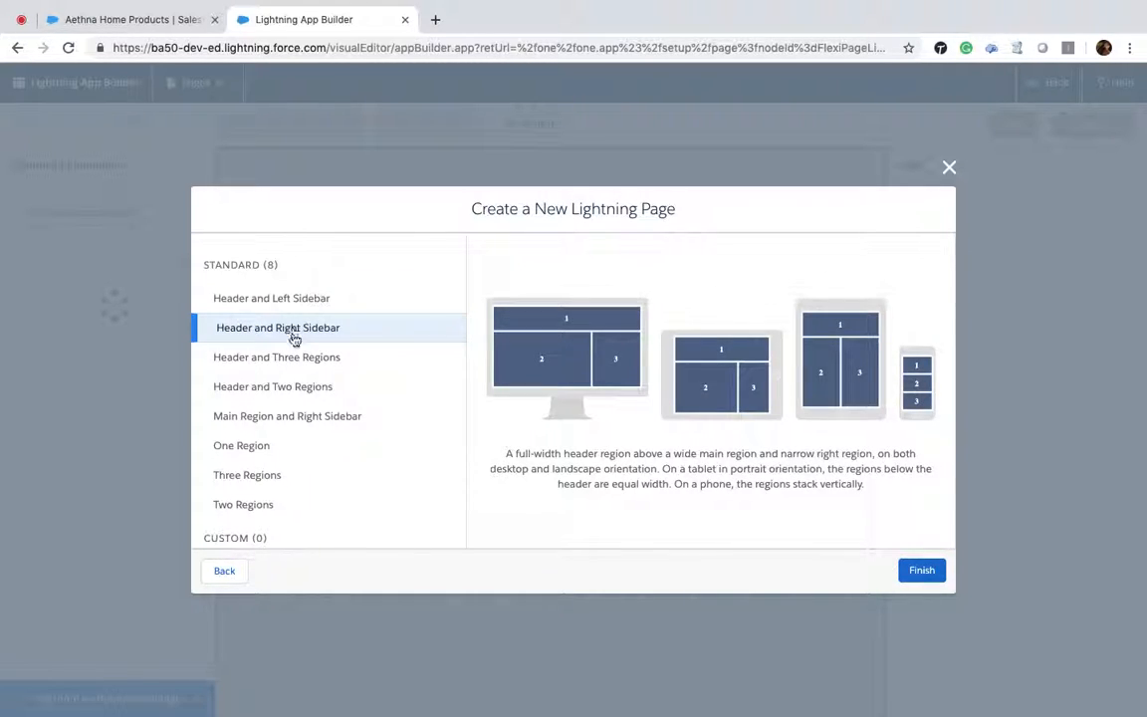
click(298, 358)
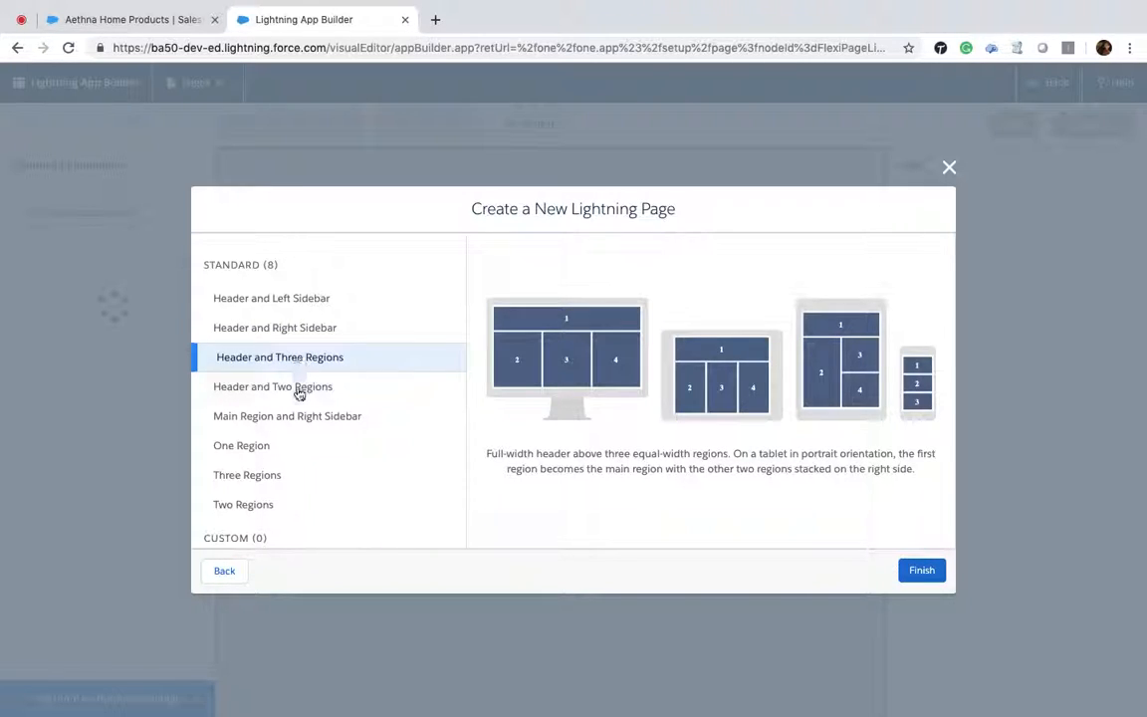
click(299, 390)
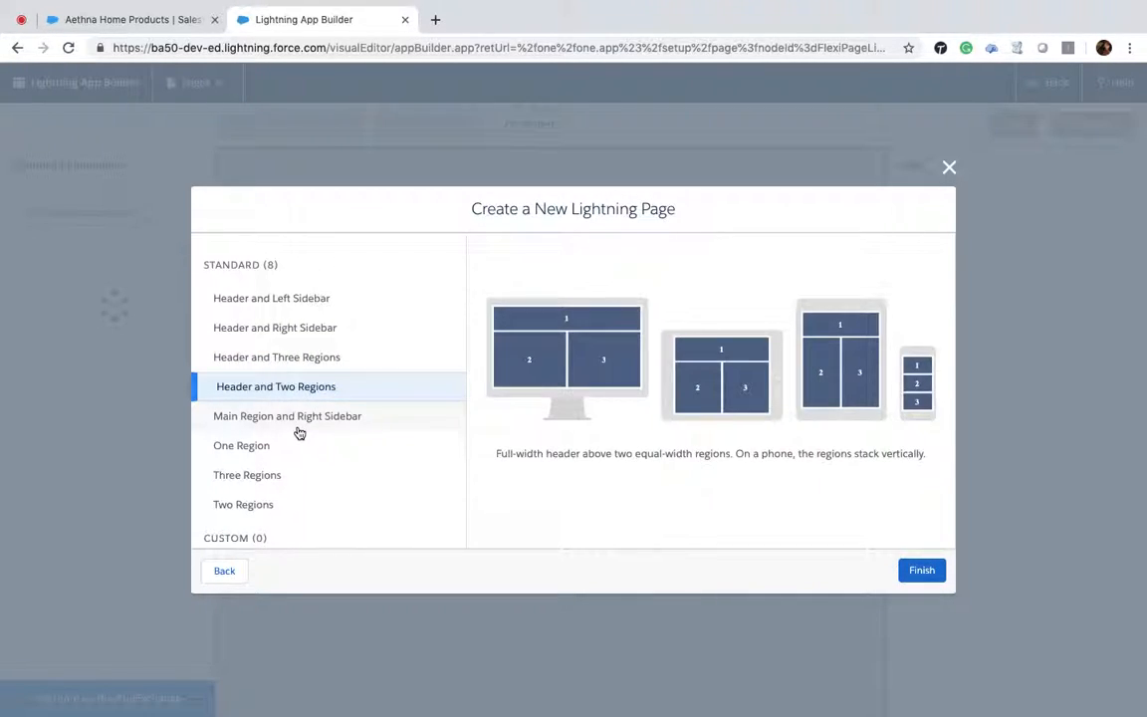
click(299, 431)
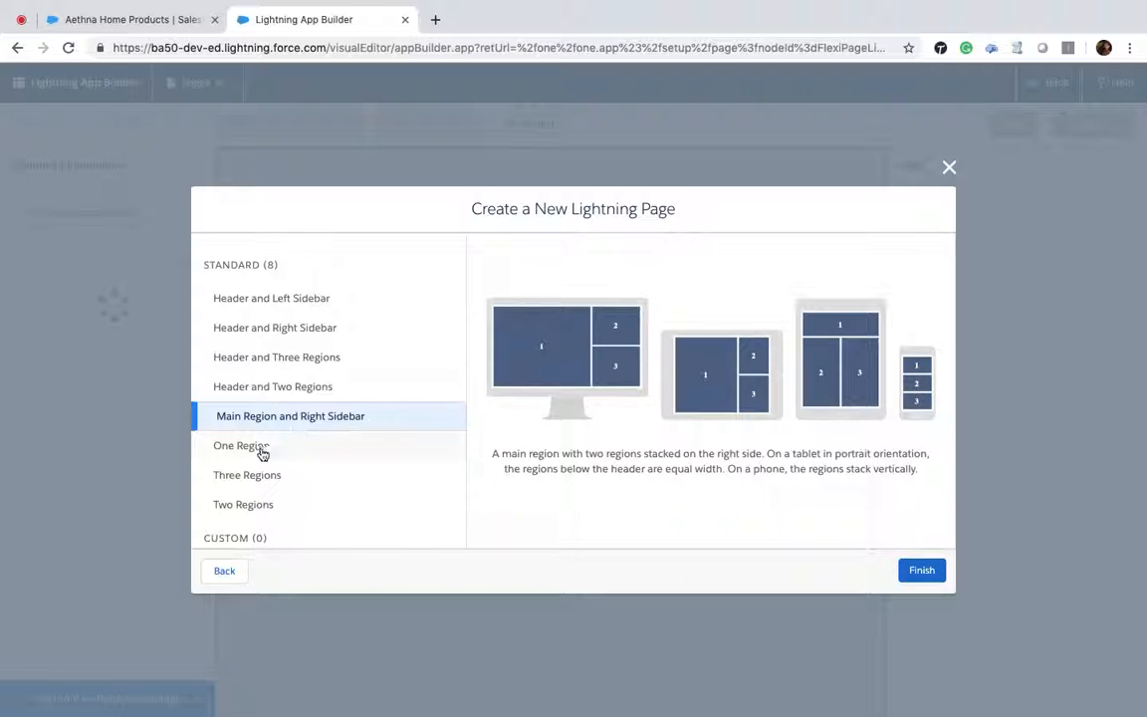
click(267, 448)
click(256, 482)
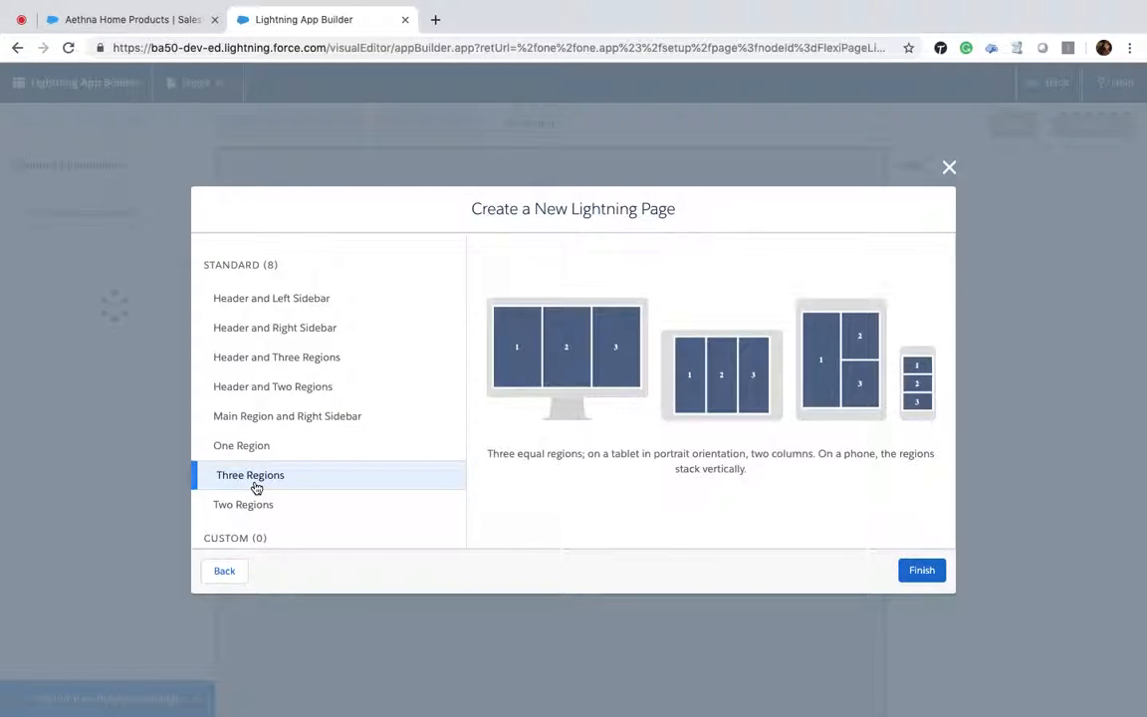
scroll(256, 487, down, 1)
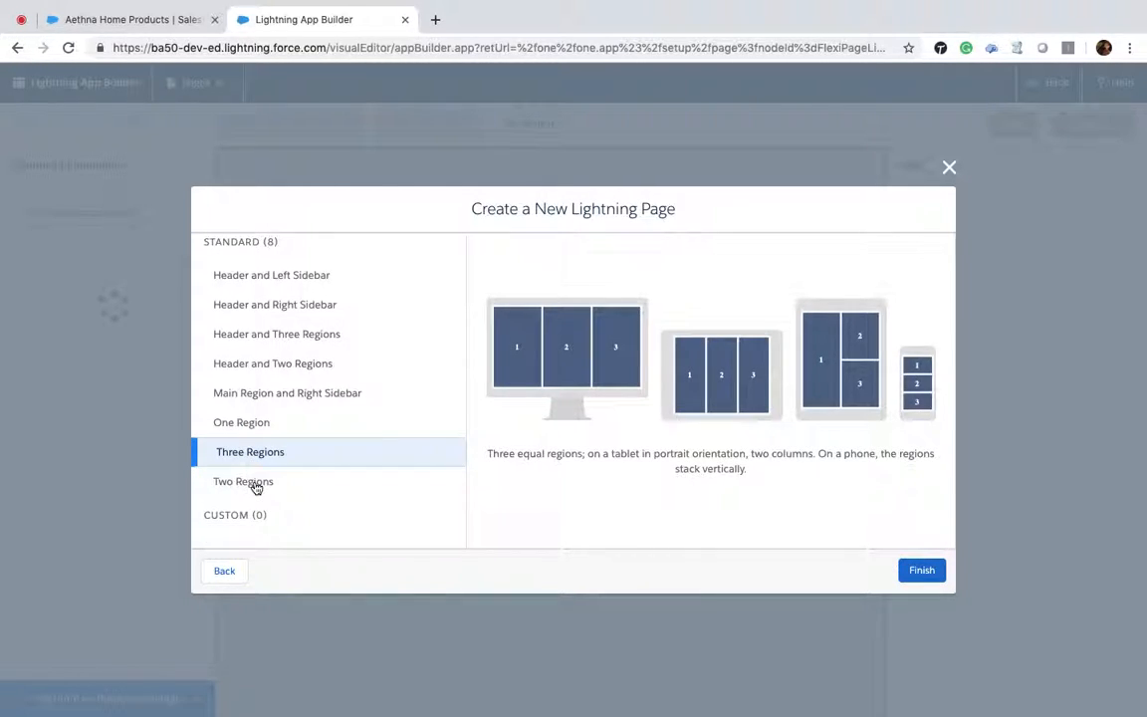
click(261, 283)
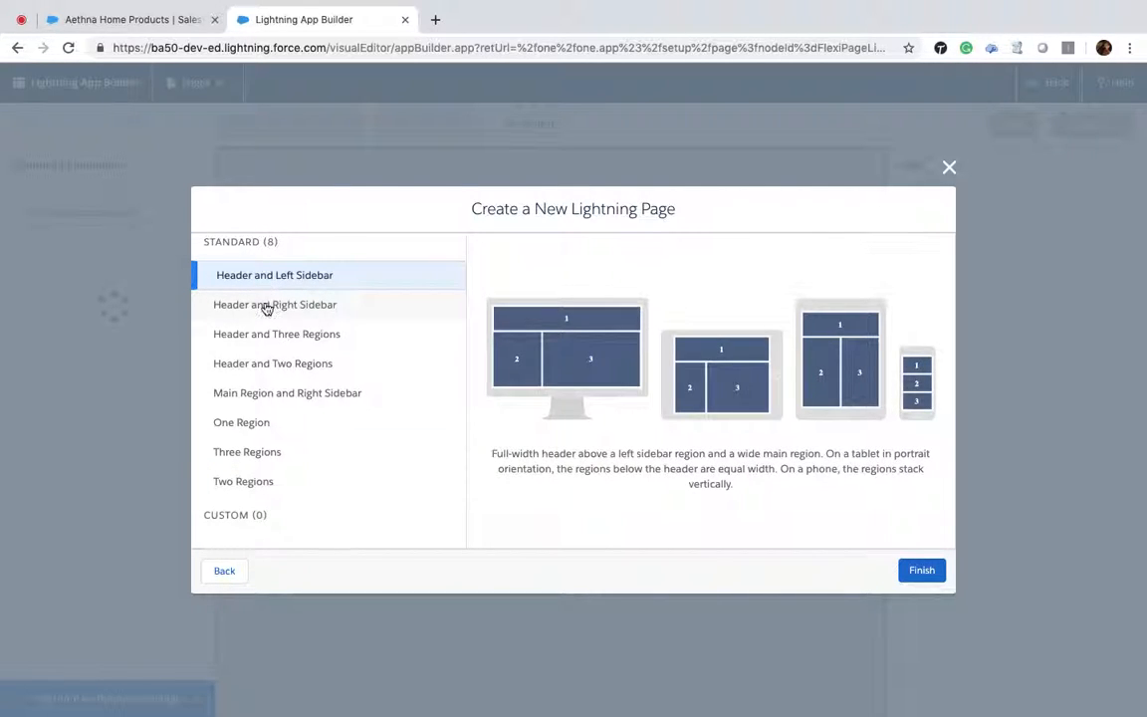
click(272, 340)
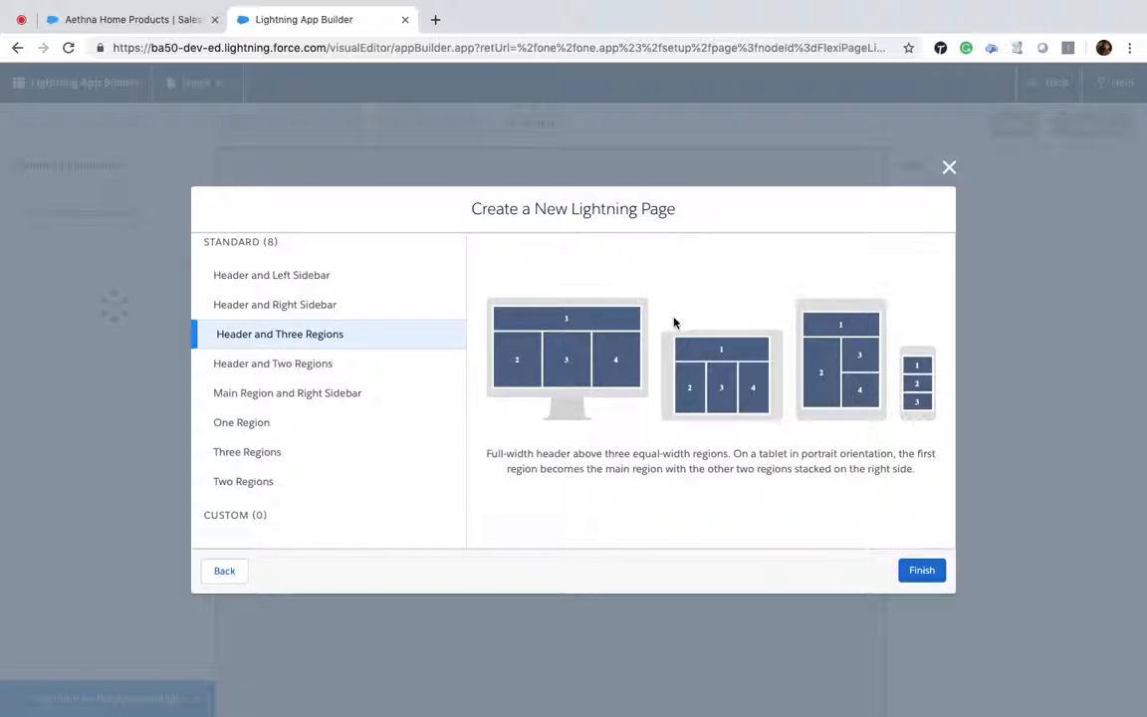
click(920, 571)
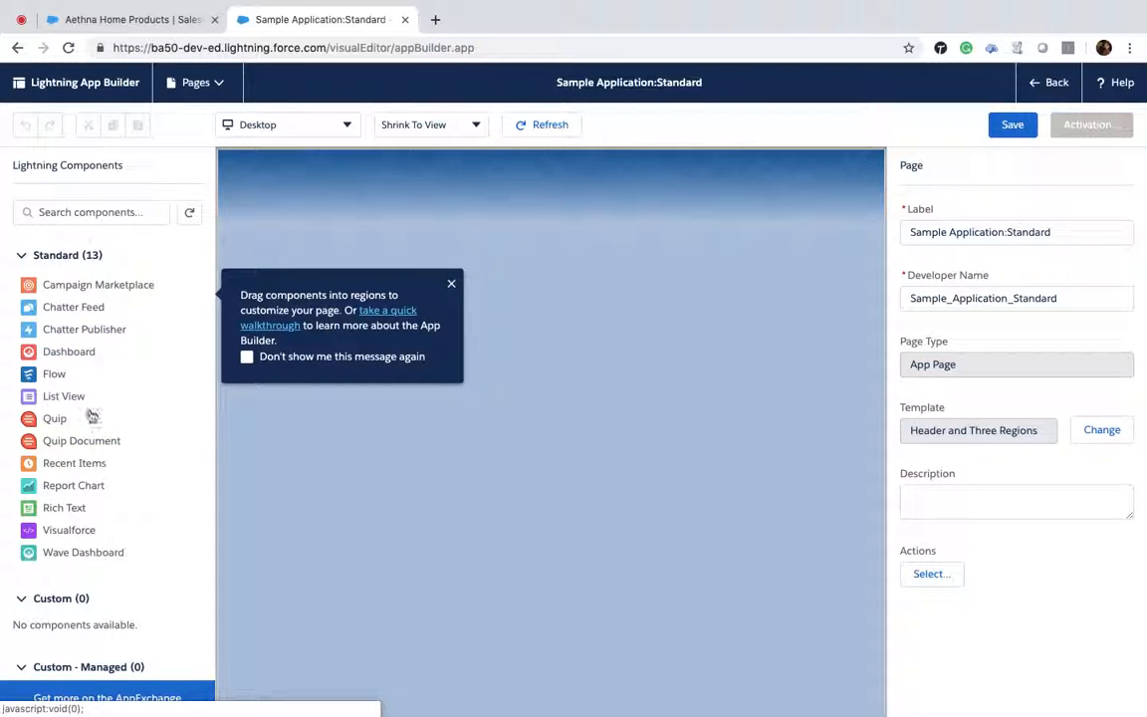
click(453, 286)
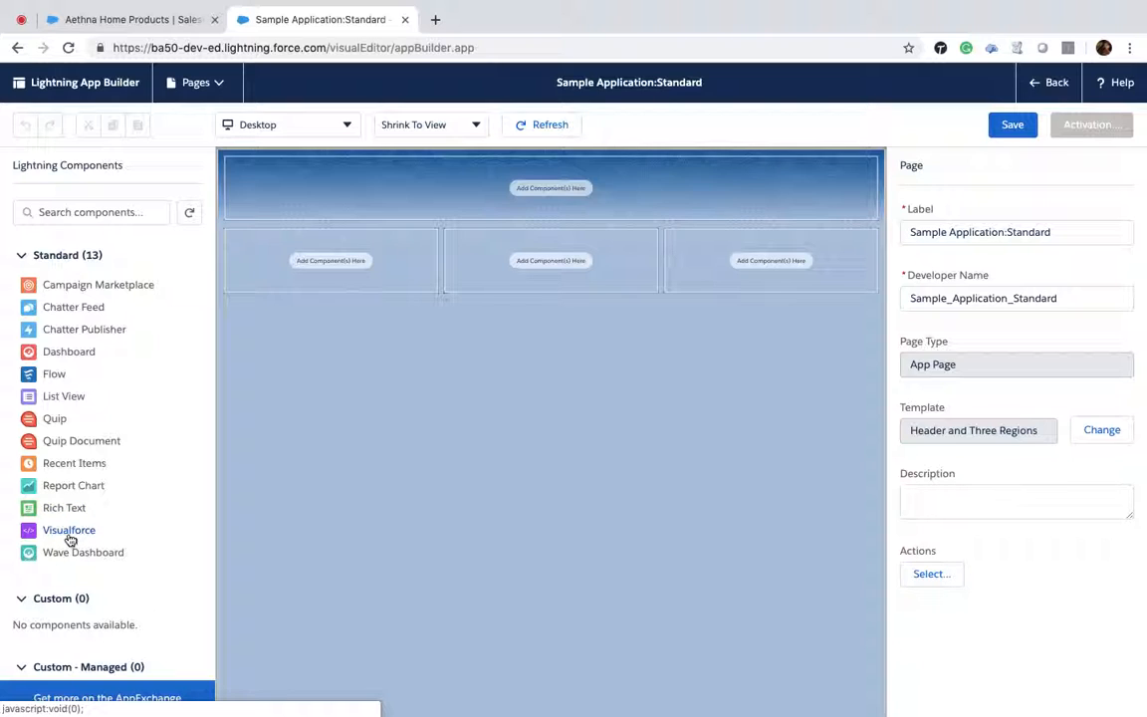
Step: Place a Visualforce component in the header region and open its page name options
drag(63, 535, 525, 193)
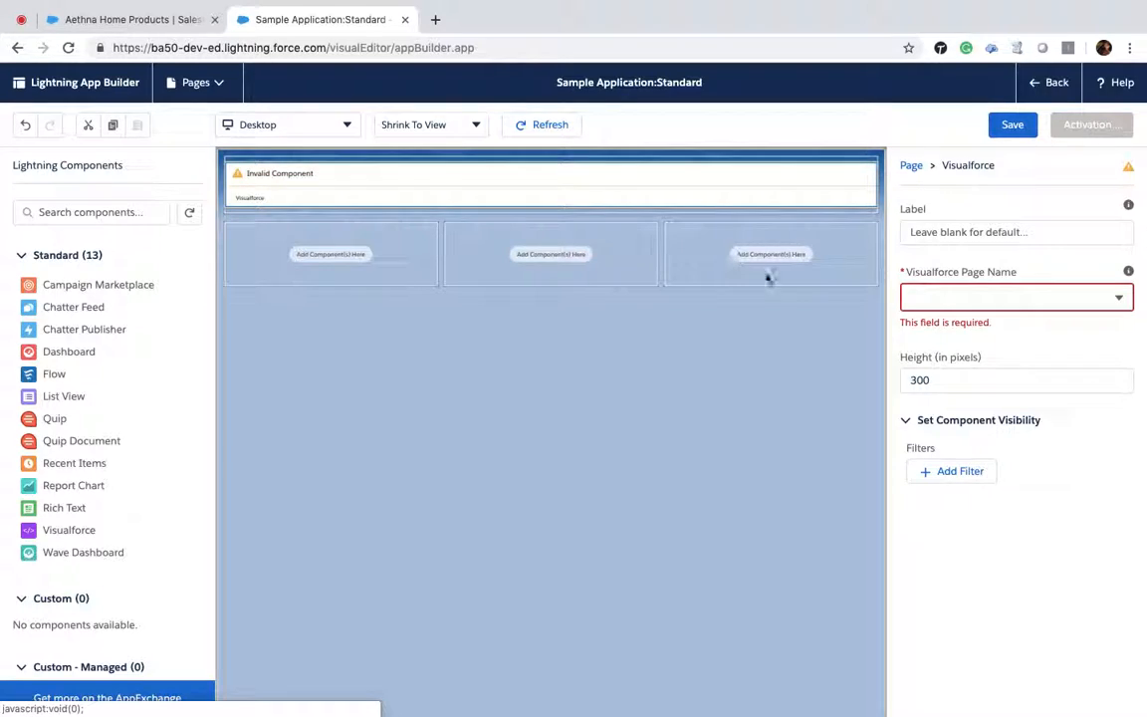
click(1119, 299)
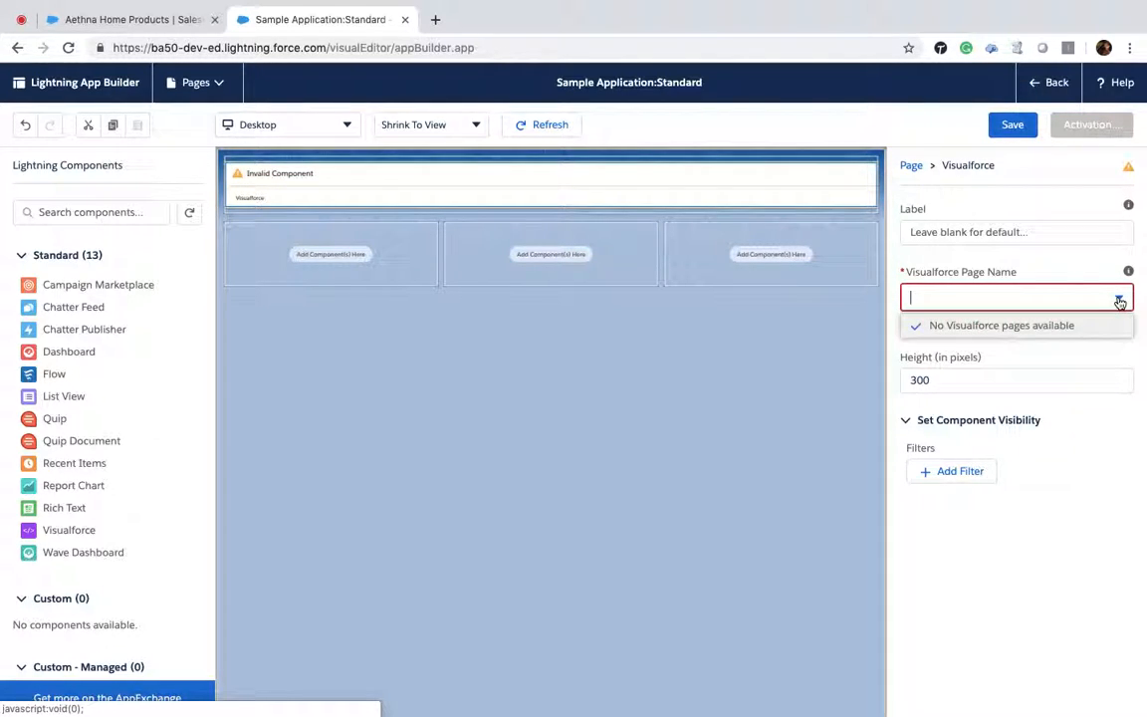
Step: Switch to the account tab and open Setup in a new tab
click(109, 19)
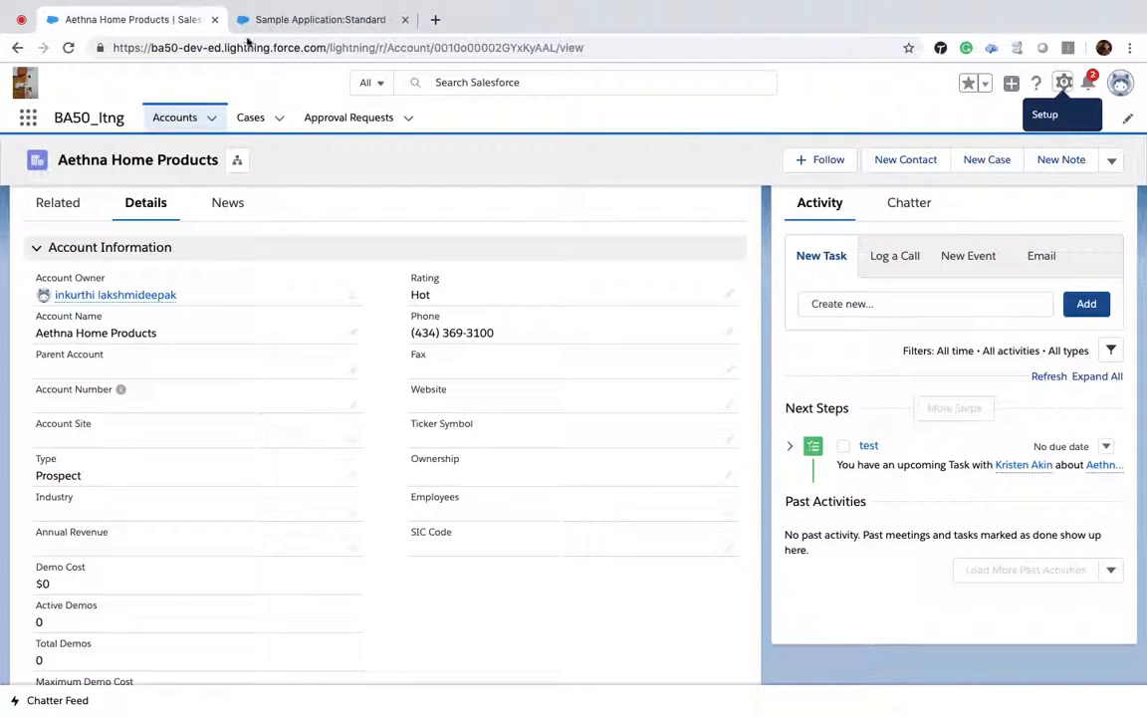
click(1069, 89)
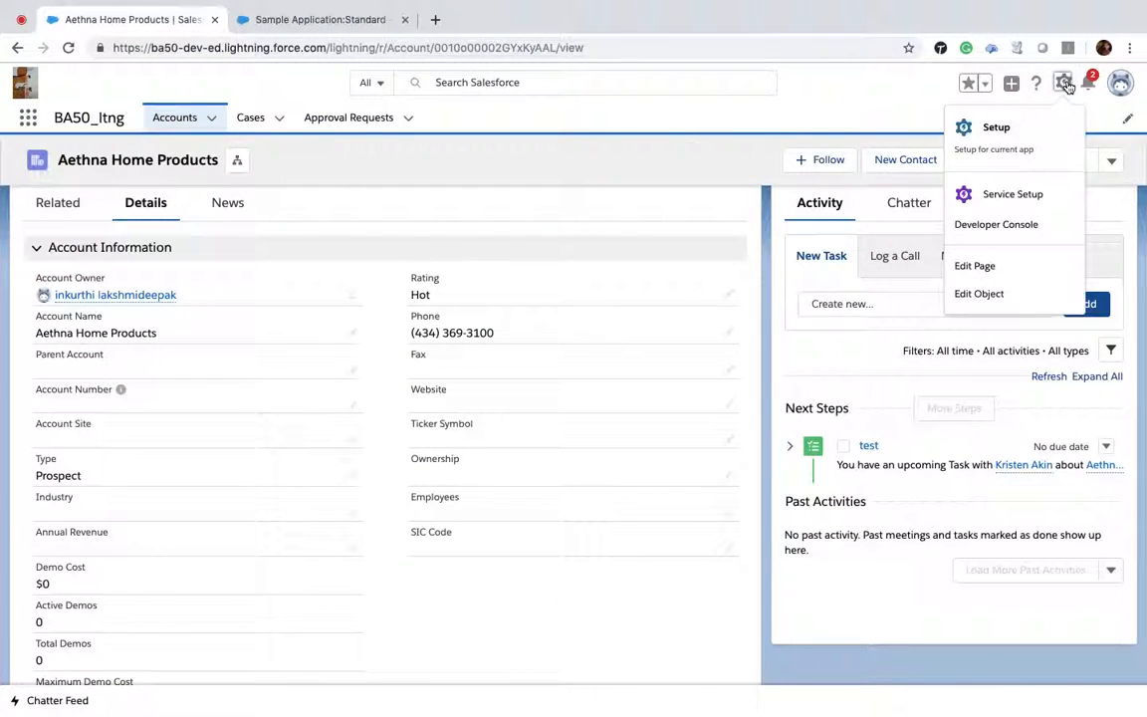
click(999, 140)
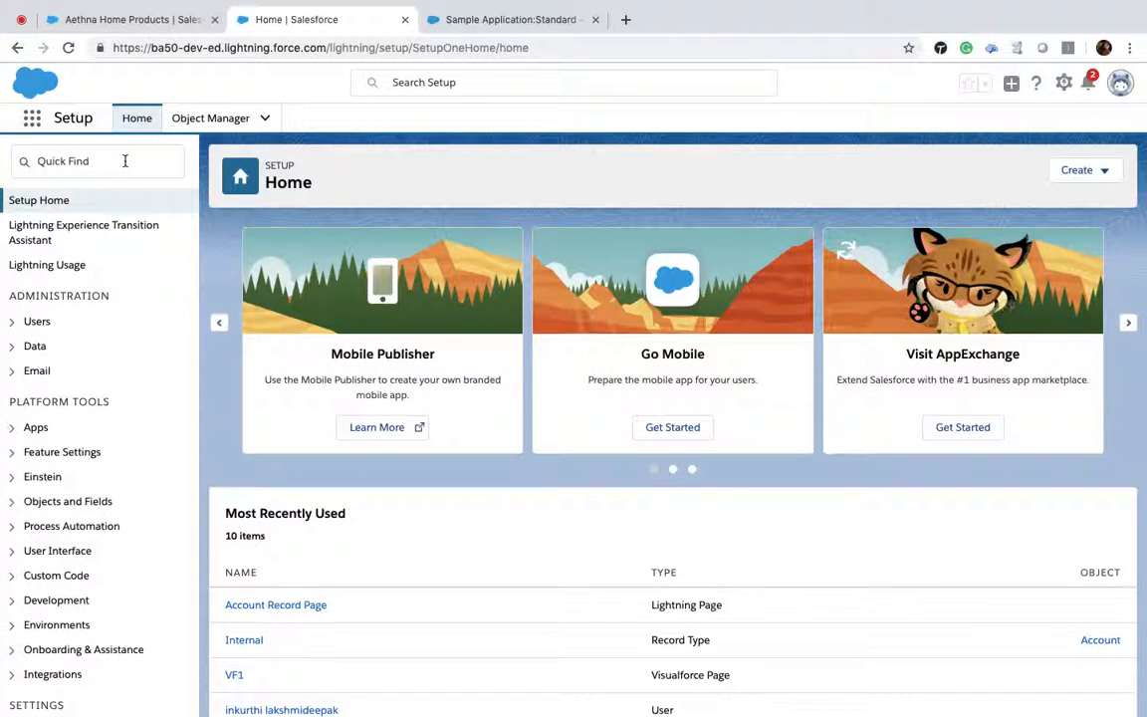
Step: Find Visualforce Pages in Setup and open the AccountsDisplay page in a new tab
click(125, 160)
text(v)
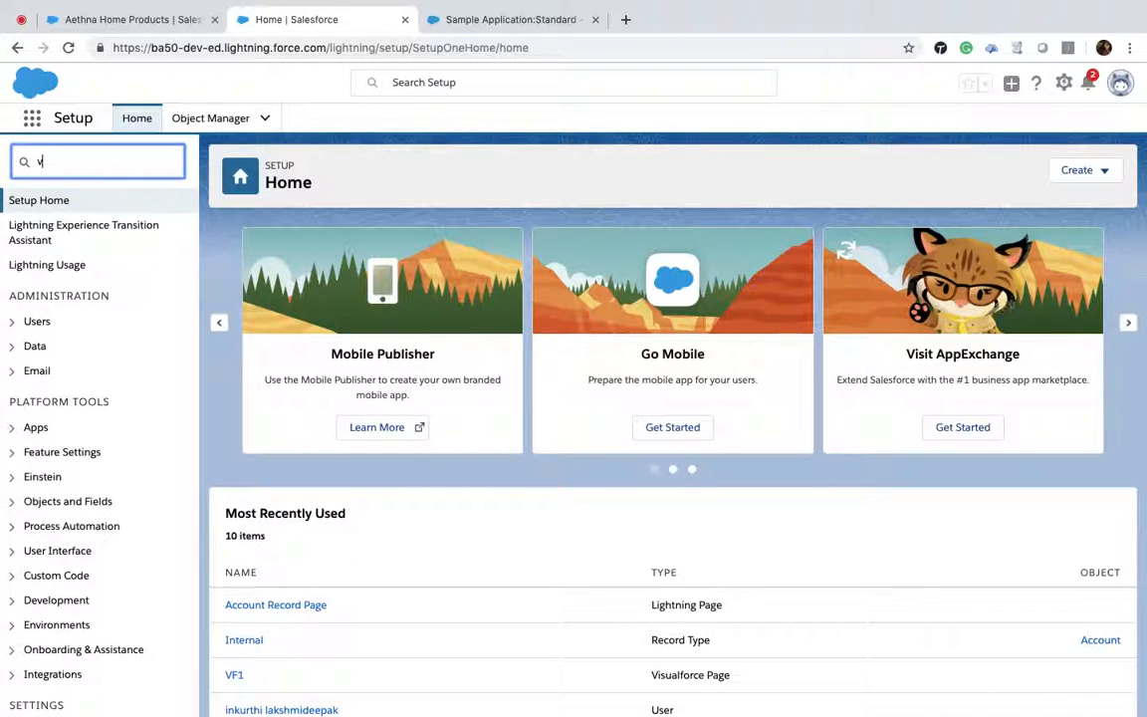
text(isual)
click(101, 253)
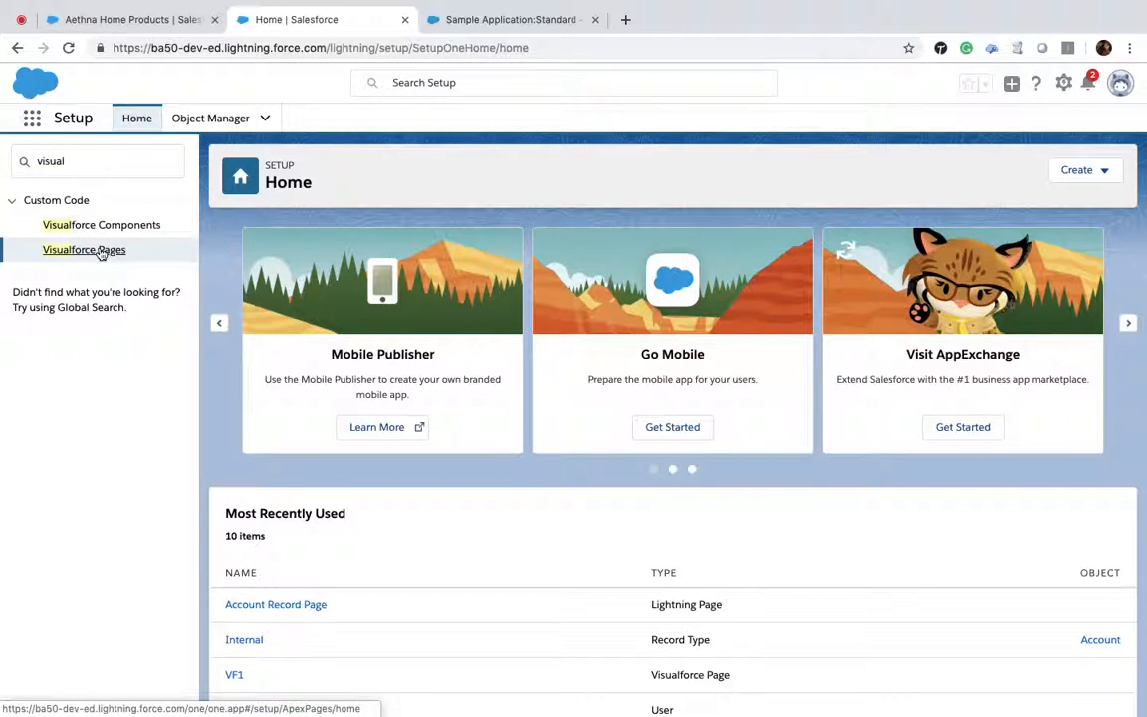
click(95, 253)
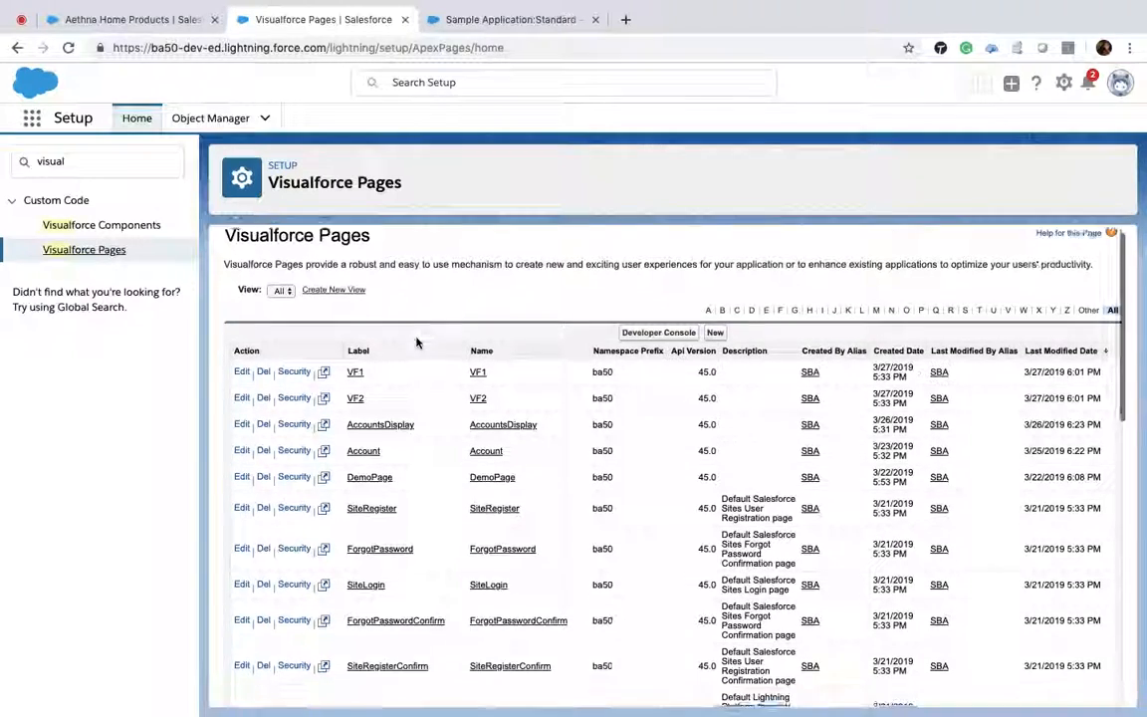
scroll(417, 342, down, 2)
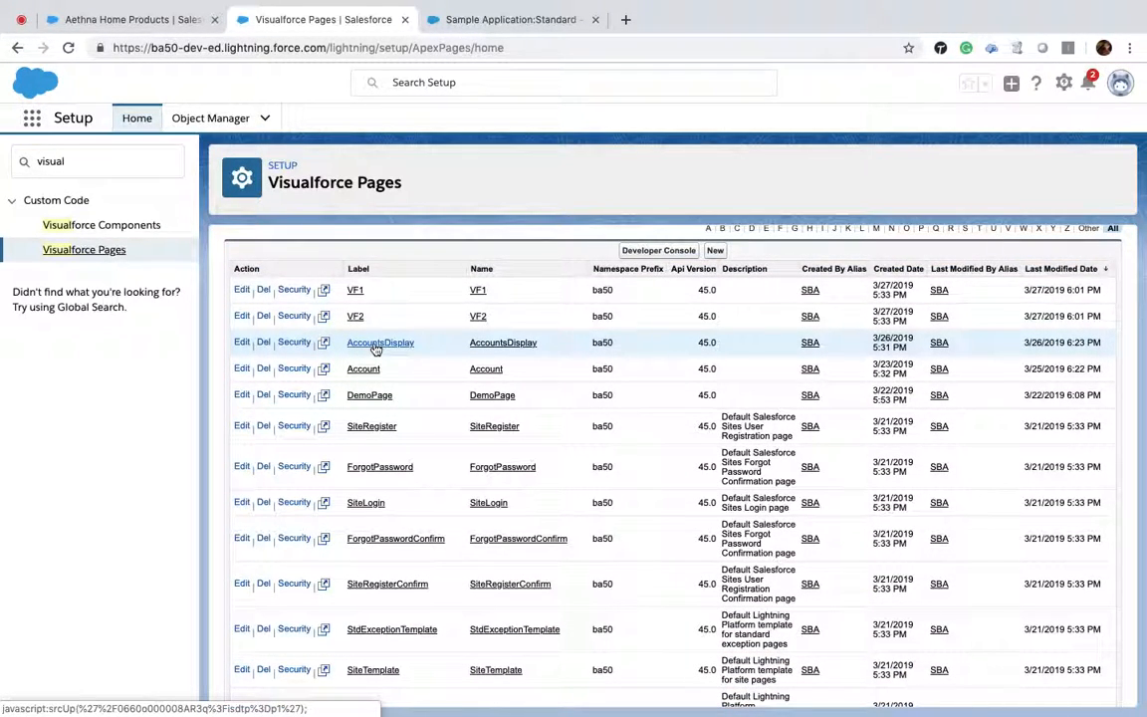
click(375, 344)
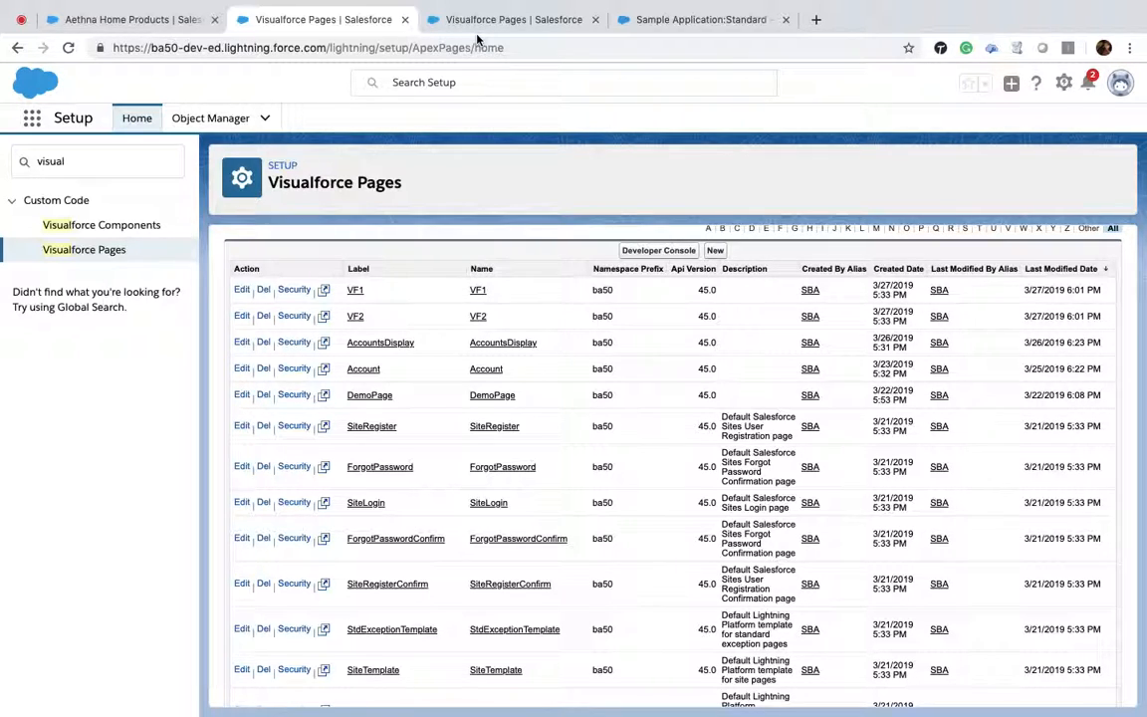
click(477, 21)
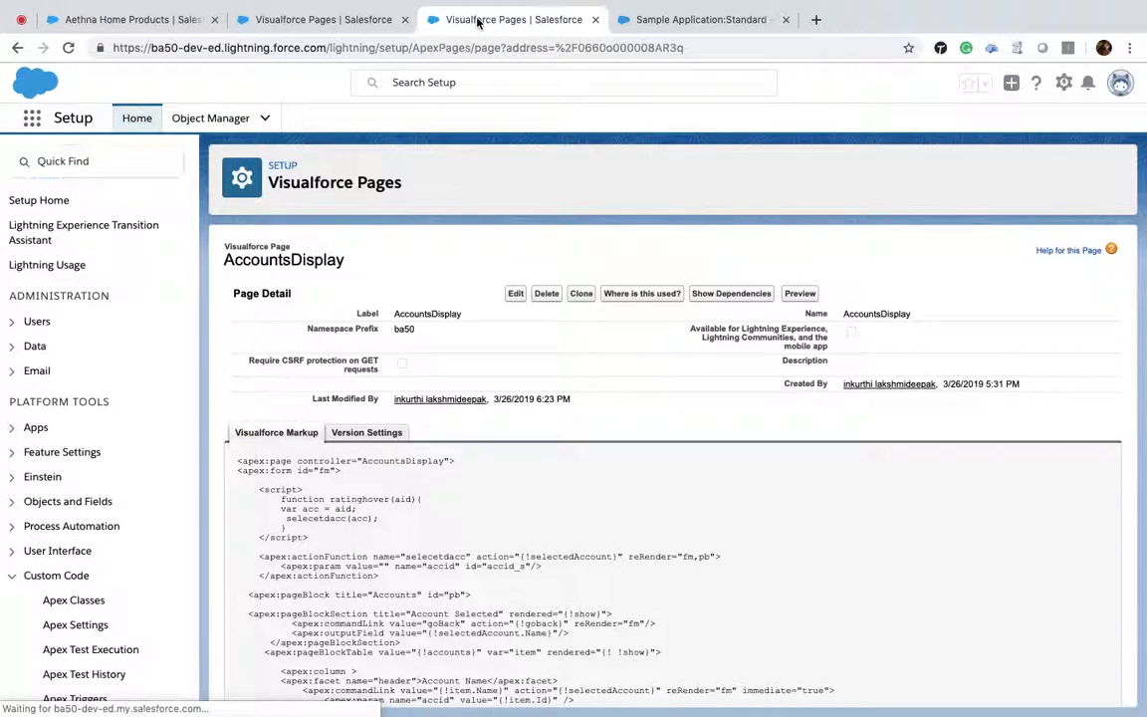
Step: Edit AccountsDisplay to make it available for Lightning Experience, Lightning Communities and the mobile app, and save
click(516, 298)
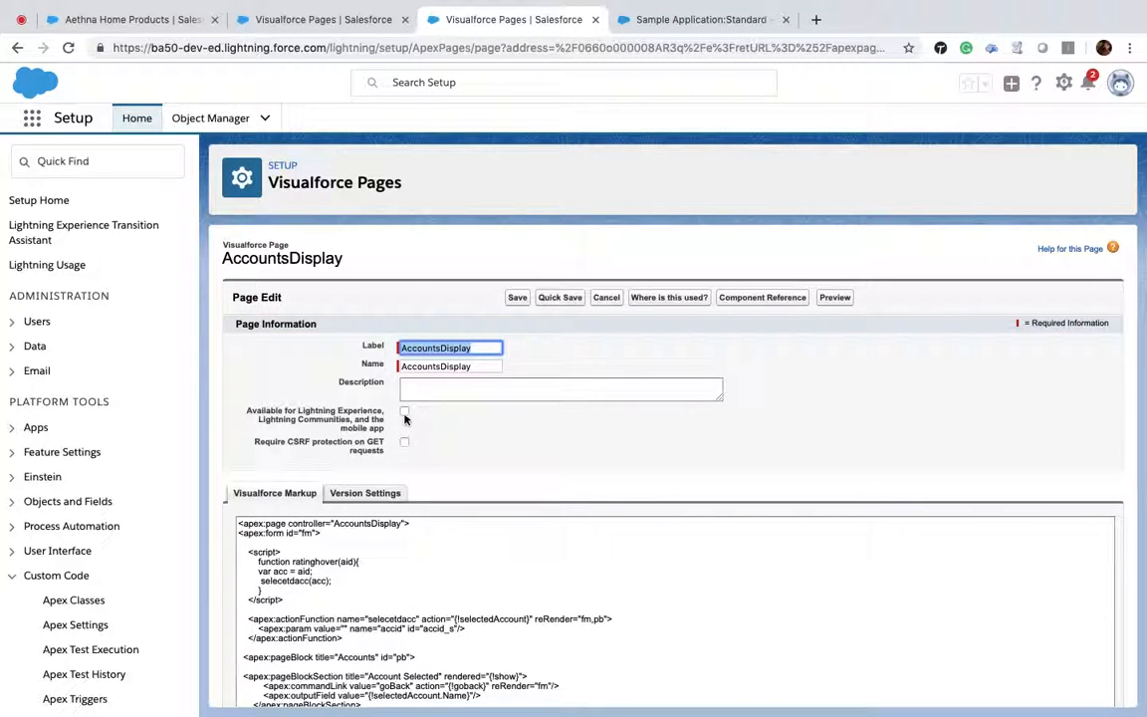
click(405, 416)
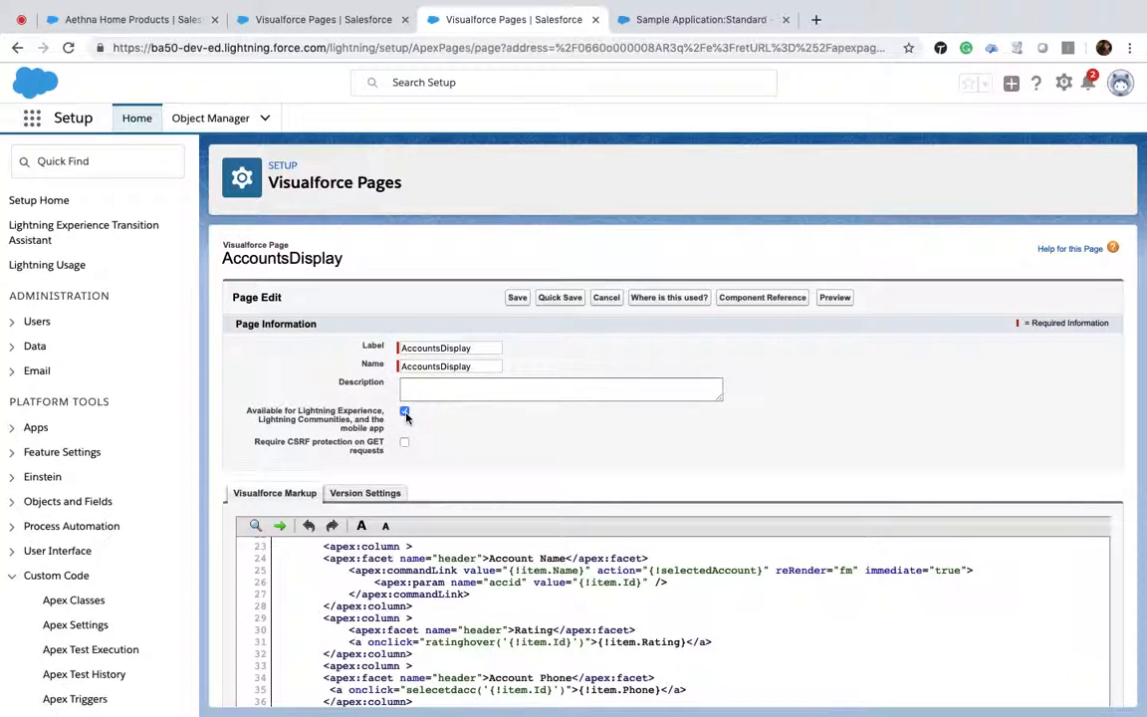
click(515, 299)
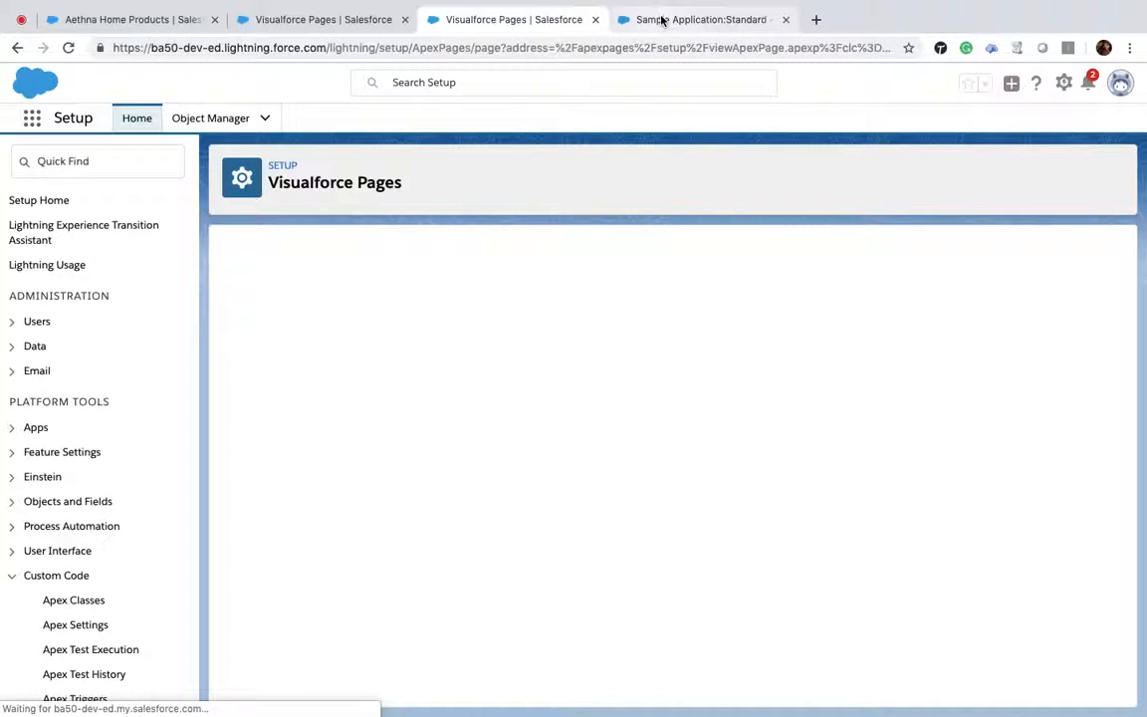
Step: Replace the header's invalid Visualforce component with a new Visualforce component set to the AccountsDisplay page
click(661, 20)
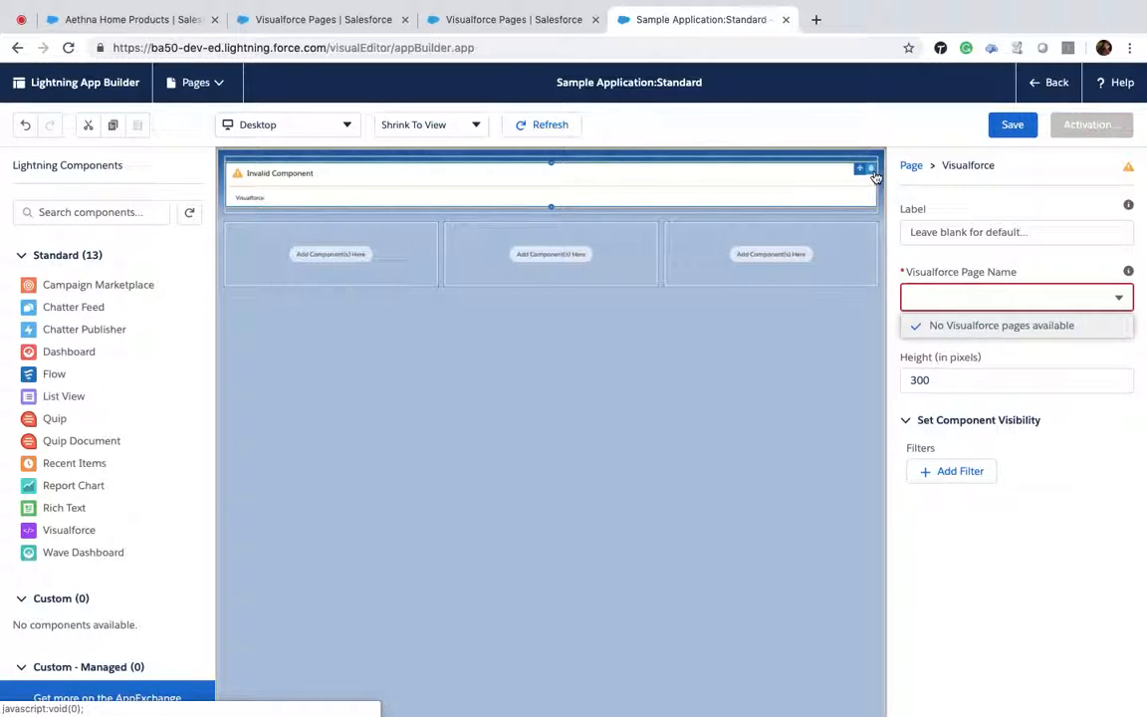
click(872, 170)
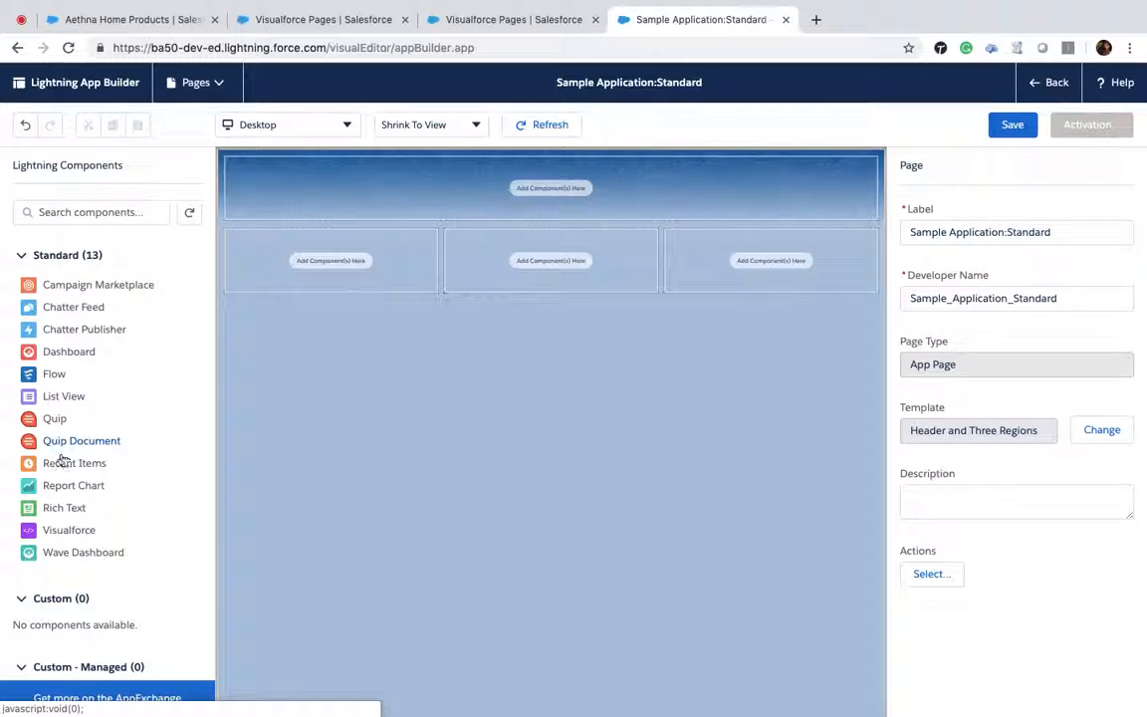
drag(67, 530, 540, 182)
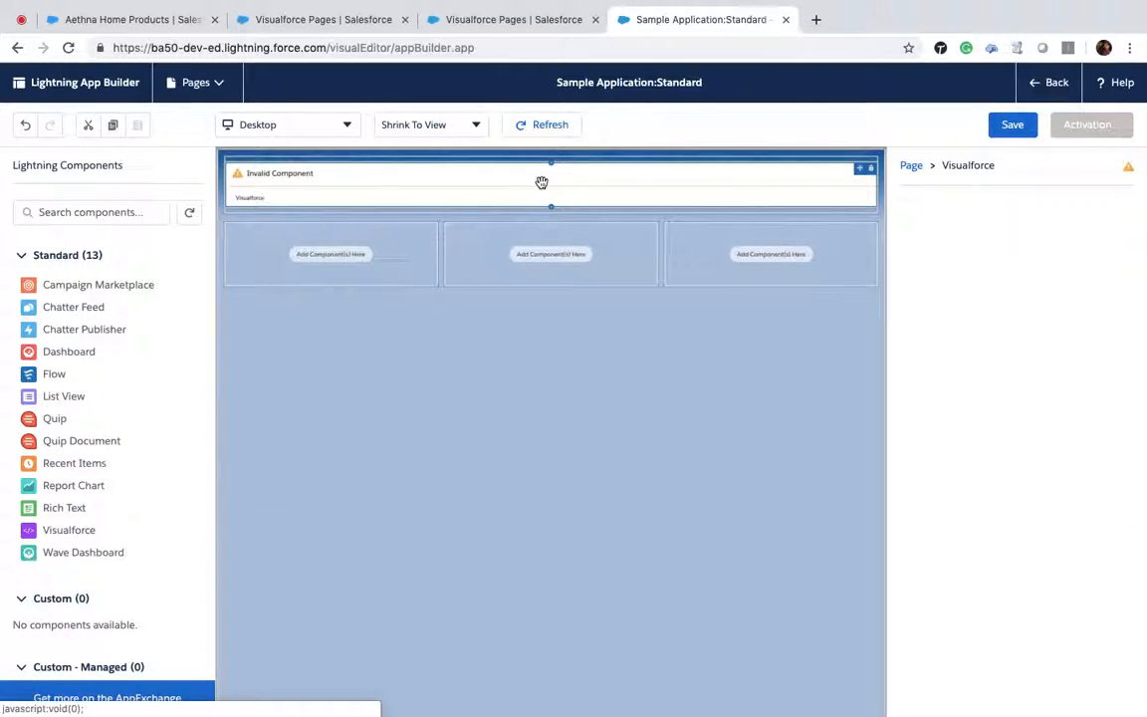
click(1120, 300)
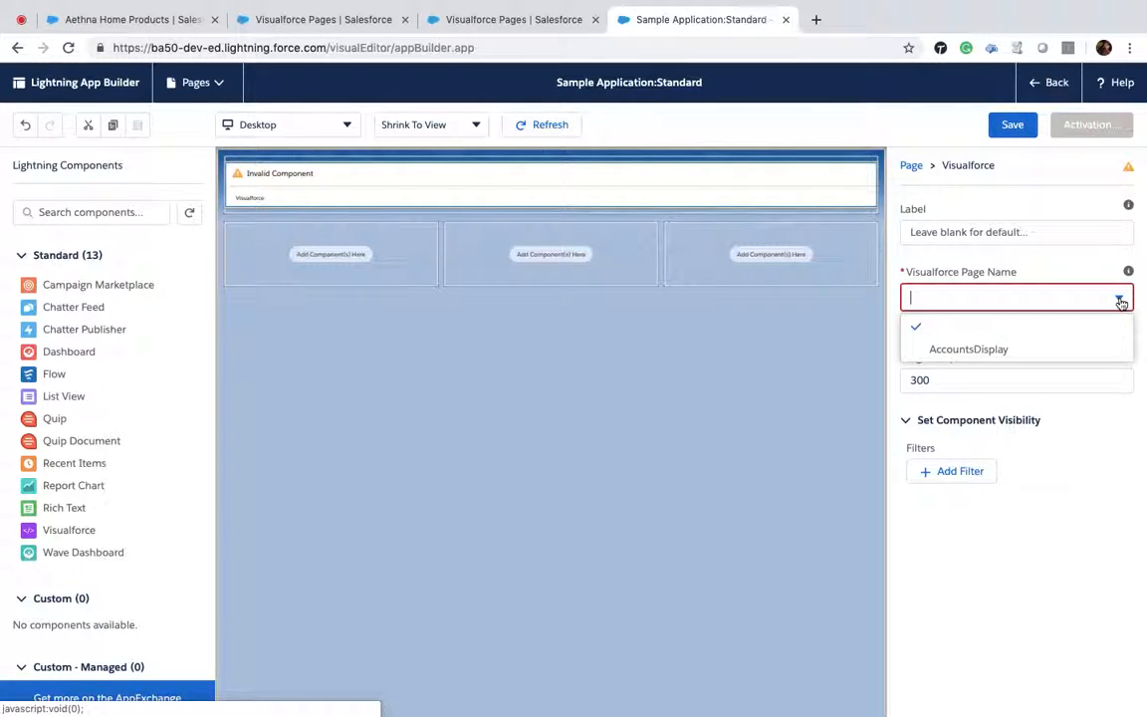
click(1006, 350)
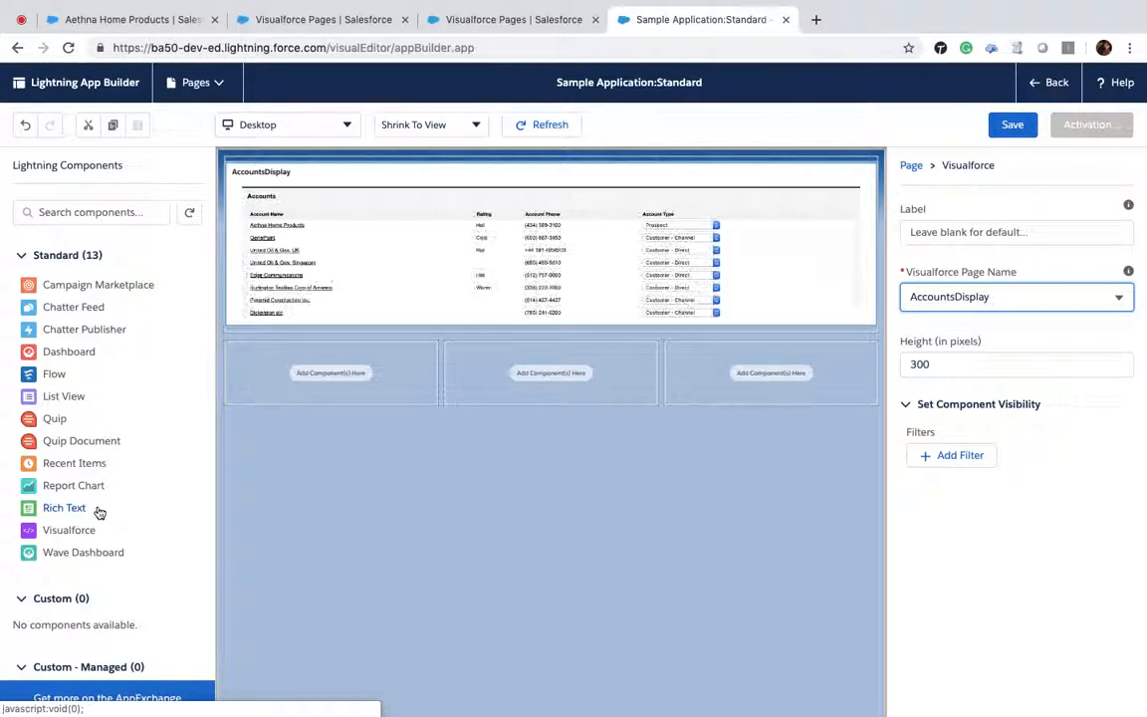
Step: Add a Visualforce component showing AccountsDisplay to each of the three lower regions
drag(83, 532, 287, 370)
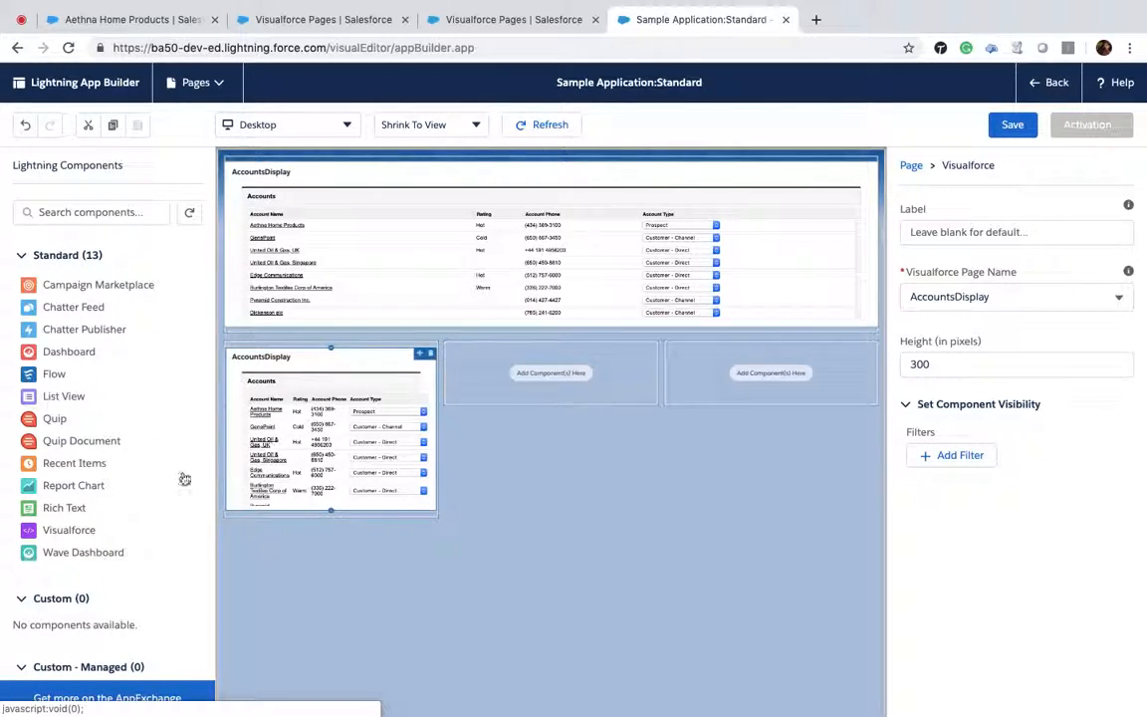
drag(73, 530, 533, 366)
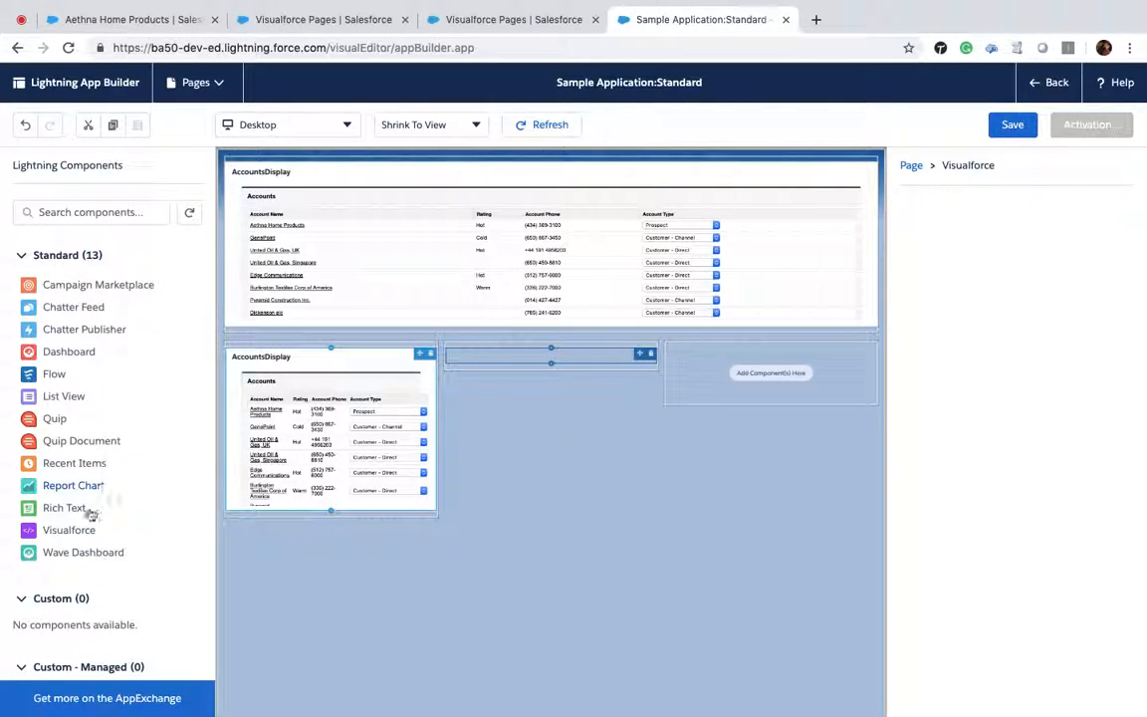
drag(72, 531, 737, 363)
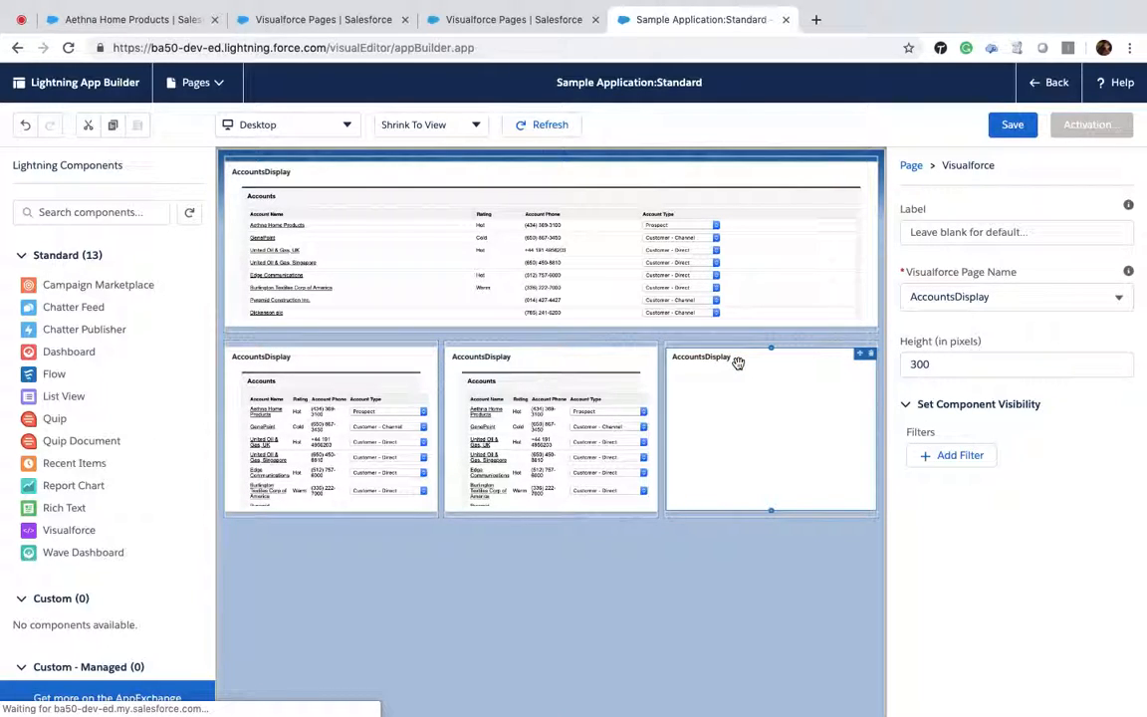
Step: Save the app page and open its activation settings
click(1012, 125)
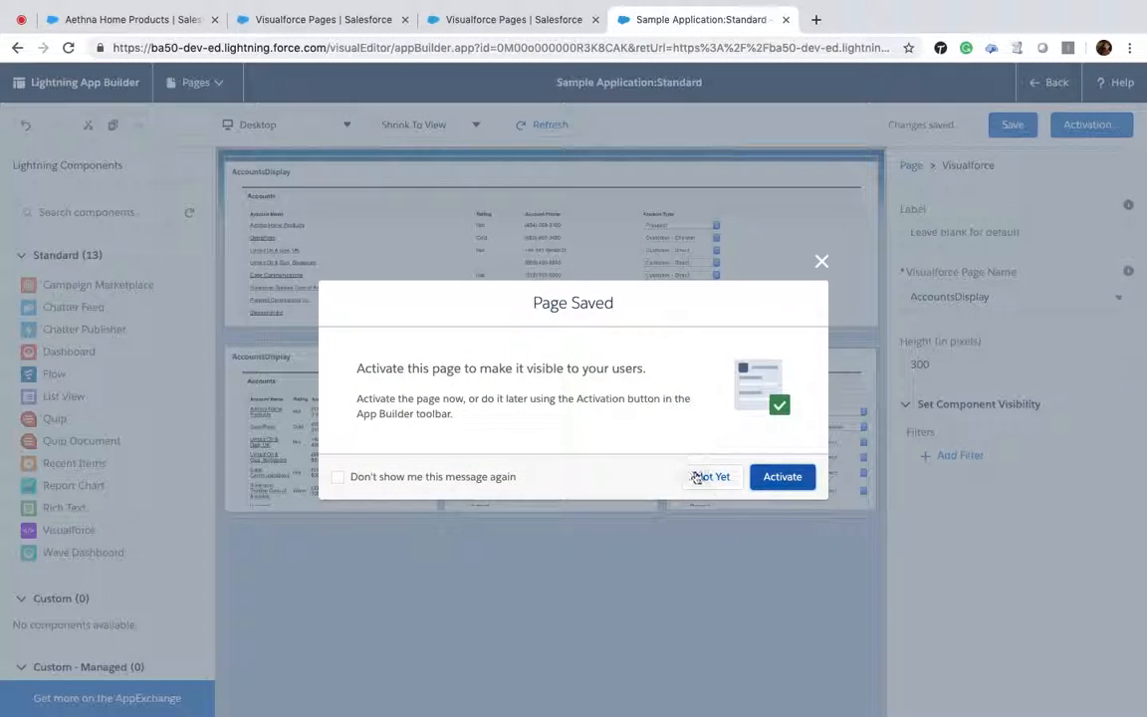
click(696, 477)
scroll(20, 527, down, 1)
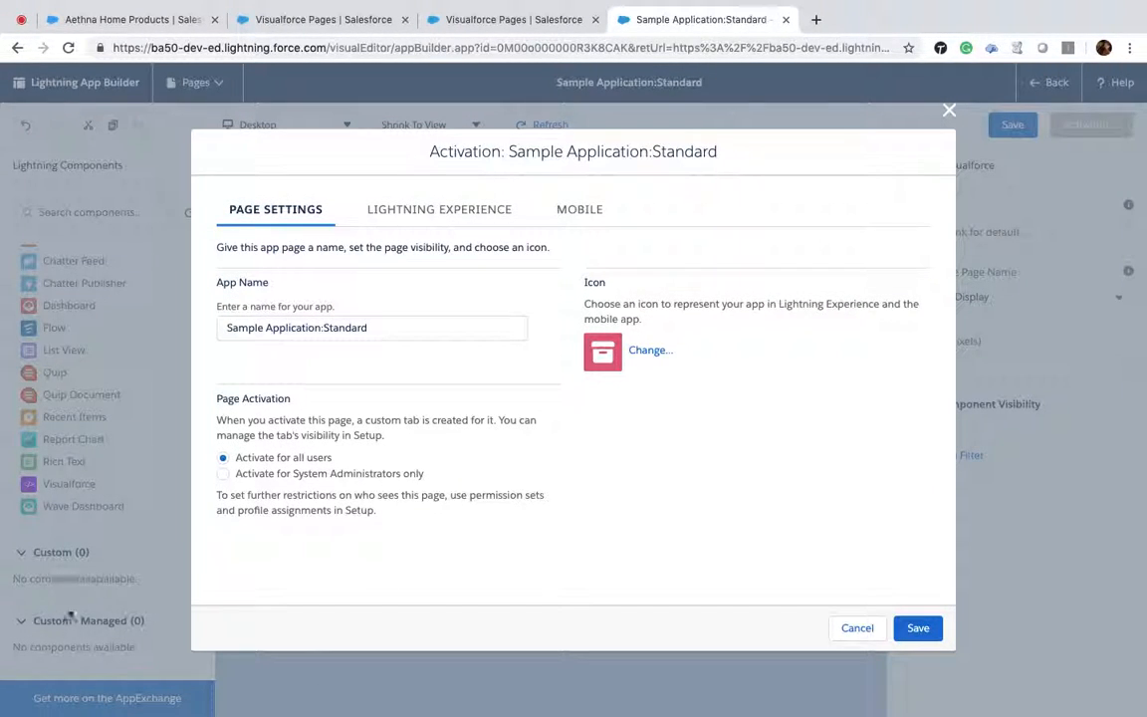
Step: Choose the heart icon for the app, save the activation for all users and finish
click(645, 361)
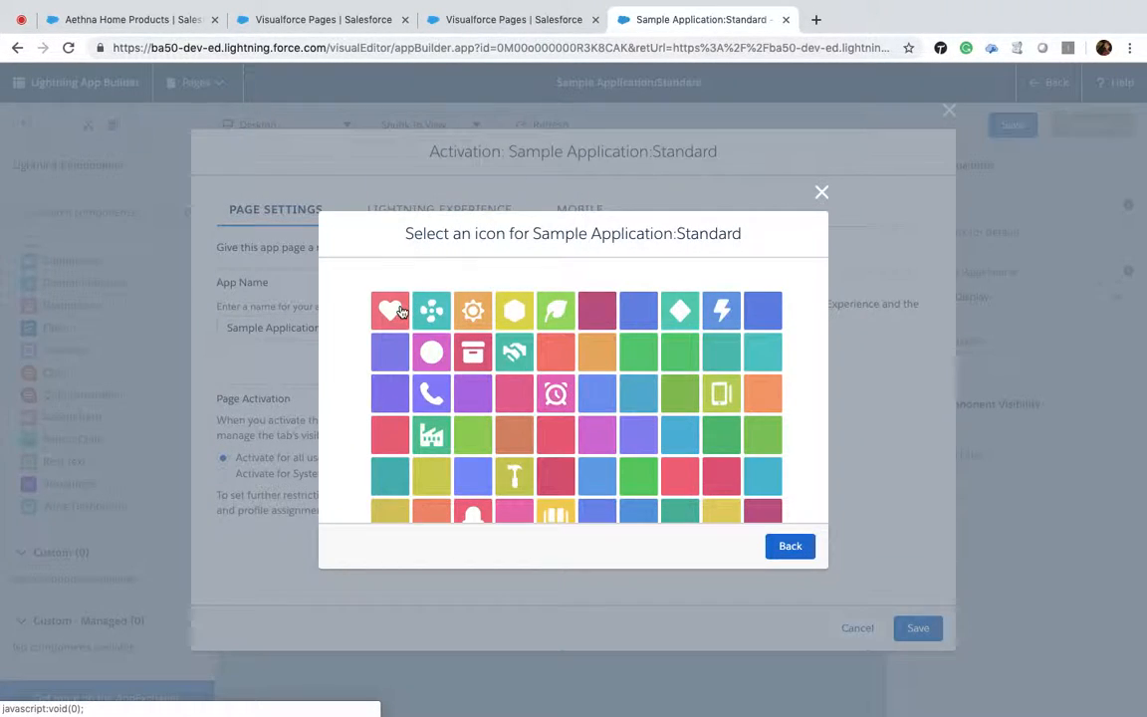
click(394, 310)
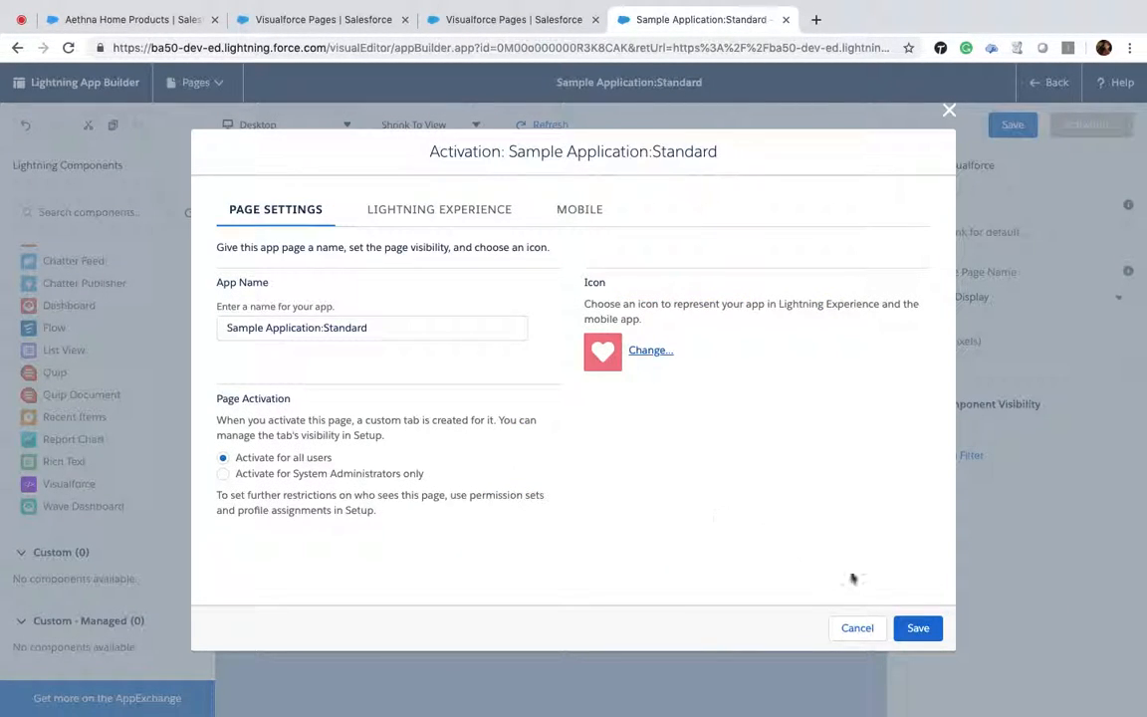
click(917, 628)
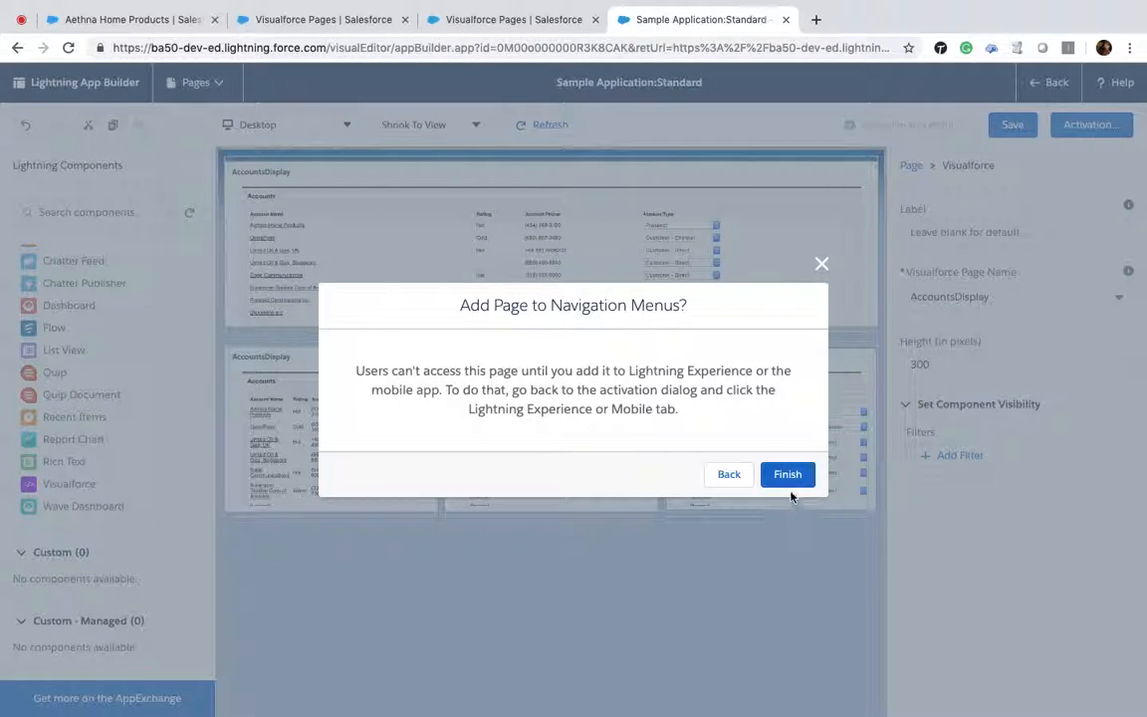
click(787, 475)
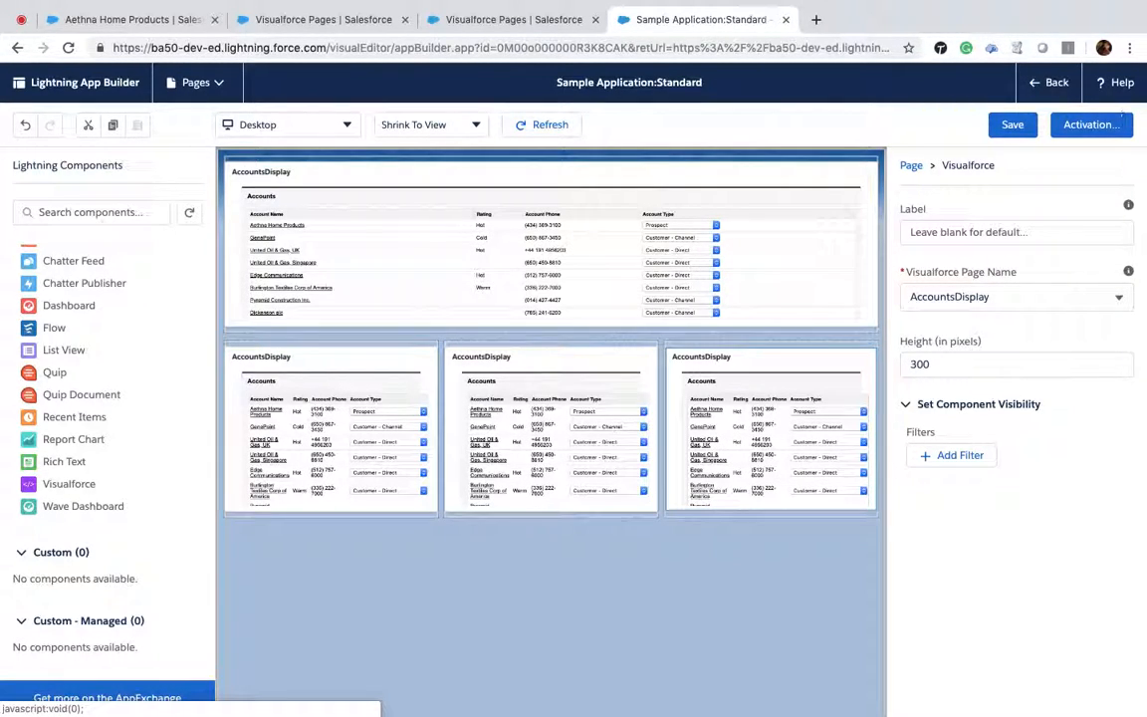
Step: Save the page again and exit the Lightning App Builder
click(1012, 126)
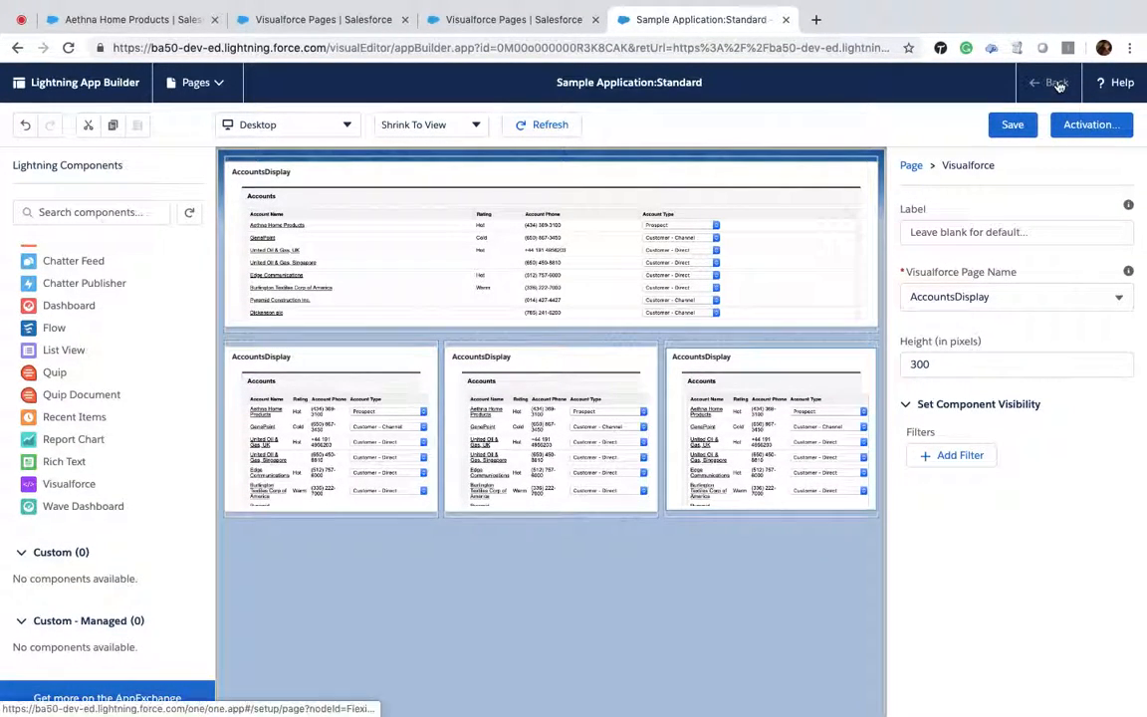
click(1055, 85)
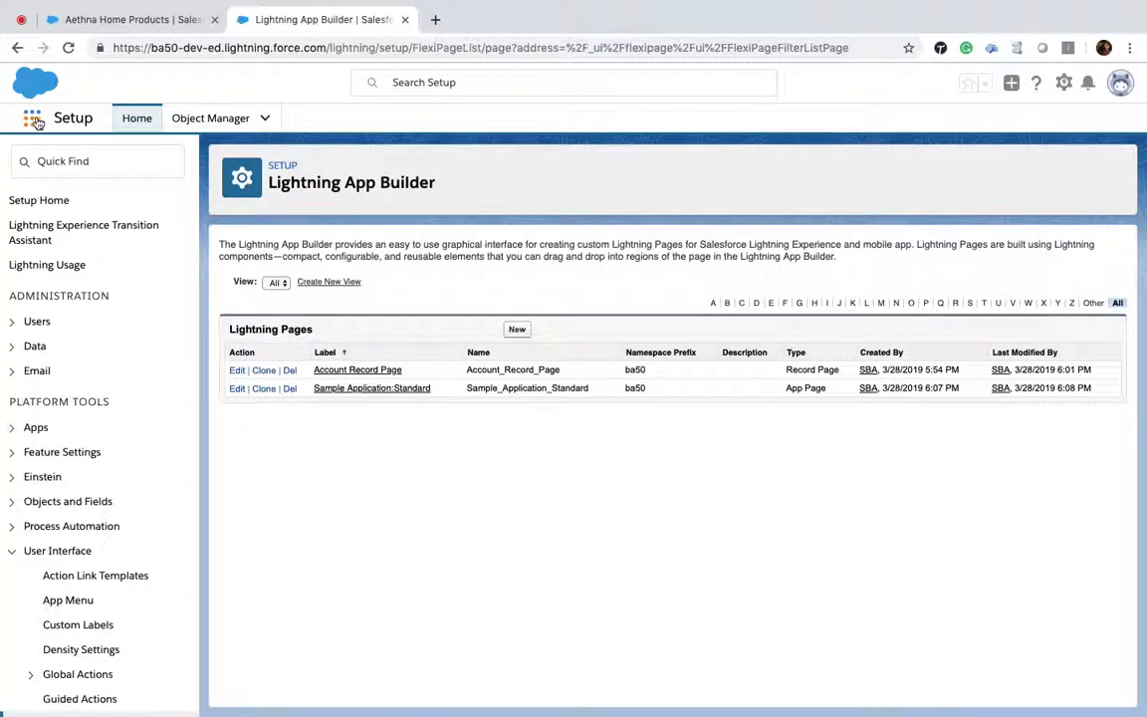
Step: Open the Sample Application:Standard page through the App Launcher within the BA50_Ltng app
click(33, 118)
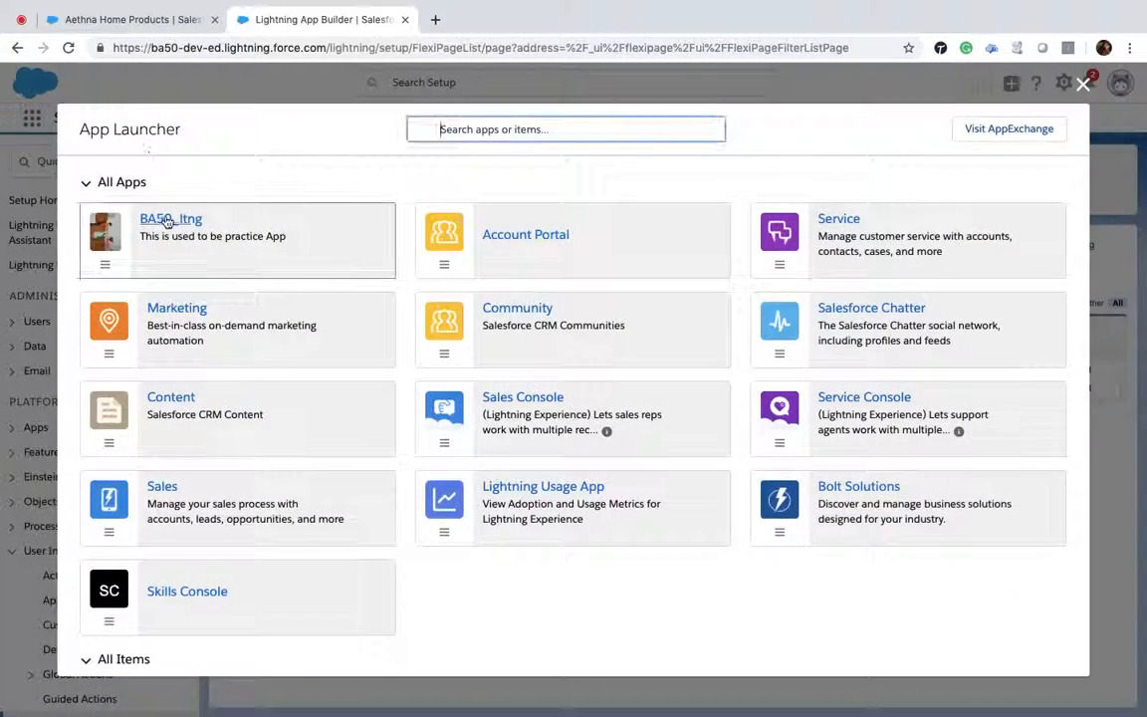
click(167, 223)
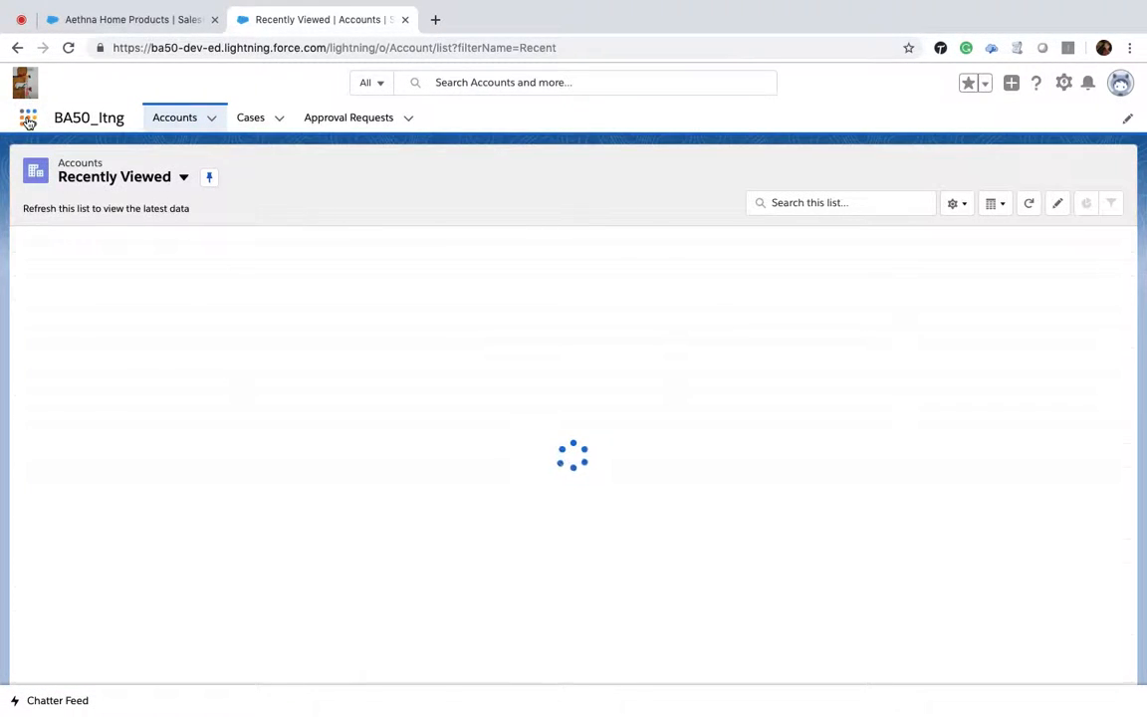
click(28, 118)
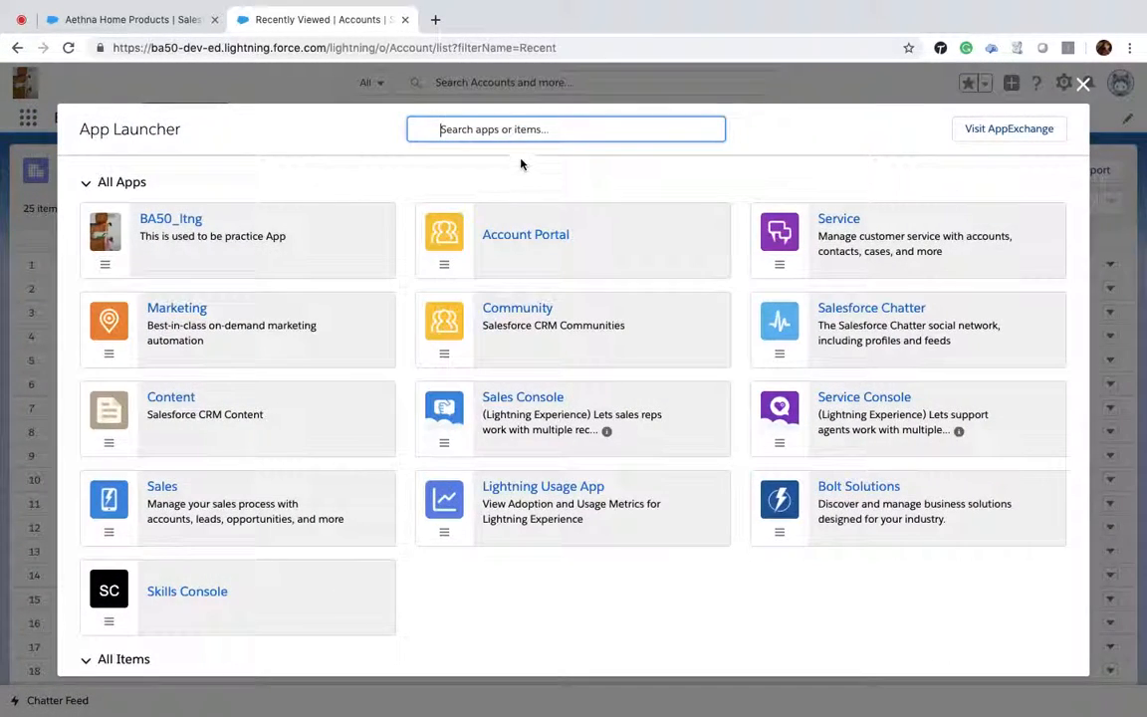
text(Lightnin)
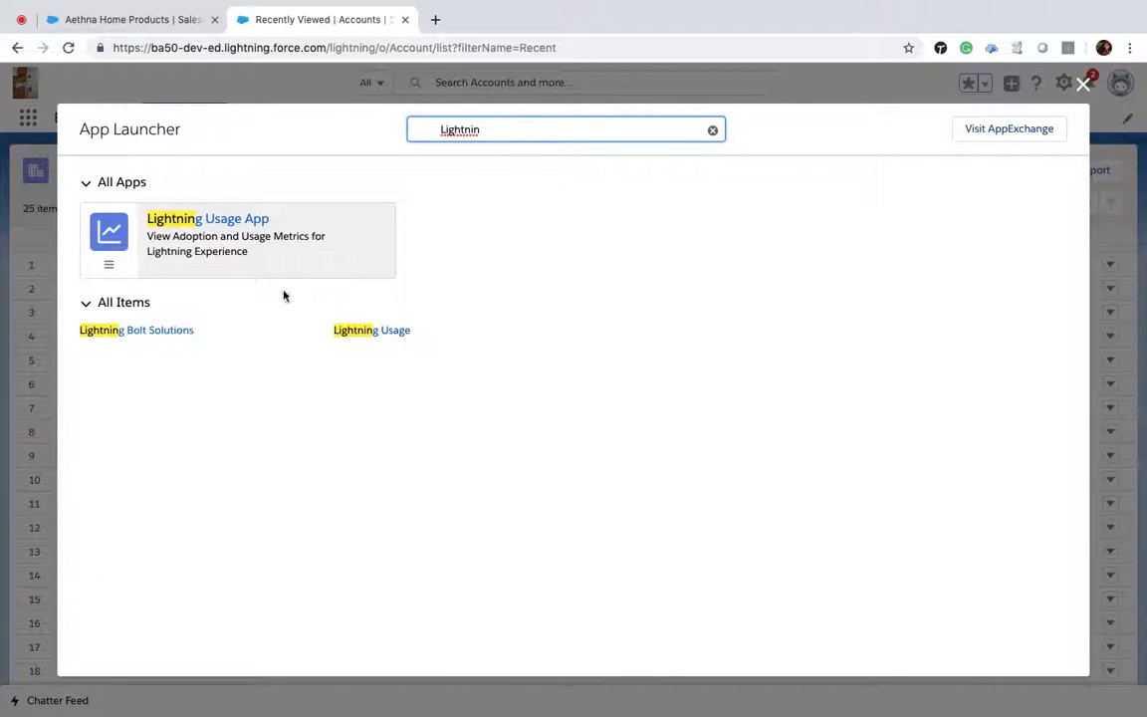
click(713, 130)
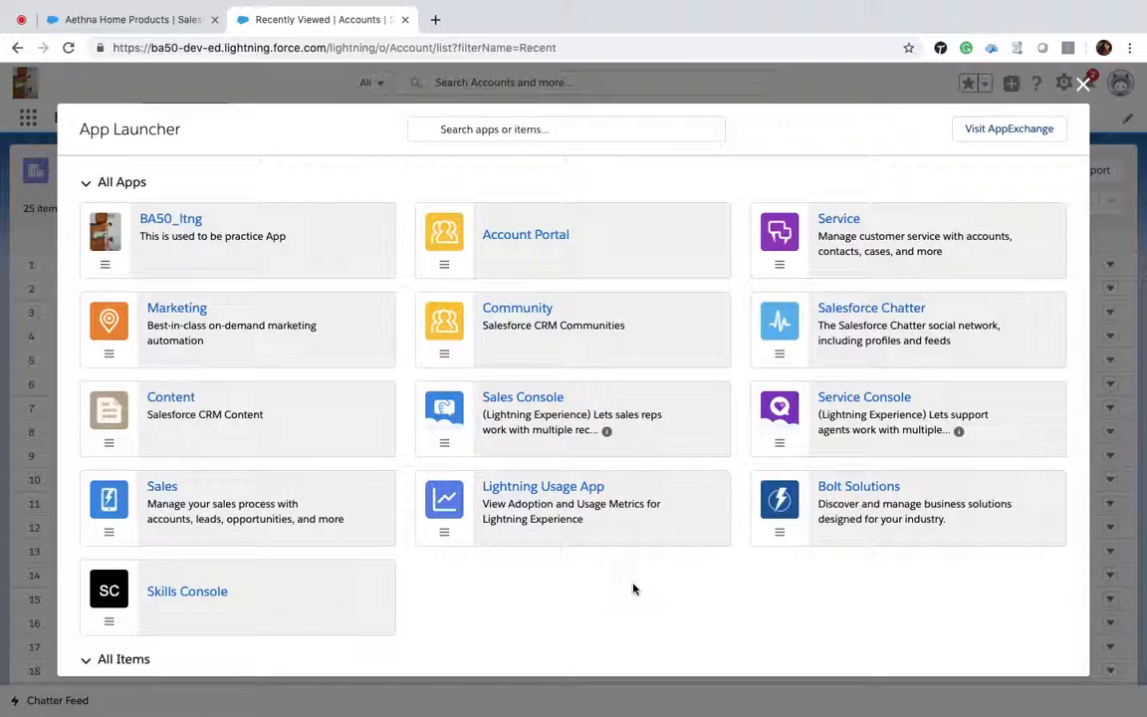
scroll(633, 587, down, 2)
scroll(633, 590, up, 2)
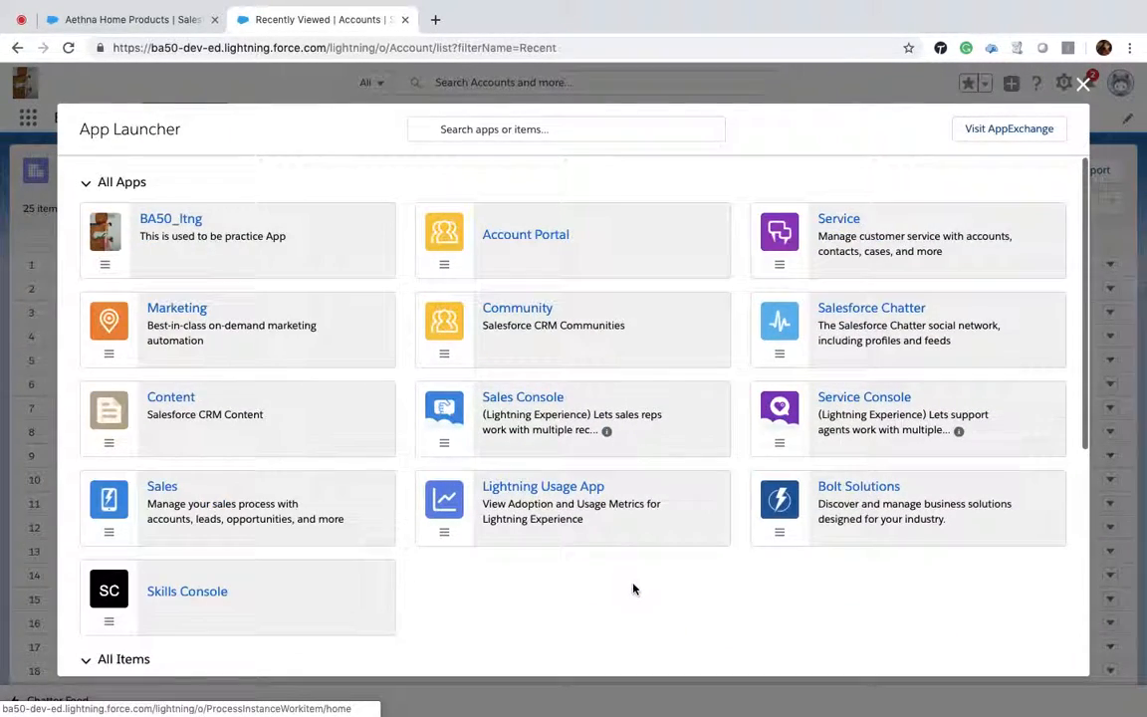
scroll(633, 589, down, 8)
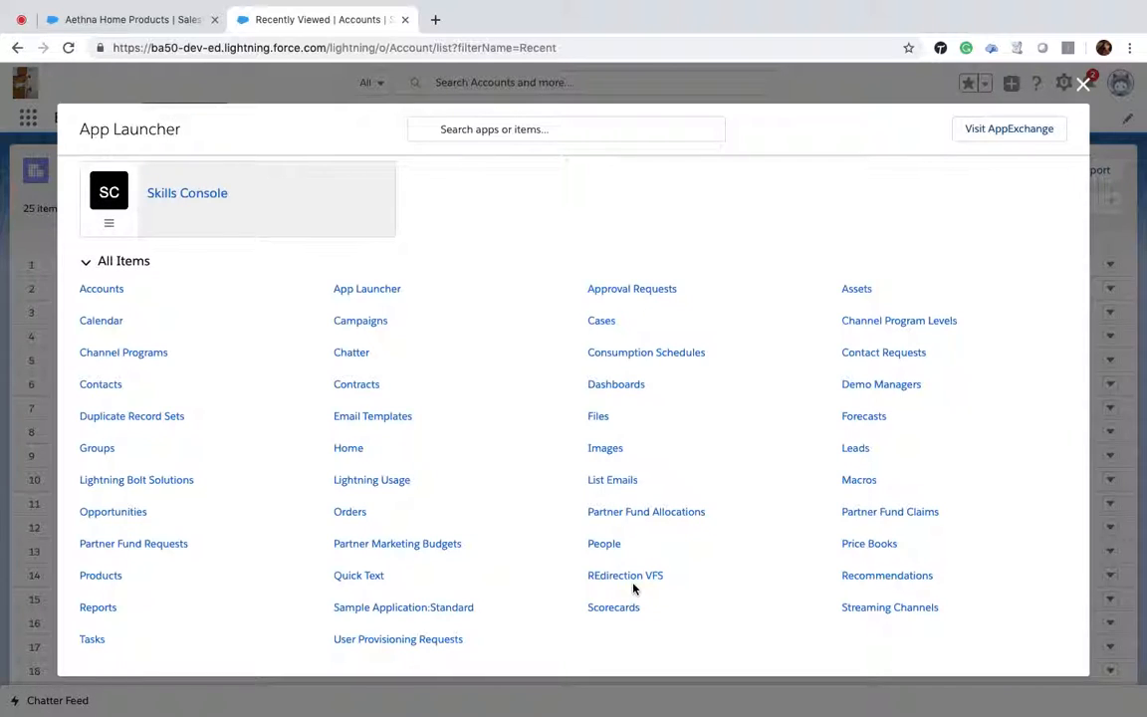
click(388, 610)
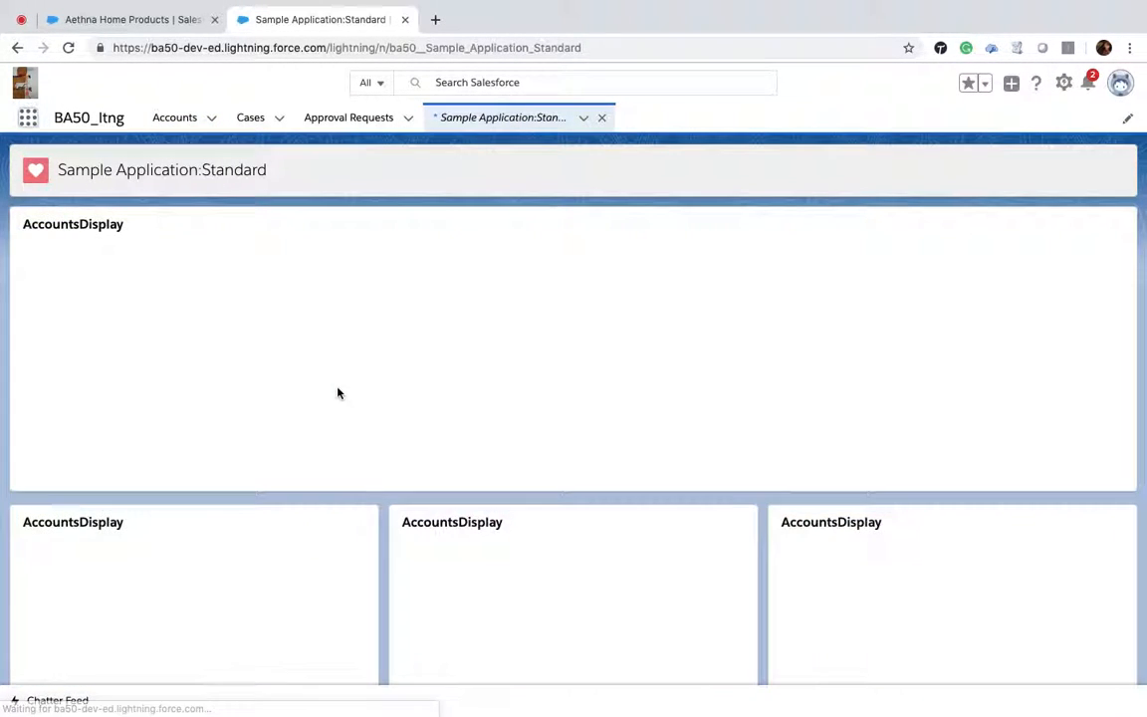
Step: Add the Sample Application:Standard page to the navigation bar
click(584, 119)
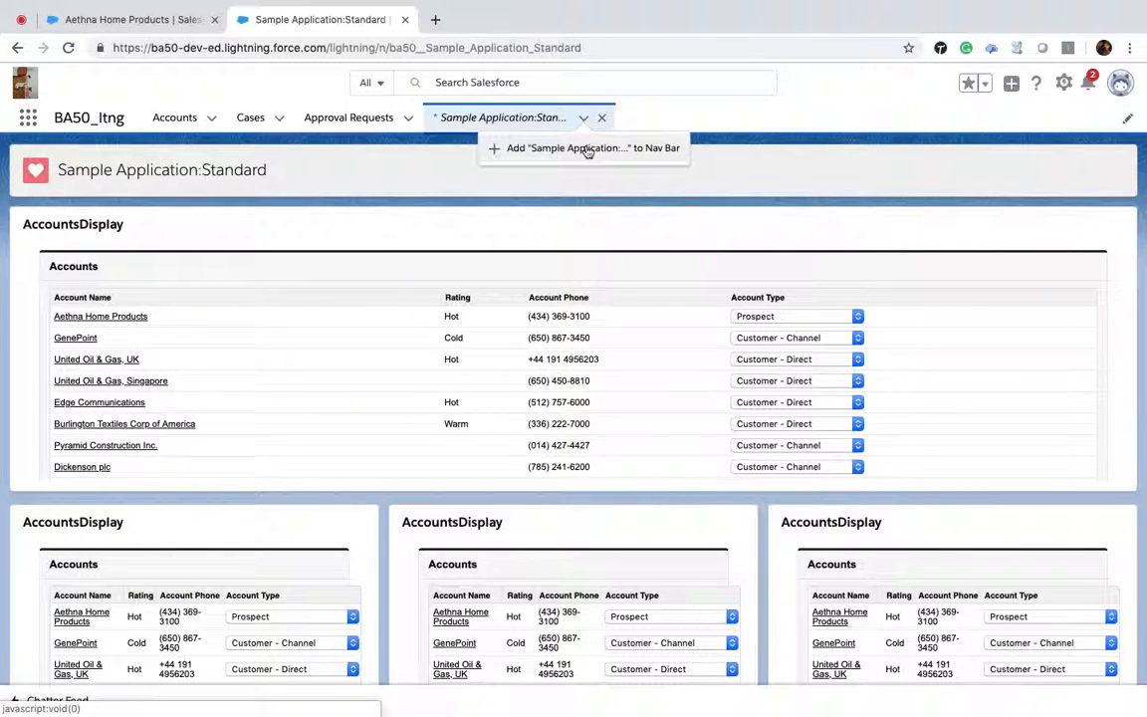
click(588, 149)
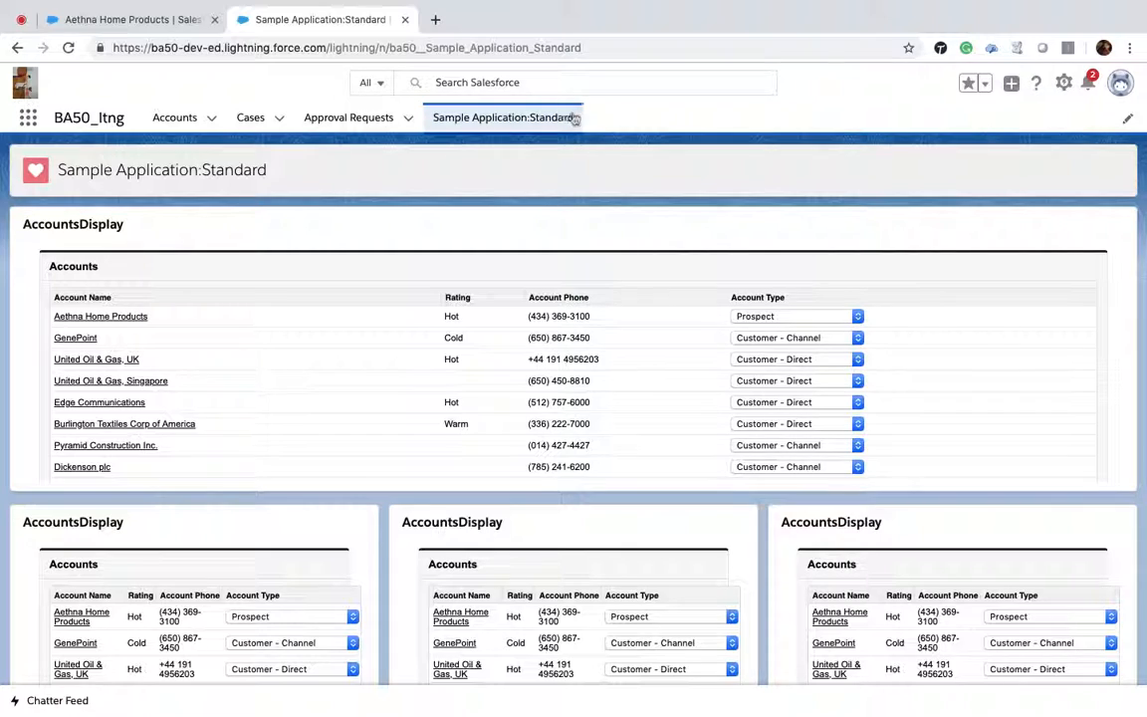
Step: Scroll through the page to examine the four AccountsDisplay components and their account lists
scroll(737, 288, down, 3)
scroll(737, 289, up, 3)
scroll(373, 512, down, 3)
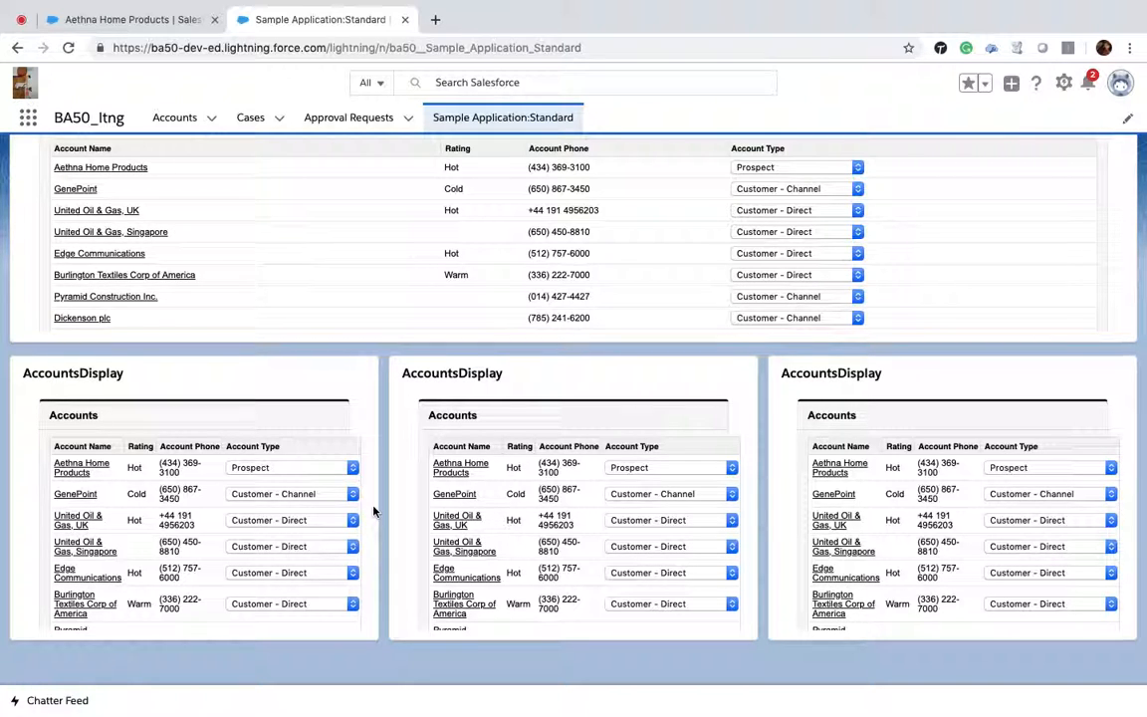
scroll(374, 510, down, 1)
scroll(373, 511, up, 2)
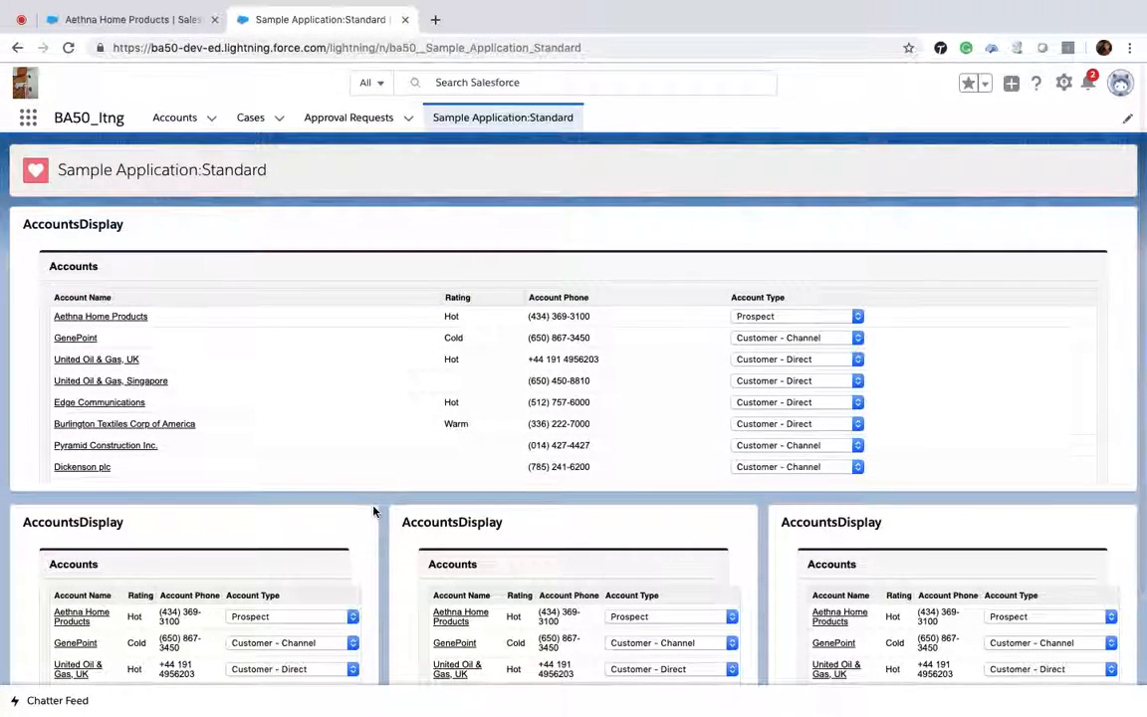
scroll(207, 323, down, 3)
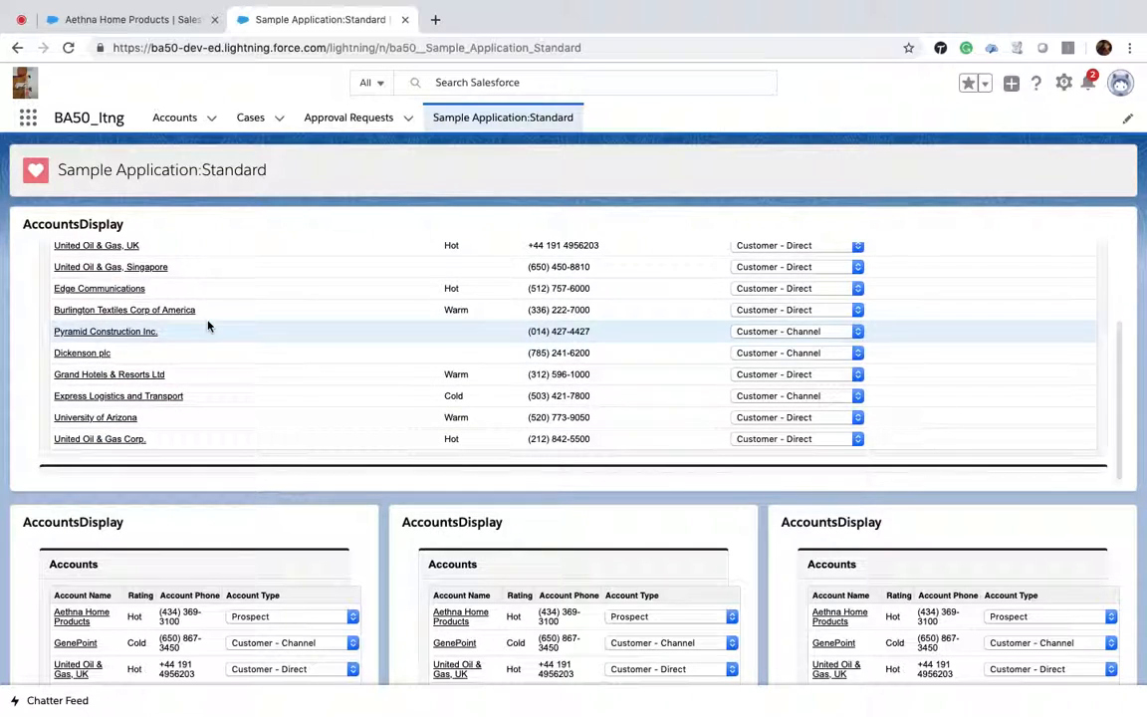
scroll(207, 324, up, 3)
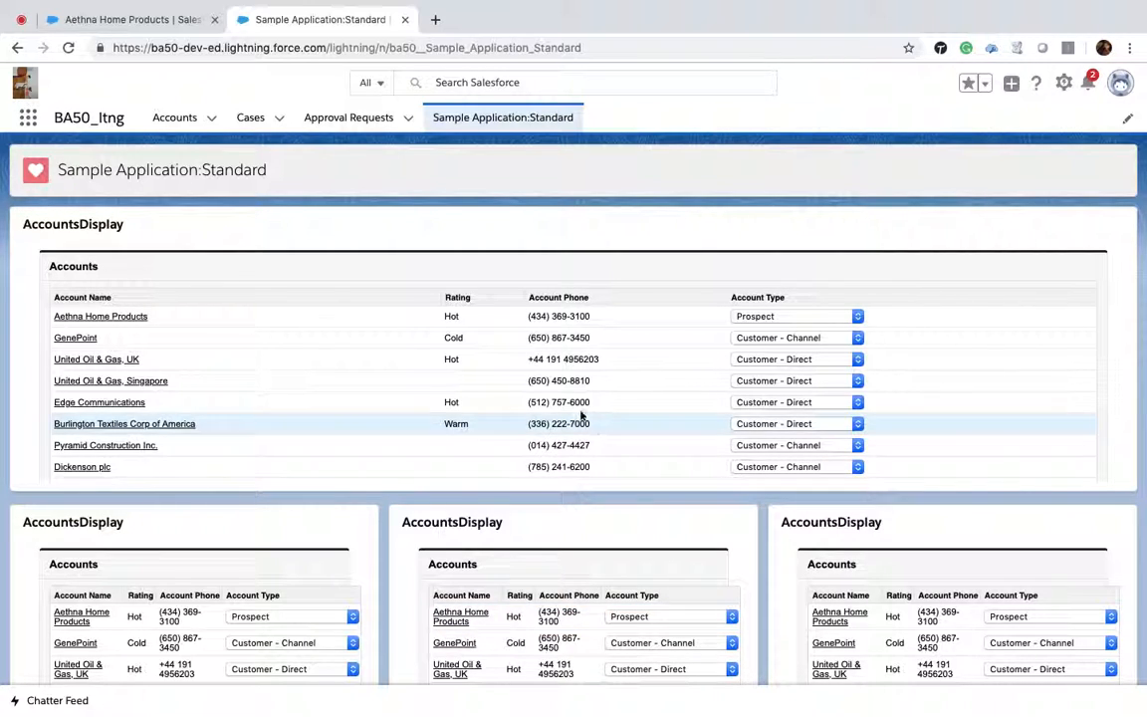
scroll(525, 389, down, 3)
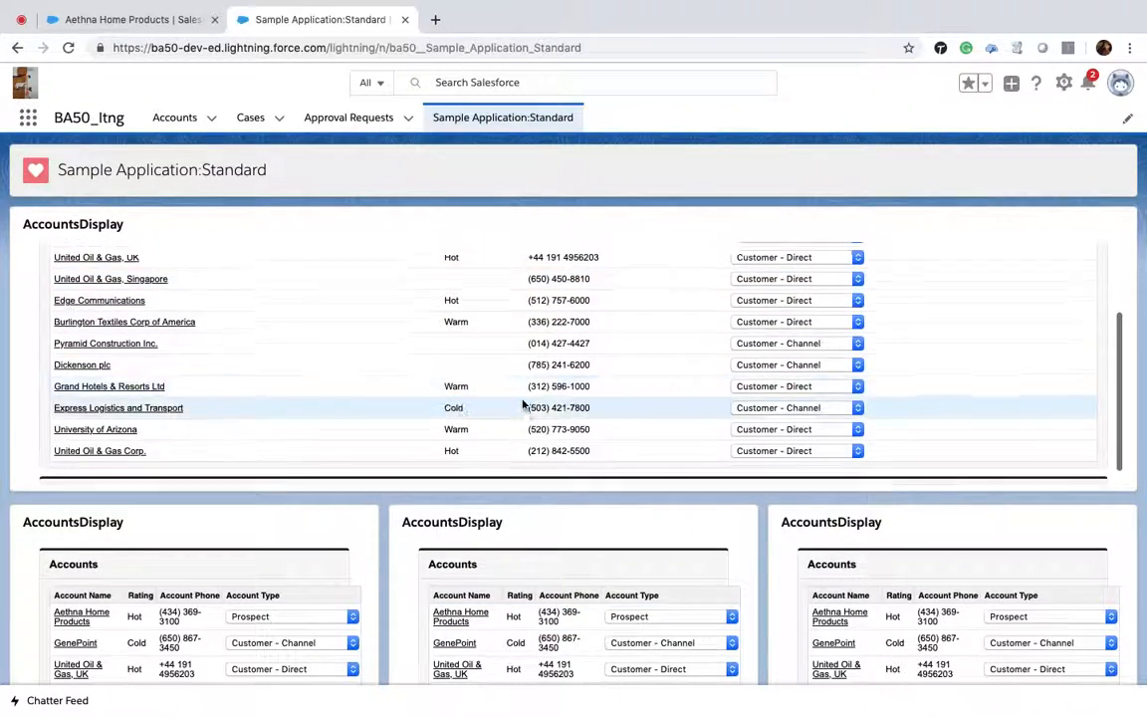
scroll(524, 398, up, 3)
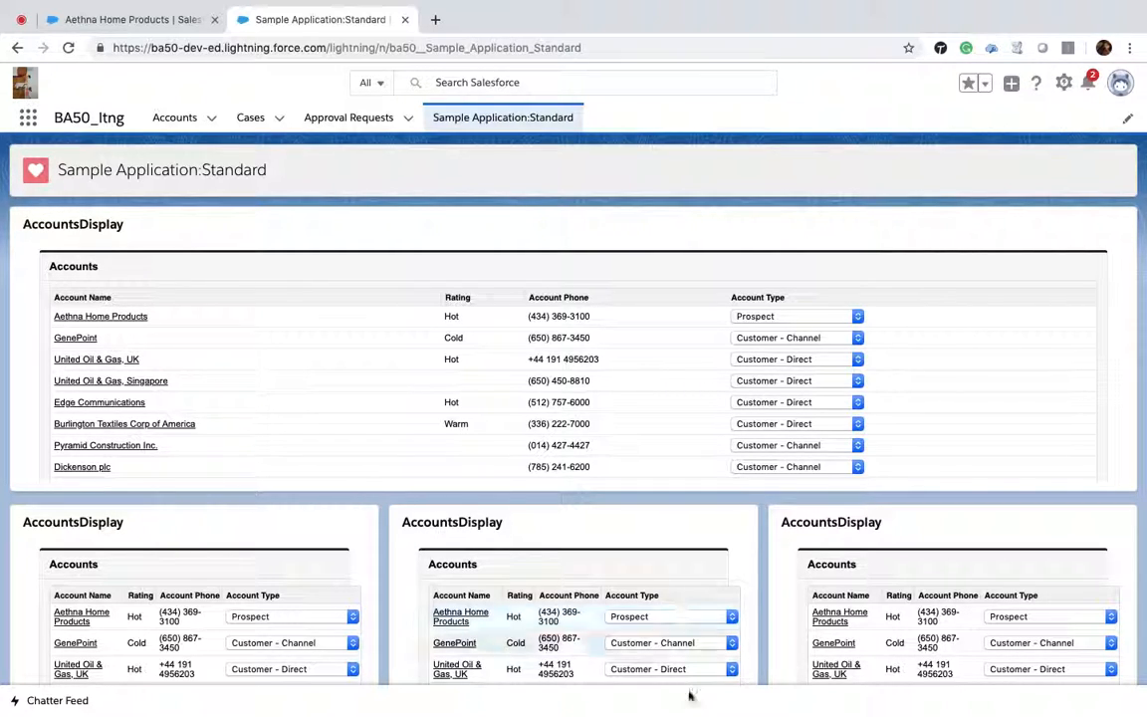
Step: Set Aethna Home Products' account type to Customer - Direct in the header component and go back to the list
click(817, 316)
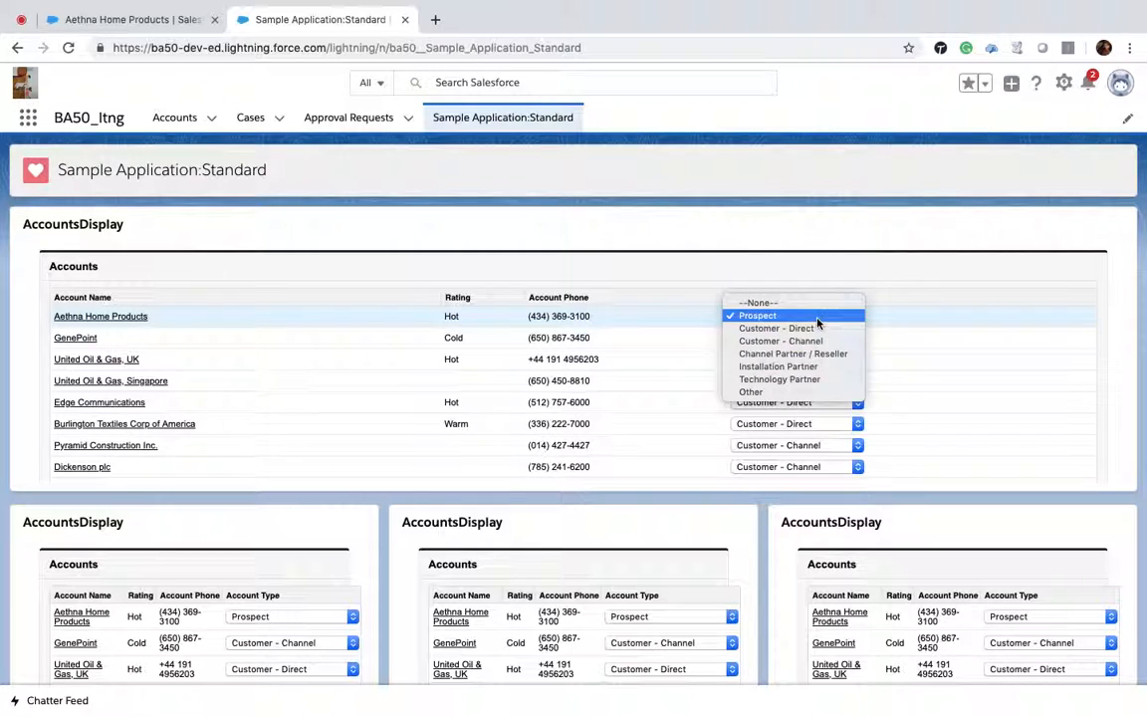
click(814, 327)
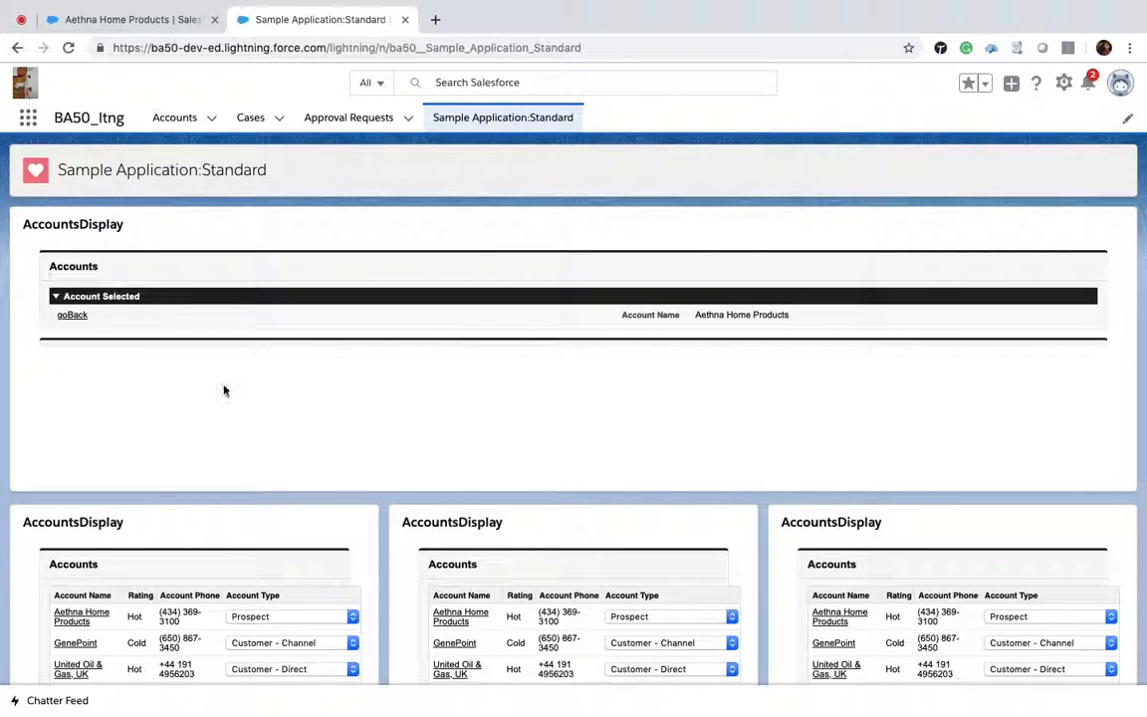
click(70, 316)
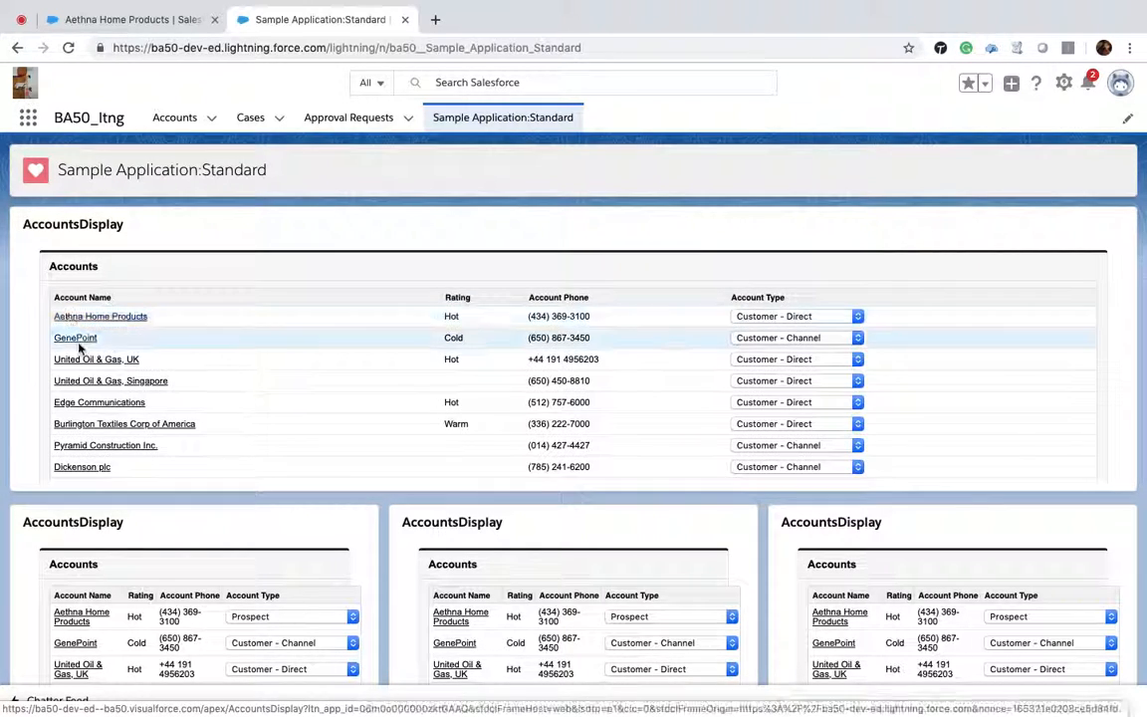
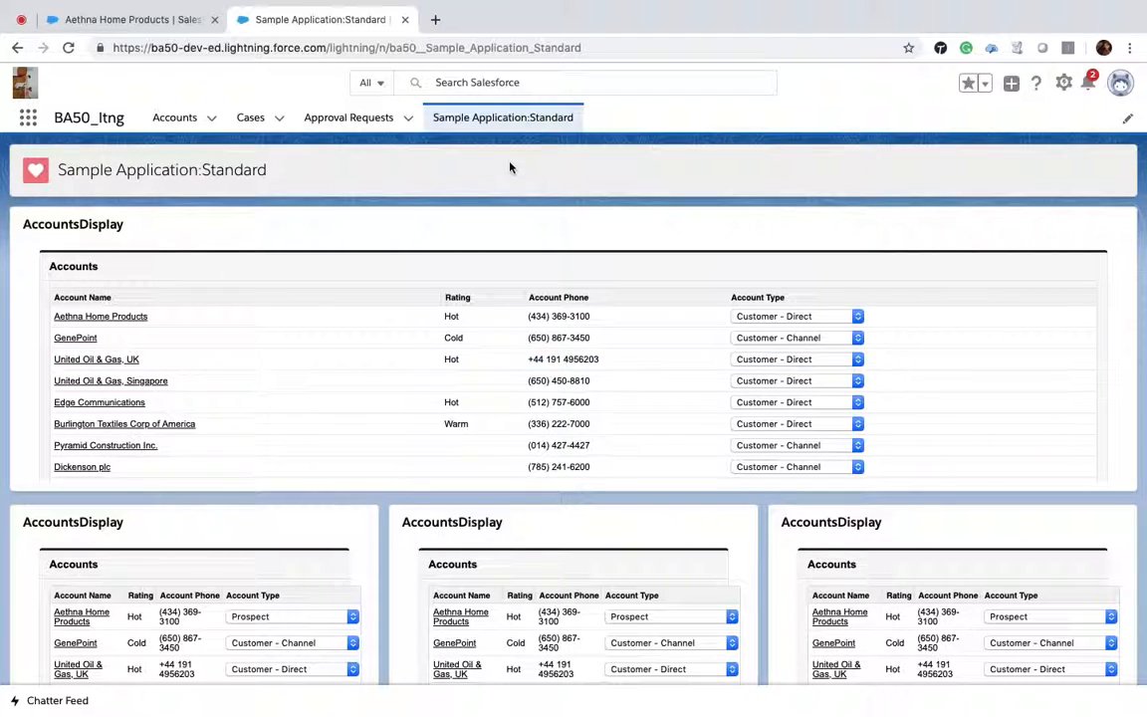
Step: Open the Sample Application:Standard page in Lightning App Builder and go back to the page
click(1063, 83)
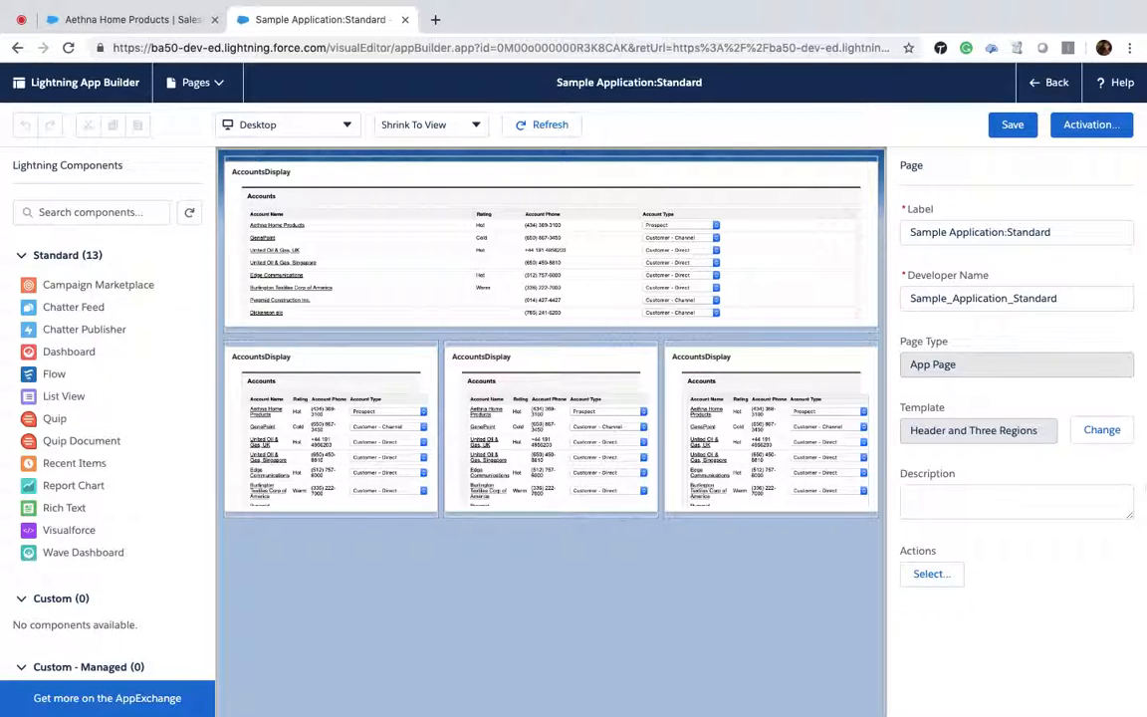
click(1050, 82)
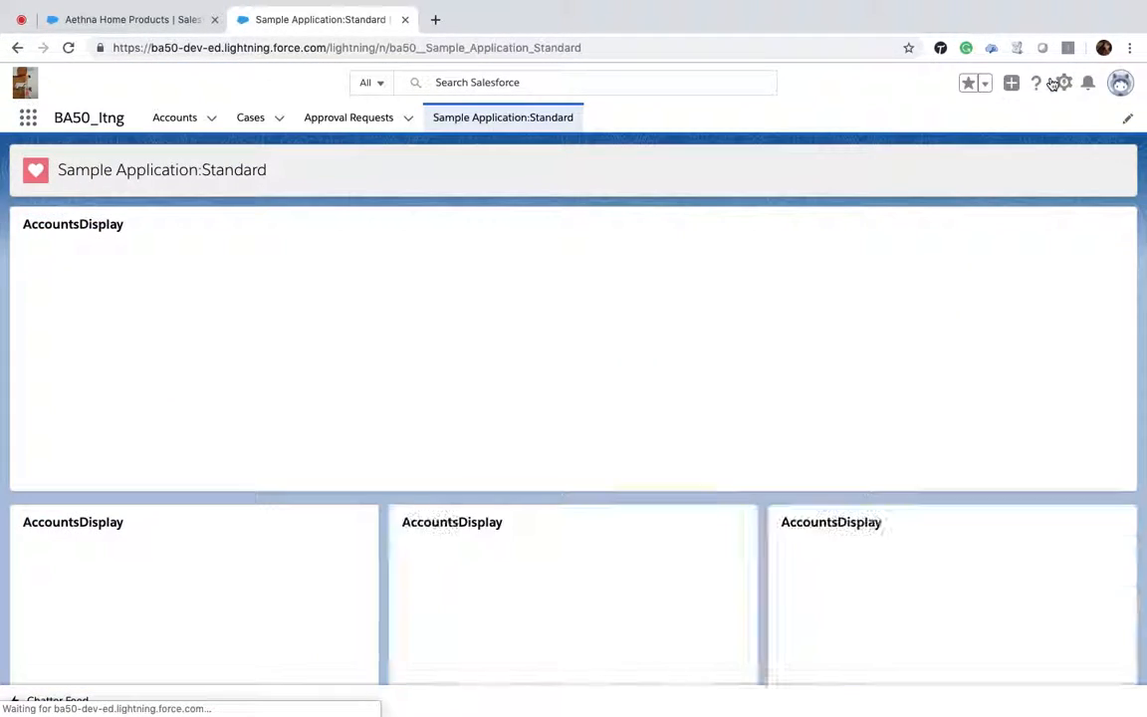
Step: Open the Accounts list and examine its list view controls, display options and inline edit setting
click(171, 120)
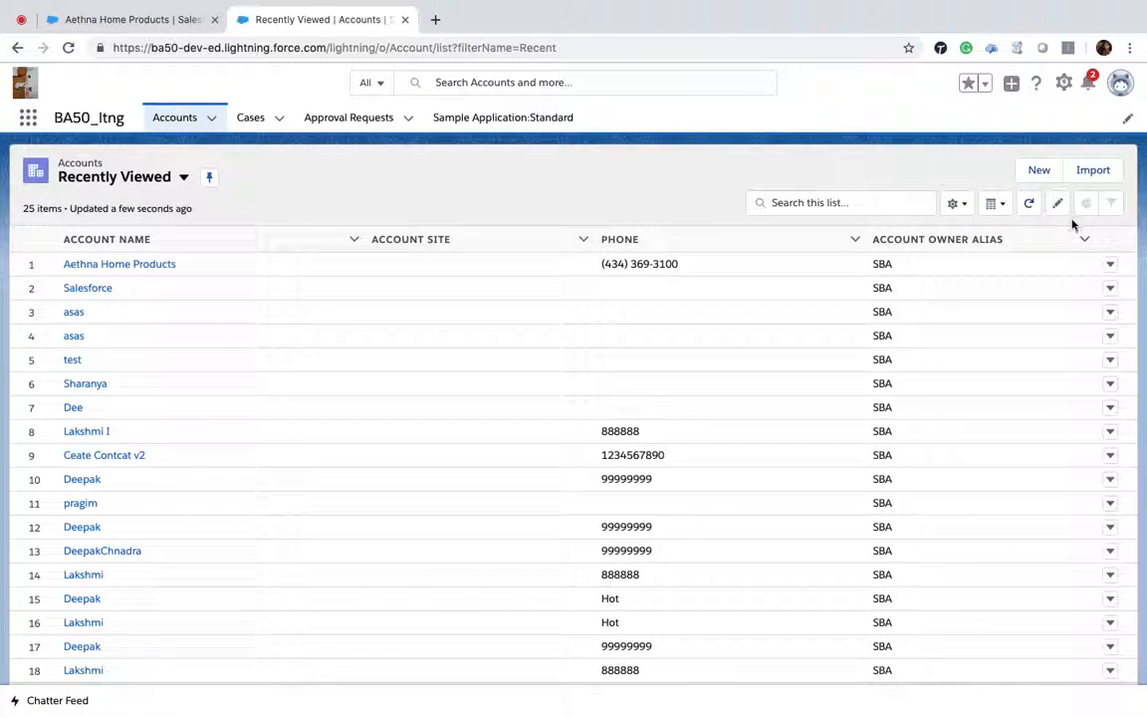
click(971, 206)
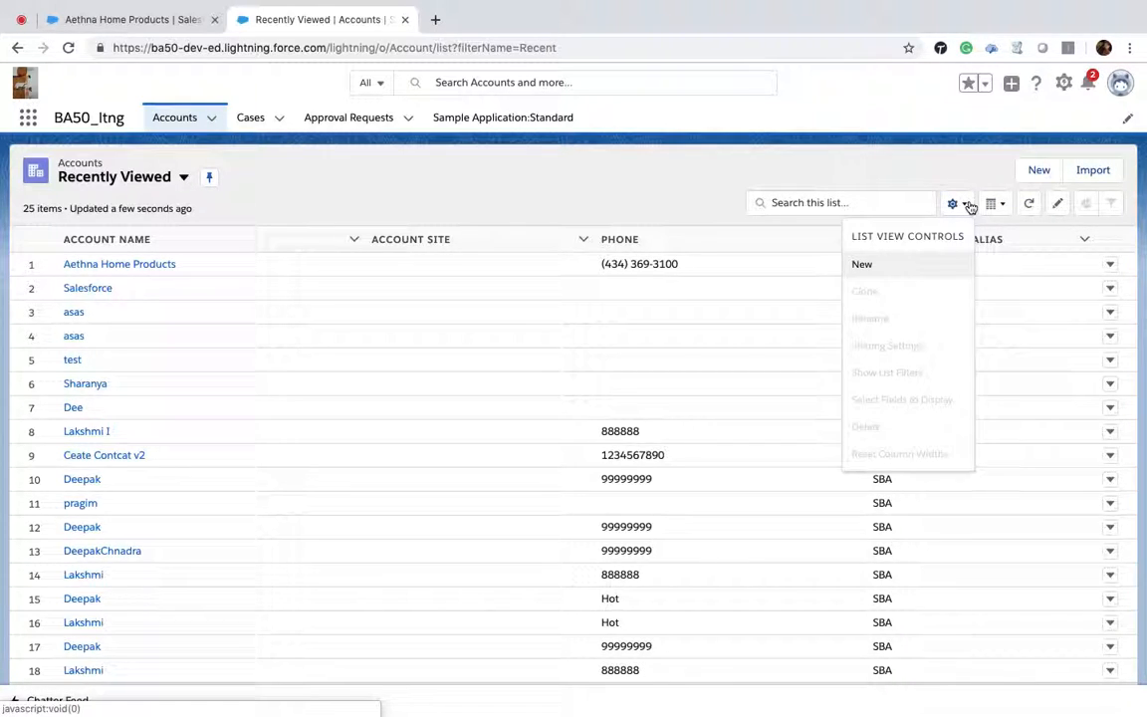
click(1001, 205)
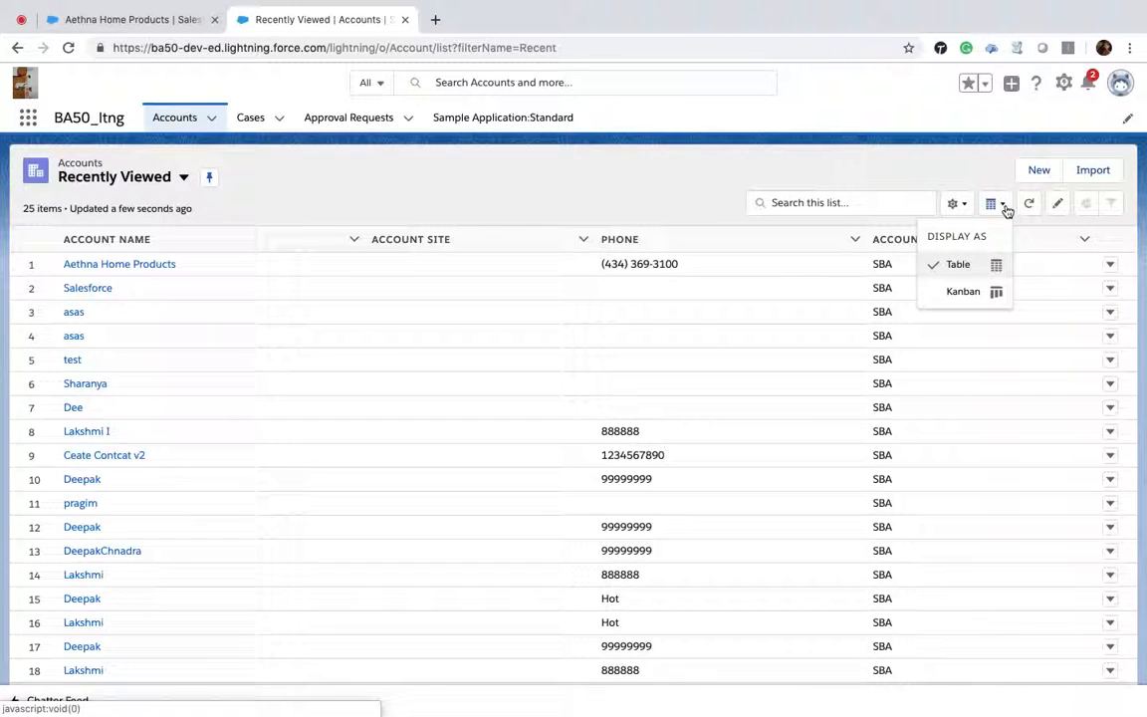
click(1061, 213)
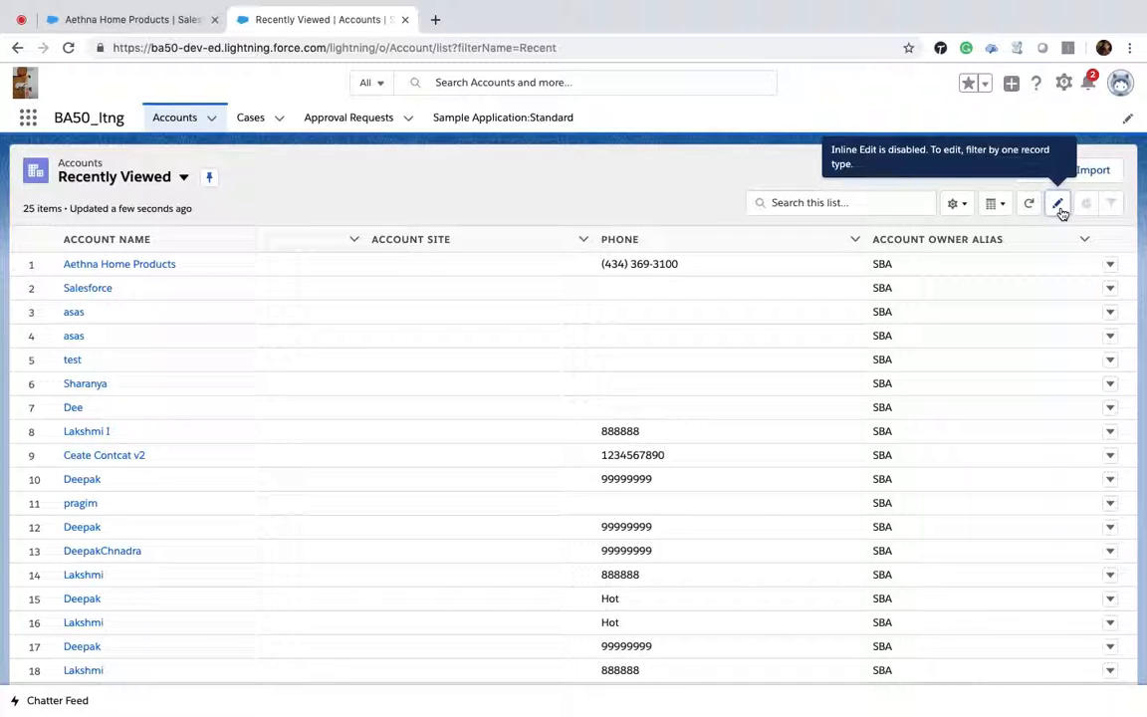
Step: Create a new Accounts list view named Hot Accounts with API name Hot_Accounts, visible only to you
click(963, 204)
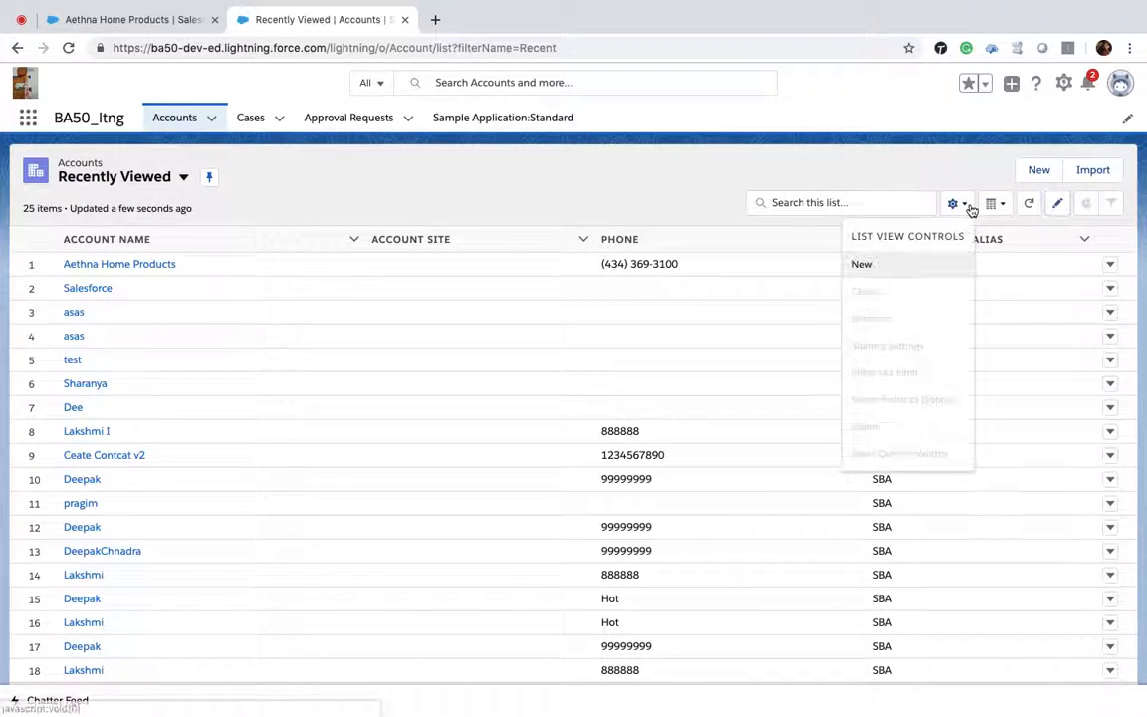
click(864, 267)
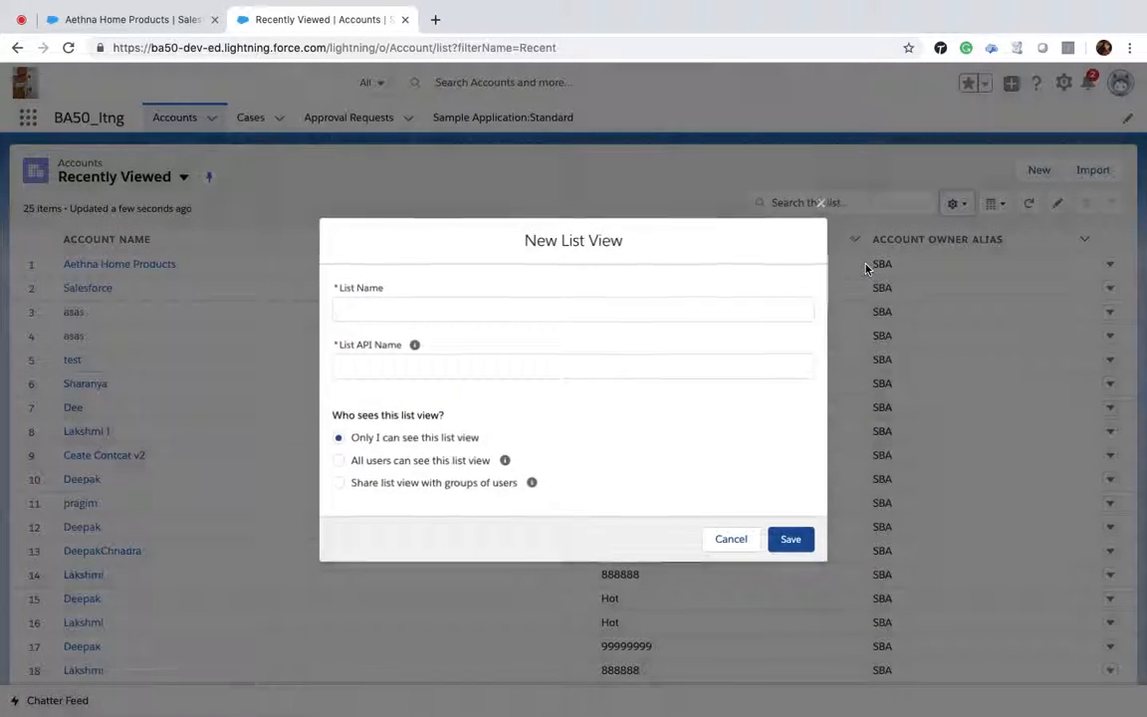
click(468, 311)
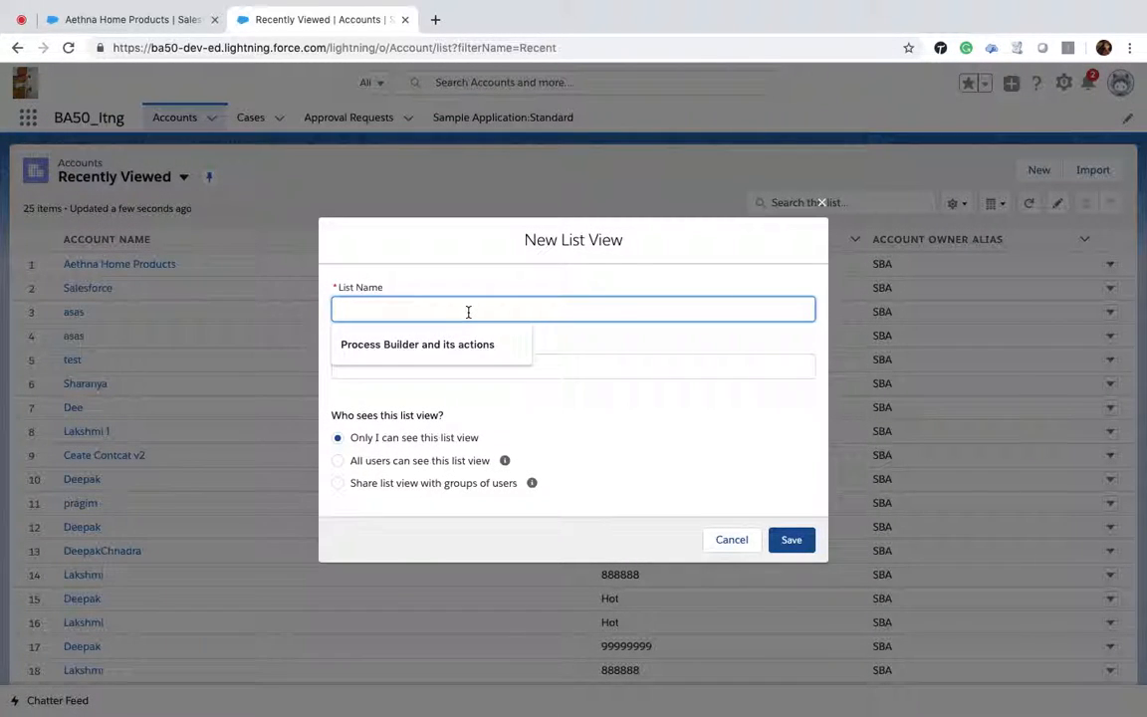
text(Hot Accounts)
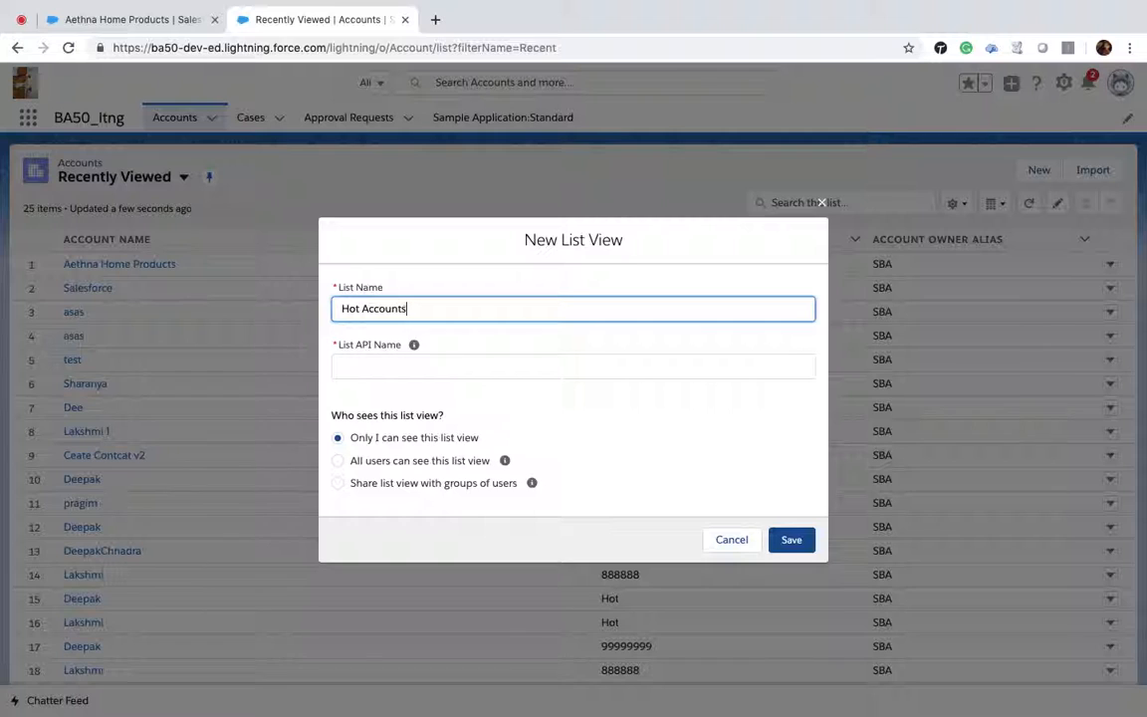
click(413, 345)
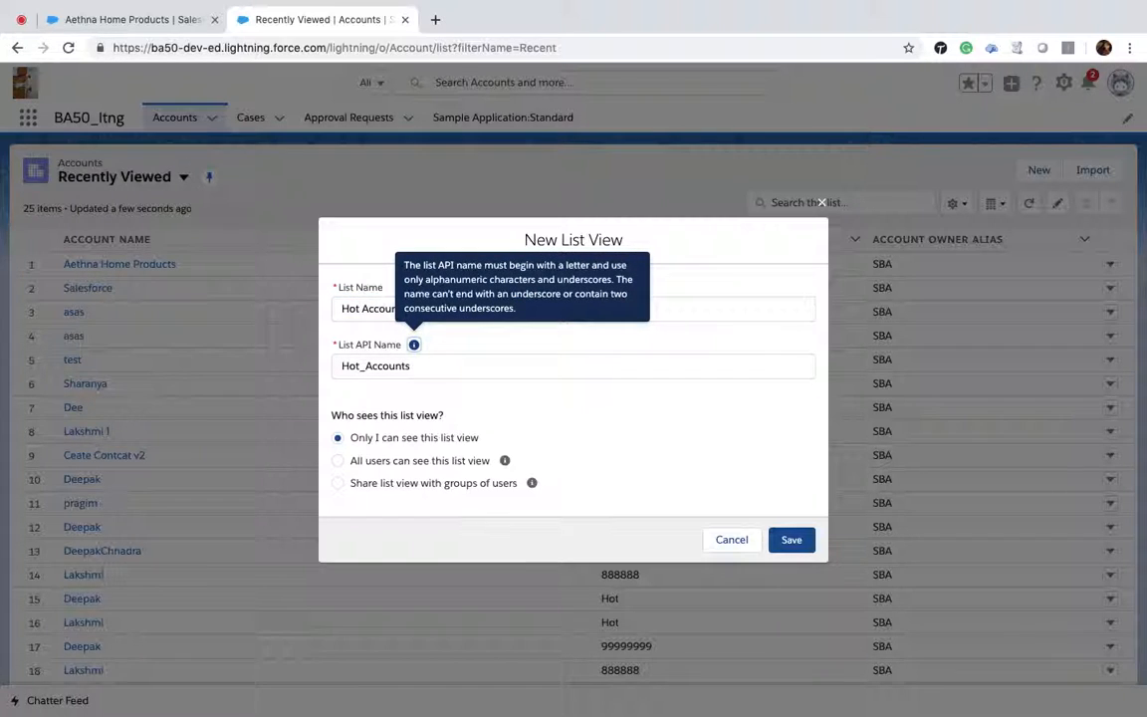
click(790, 540)
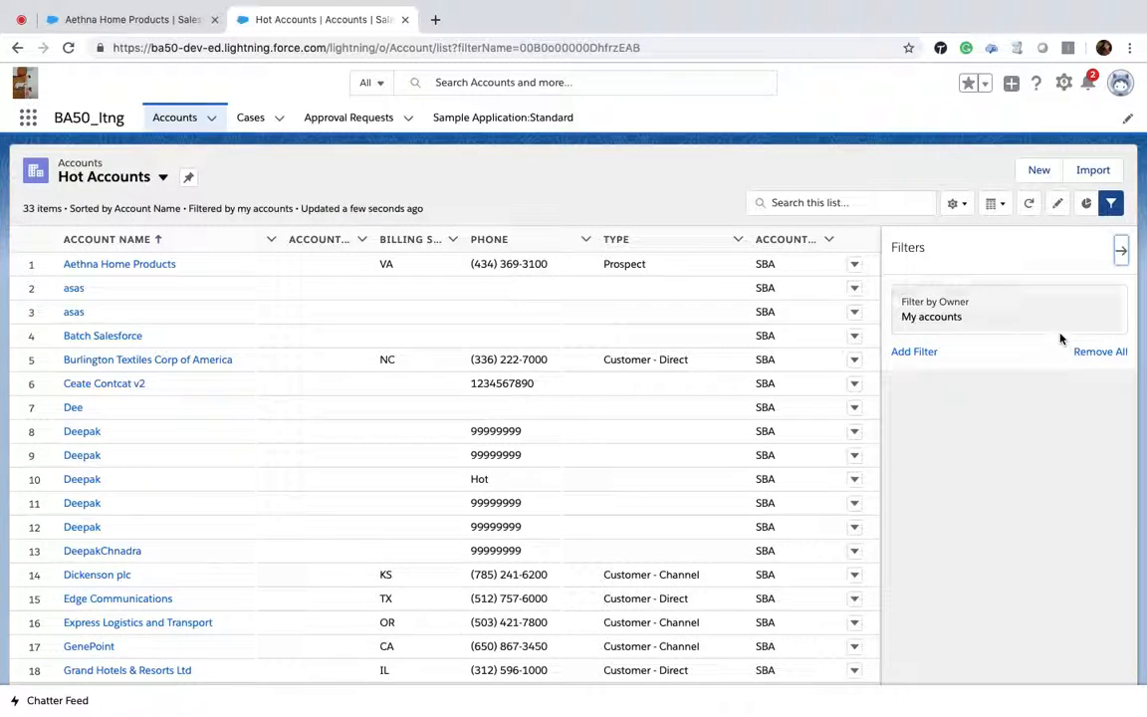
Step: Add a filter to the Hot Accounts list view where Rating equals Hot
click(921, 352)
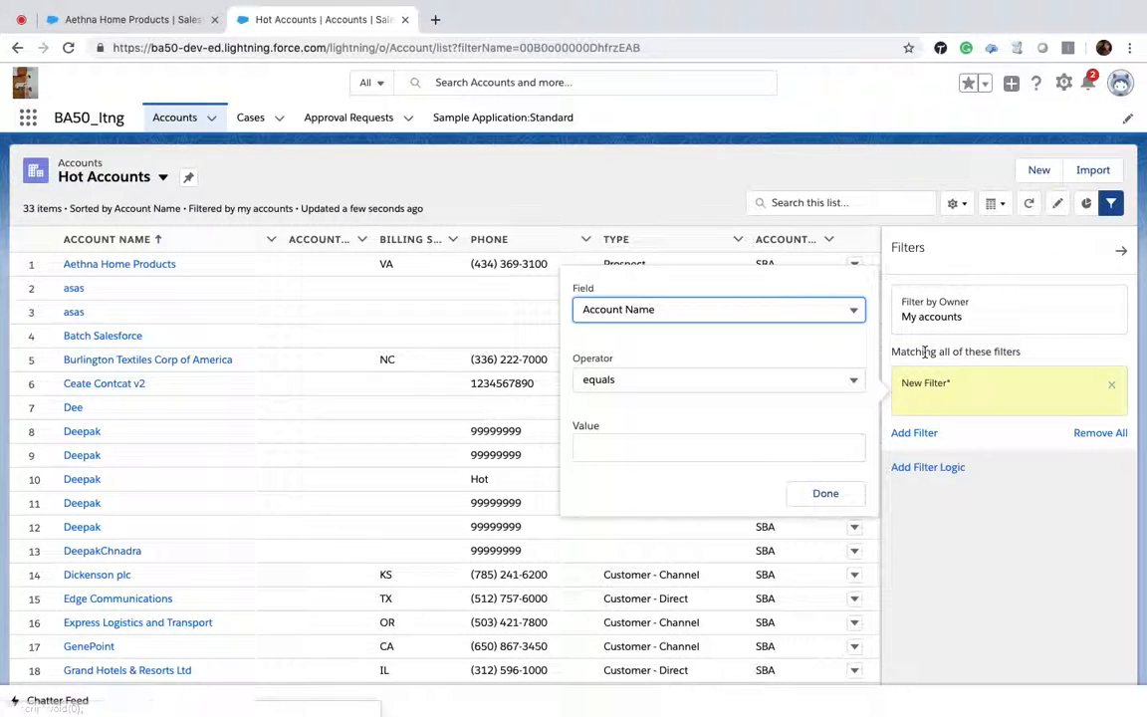
click(627, 310)
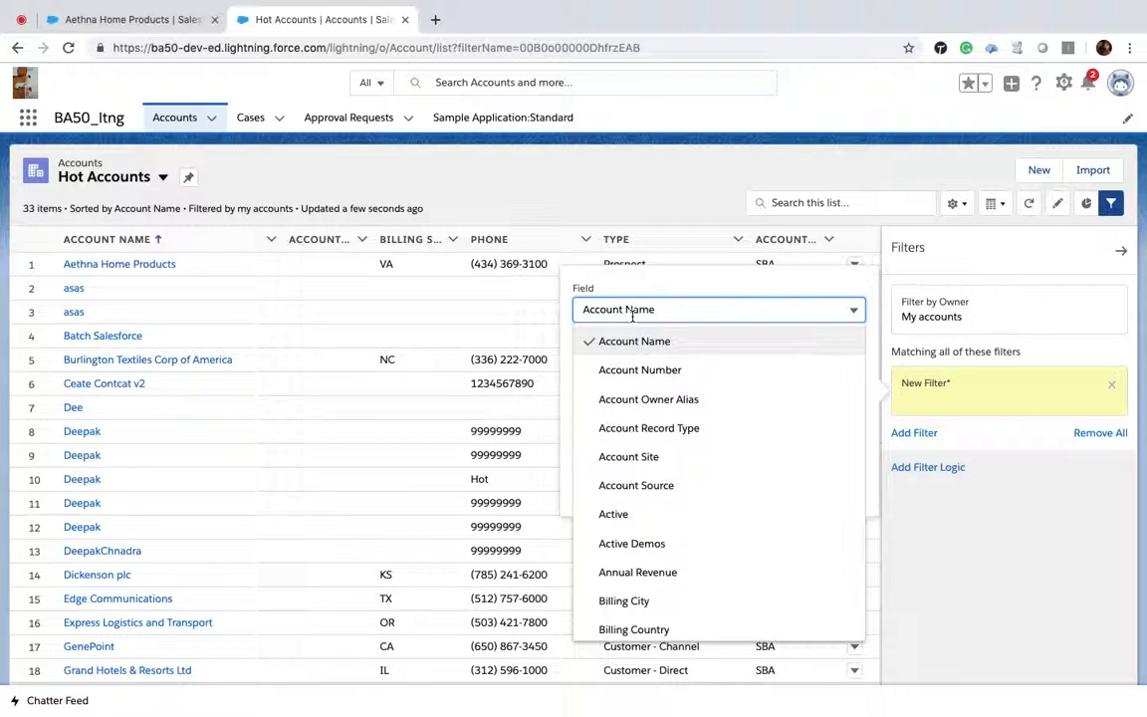
scroll(676, 439, down, 5)
scroll(676, 439, down, 10)
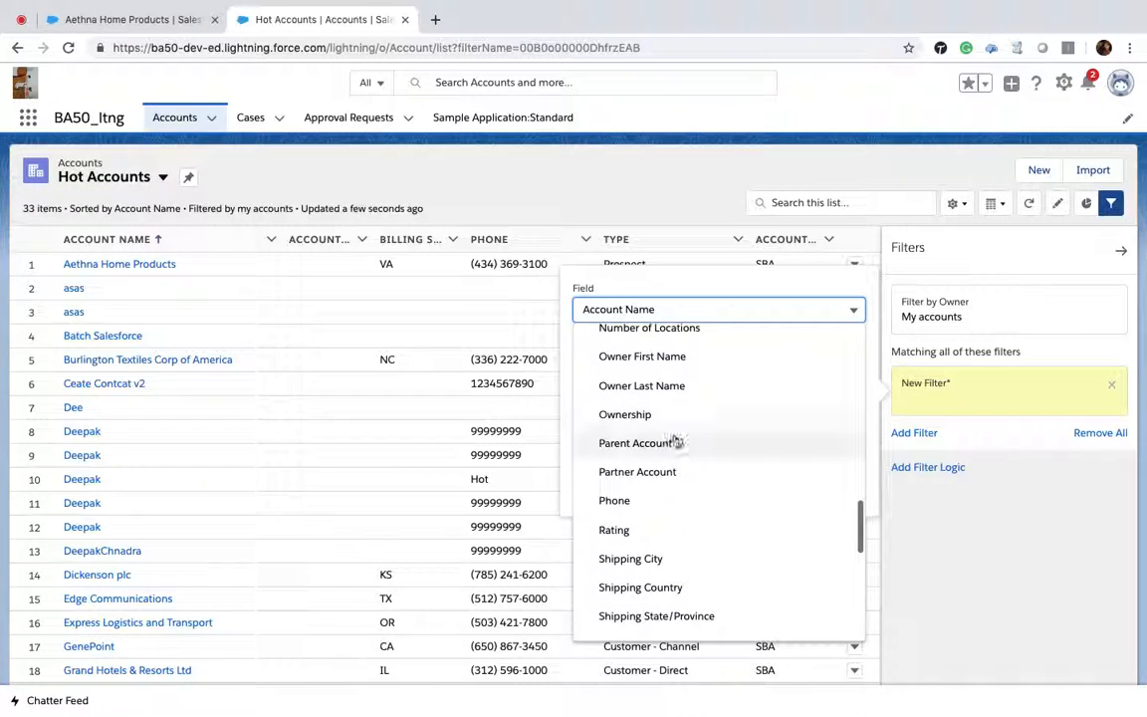
click(623, 532)
click(671, 451)
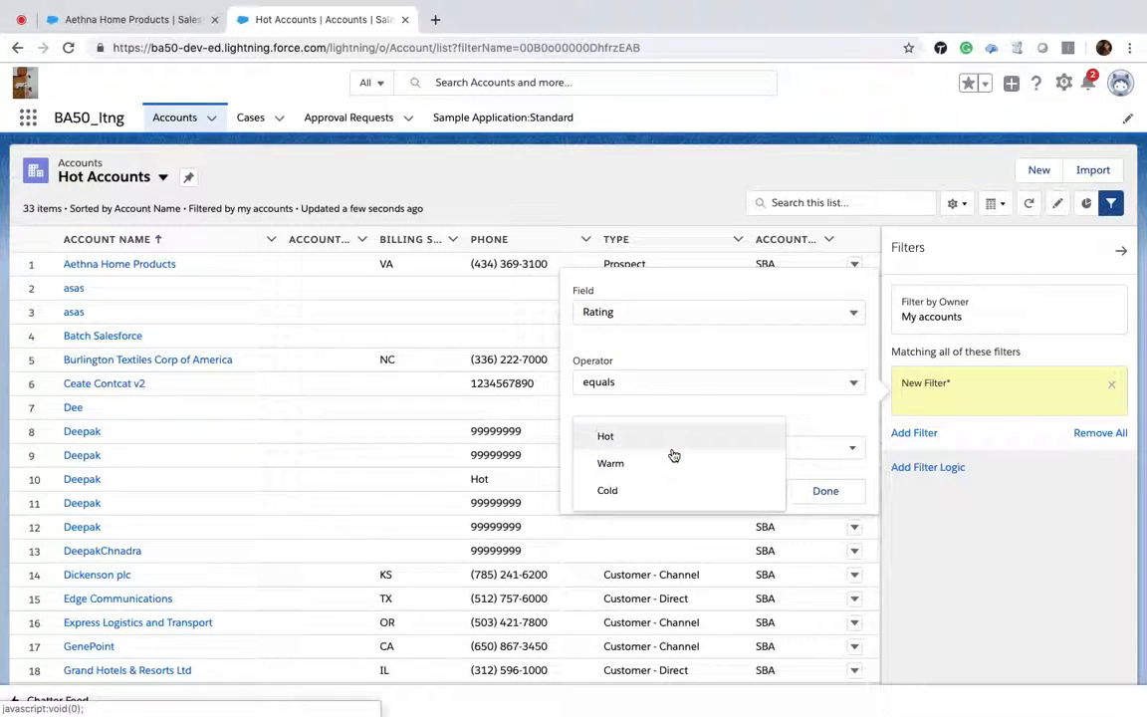
click(649, 450)
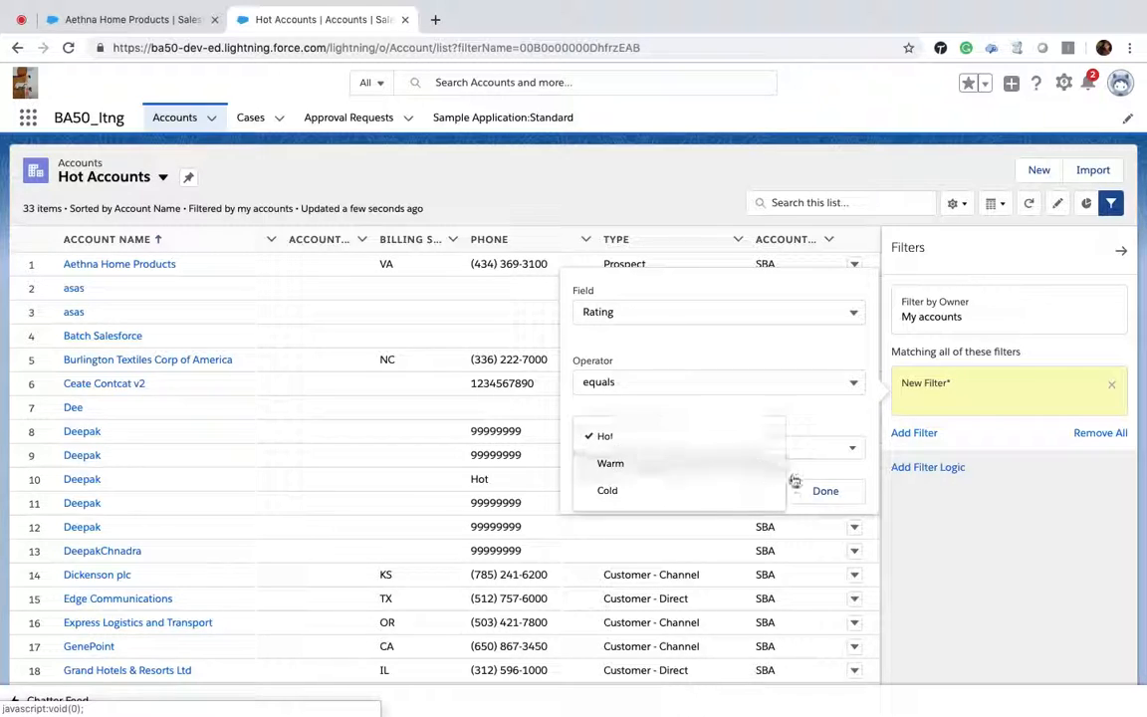
click(822, 491)
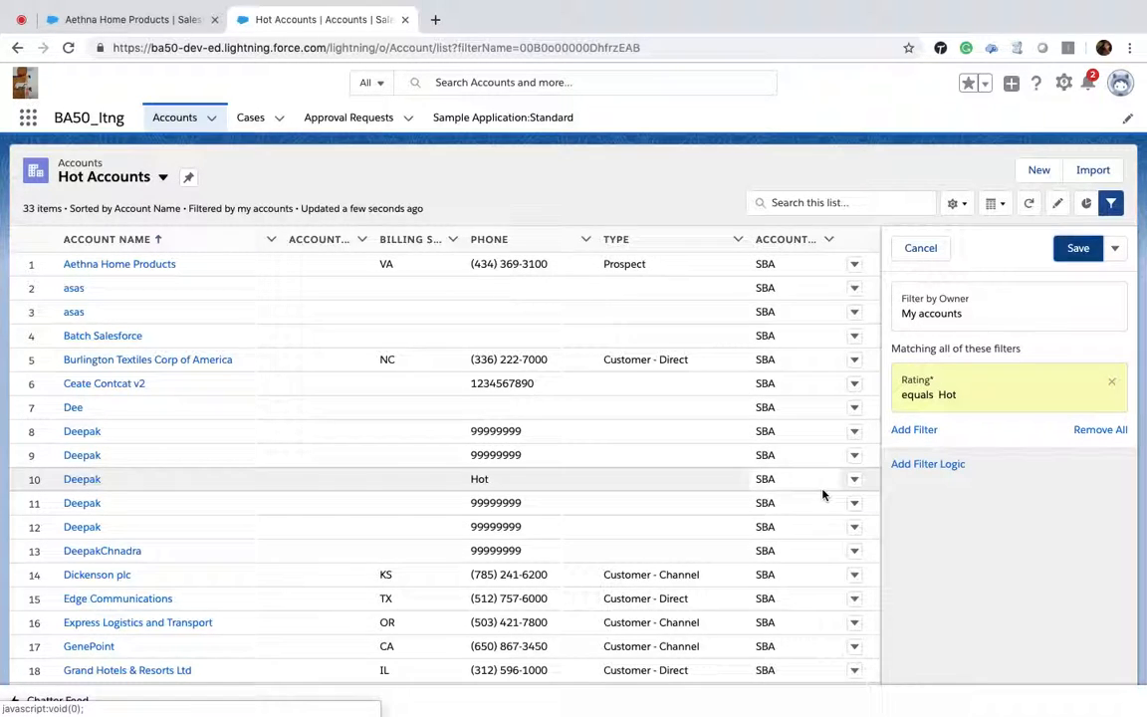
Step: Change the owner filter to All accounts and save the list view filters
click(1007, 314)
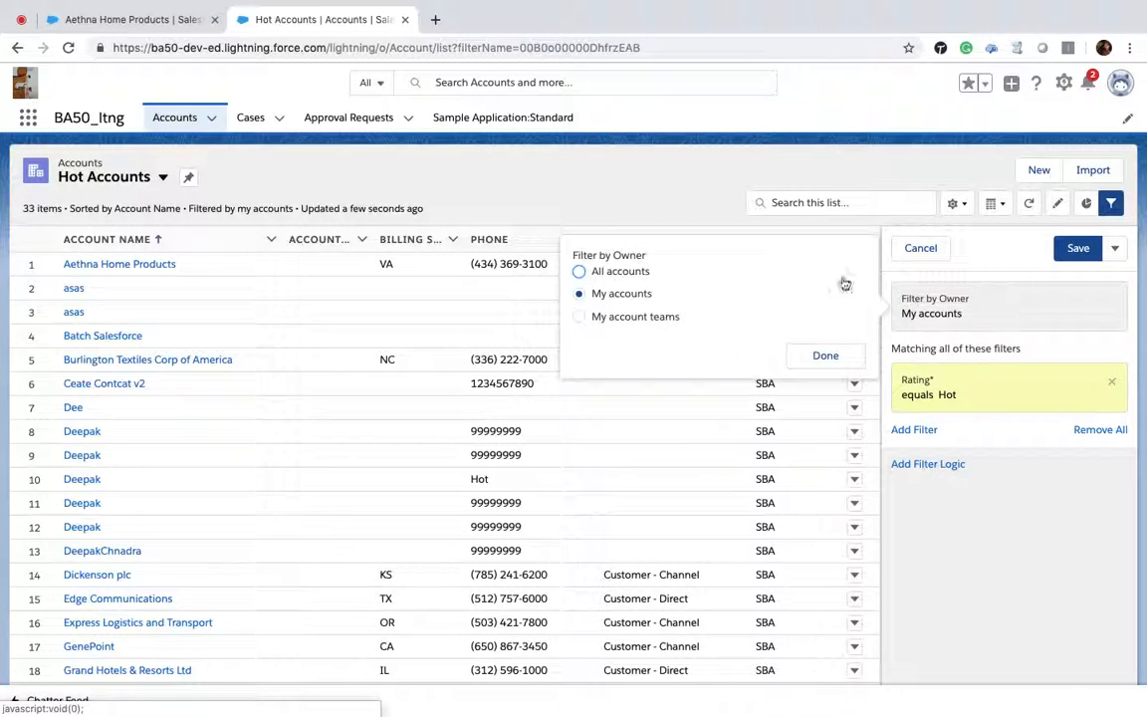
click(579, 273)
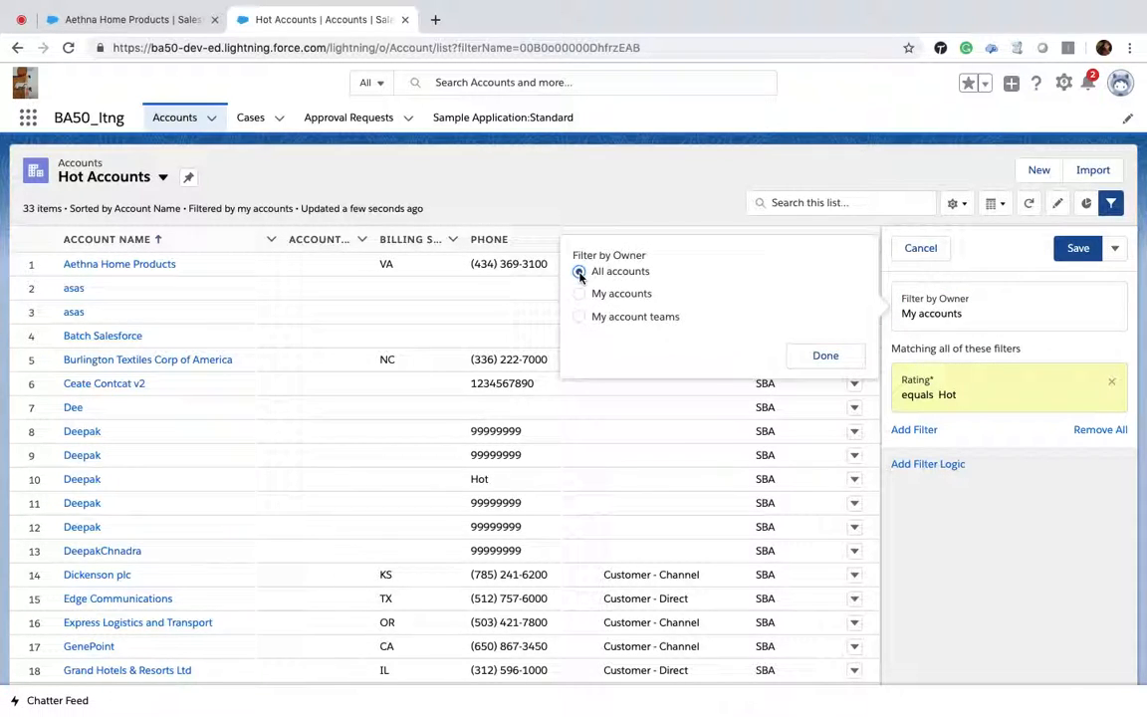
click(825, 355)
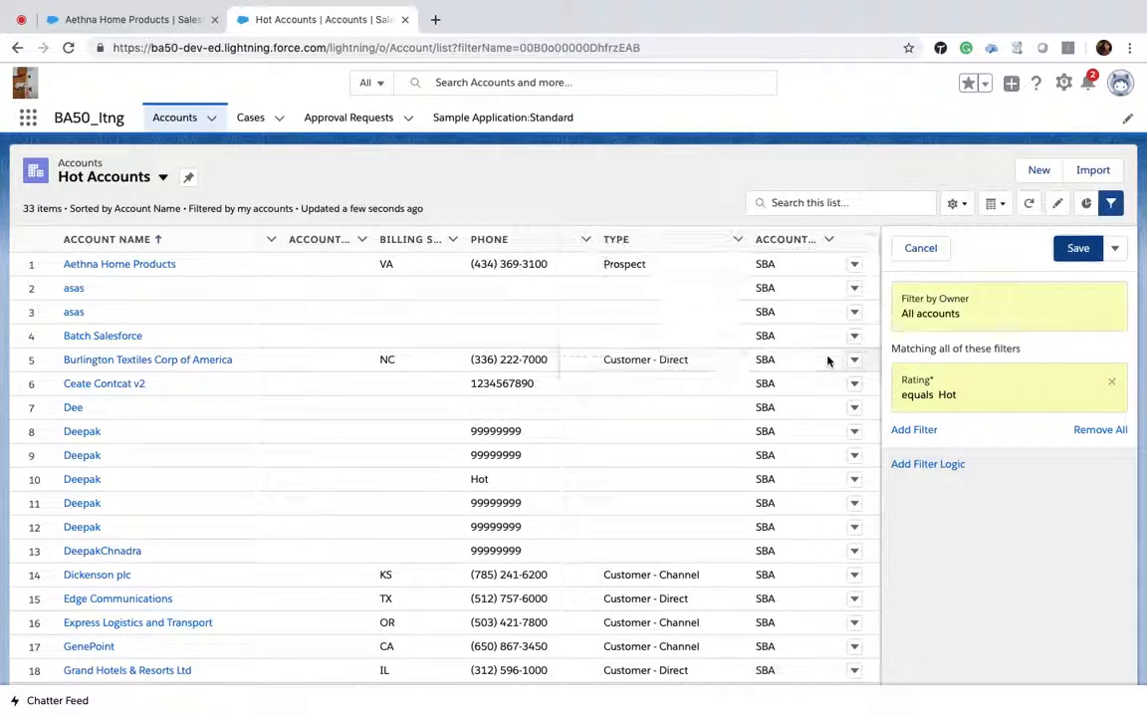
click(1087, 250)
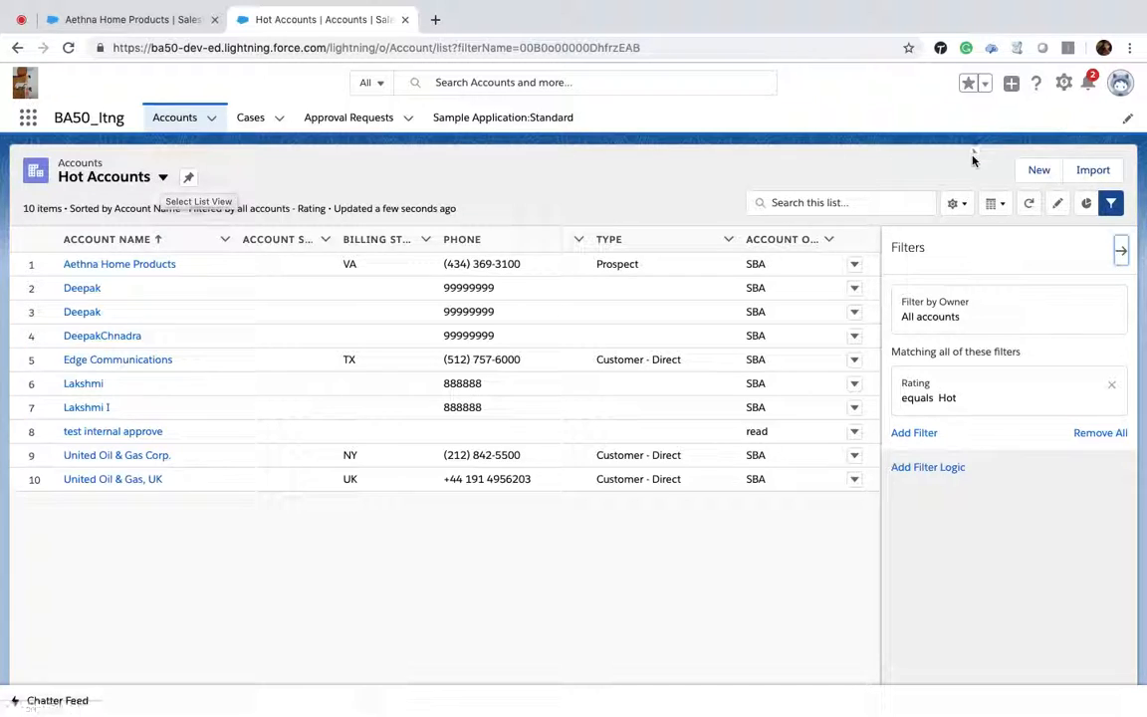
click(961, 205)
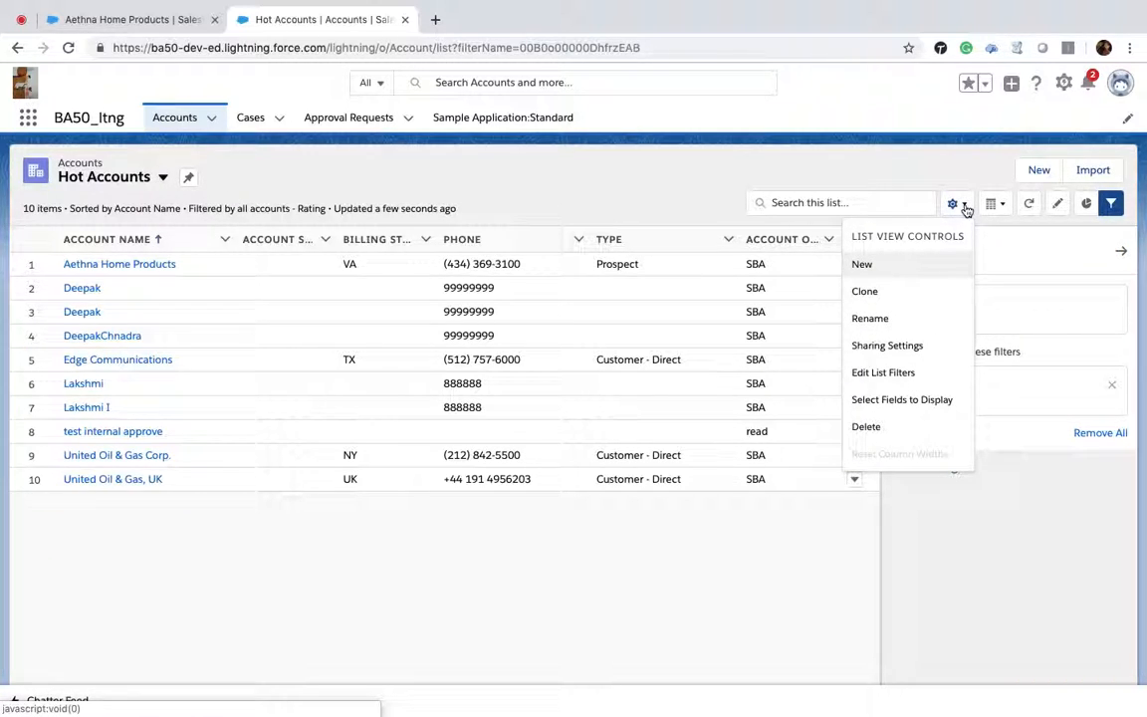
click(889, 346)
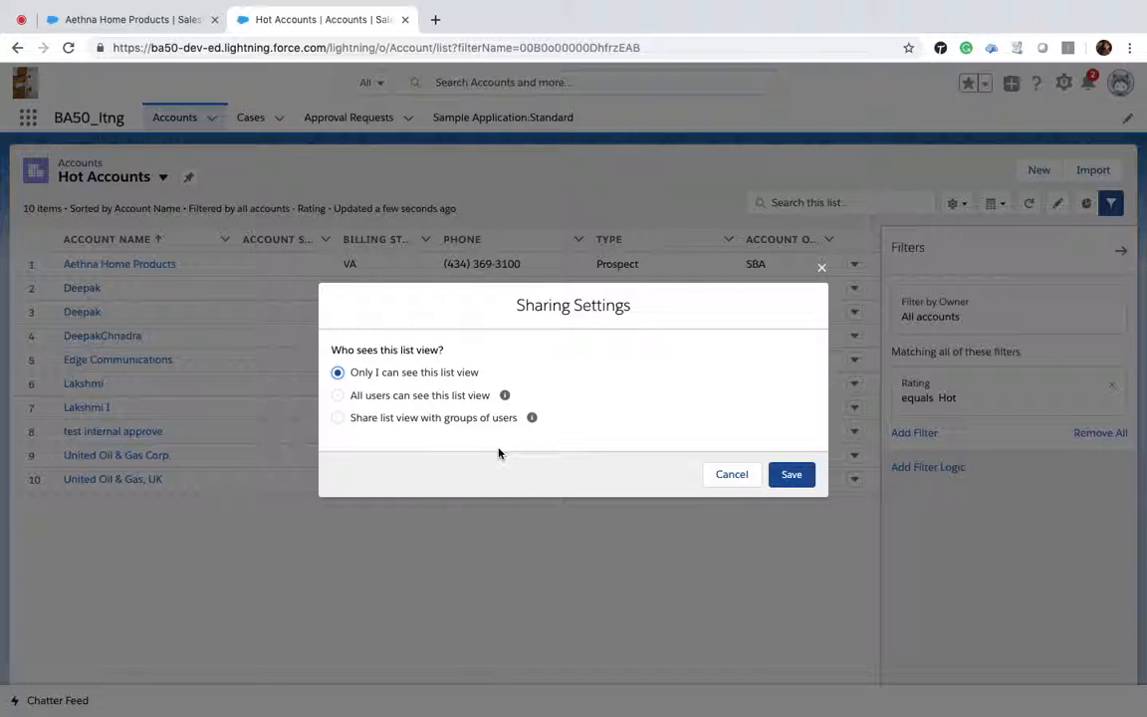
click(732, 475)
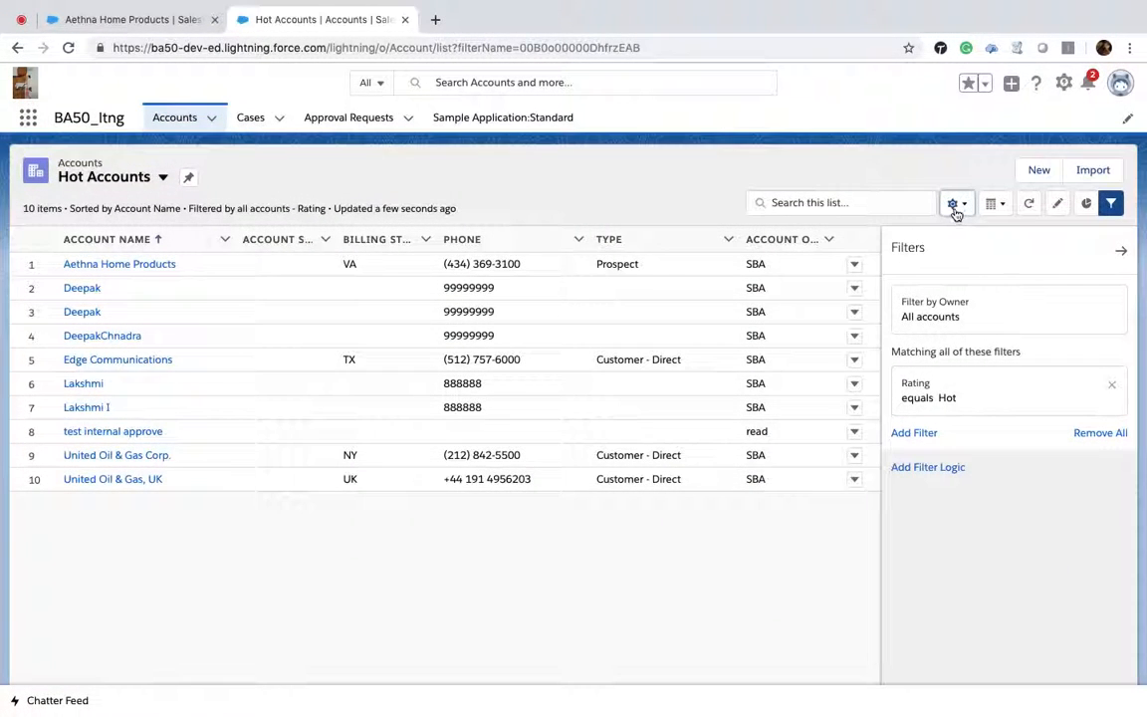
Step: Add the Active field to the list view's displayed fields, save, and close the filters panel
click(962, 211)
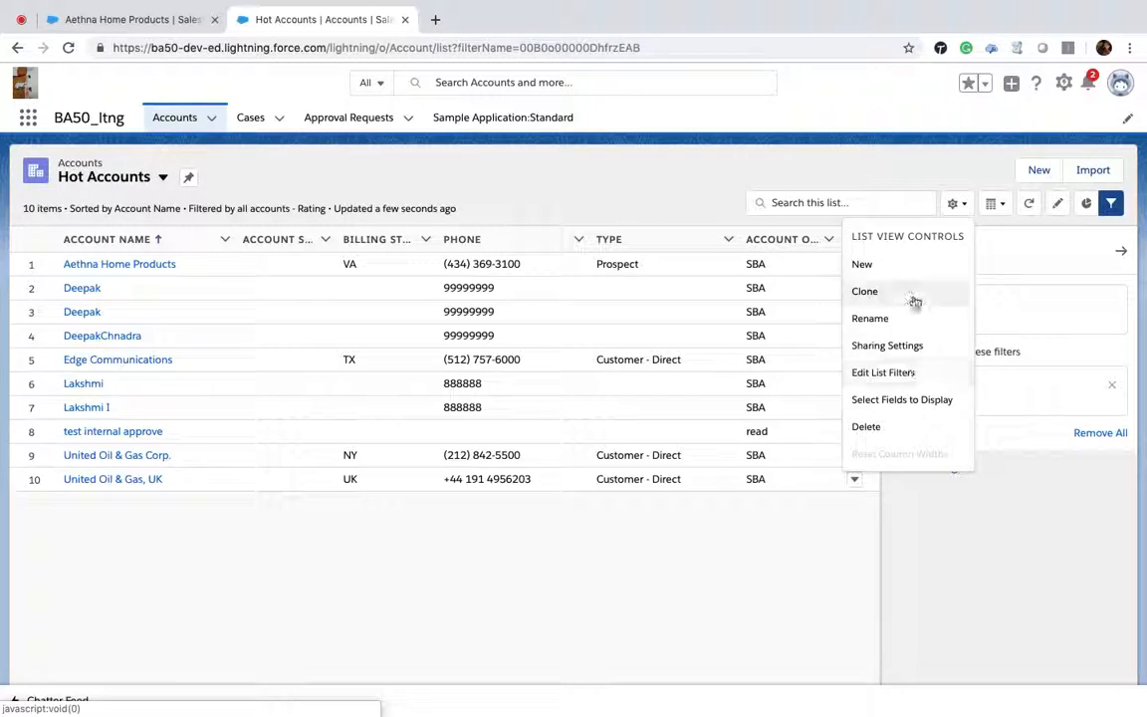
click(893, 402)
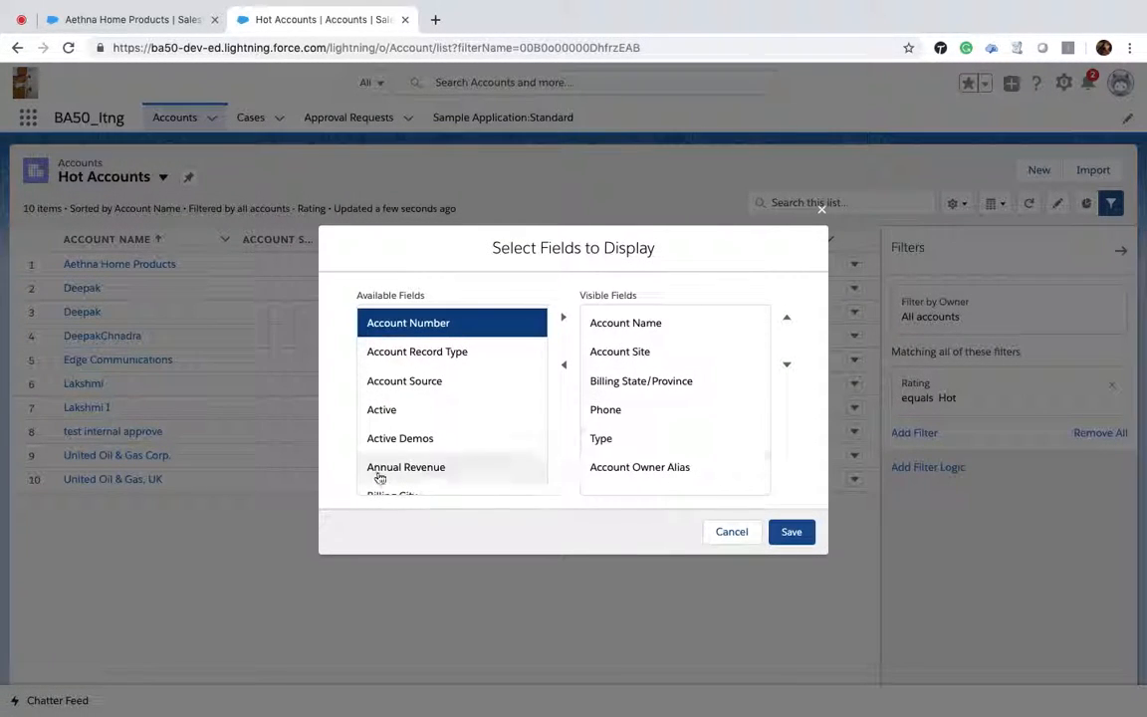
click(383, 416)
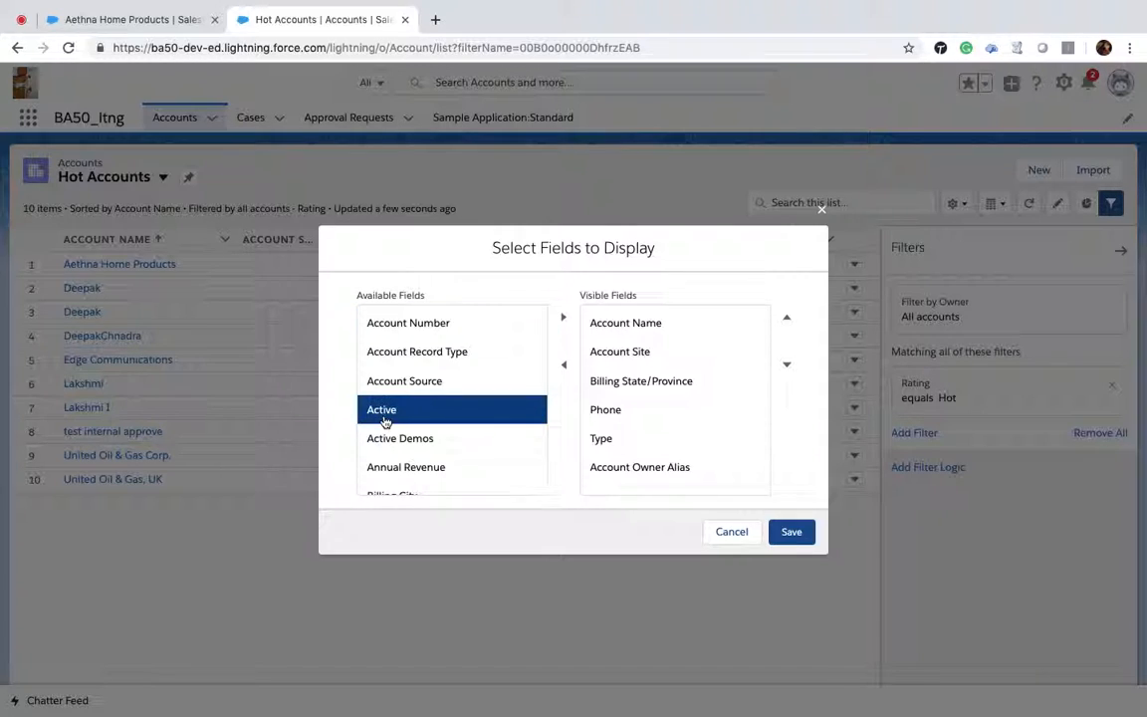
click(563, 319)
click(791, 531)
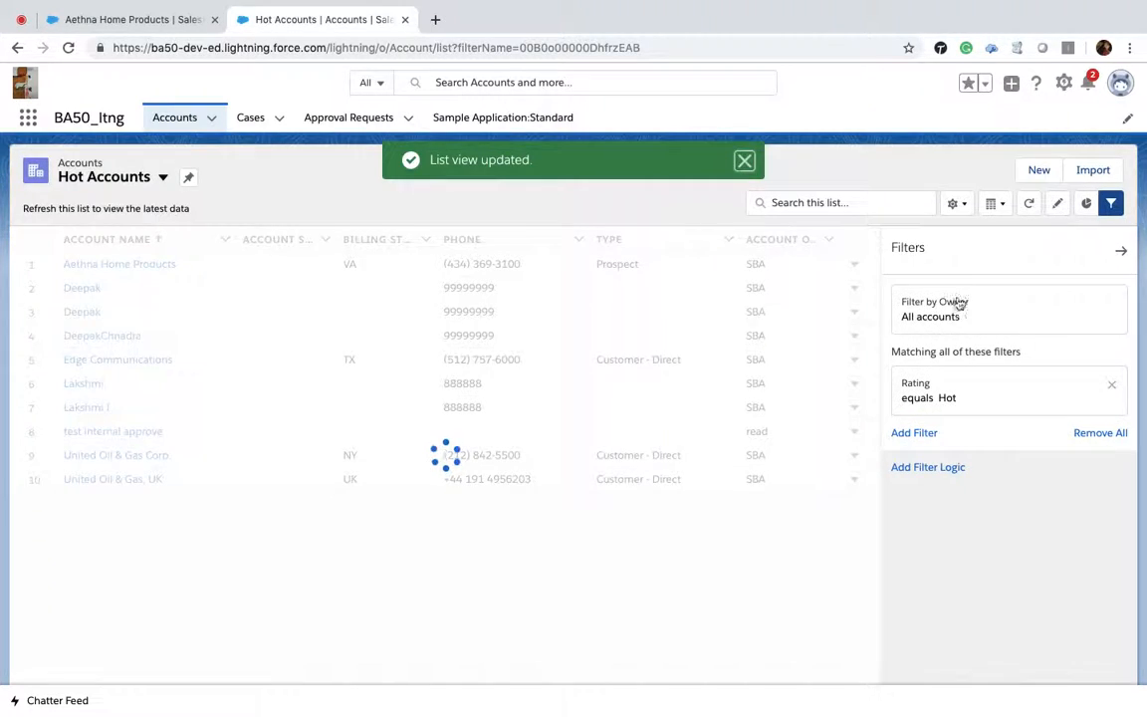
click(1123, 249)
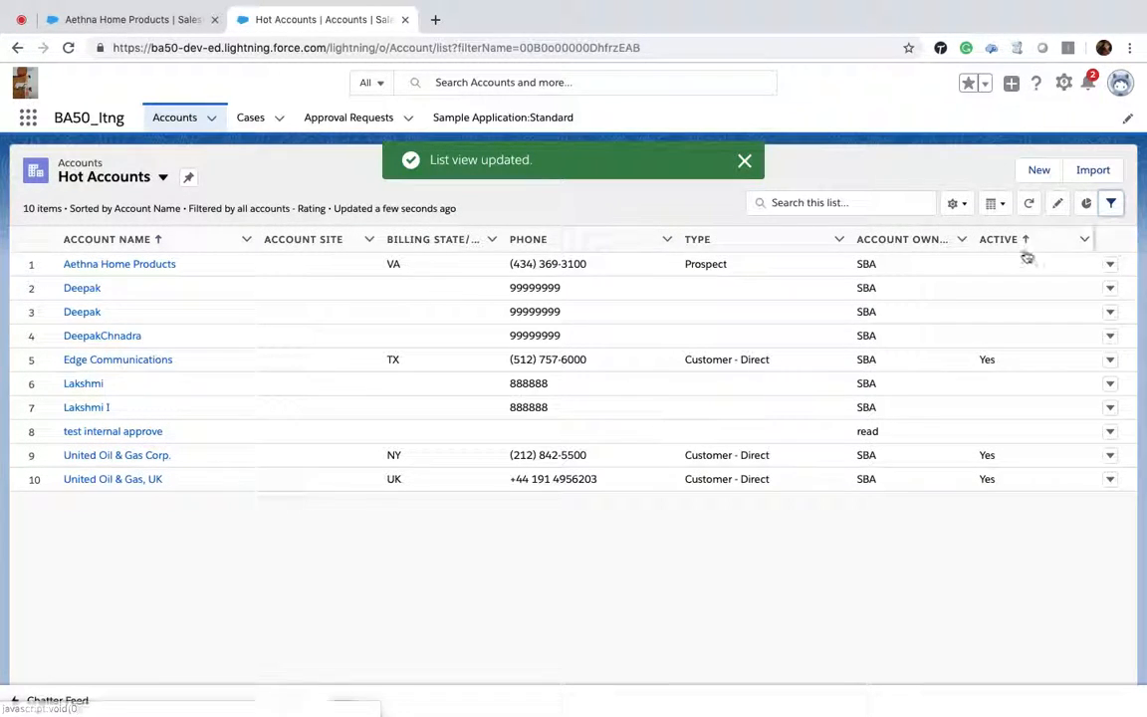
Step: Display the Hot Accounts list as a Kanban board summarized by Annual Revenue and grouped by Ownership
click(960, 207)
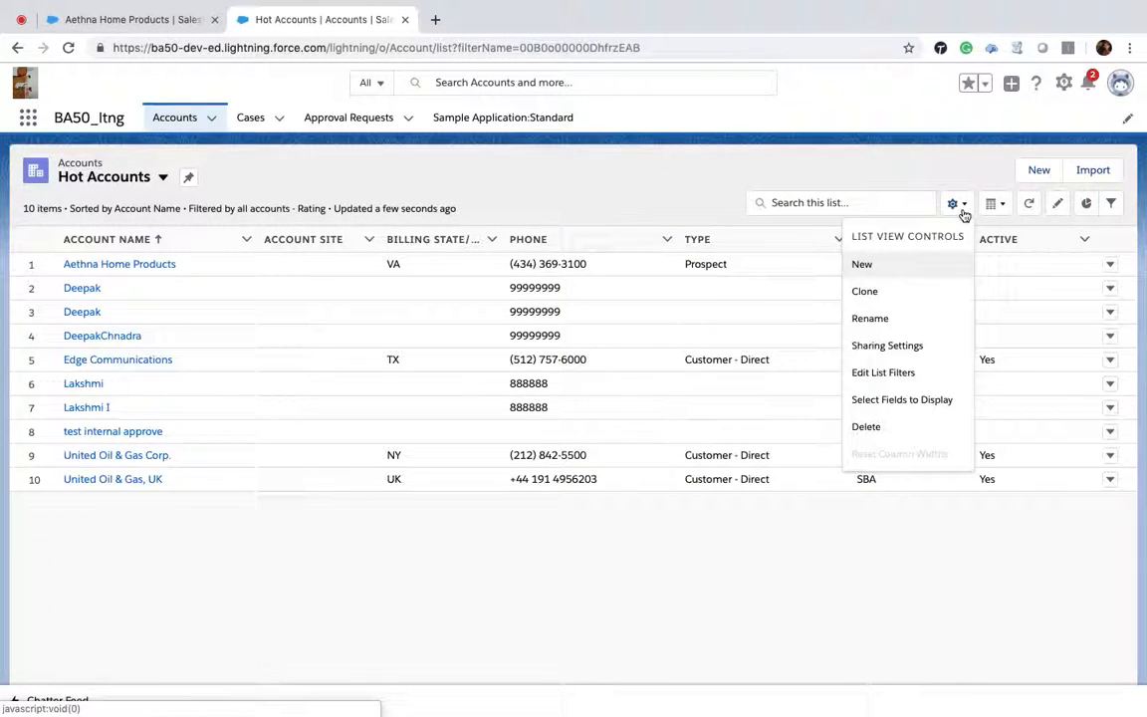
click(1003, 211)
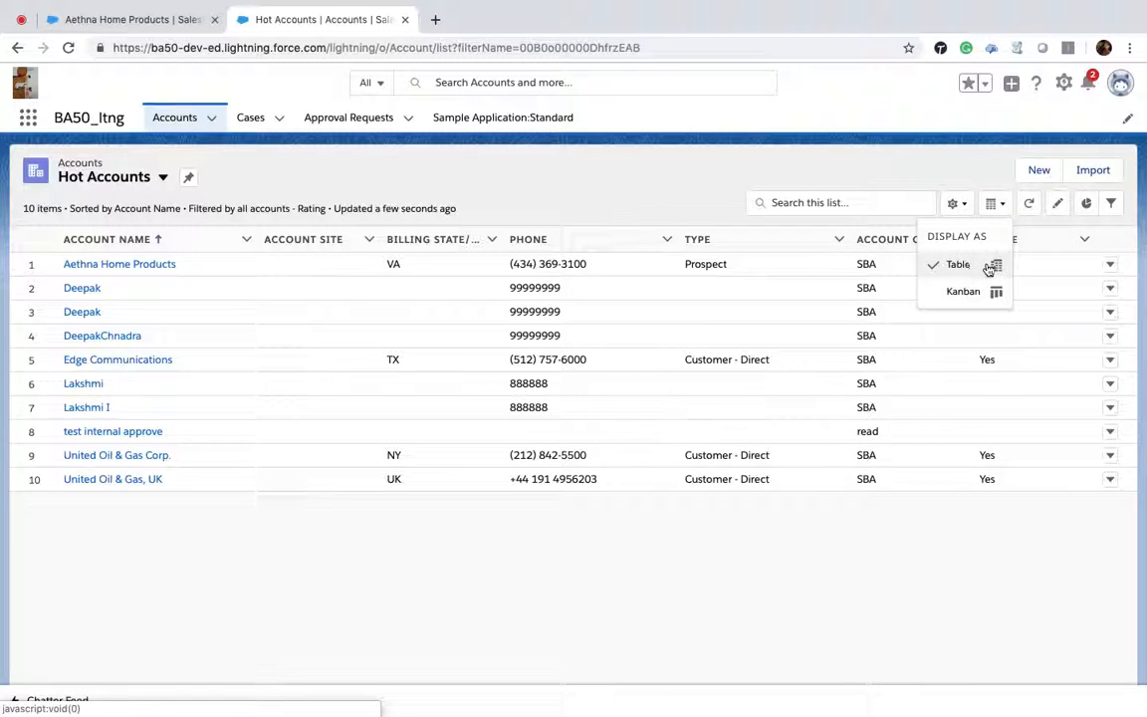
click(977, 297)
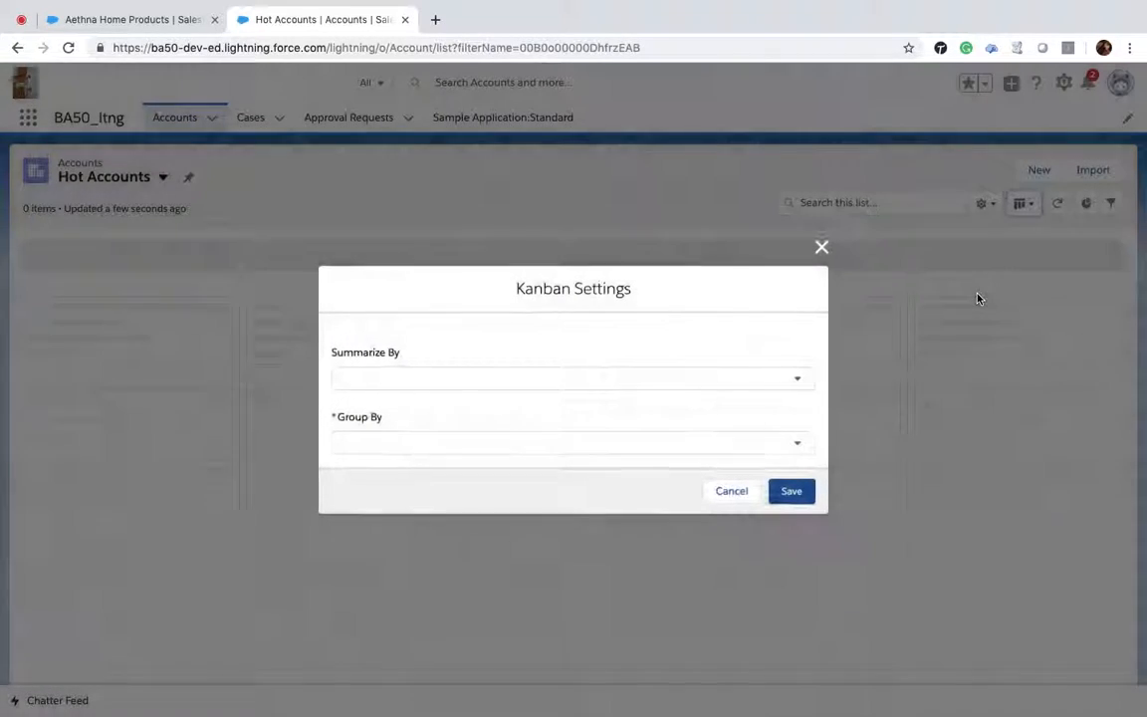
click(659, 379)
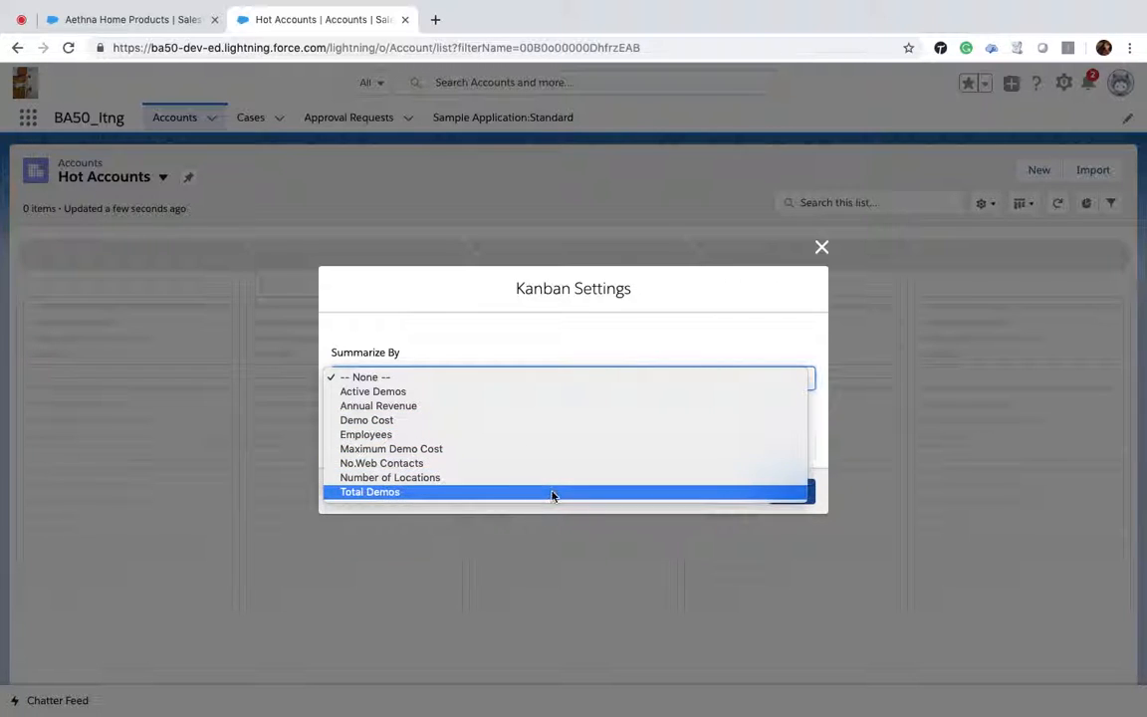
click(539, 406)
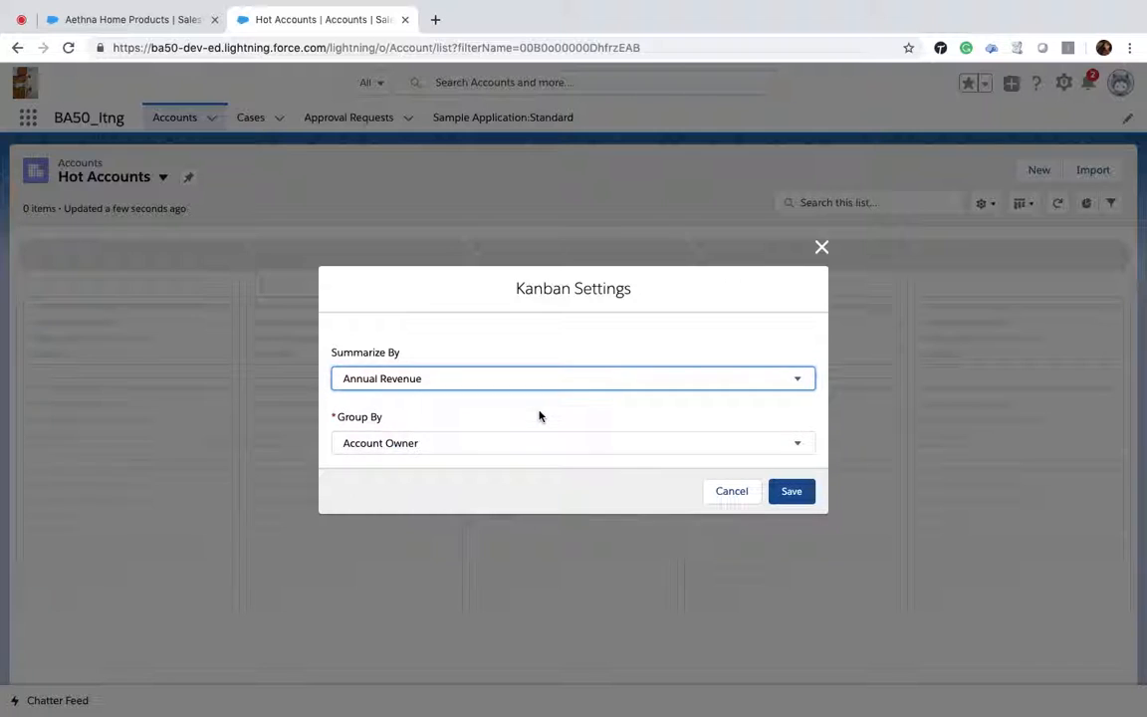
click(425, 448)
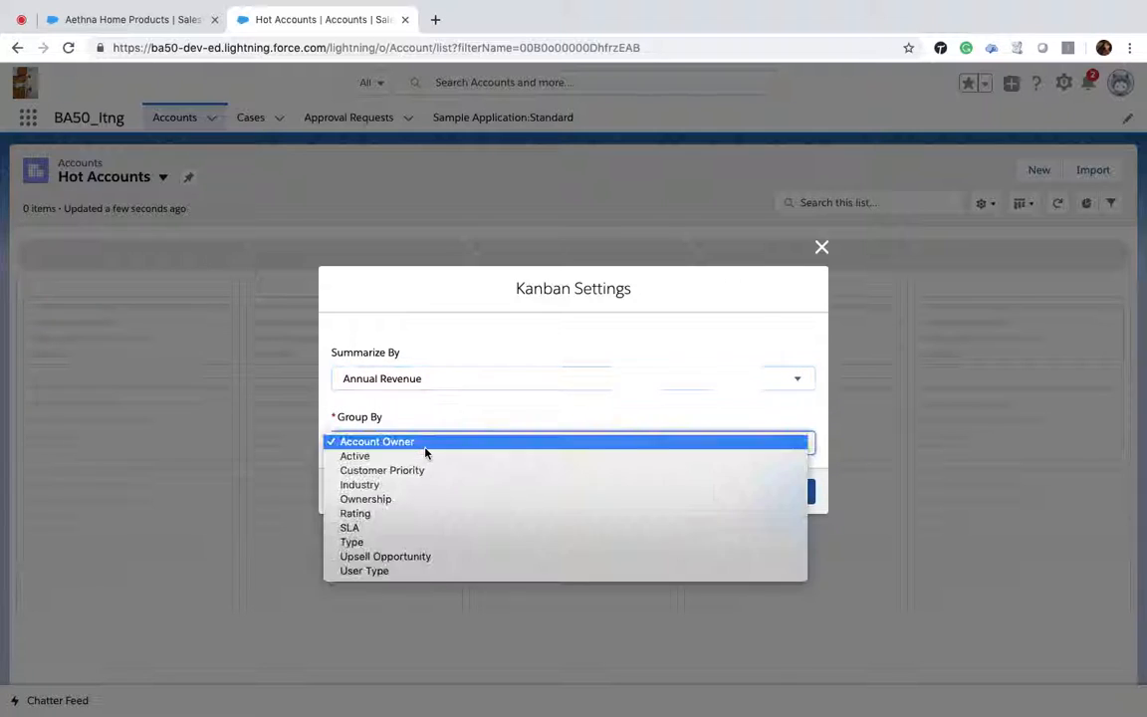
click(419, 499)
click(788, 498)
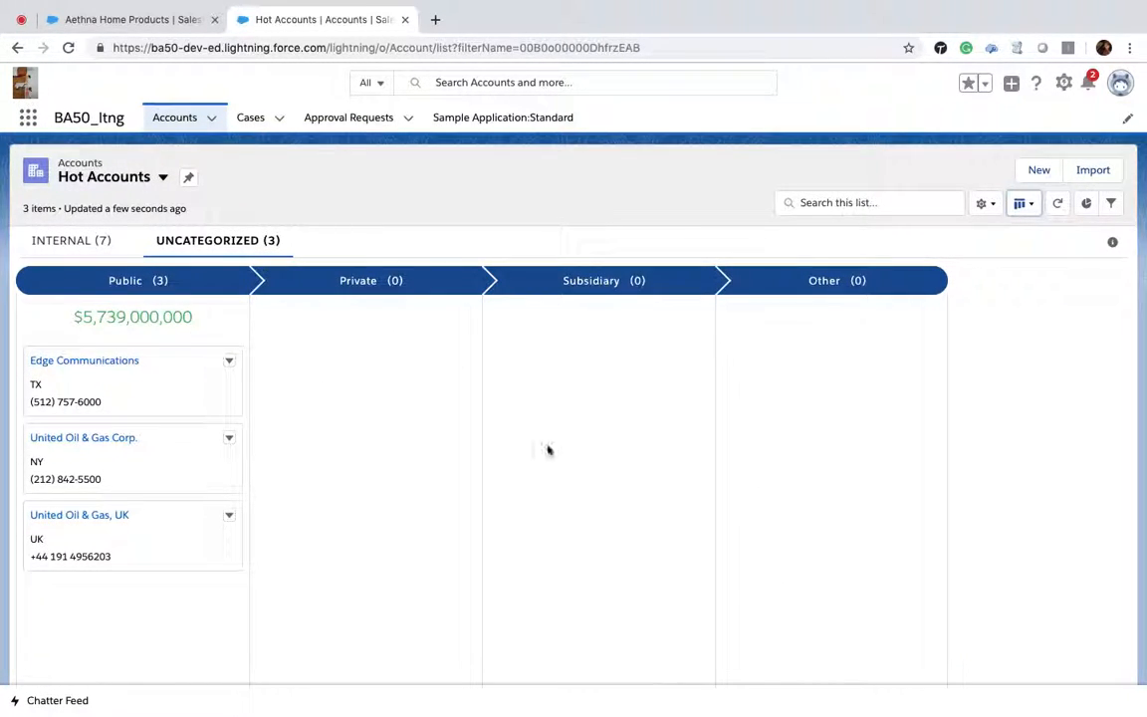
Step: Move Kanban cards between Ownership columns in the Uncategorized and Internal groups to reassign each account's ownership
drag(138, 368, 555, 363)
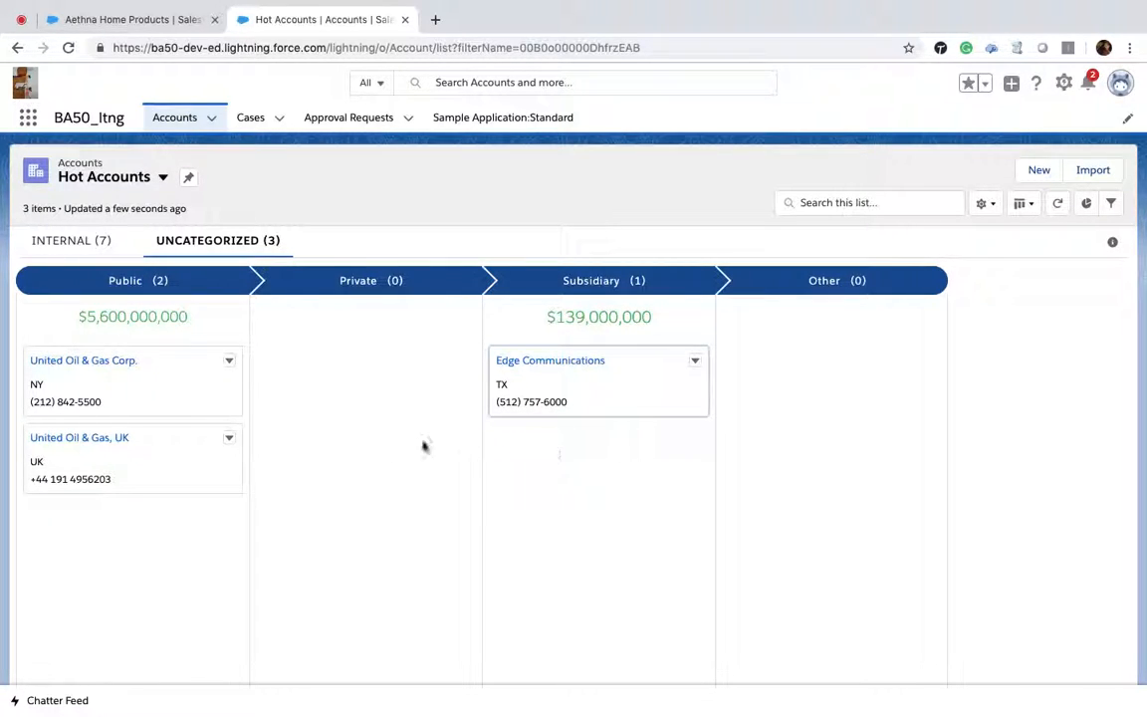
drag(100, 453, 776, 487)
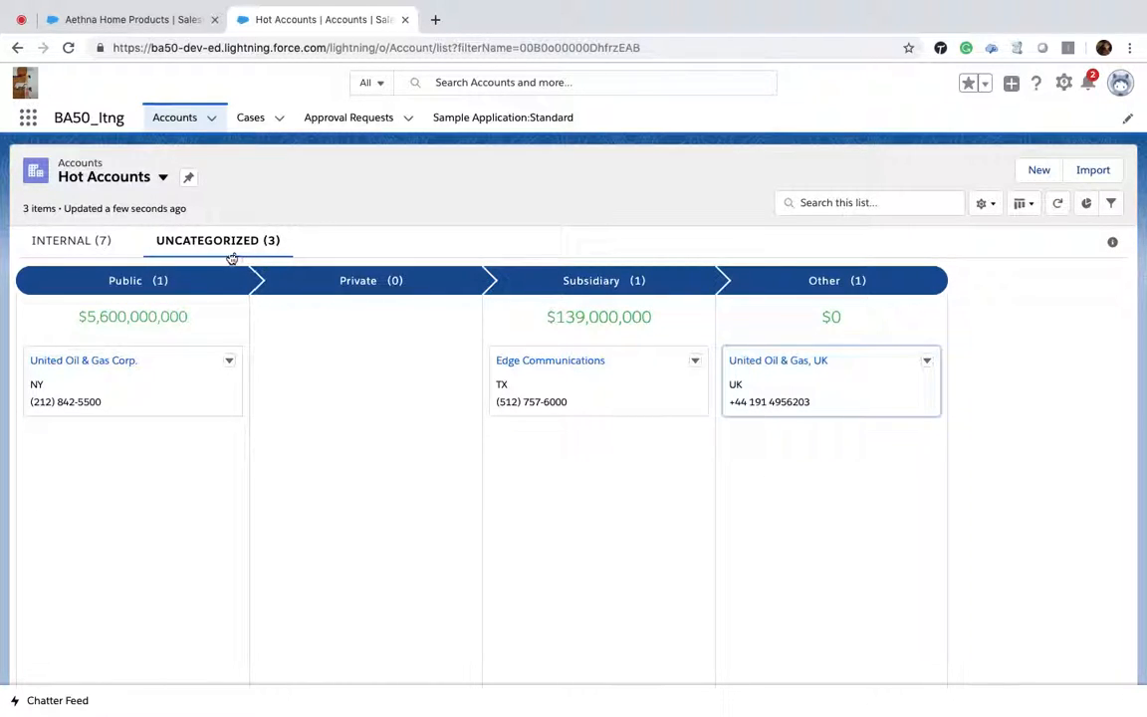
click(79, 245)
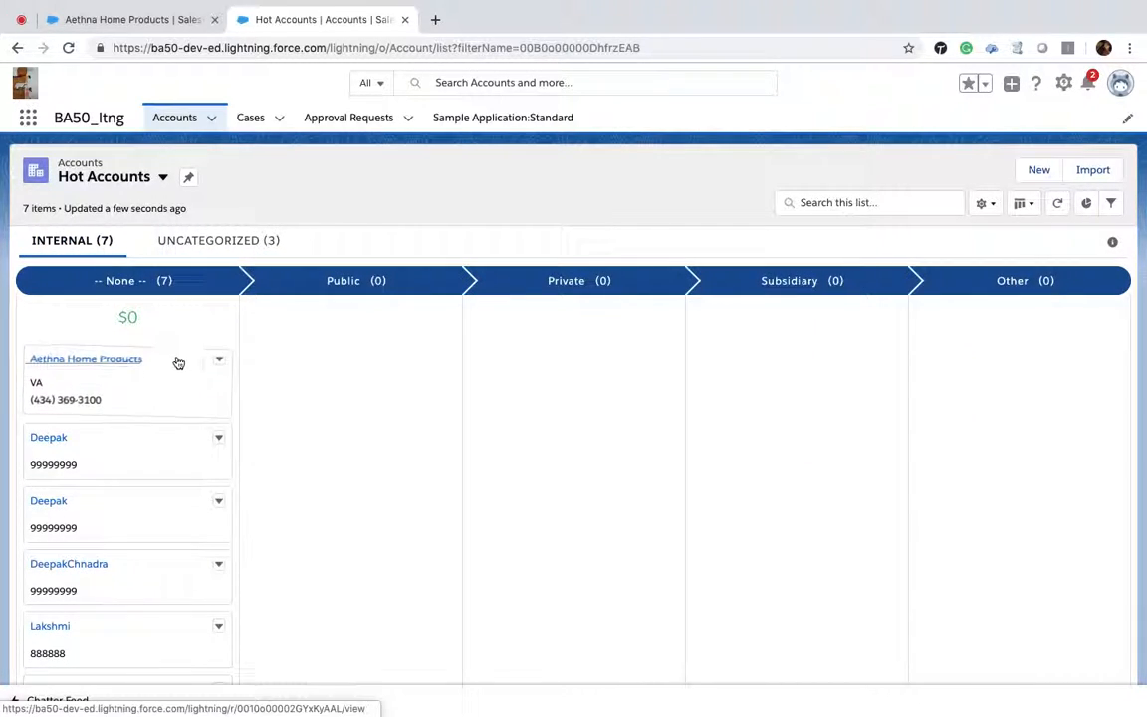
drag(111, 372, 466, 349)
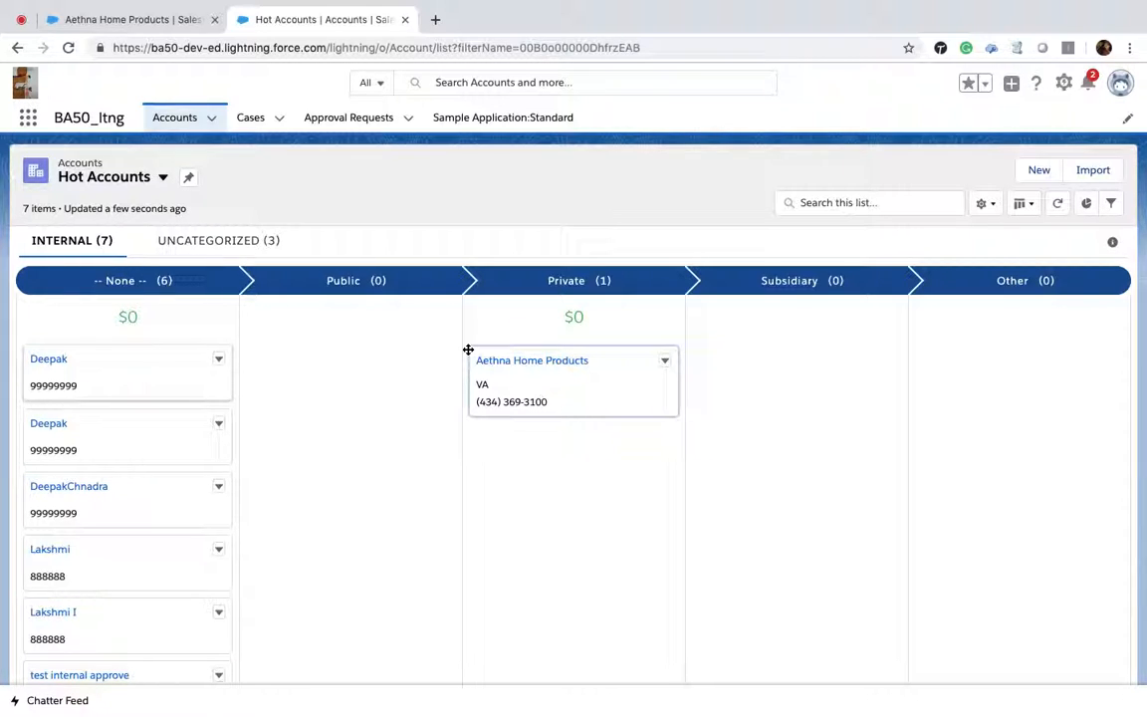
drag(62, 443, 281, 337)
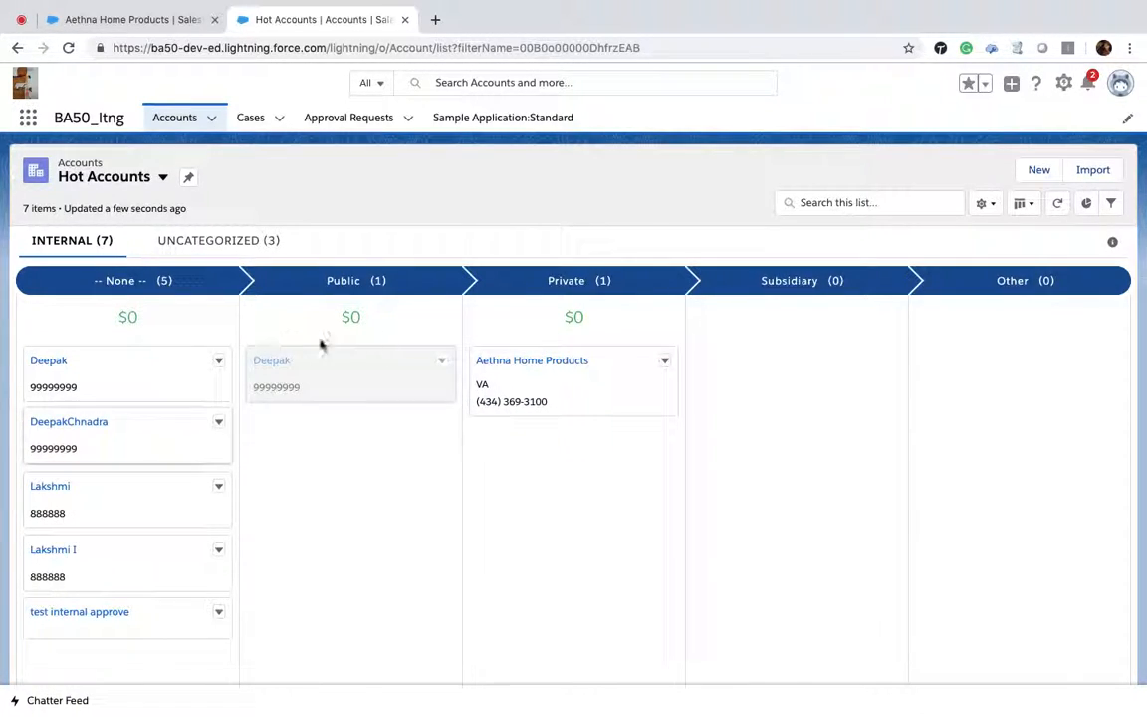
drag(131, 507, 738, 380)
drag(92, 485, 302, 456)
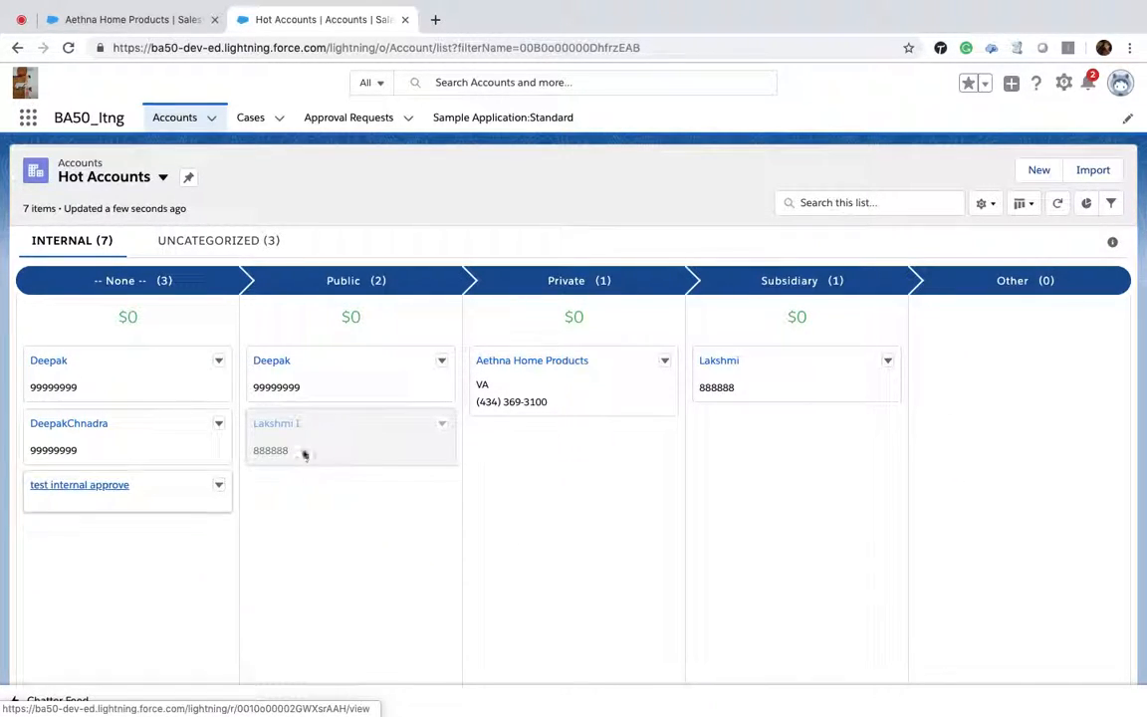
Step: Open the Aethna Home Products account record and review its related lists
click(524, 362)
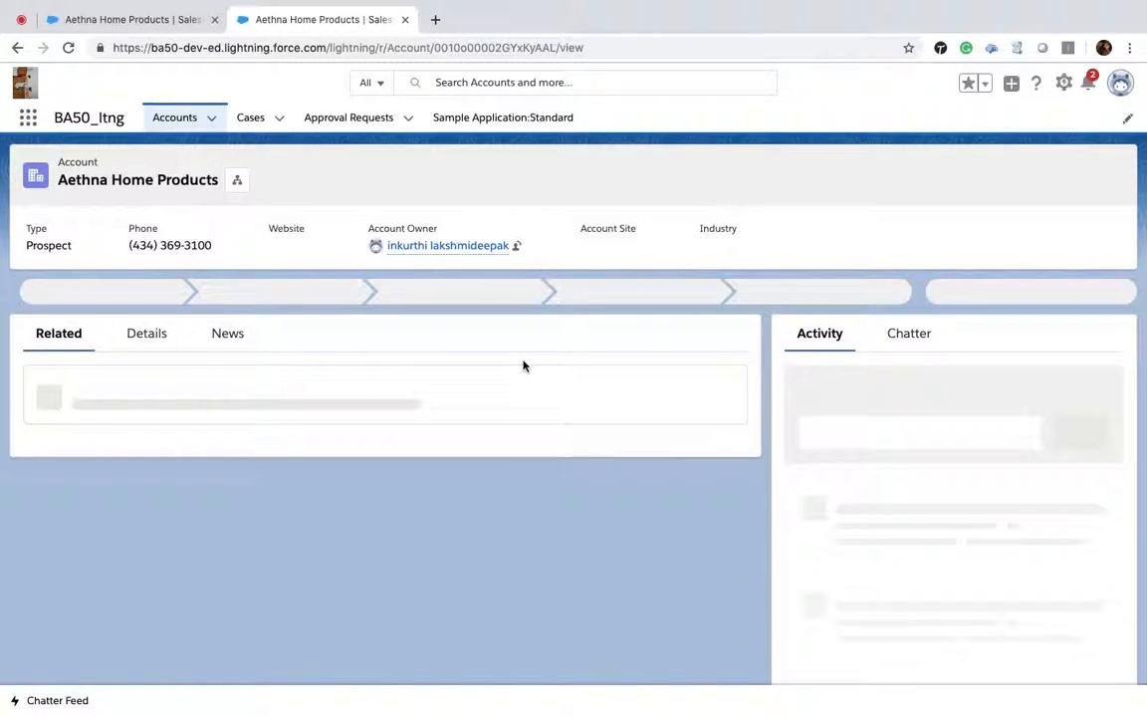
scroll(537, 484, down, 5)
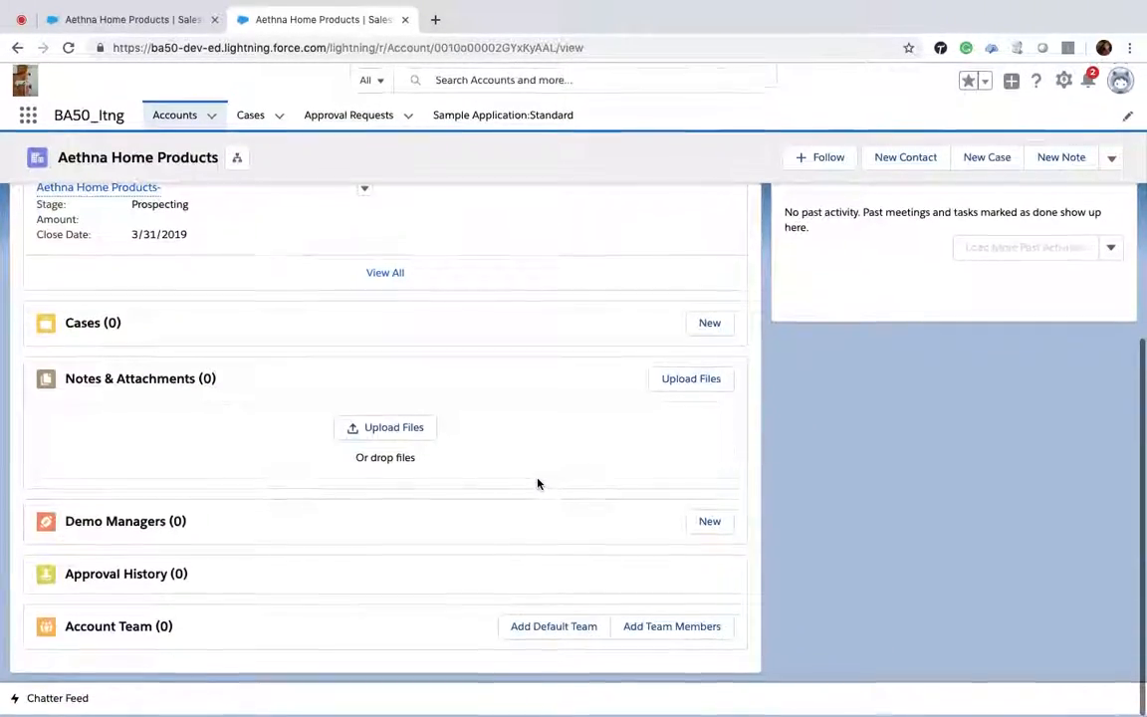
scroll(537, 484, up, 10)
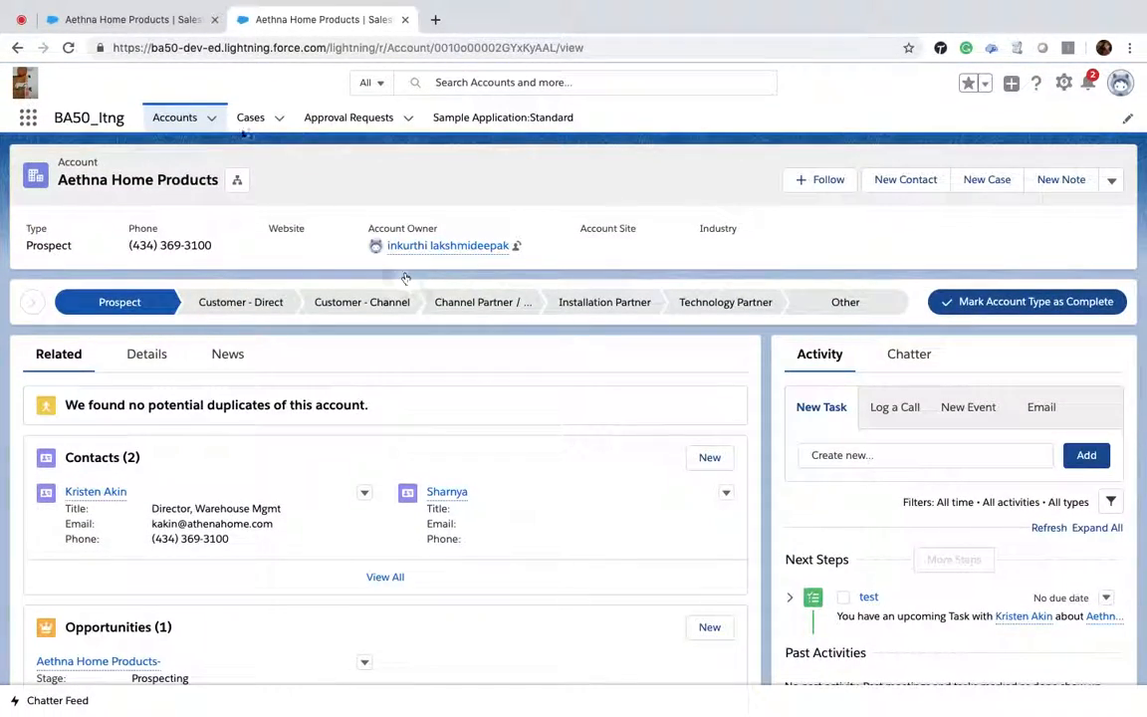
Step: Switch the Recently Viewed accounts list to Kanban, summarized by Demo Cost and grouped by Account Owner
click(175, 117)
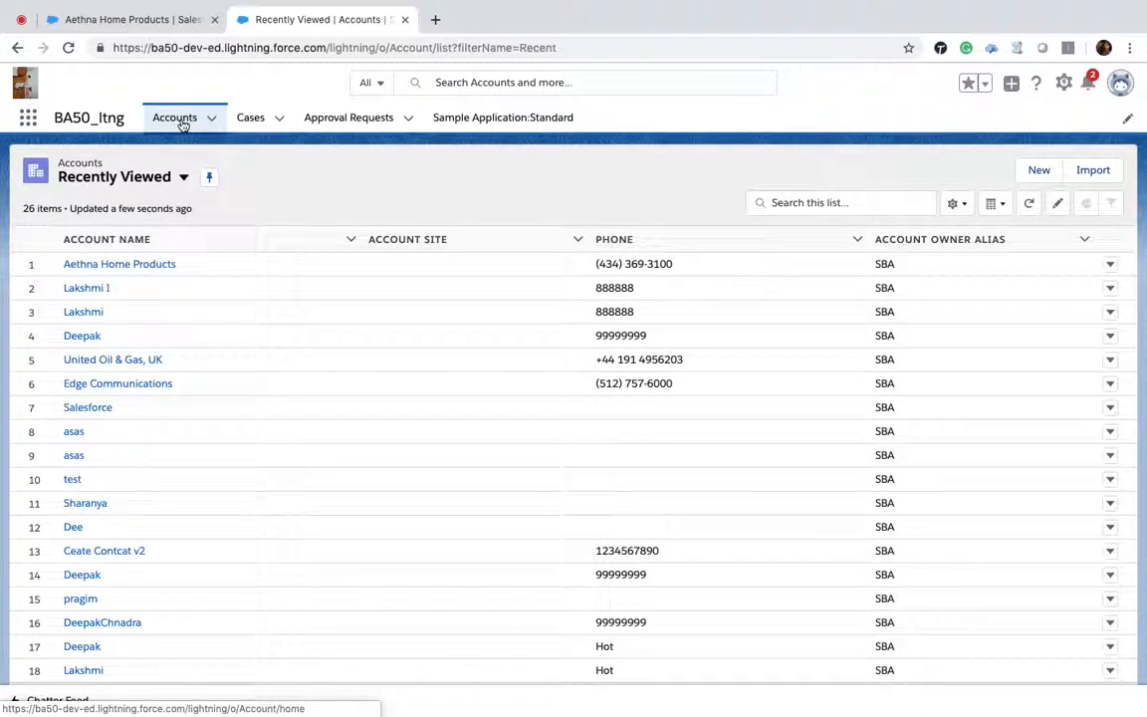
click(999, 207)
click(964, 296)
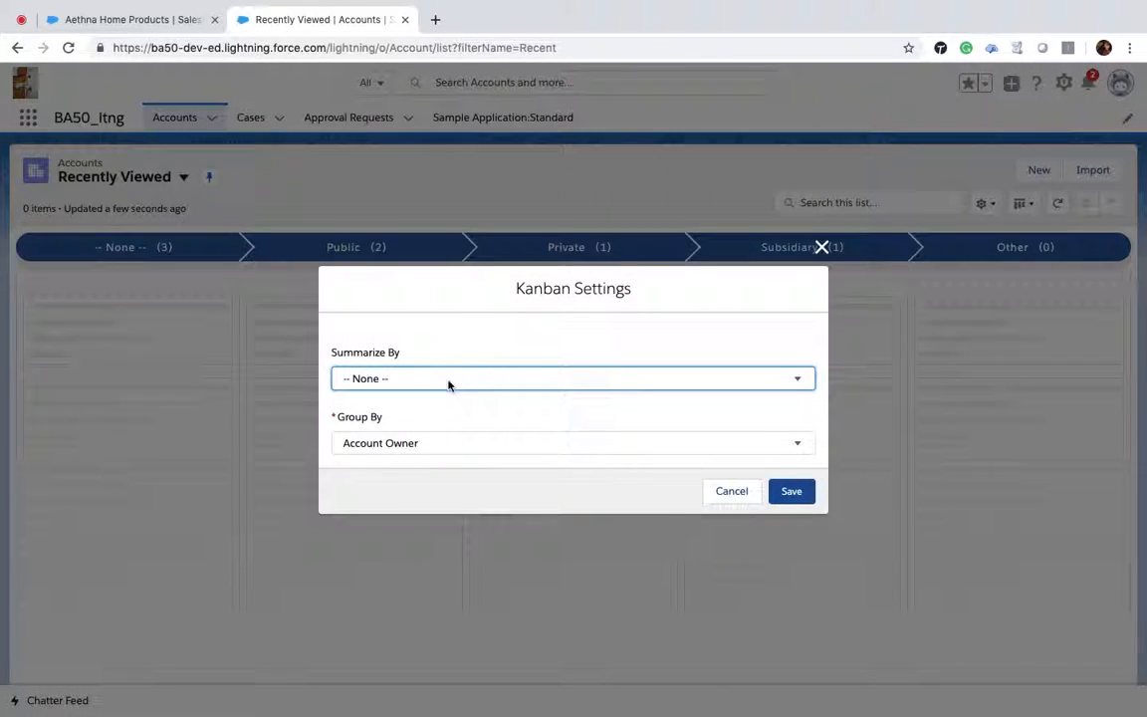
click(448, 380)
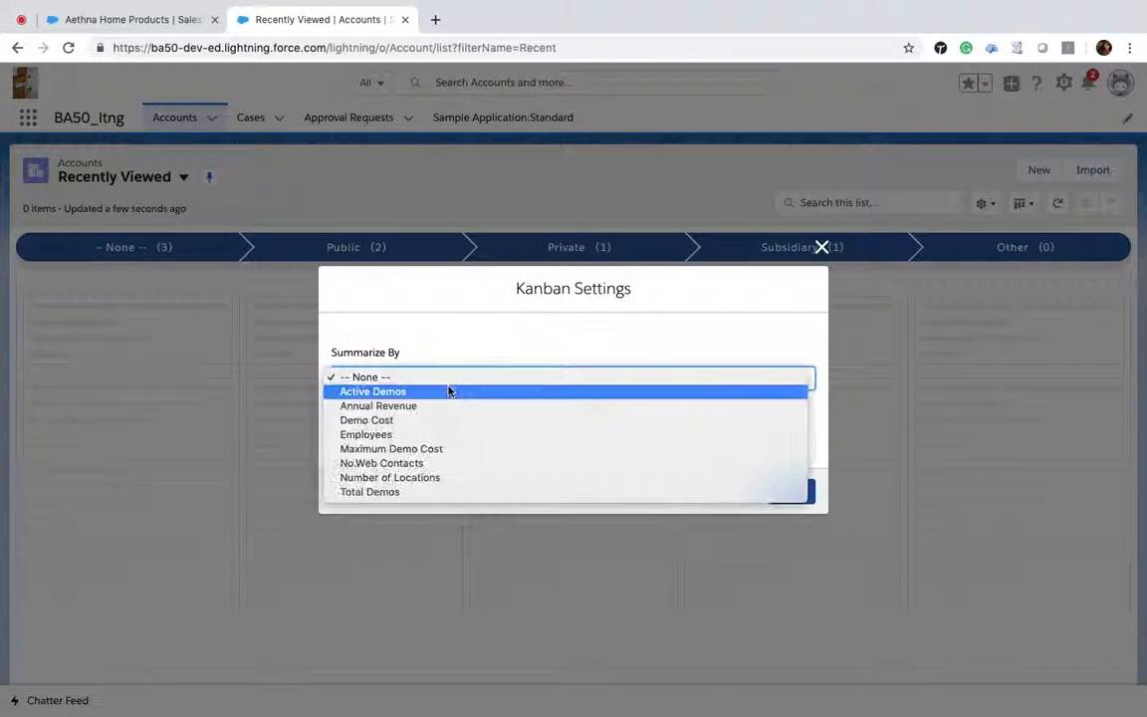
click(406, 421)
click(391, 448)
click(390, 443)
click(789, 494)
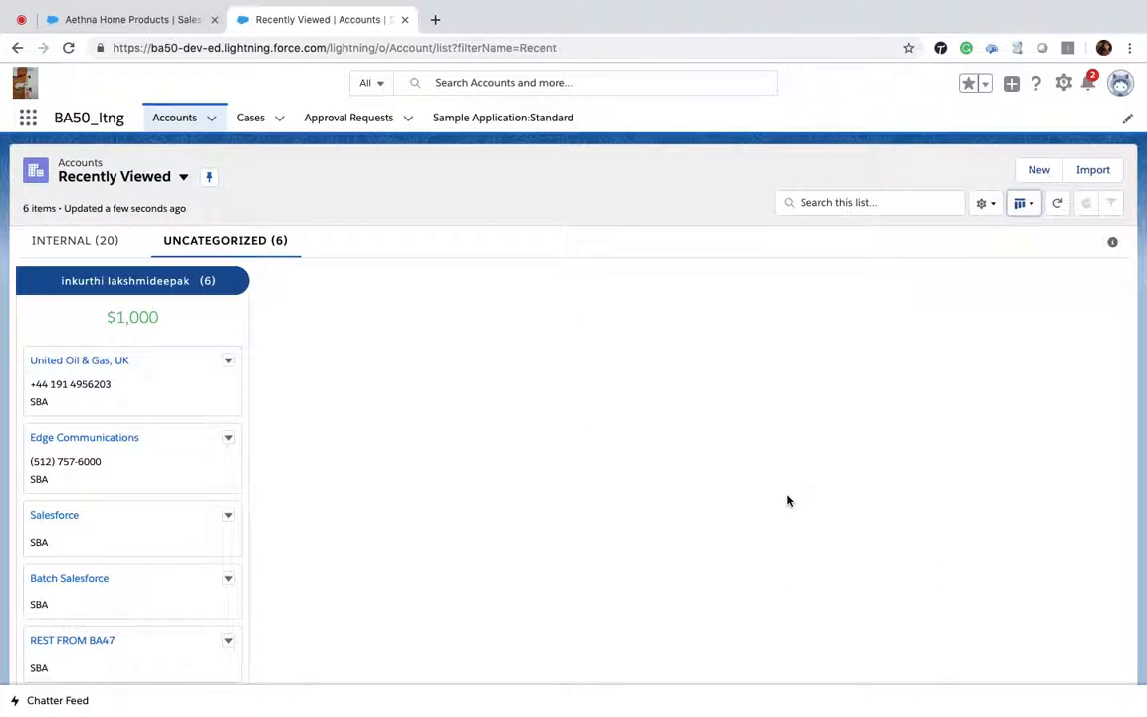
Step: Examine the Internal group's Kanban columns in the Recently Viewed list
click(45, 236)
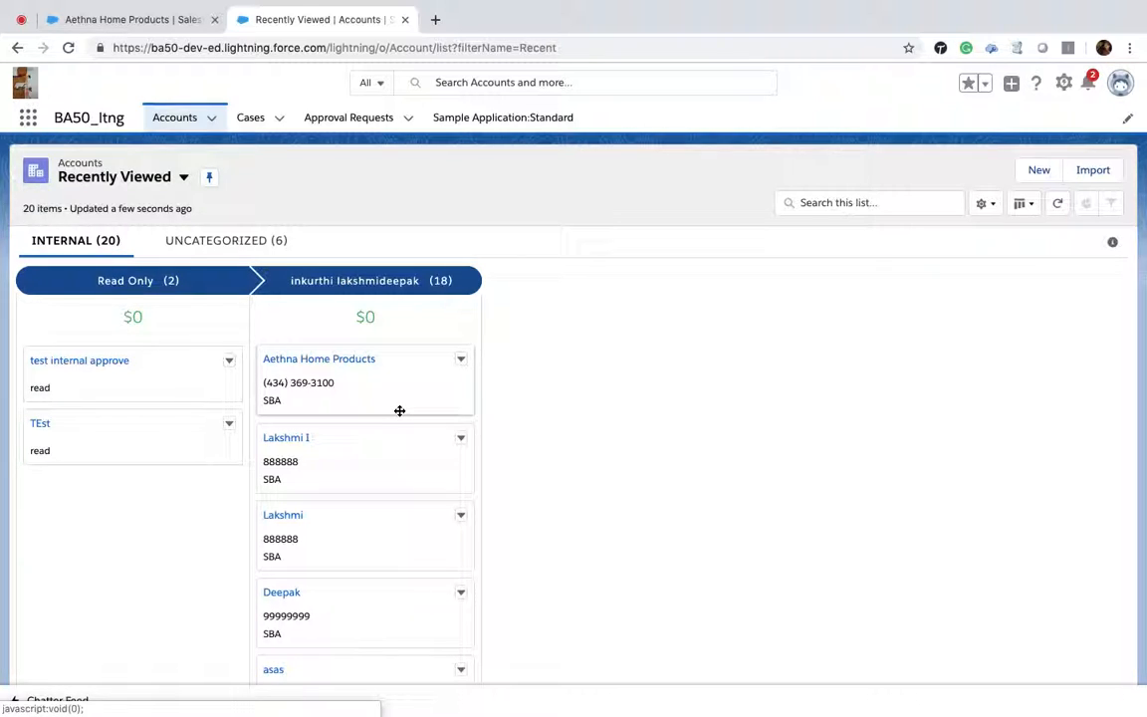
scroll(400, 410, down, 5)
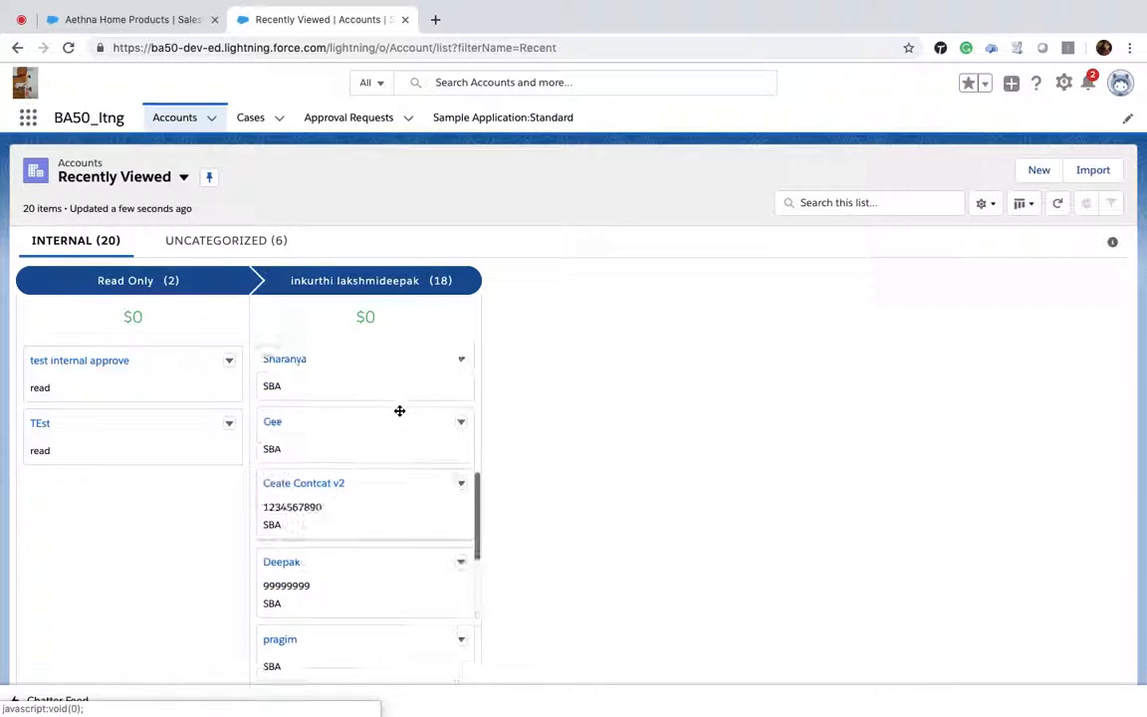
scroll(399, 410, up, 6)
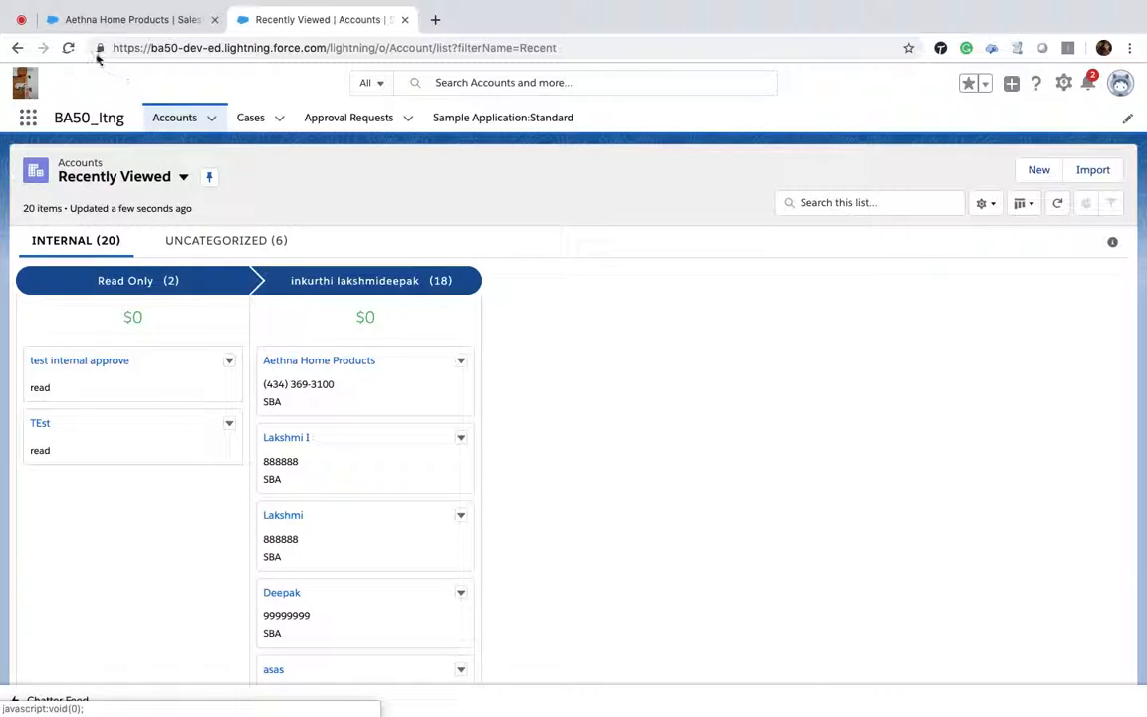
Step: Return to the Hot Accounts list view and switch its display back to Table
click(184, 177)
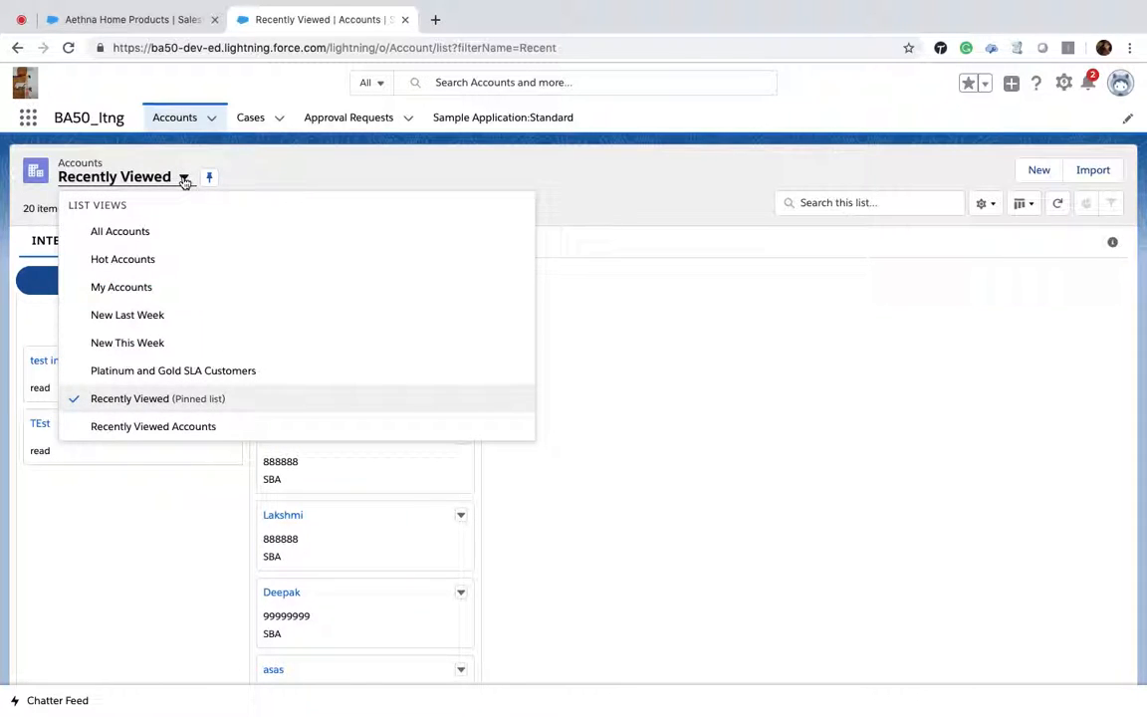
click(171, 267)
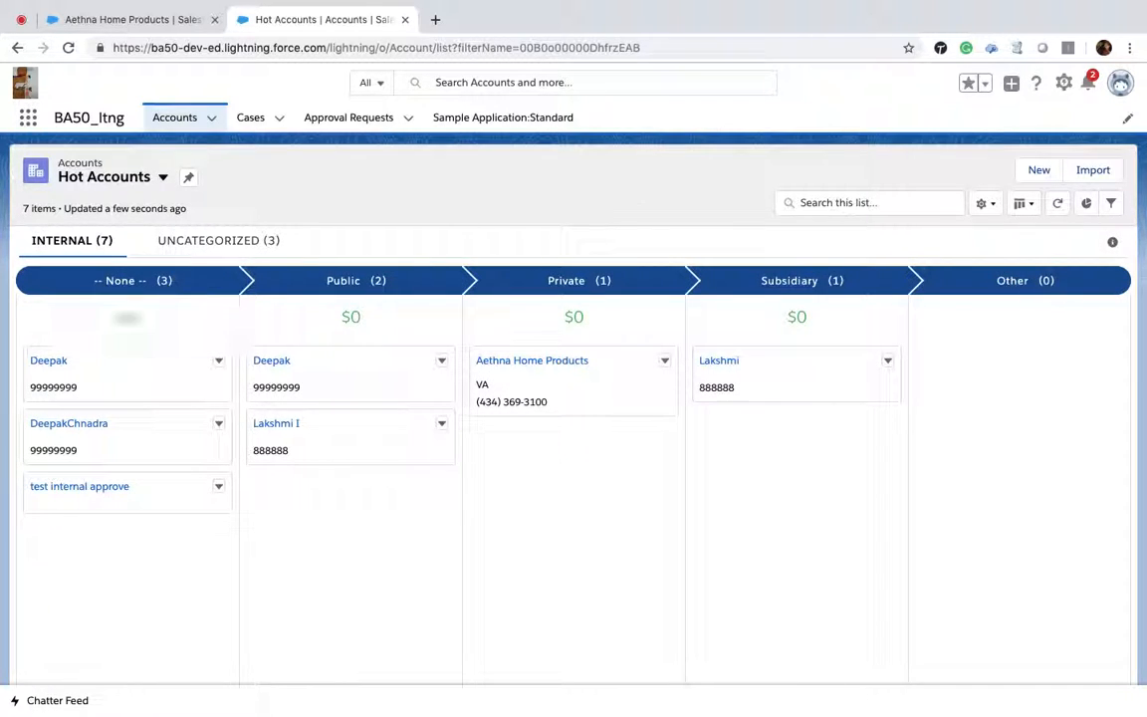
click(1026, 209)
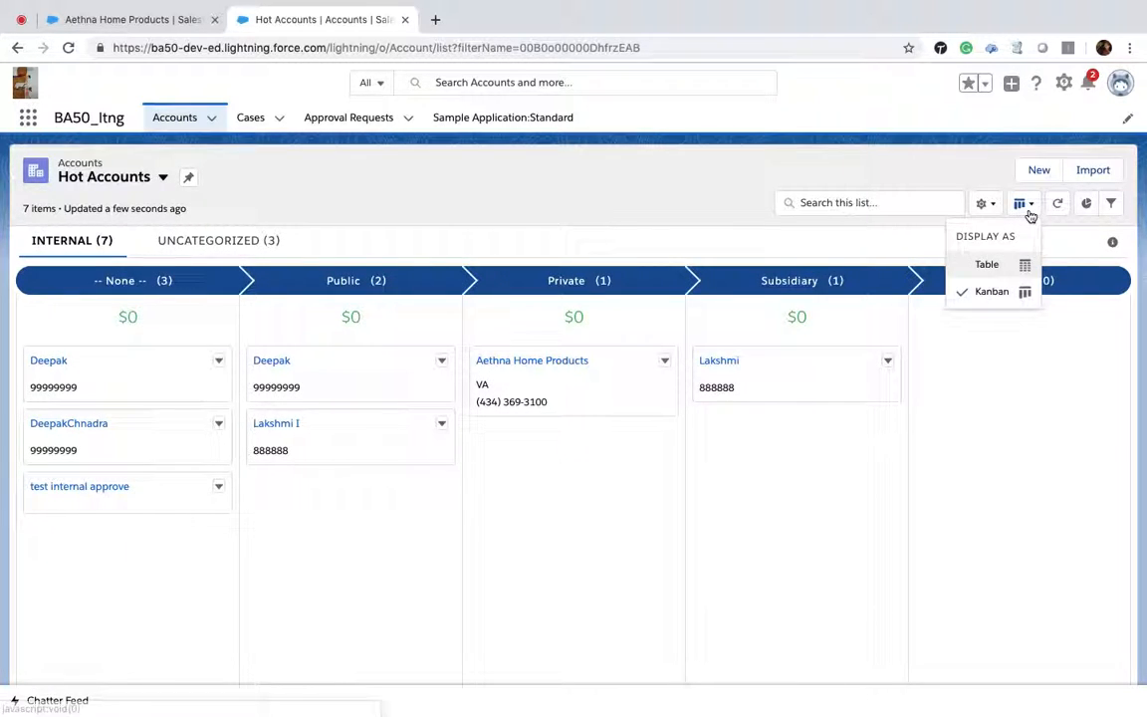
click(995, 265)
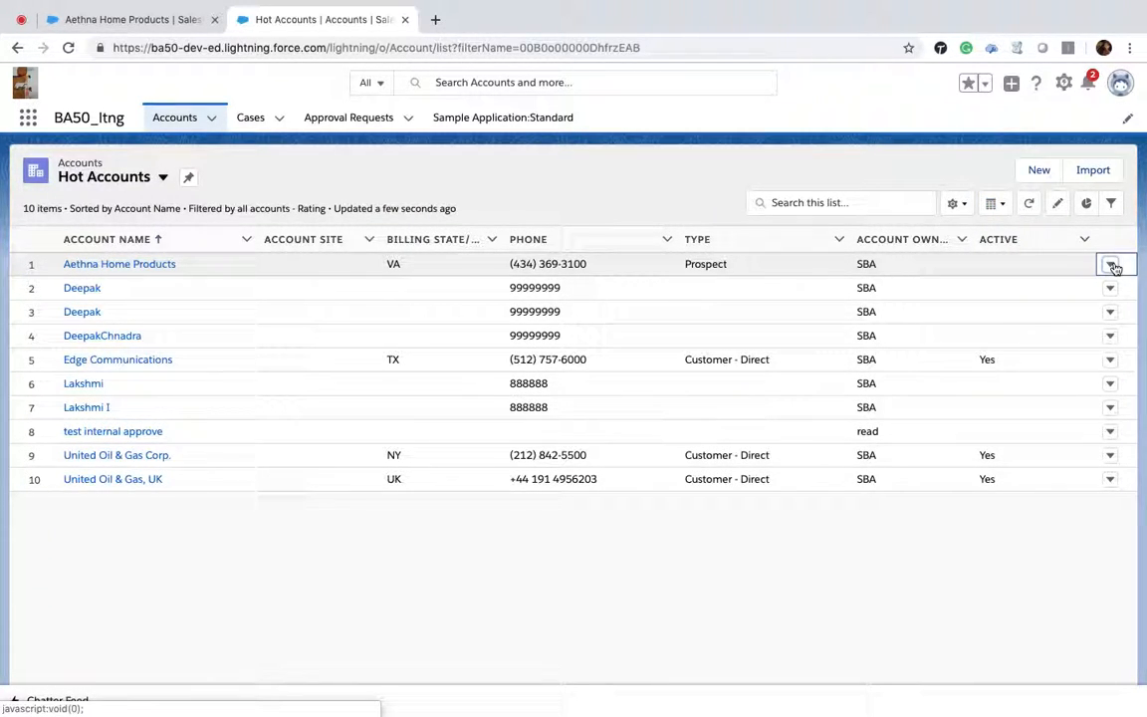
click(1110, 265)
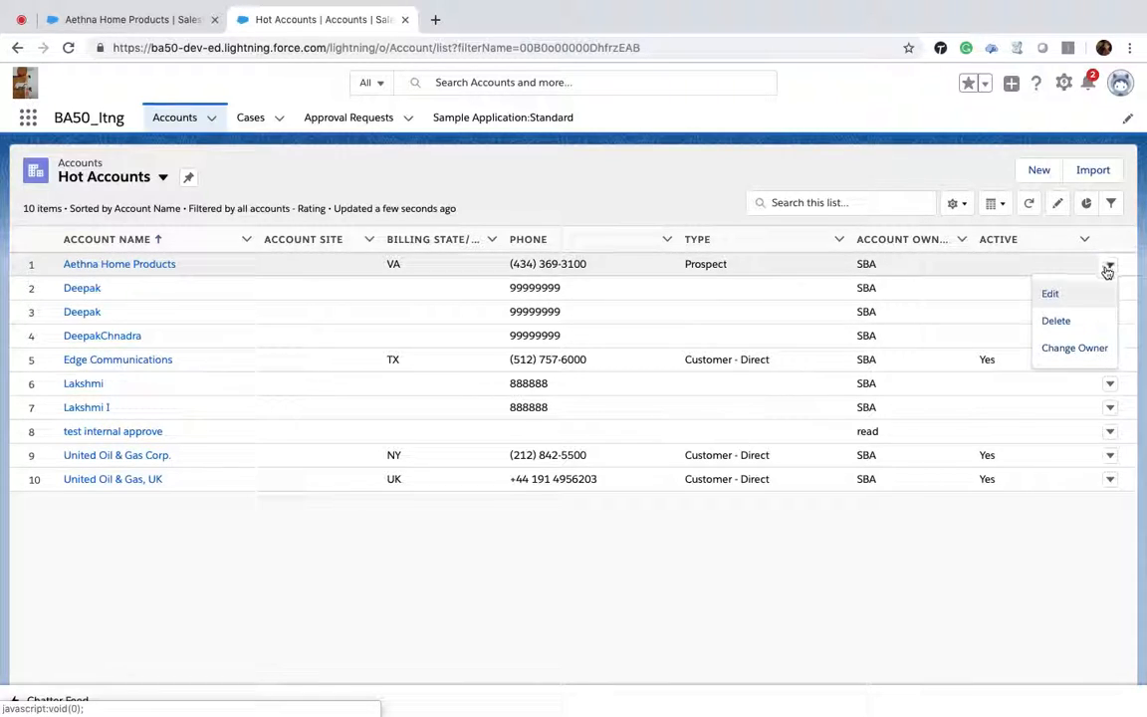
click(1050, 294)
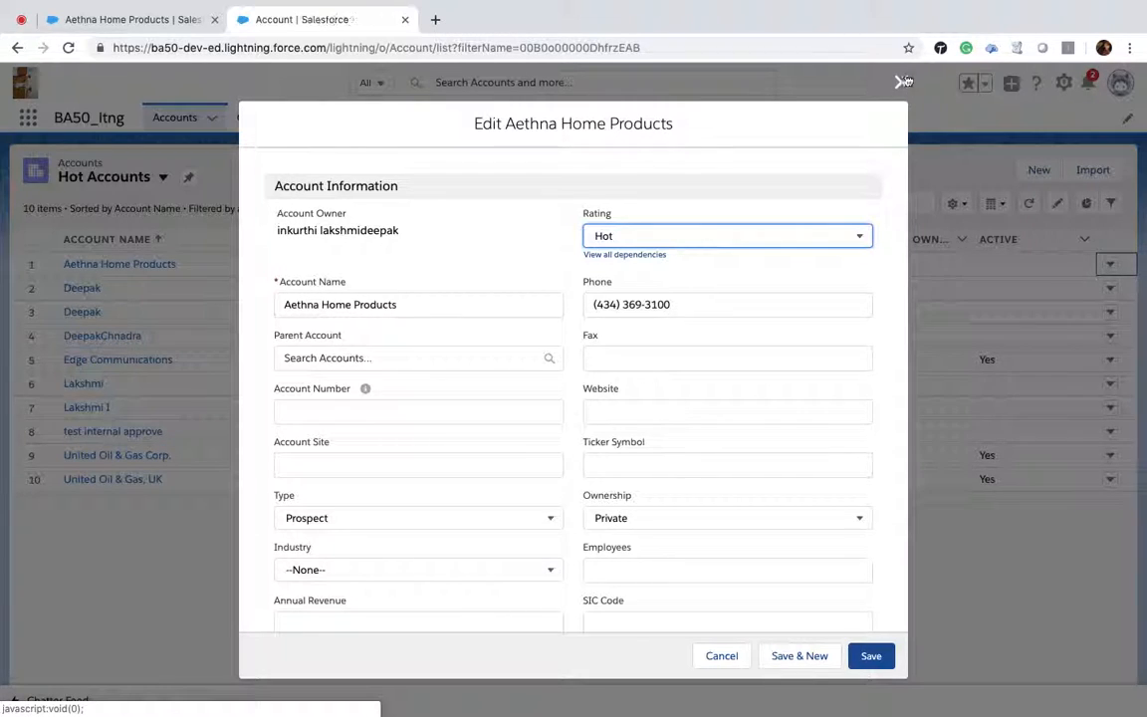
click(901, 85)
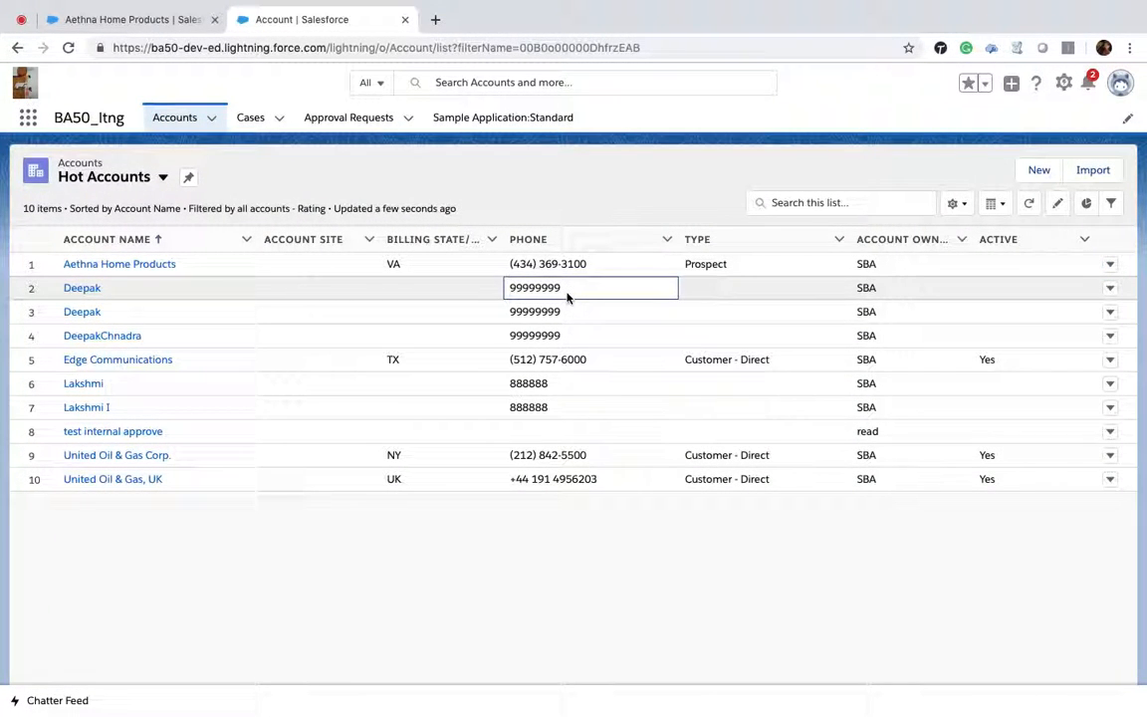
Step: Try to inline-edit the phone numbers of the Deepak accounts in the list
double_click(567, 296)
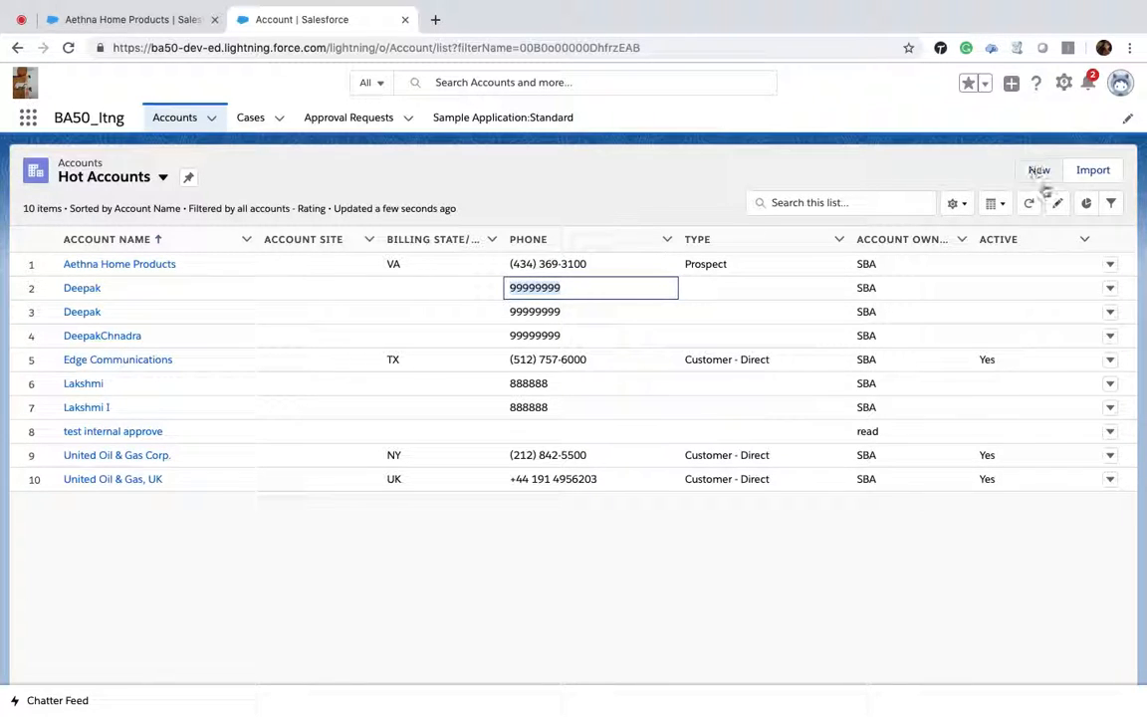
click(560, 289)
double_click(561, 289)
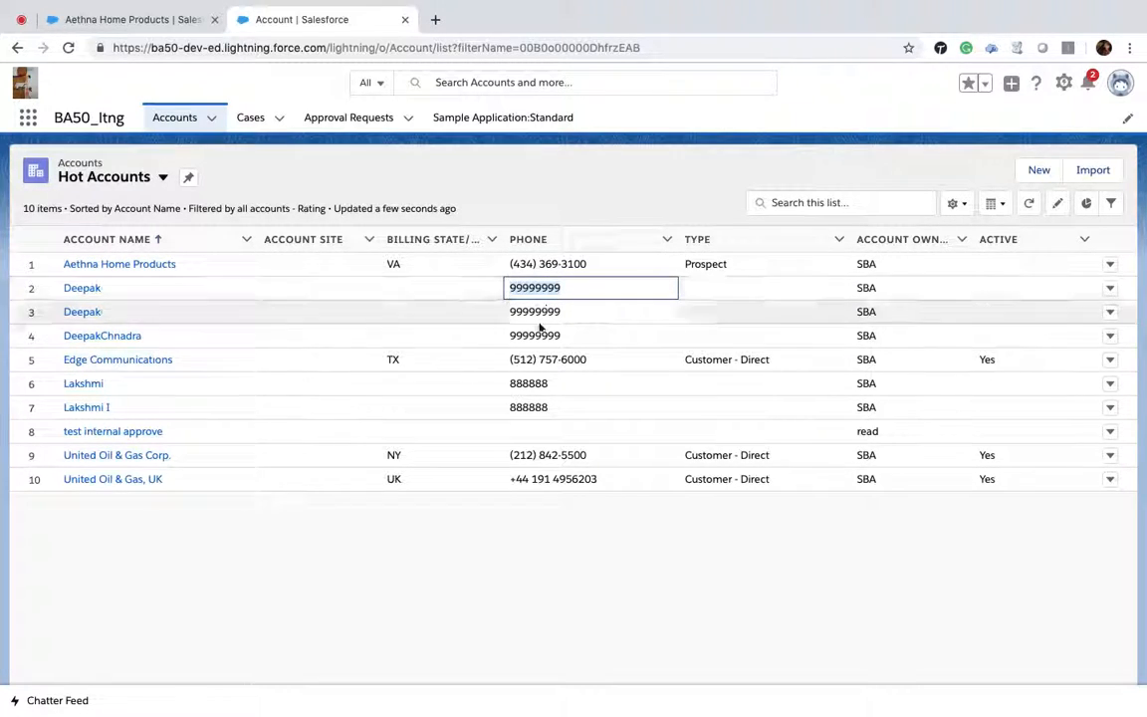
double_click(548, 312)
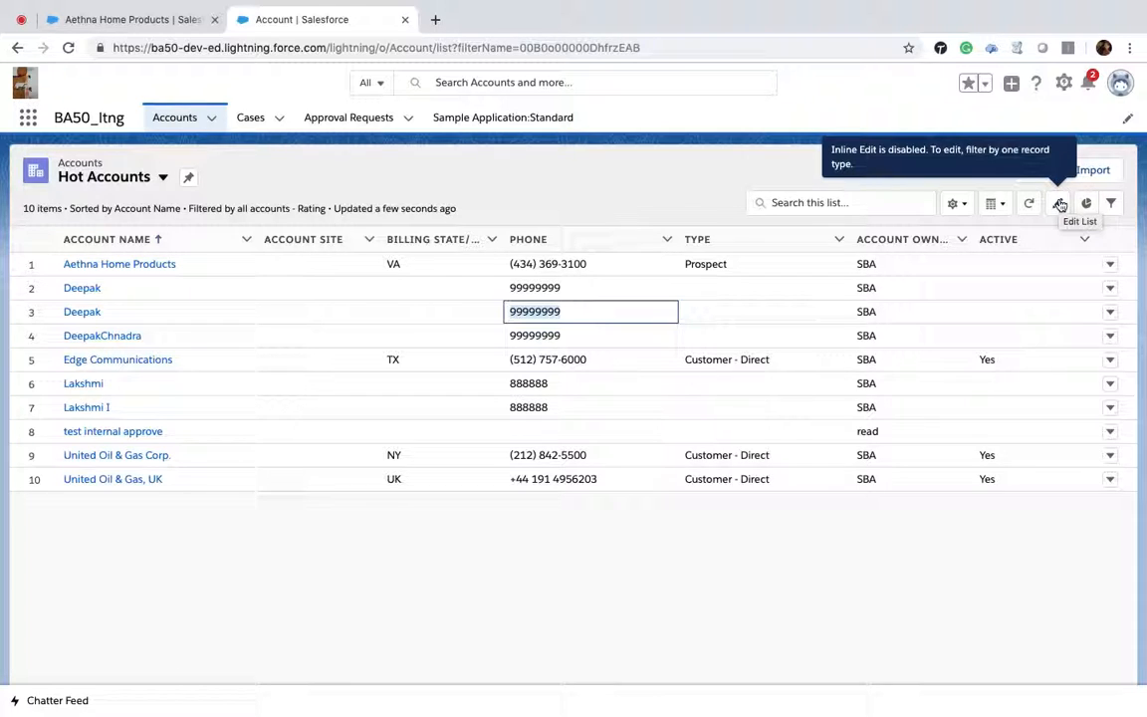
Step: Search the Hot Accounts list for aeth
click(879, 204)
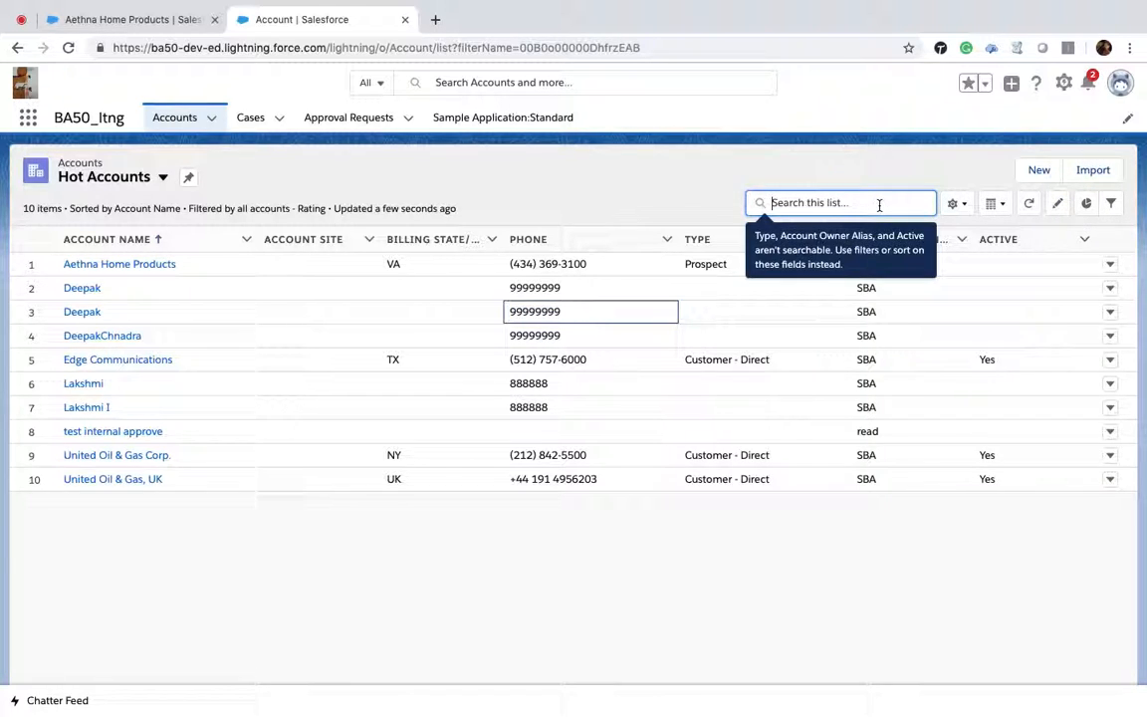
text(aeth)
key(Return)
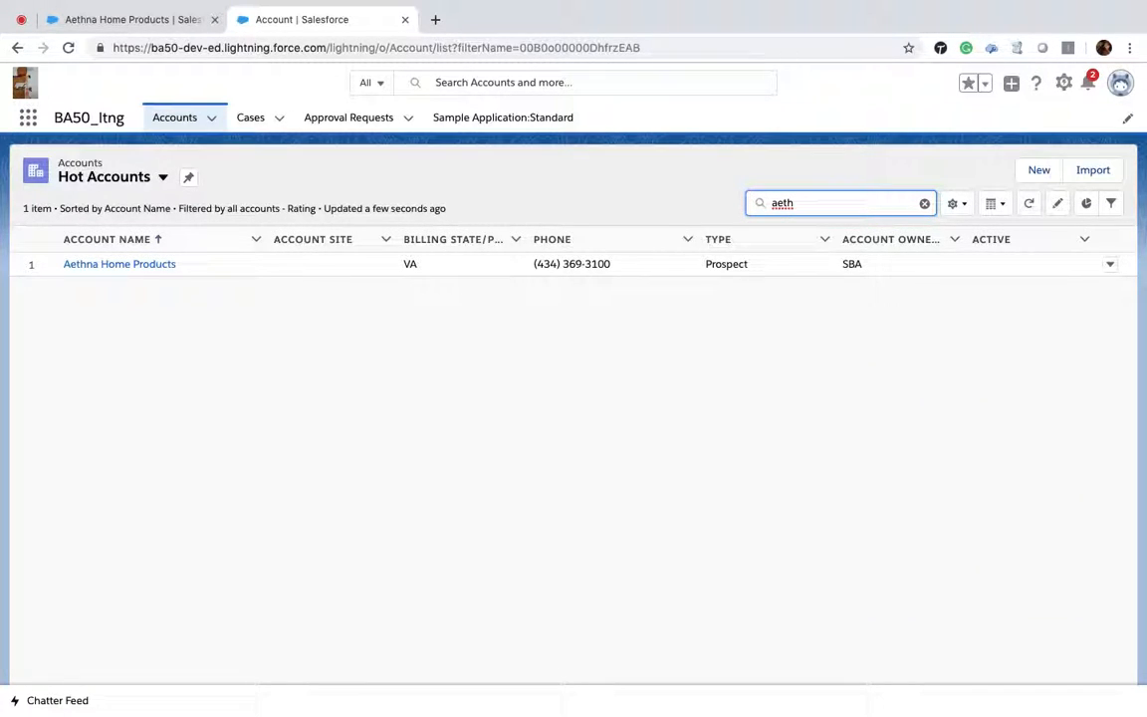
click(634, 271)
click(438, 266)
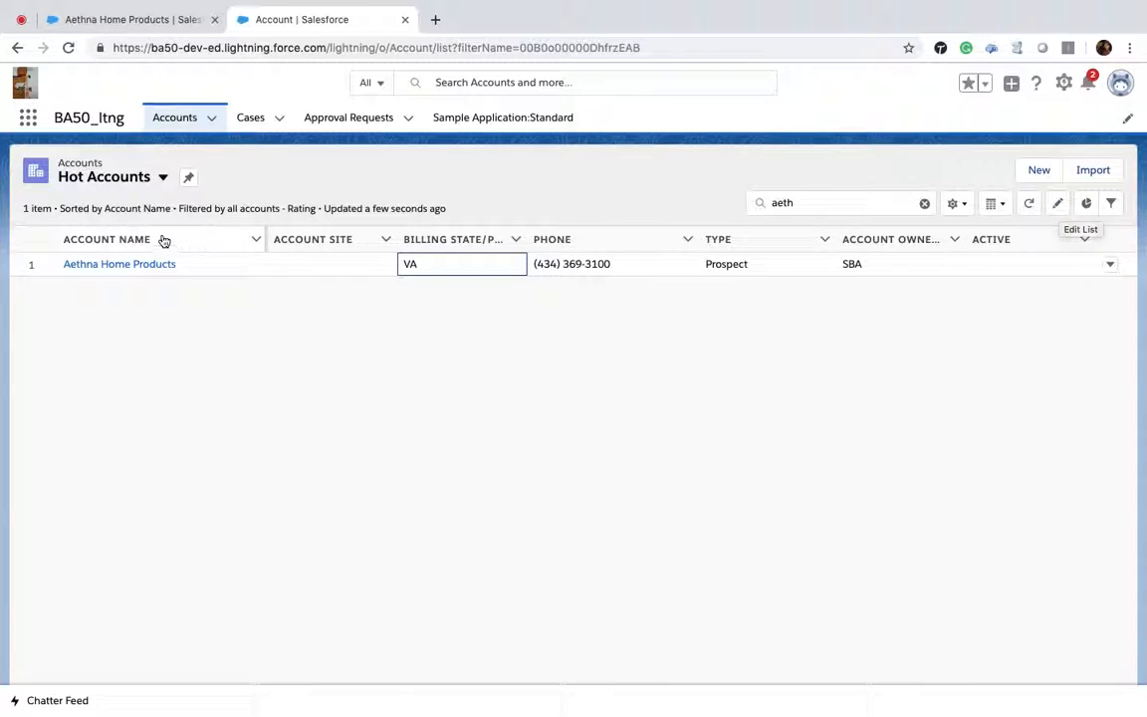
click(163, 179)
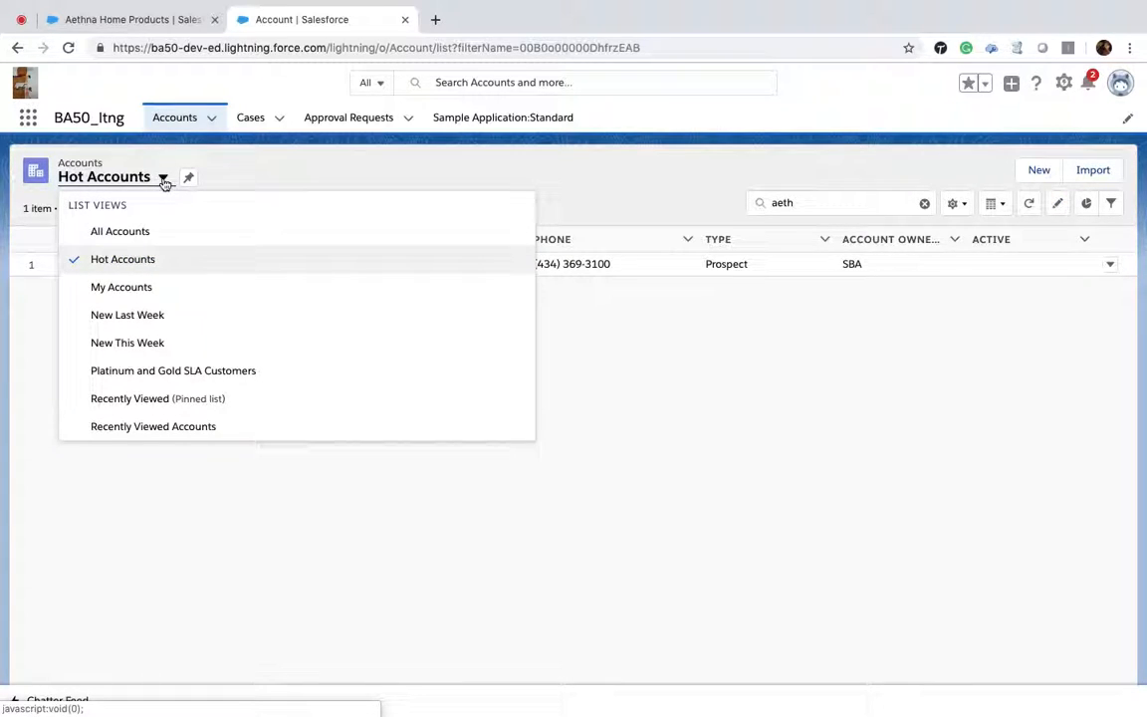
key(Escape)
Step: Create a new private list view named internal accs with API name internal_accs
click(962, 205)
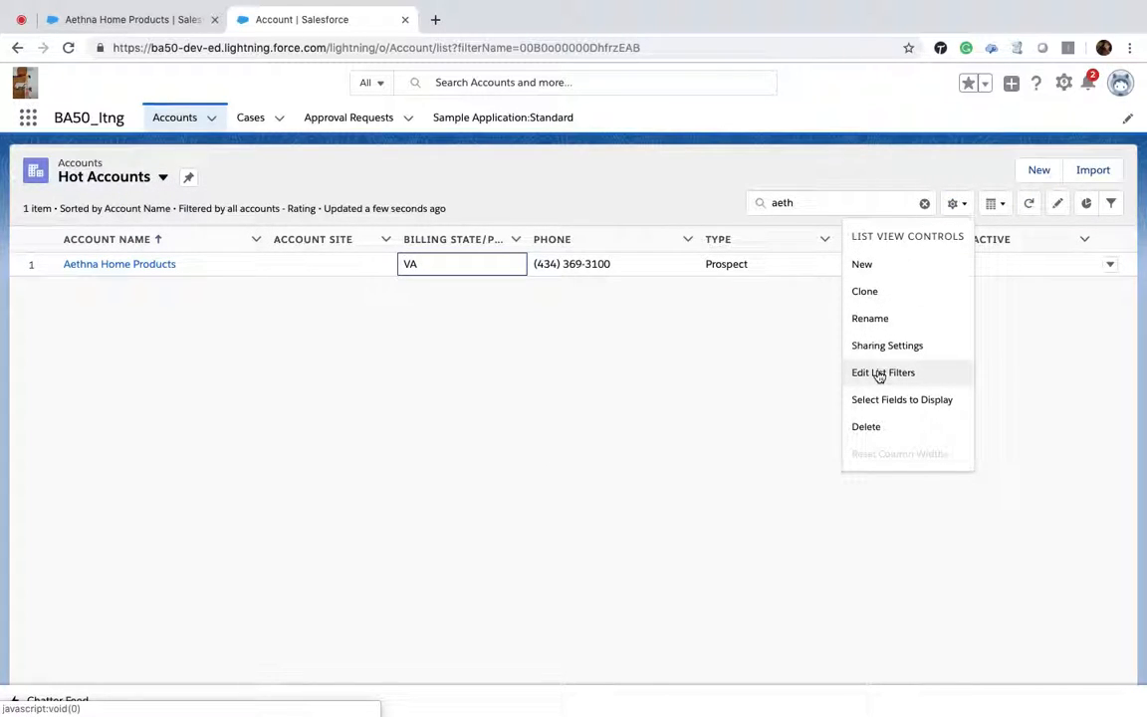
click(862, 263)
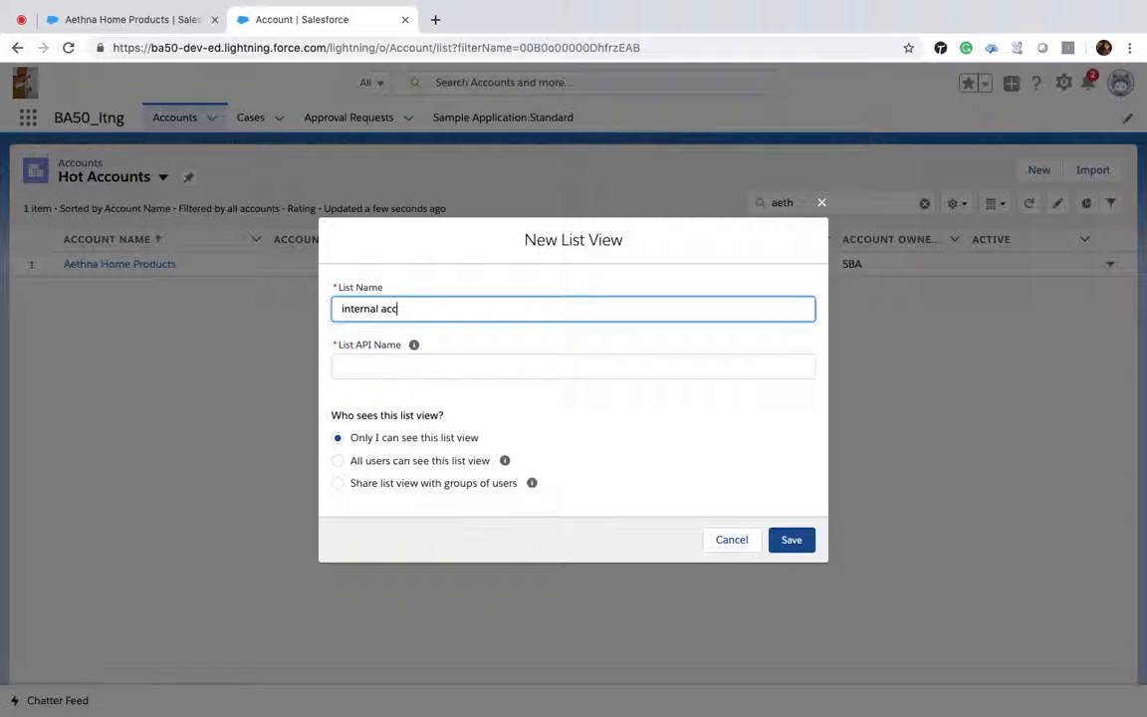
click(528, 373)
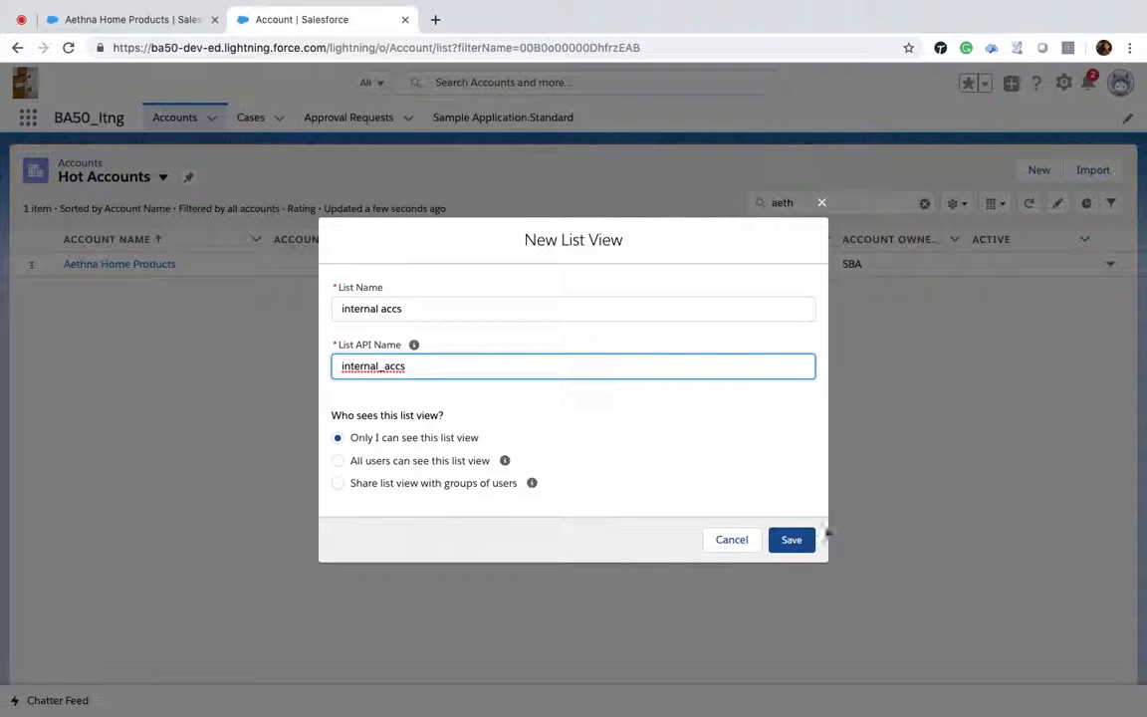
click(796, 542)
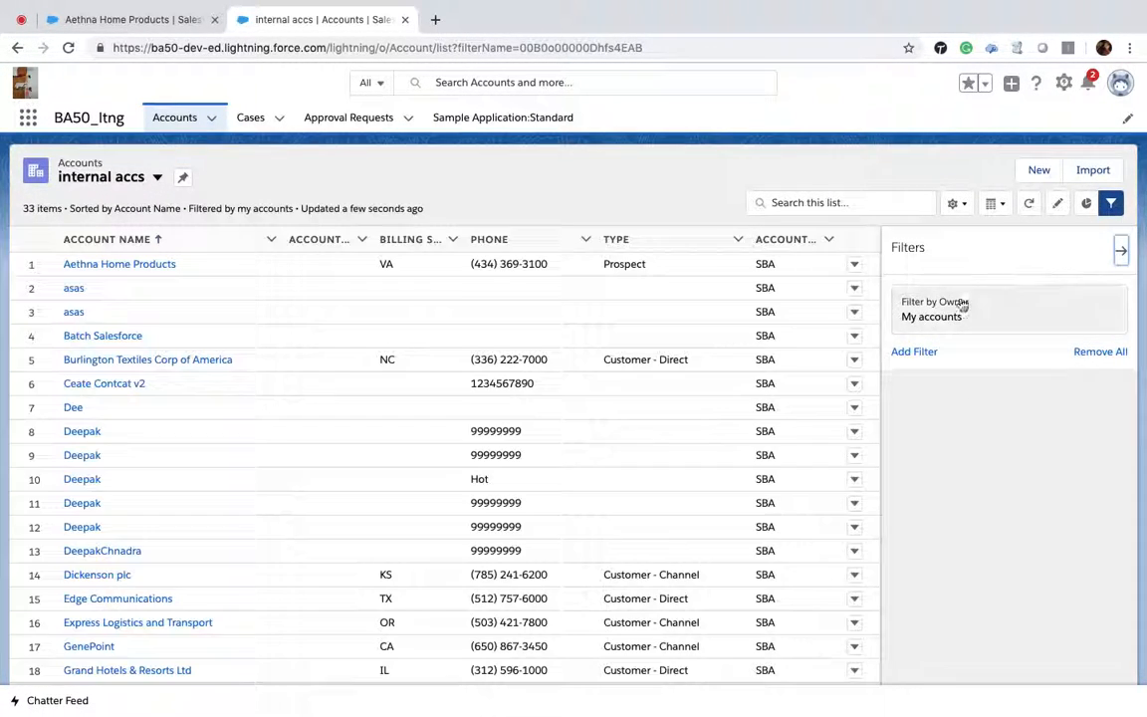
Step: Add a filter Account Record Type equals Internal to the internal accs list view and save it
click(914, 351)
click(676, 315)
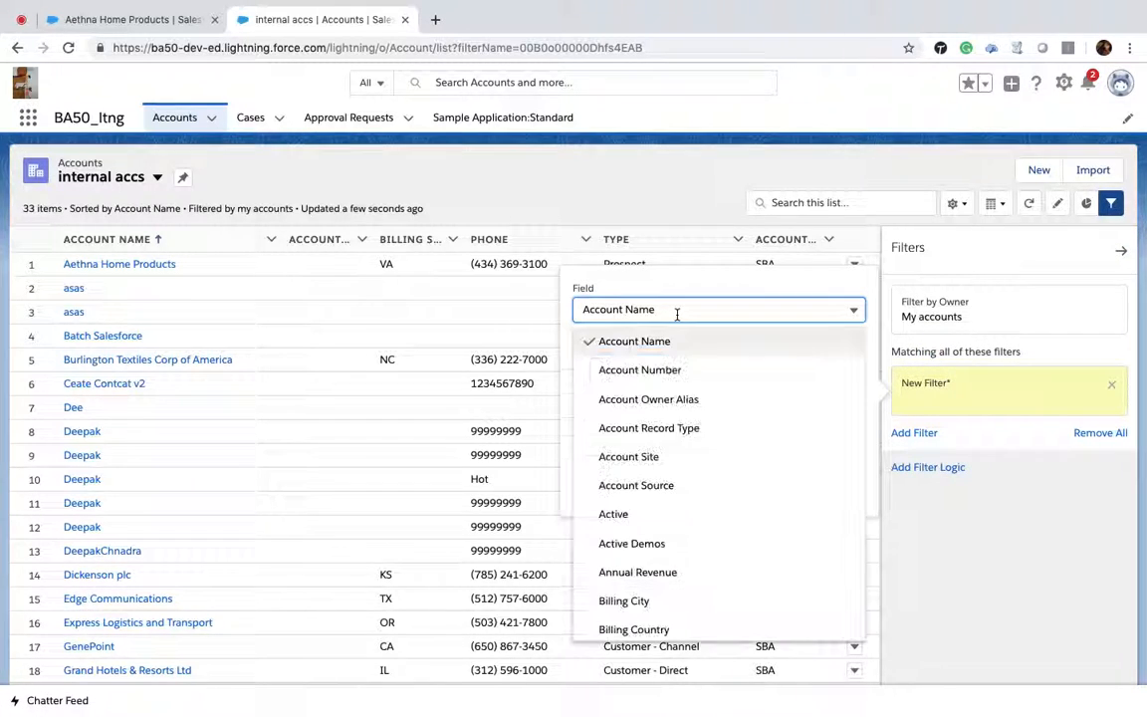
click(670, 432)
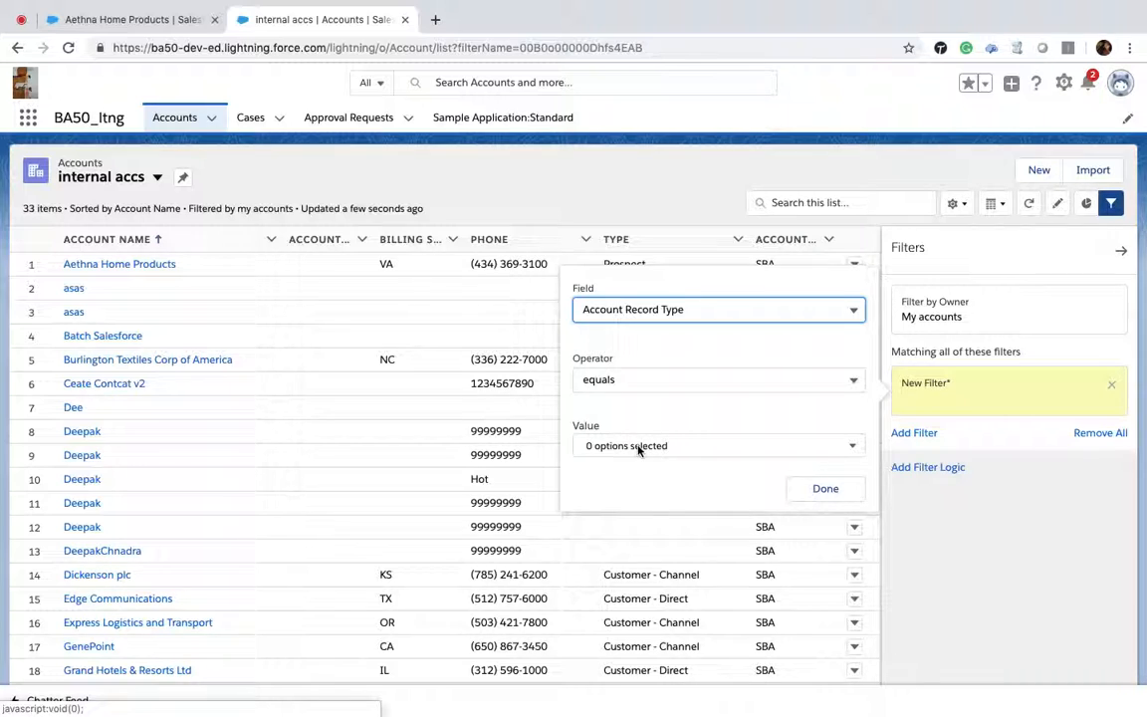
click(637, 445)
click(626, 491)
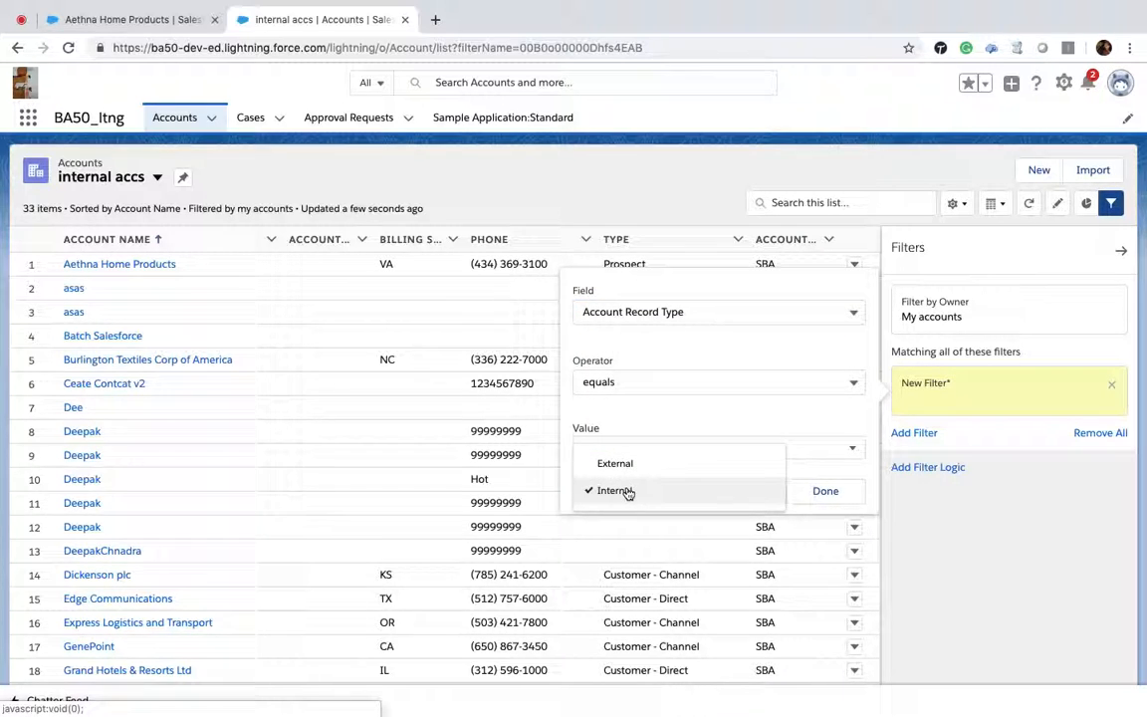
click(842, 491)
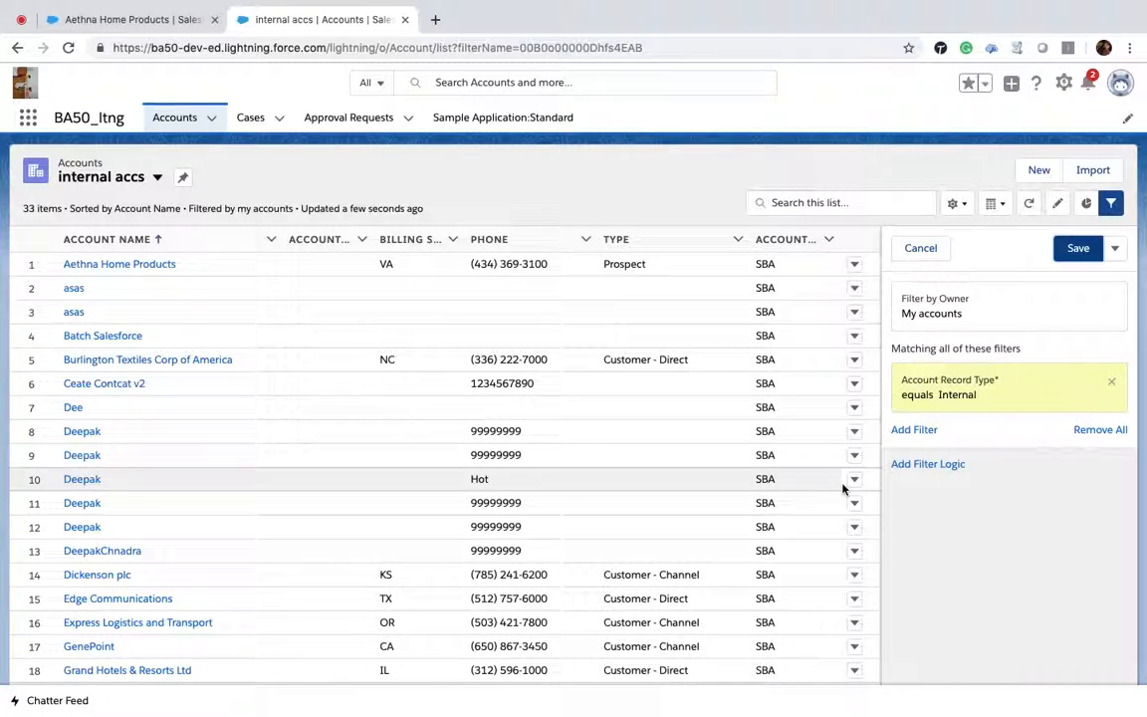
click(1078, 248)
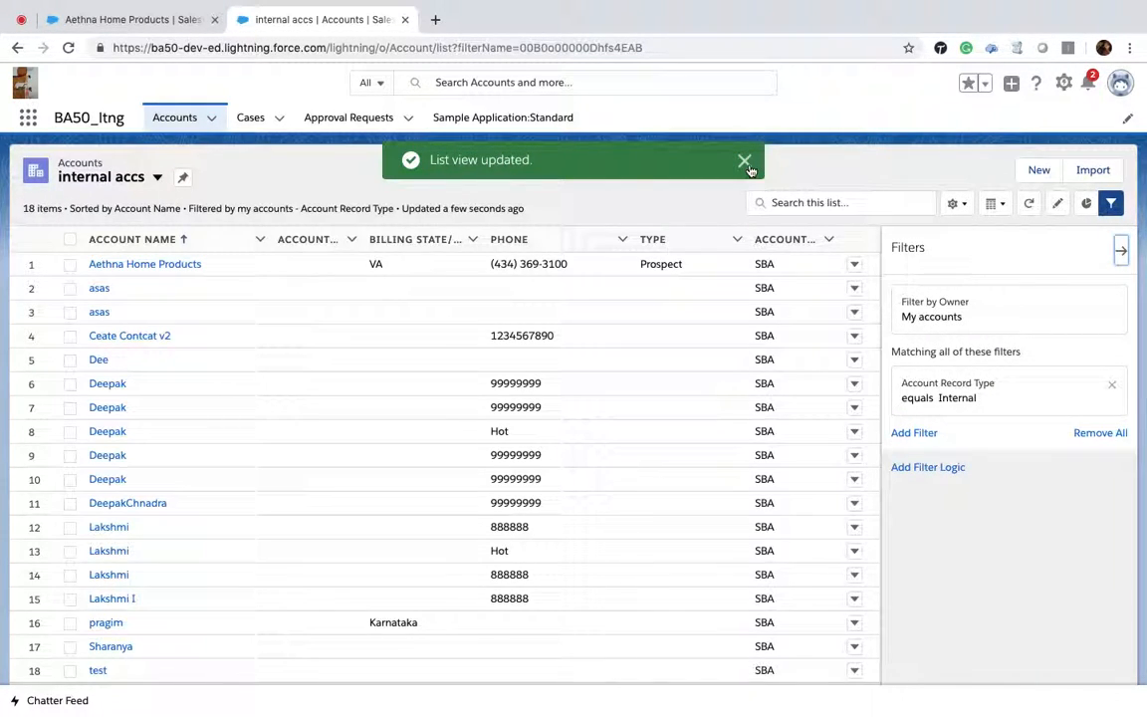
click(743, 160)
click(1120, 253)
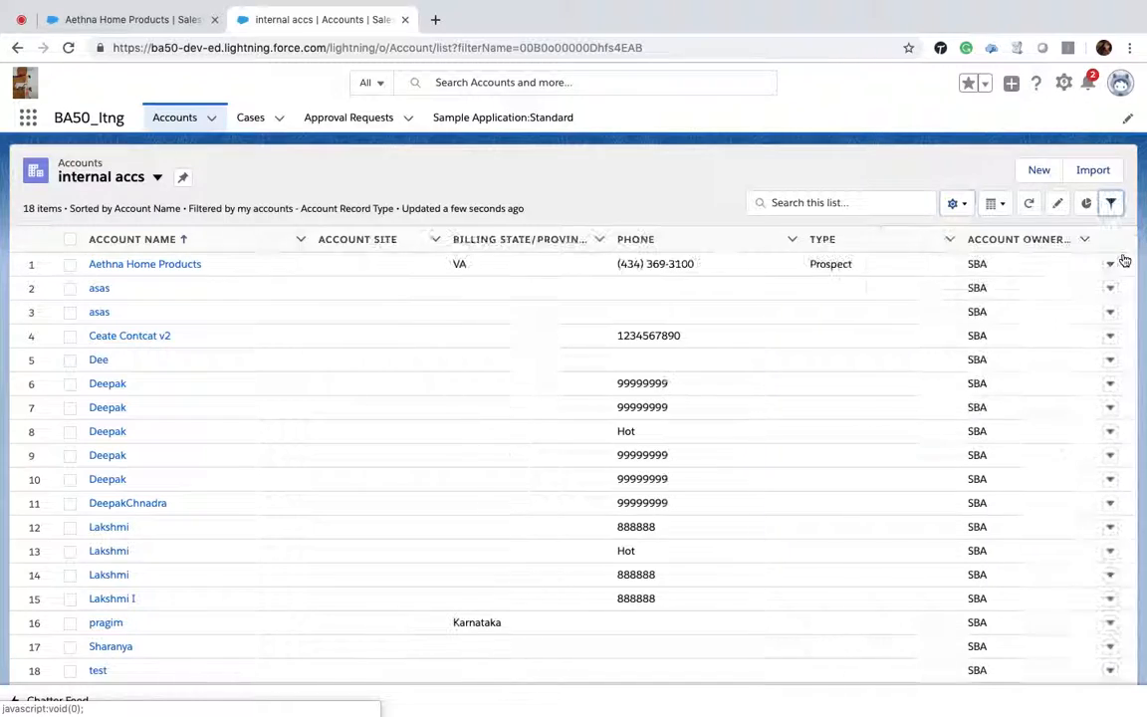
Step: Try to inline-edit the phone and account site cells in the internal accs list
double_click(660, 264)
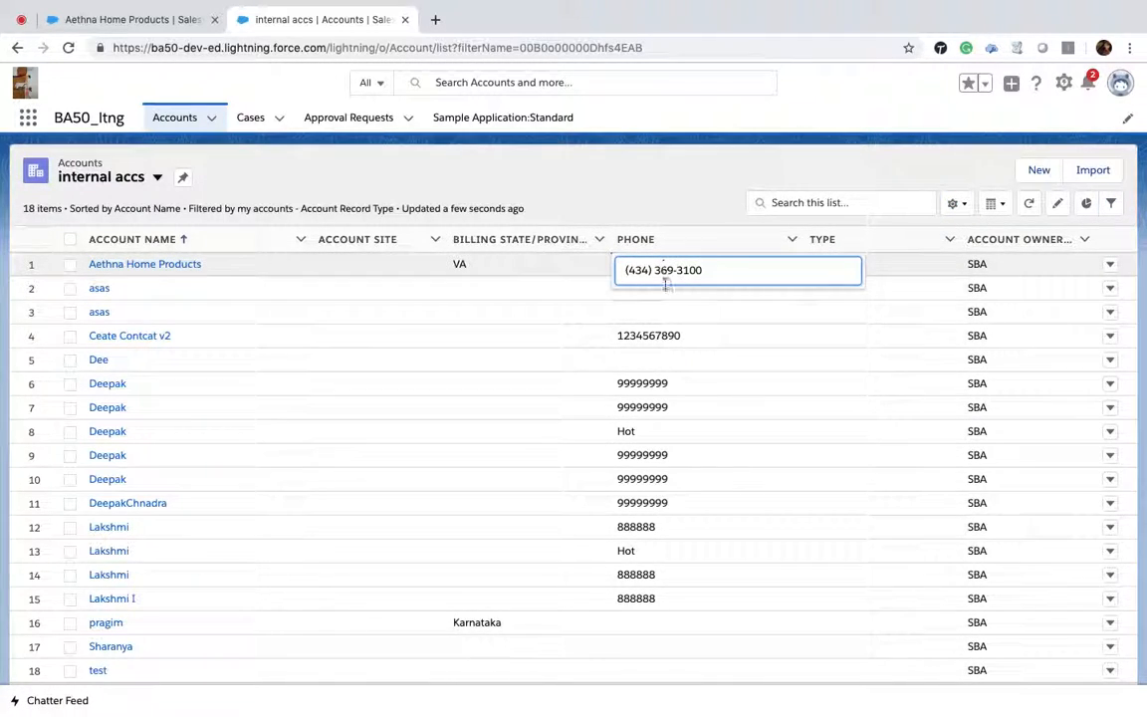
double_click(670, 388)
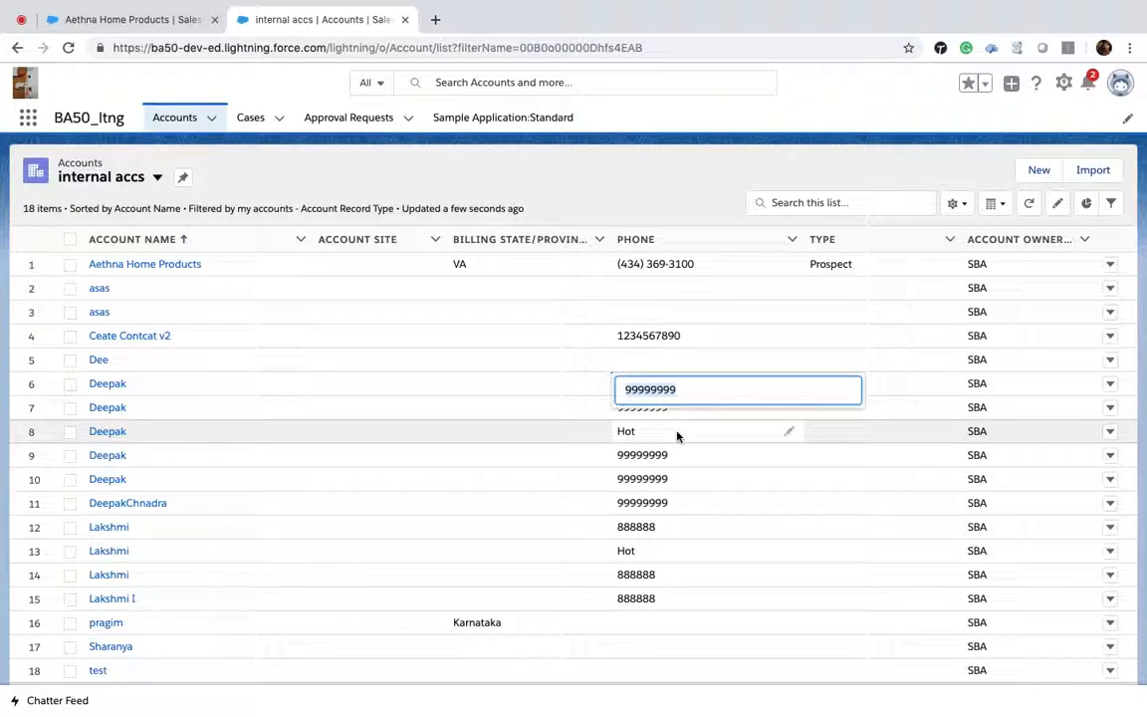
double_click(367, 263)
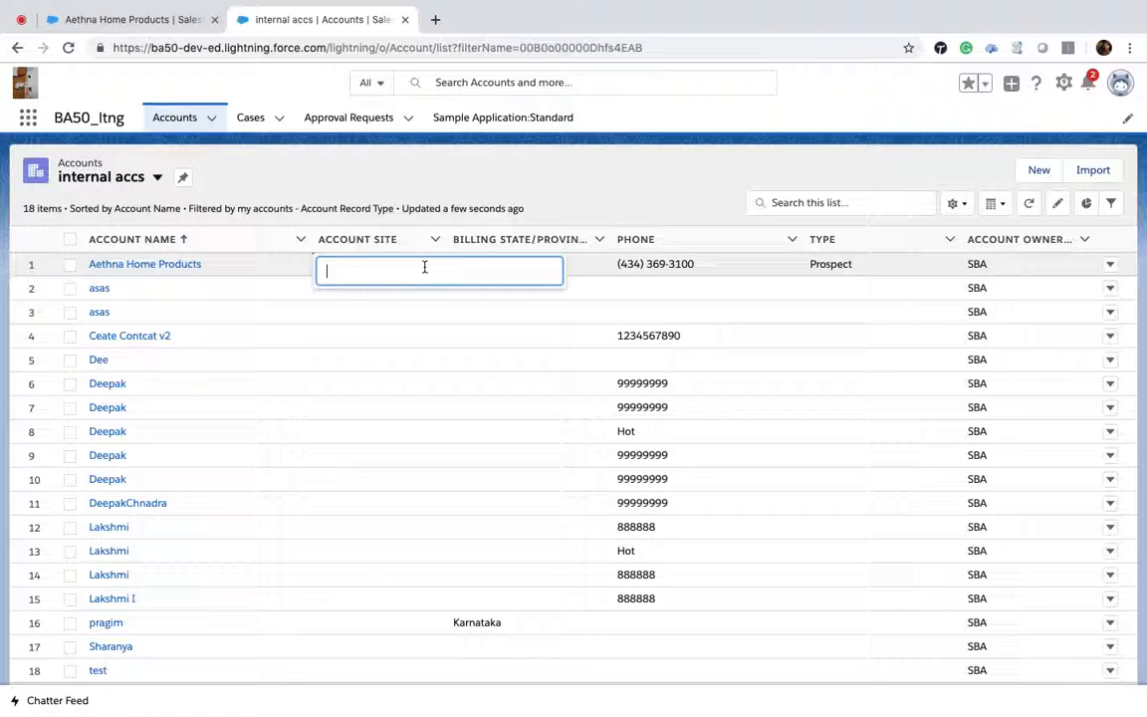
double_click(388, 314)
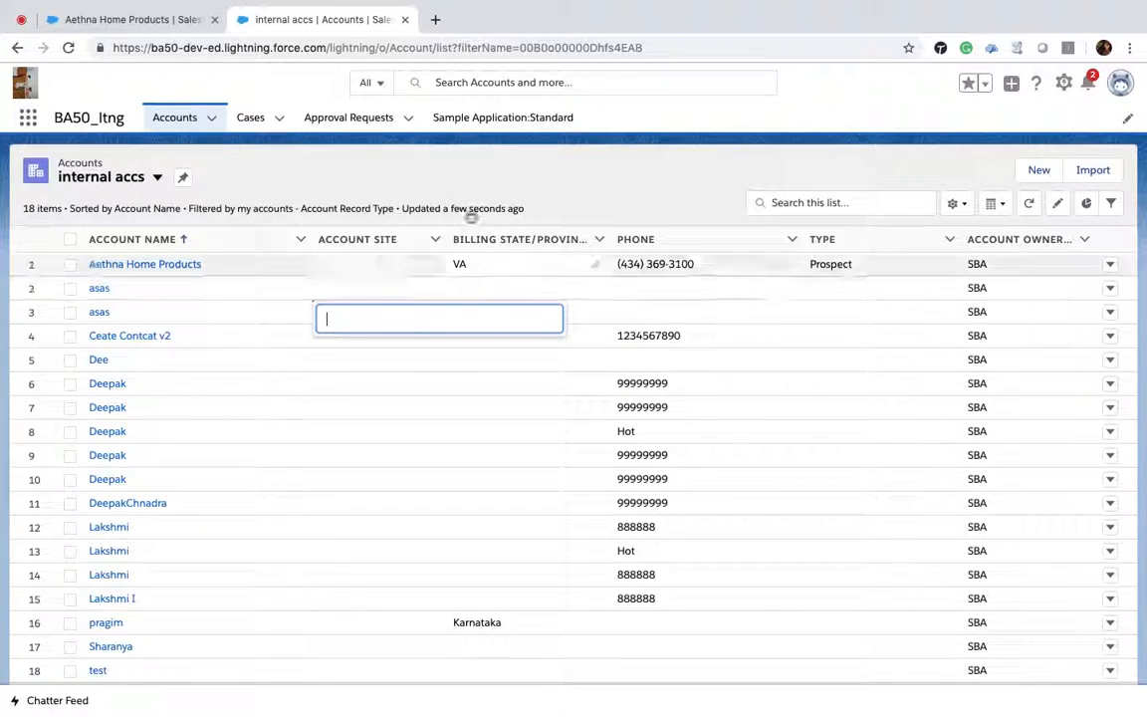
Step: Select all cases in the My Cases list view and change their owner to Read Only
click(250, 118)
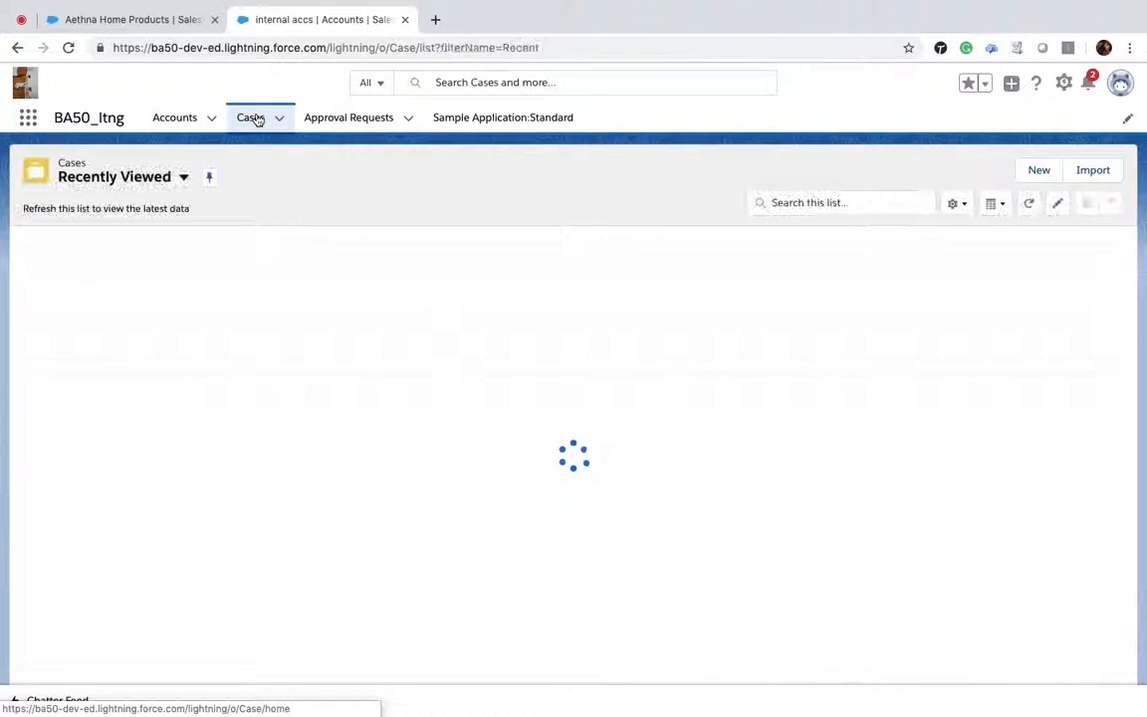
click(182, 183)
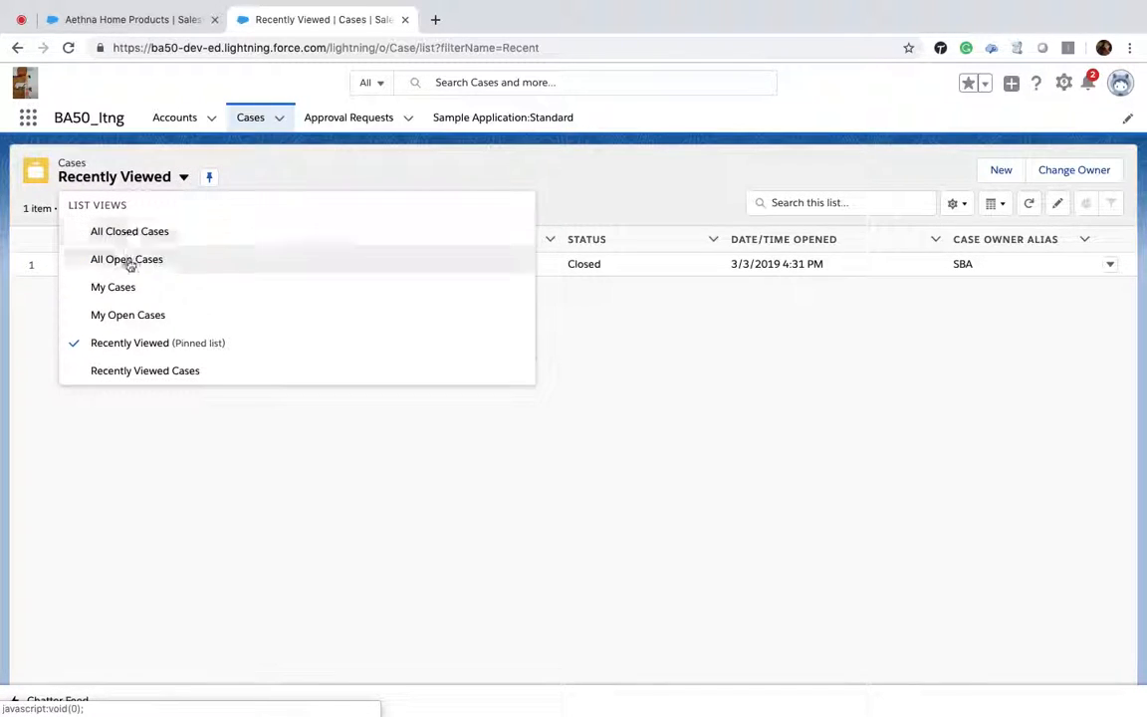
click(133, 287)
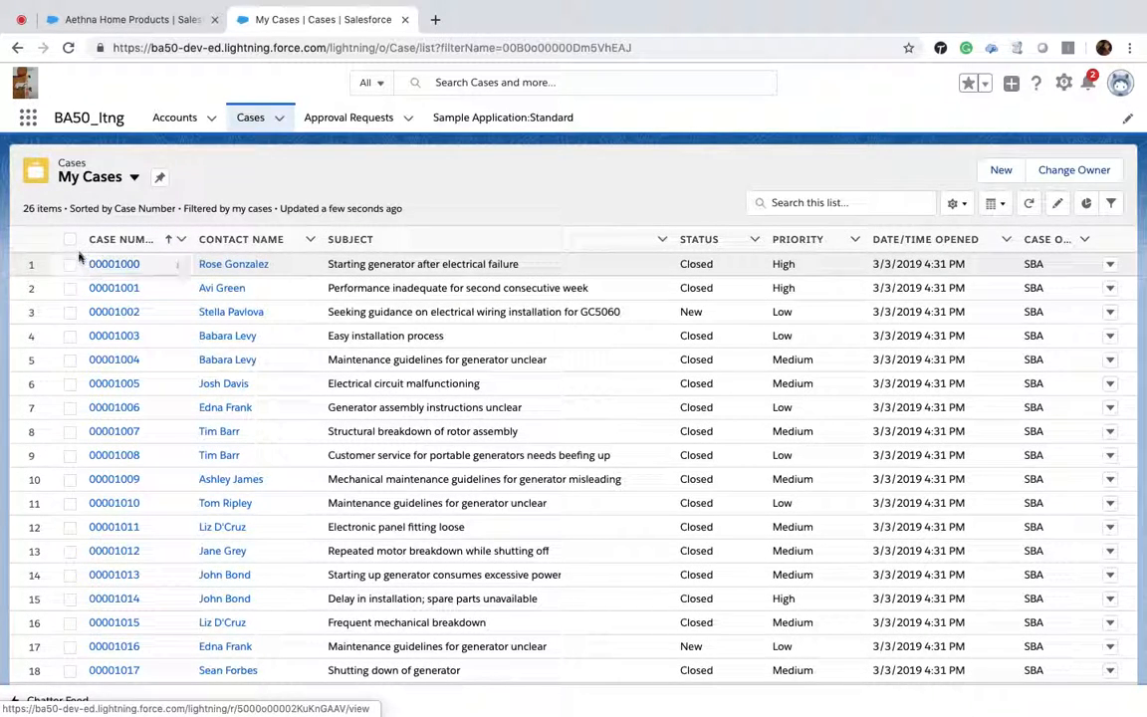
click(70, 239)
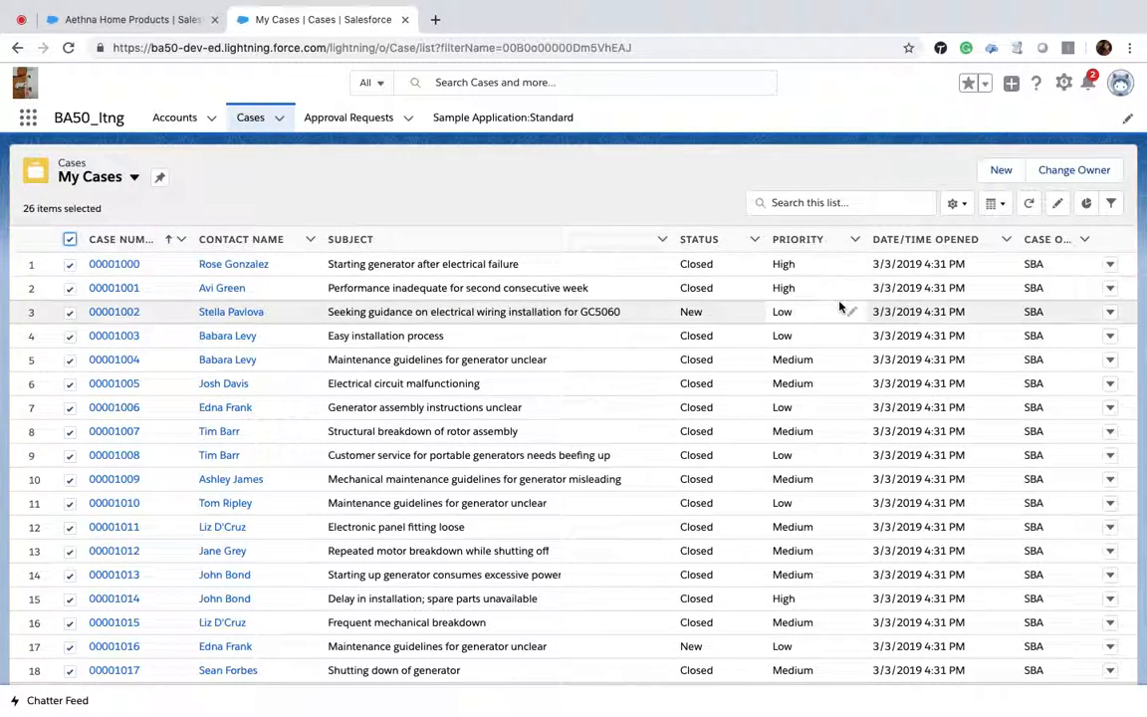
click(1095, 170)
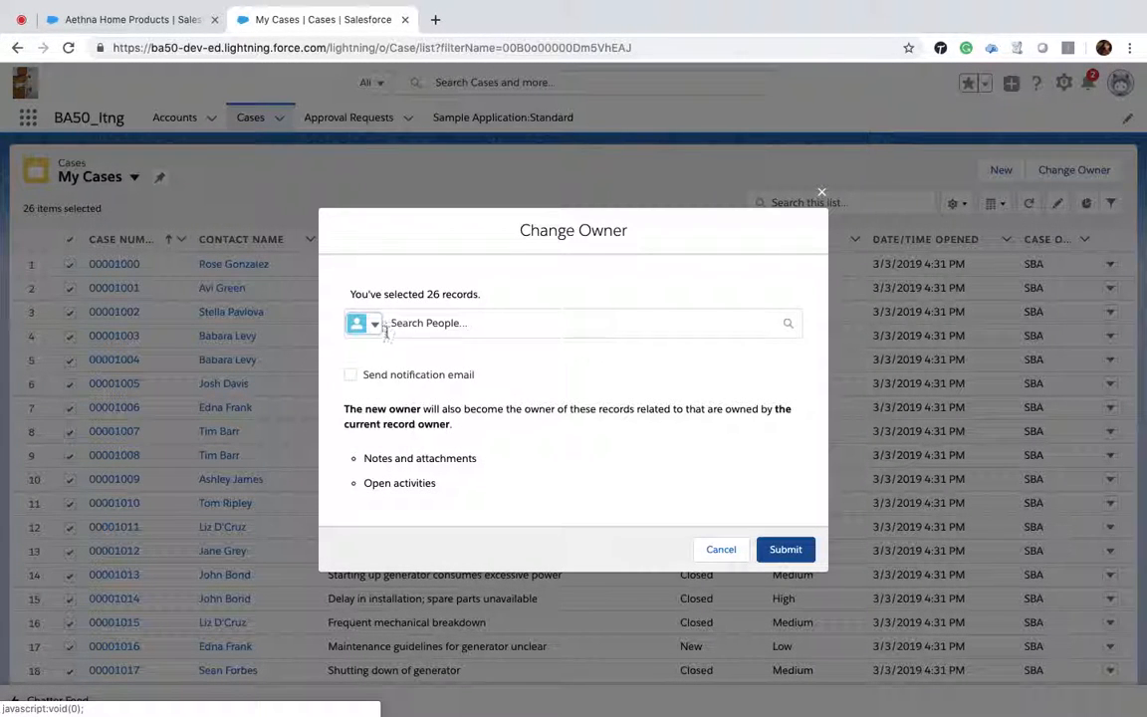
click(712, 315)
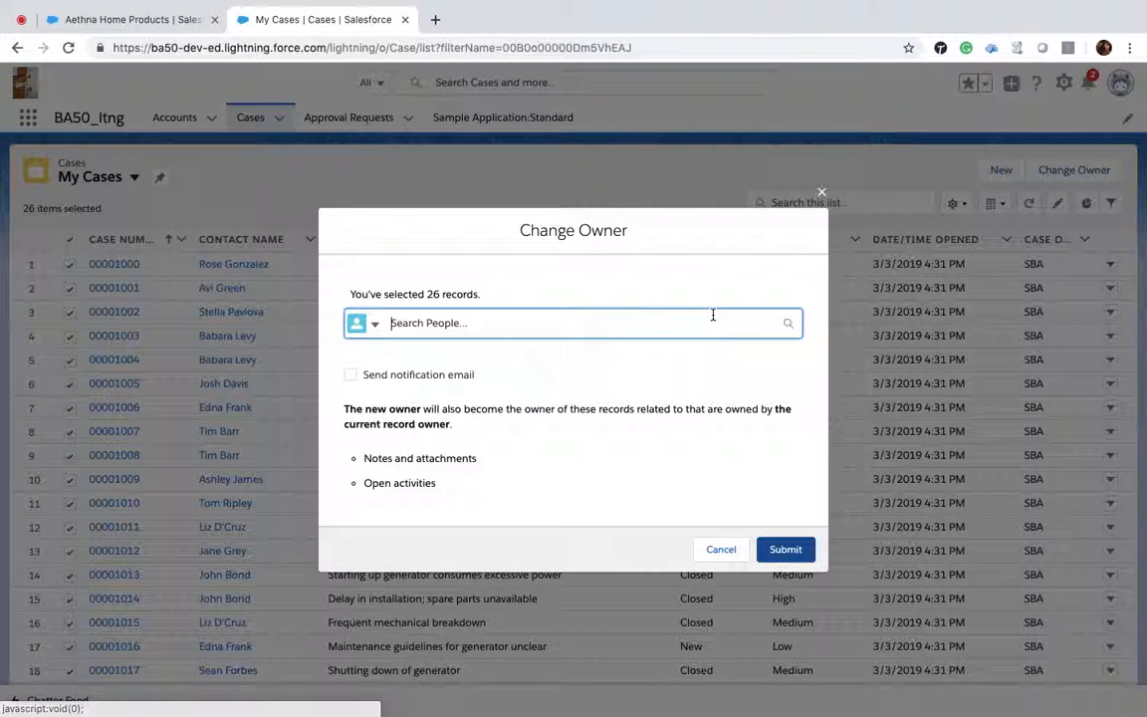
text(re)
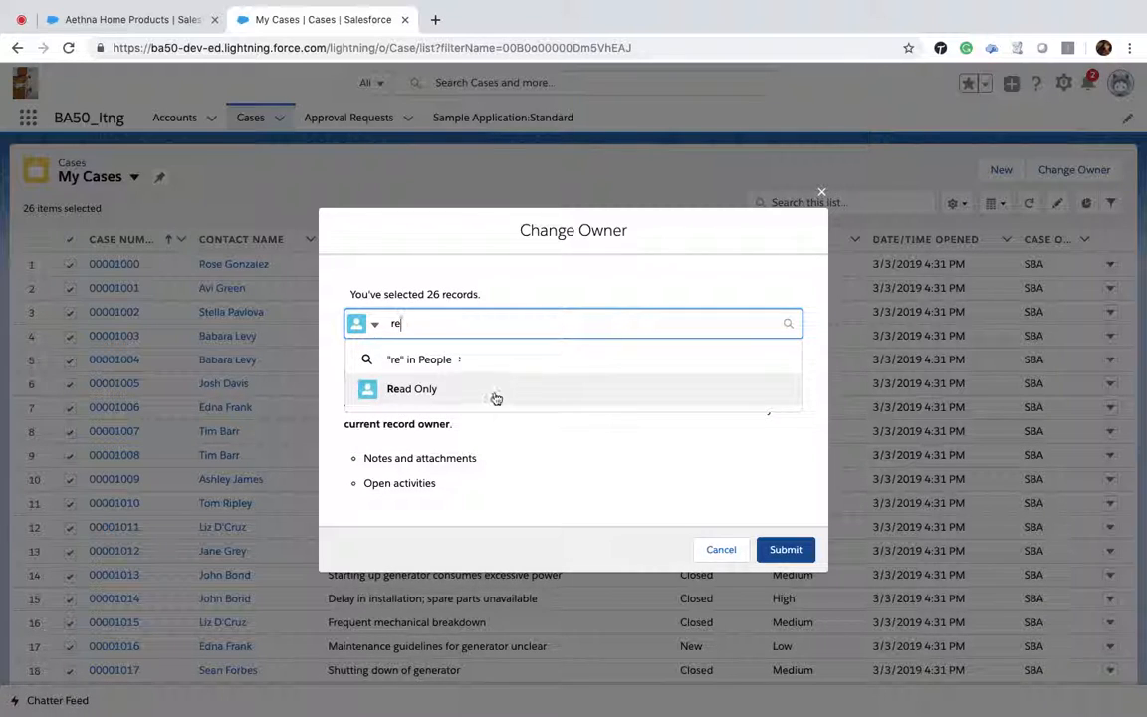
click(484, 393)
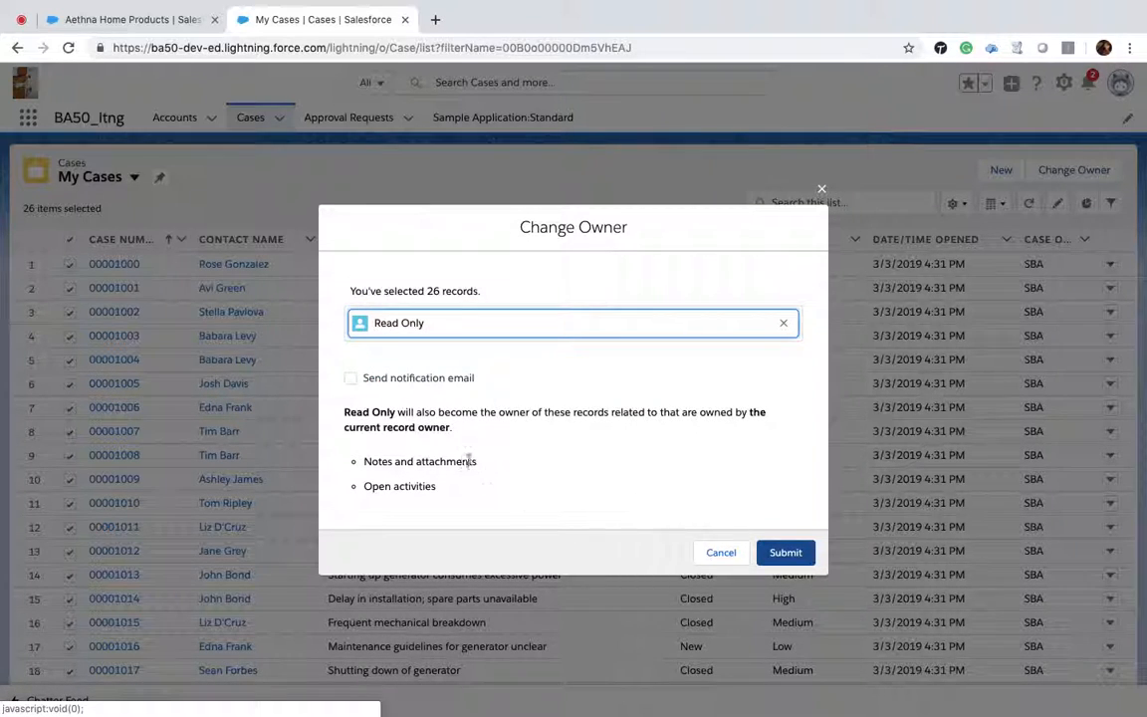
click(795, 554)
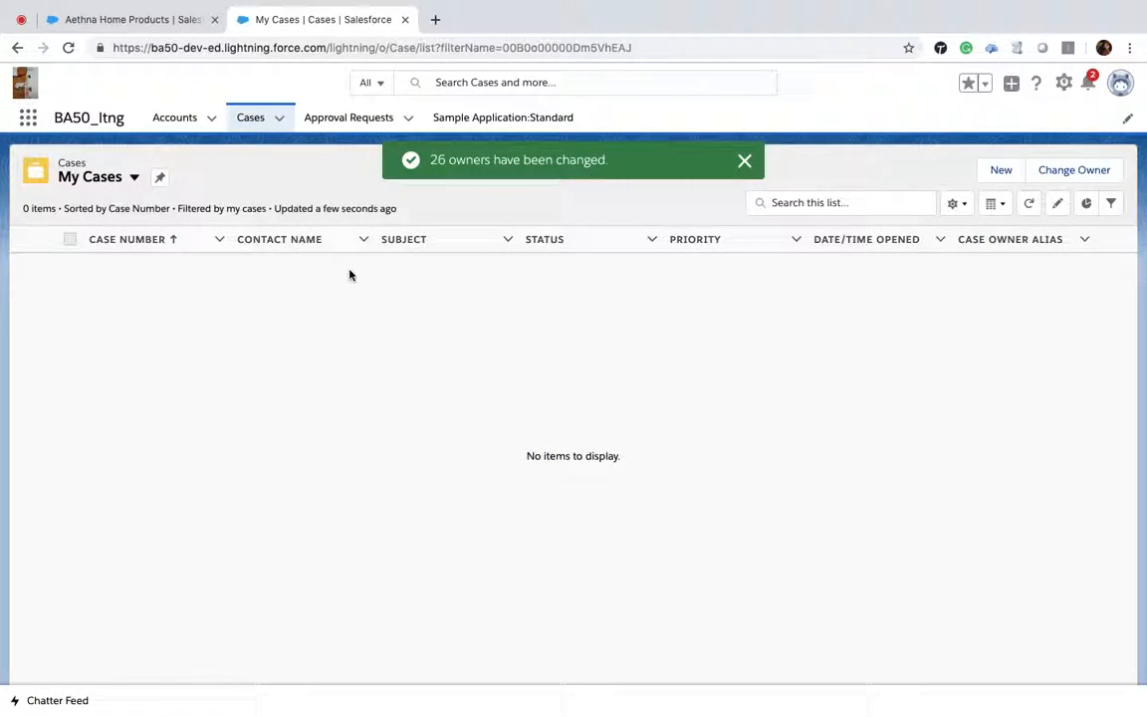
Step: Open case 00001002 from the All Open Cases list view to check its owner
click(135, 177)
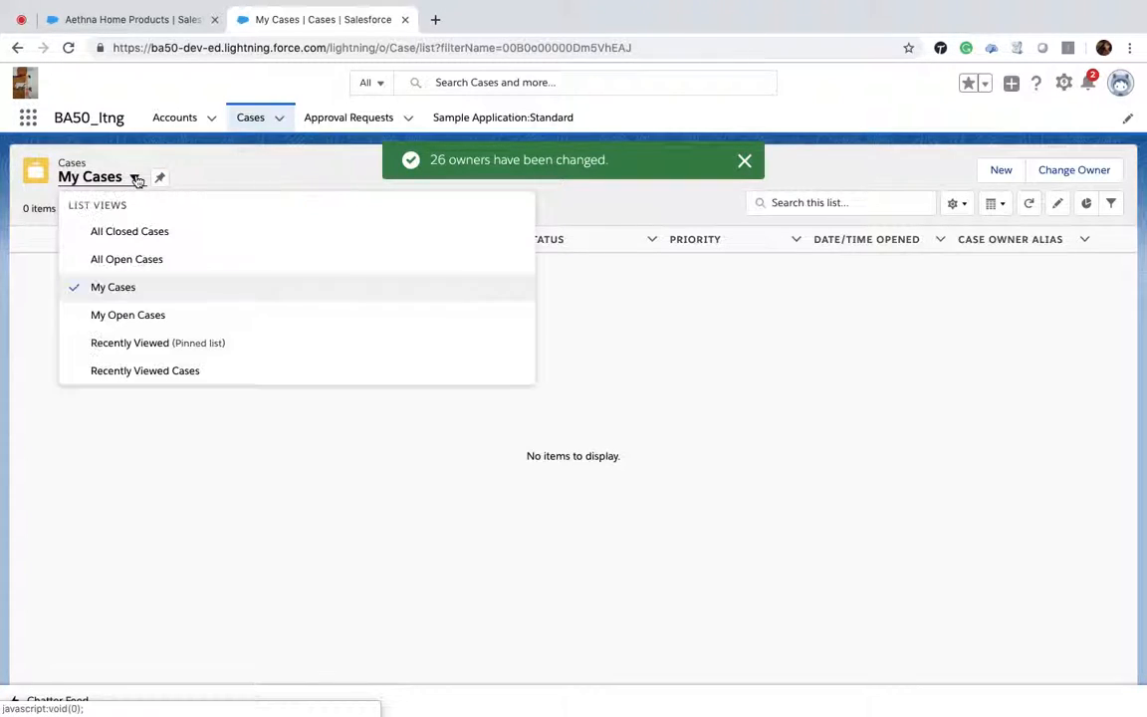
click(137, 262)
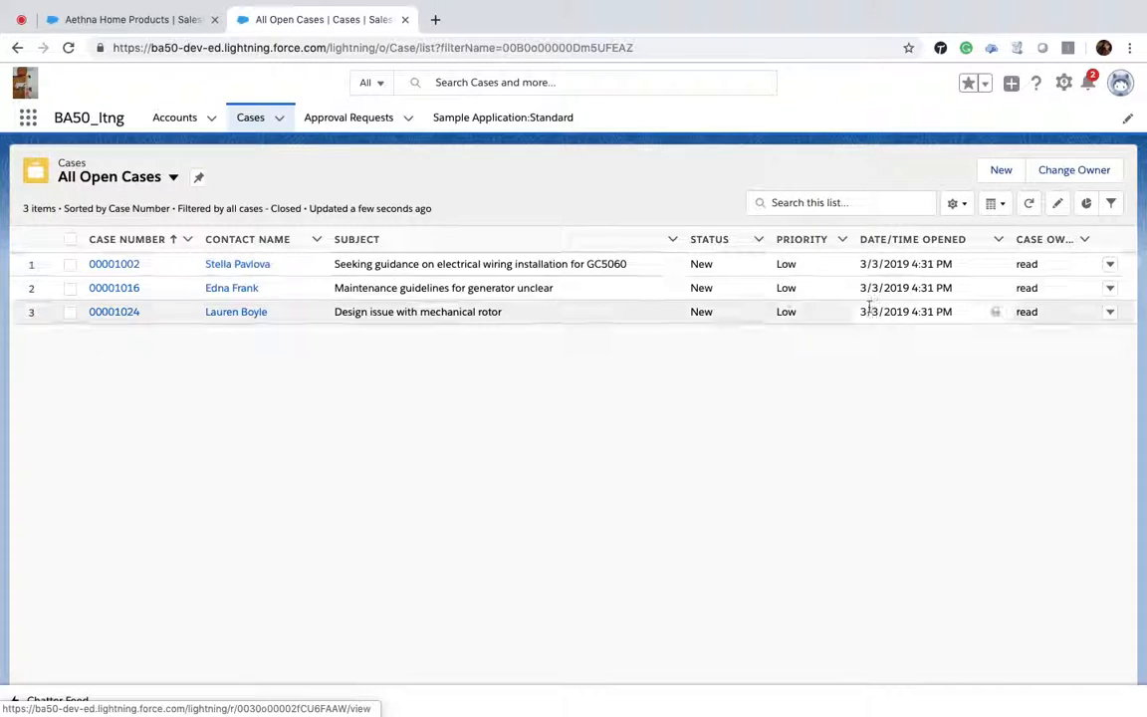
click(114, 264)
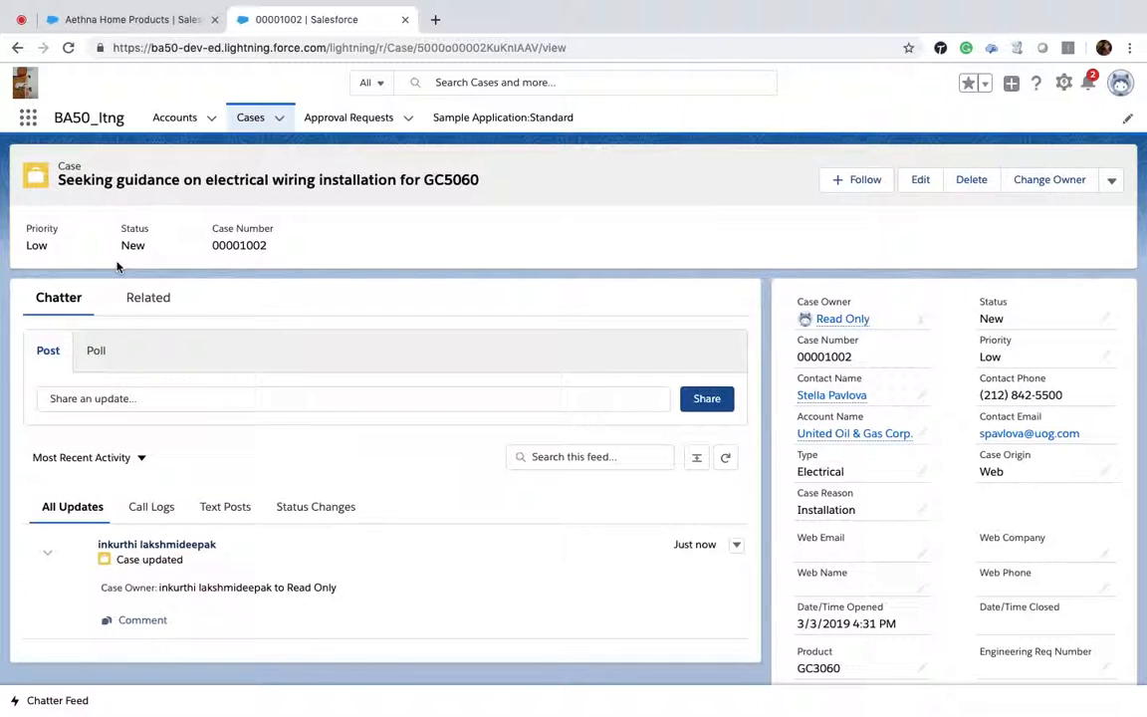
Step: Open the Demo Managers items by searching dem in the App Launcher
click(161, 127)
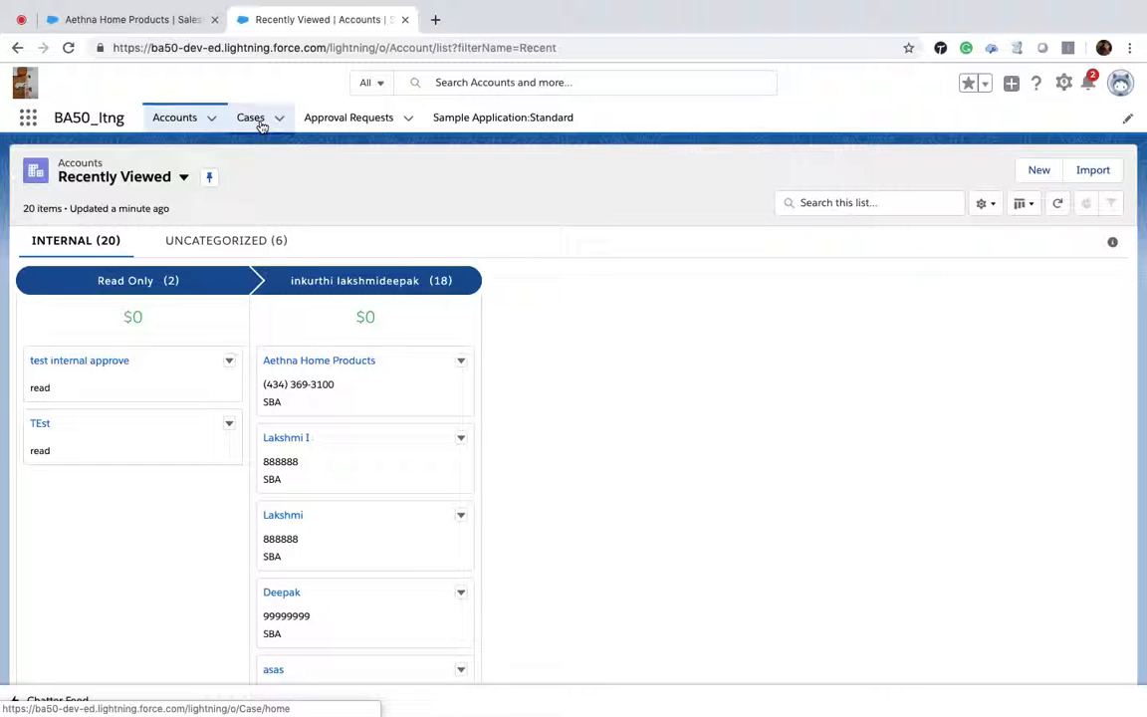
click(27, 120)
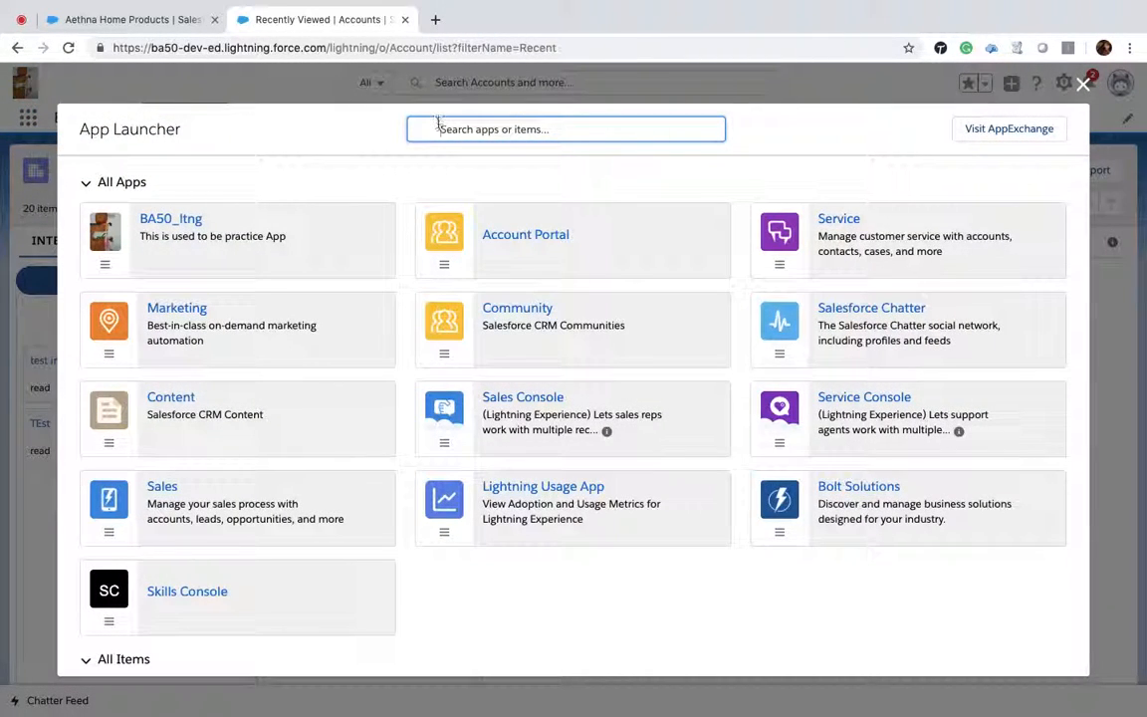
text(de)
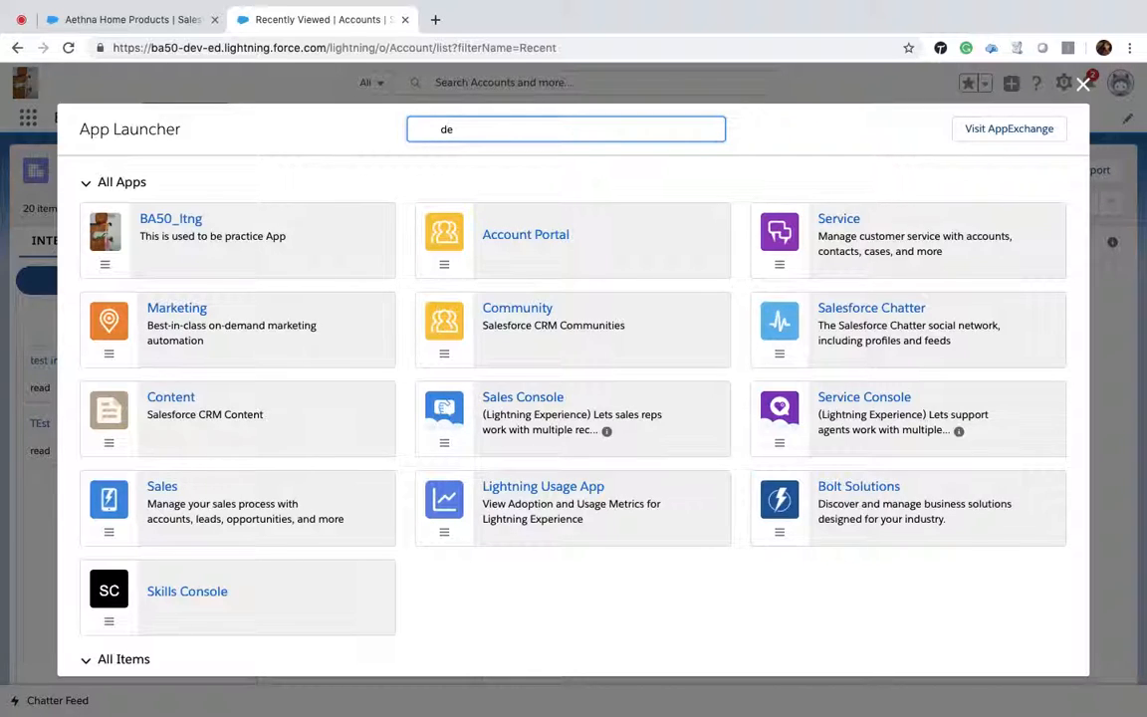
text(m)
click(124, 258)
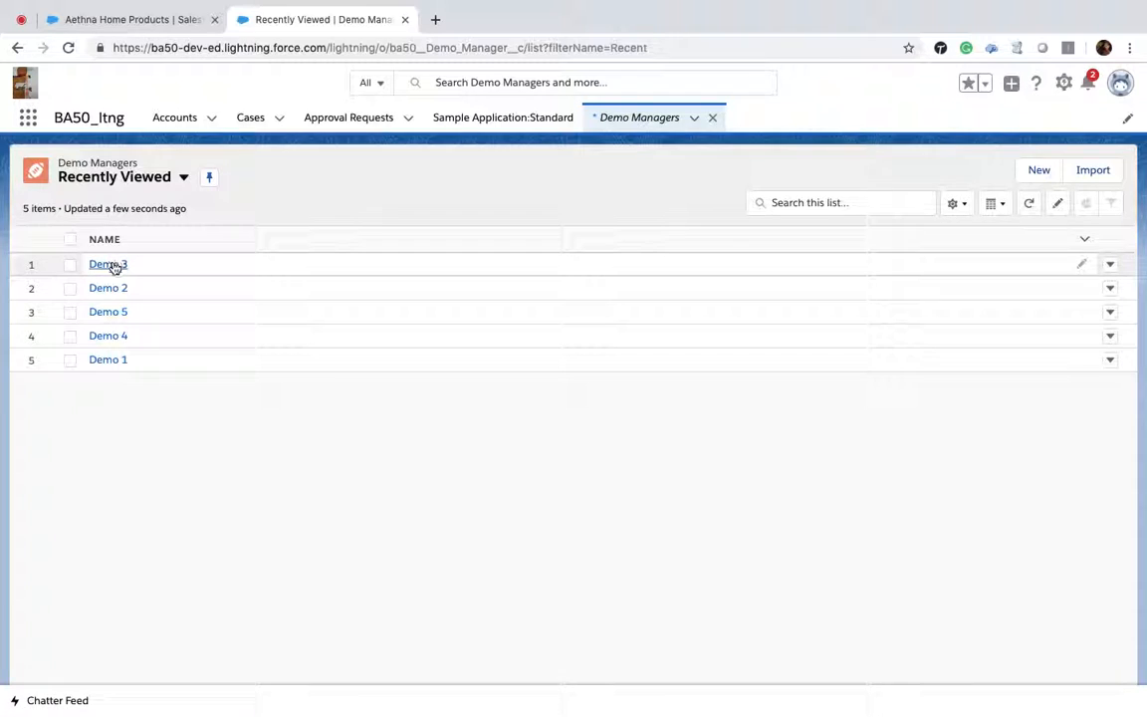
Step: Open the Demo 3 record and view its Related and Details tabs
click(112, 264)
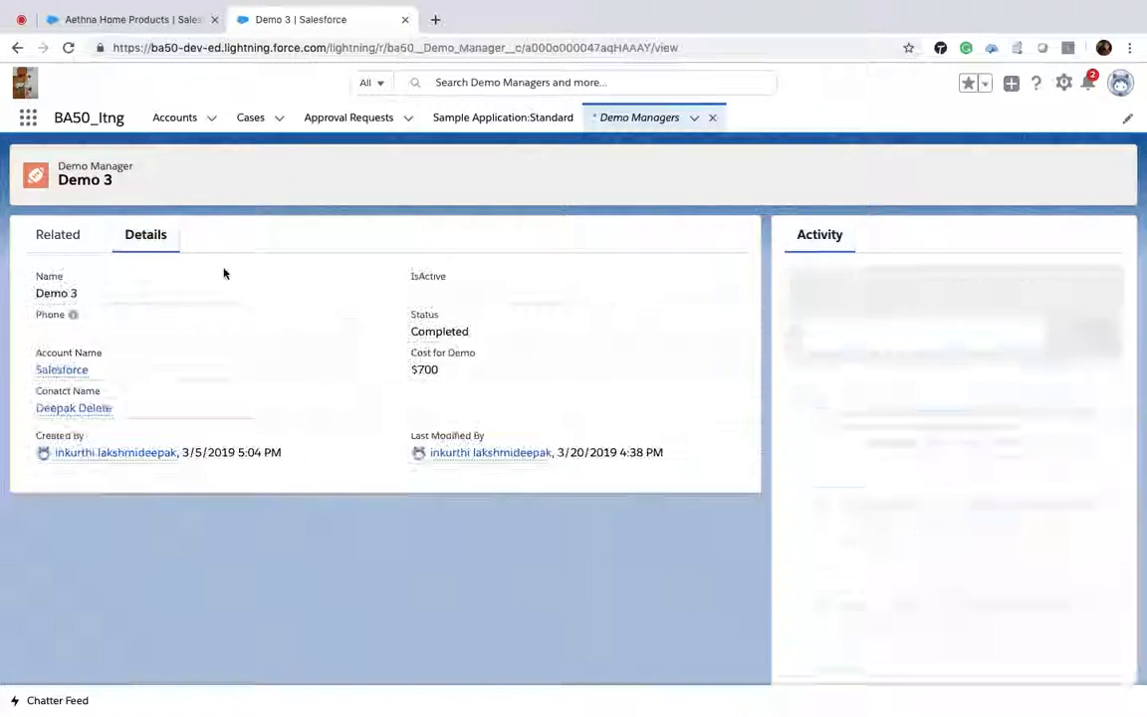
click(66, 235)
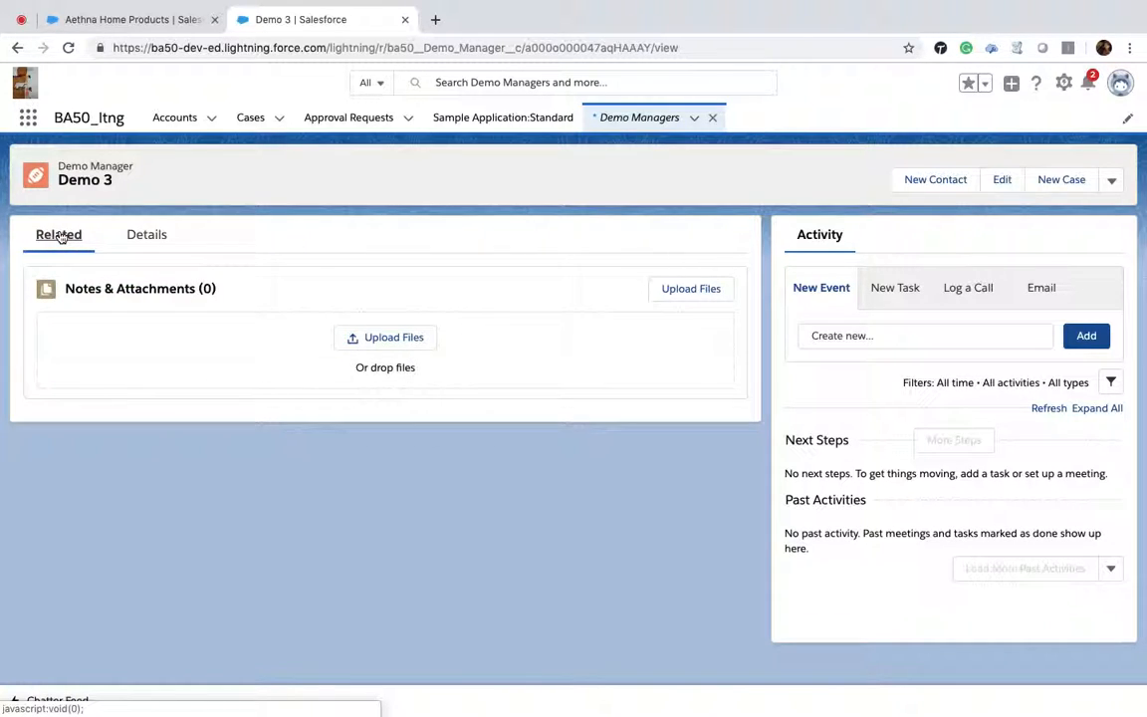
click(149, 245)
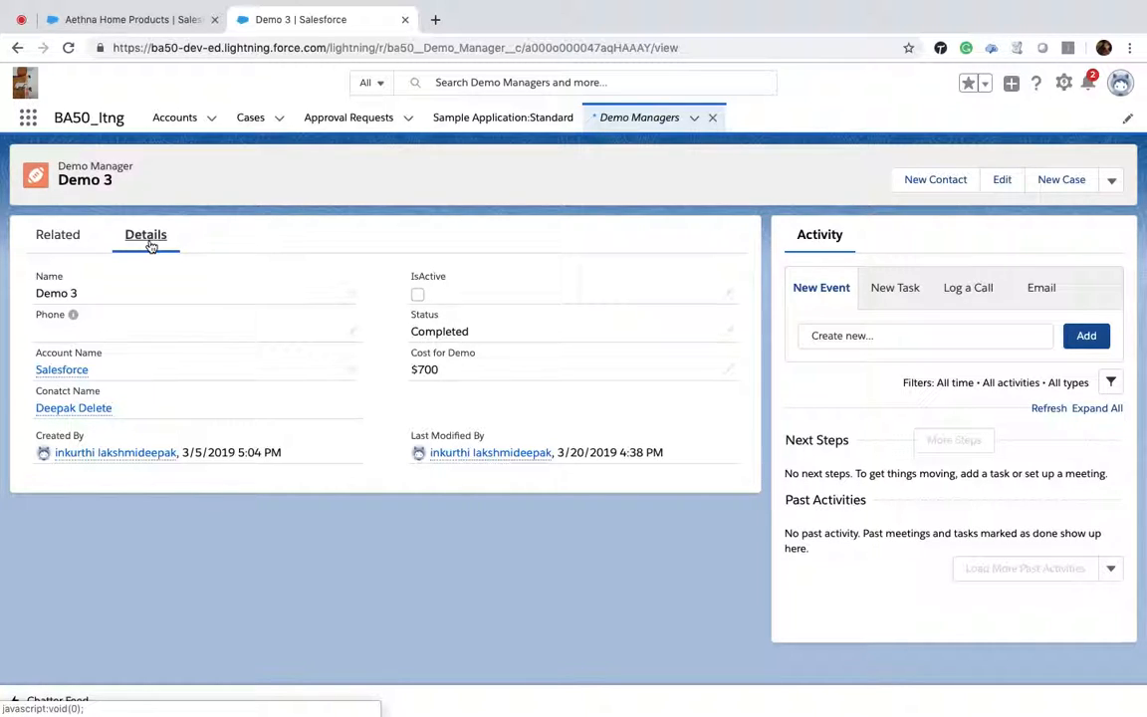
Step: Switch the Accounts tab to the All Accounts list view
click(167, 122)
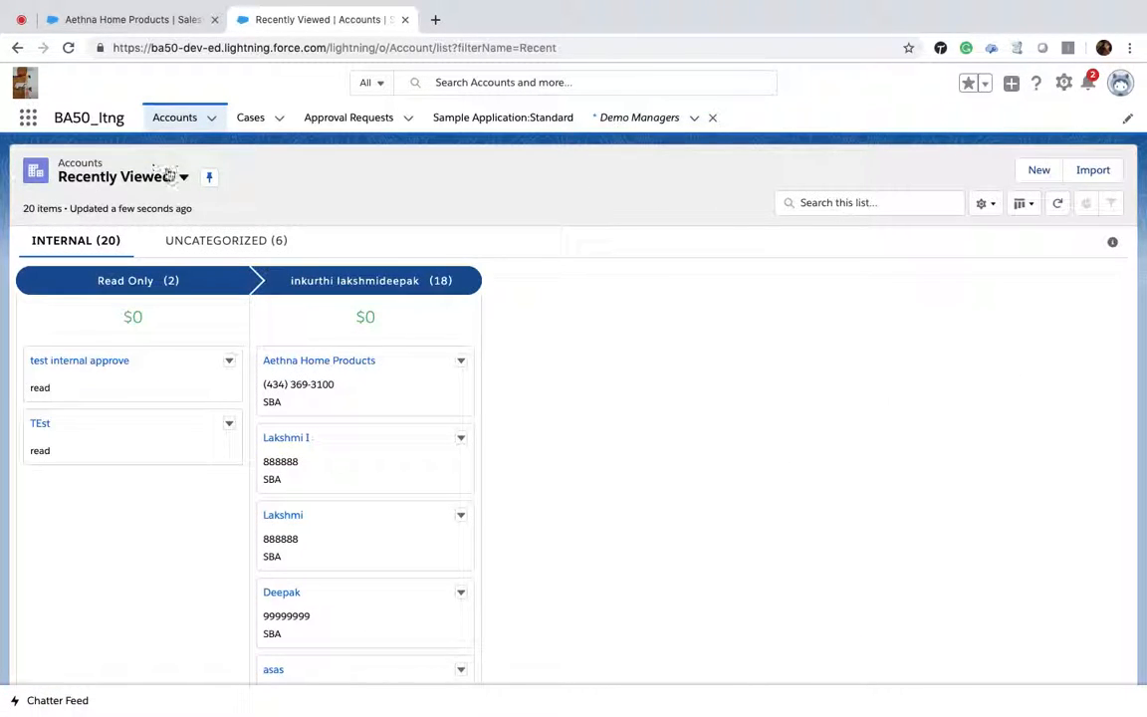
click(183, 177)
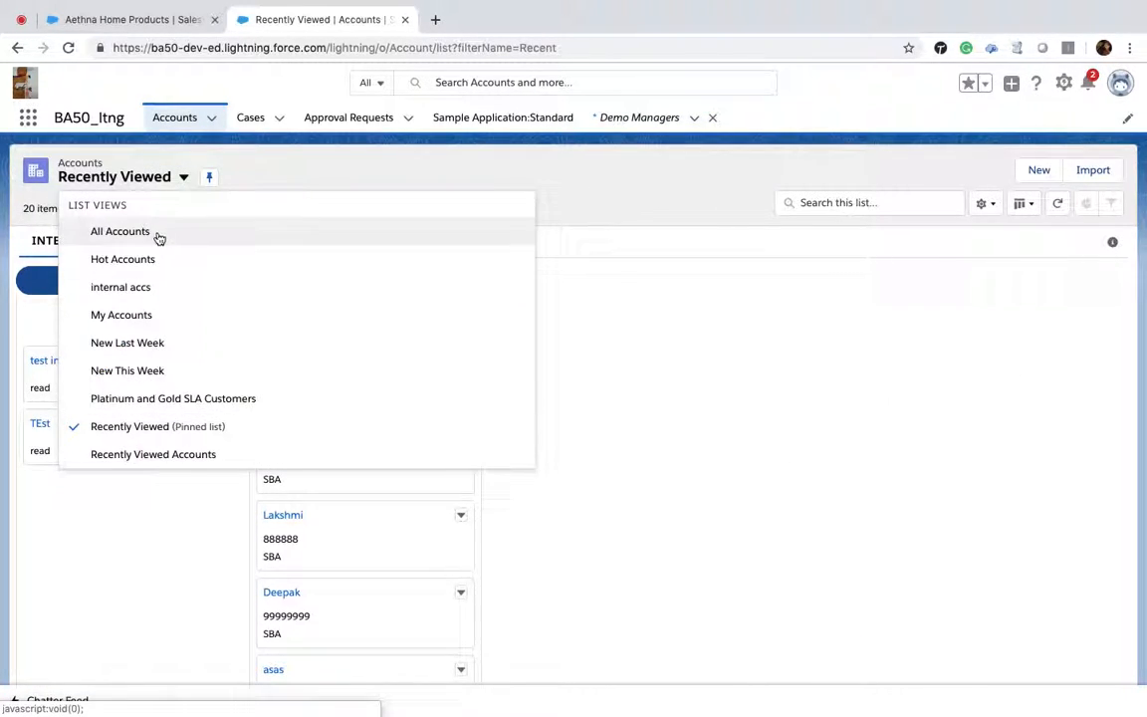
click(158, 235)
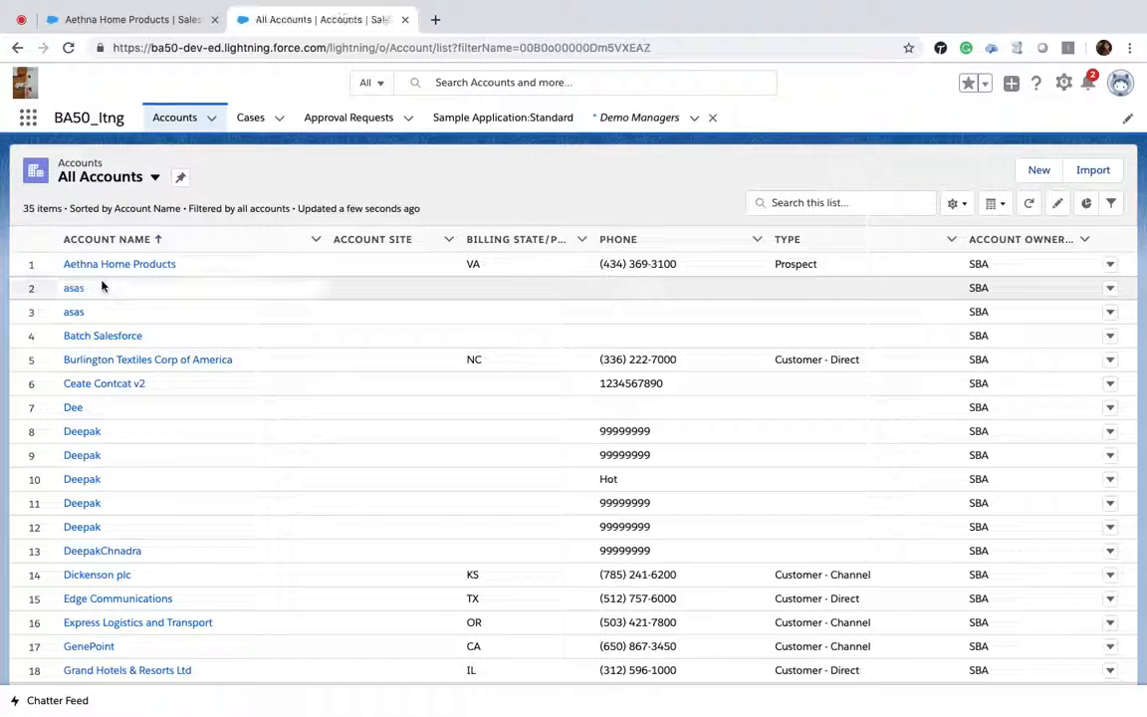
Step: Open the Aethna Home Products account and display its additional record actions
click(99, 267)
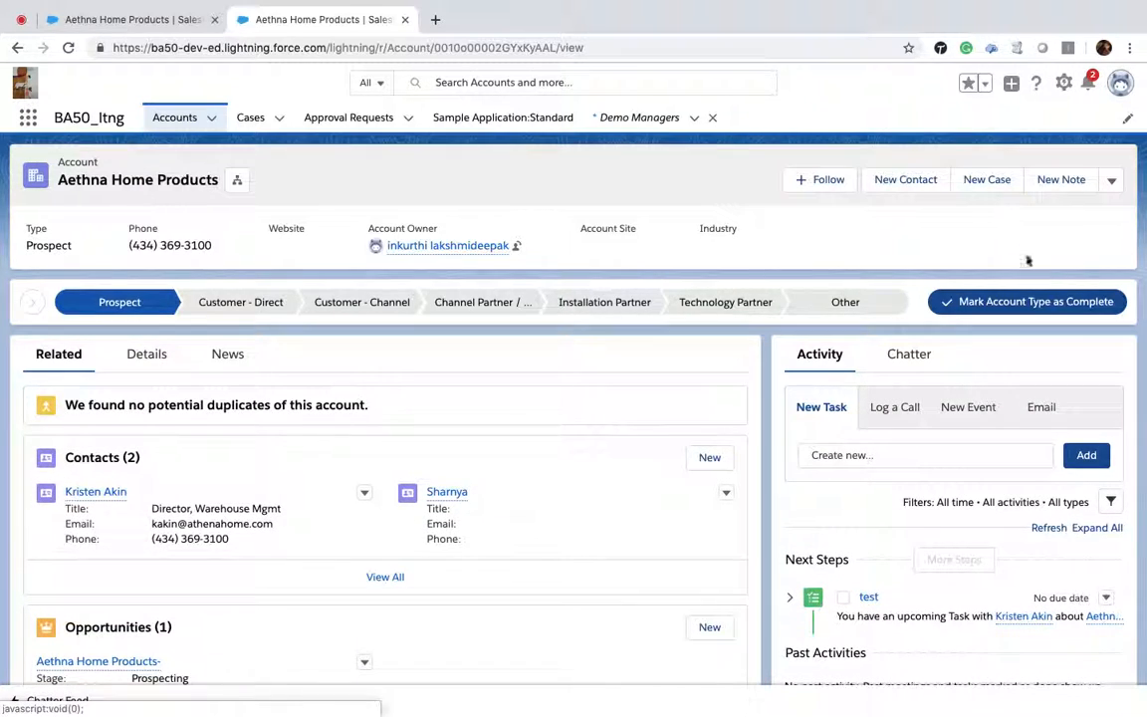
click(1111, 181)
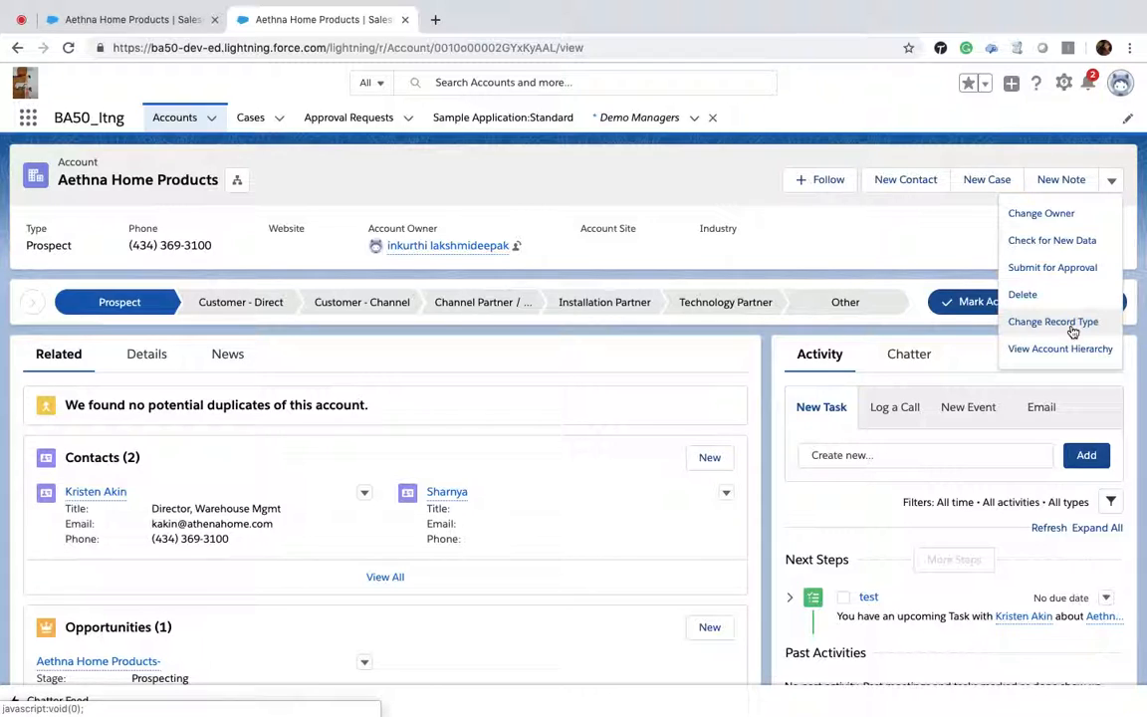
Step: Try to set Aethna Home Products' account type to Installation Partner on the Sample Application:Standard page
click(474, 121)
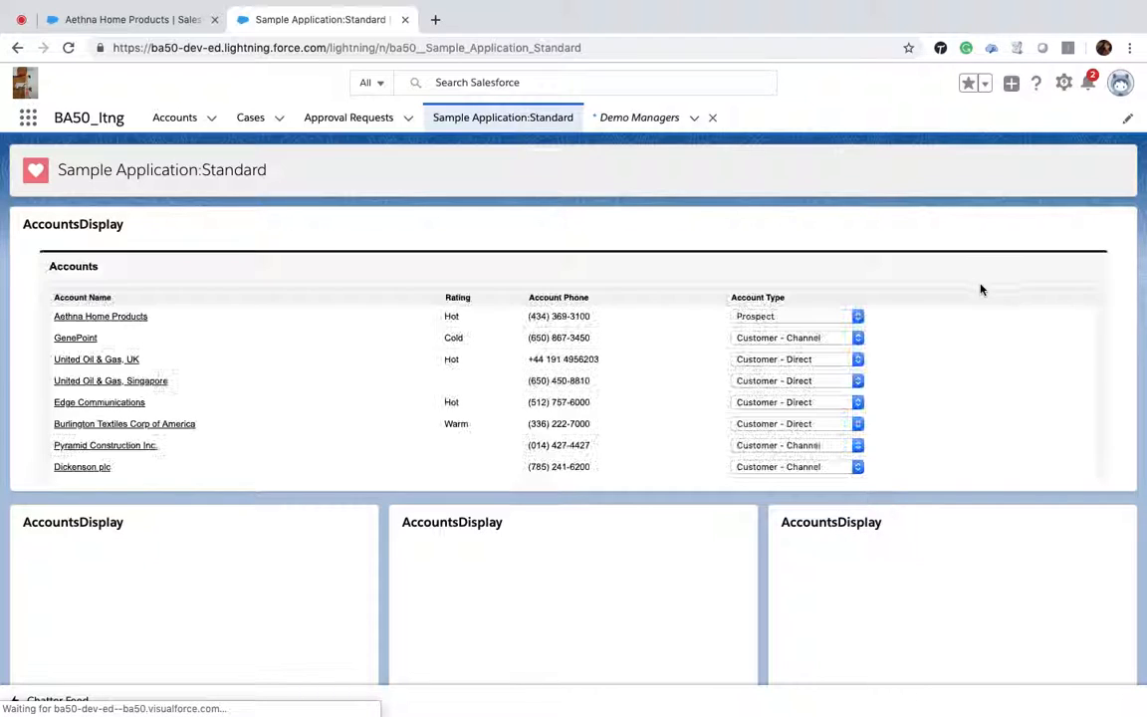
click(846, 317)
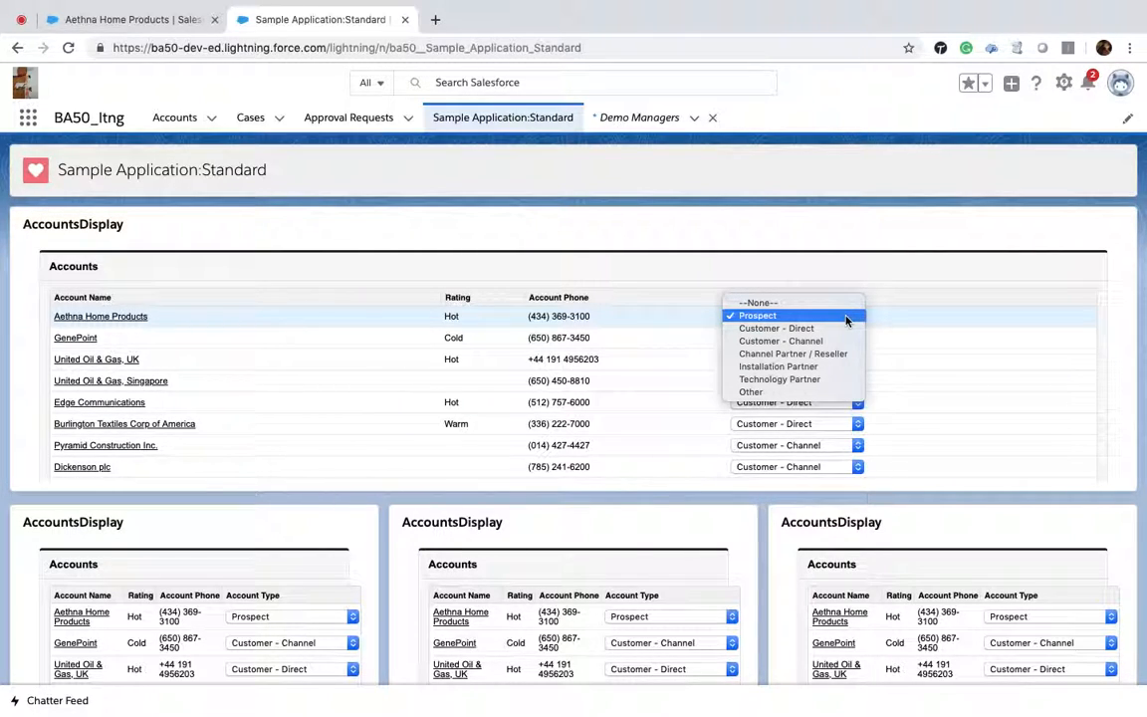
click(812, 367)
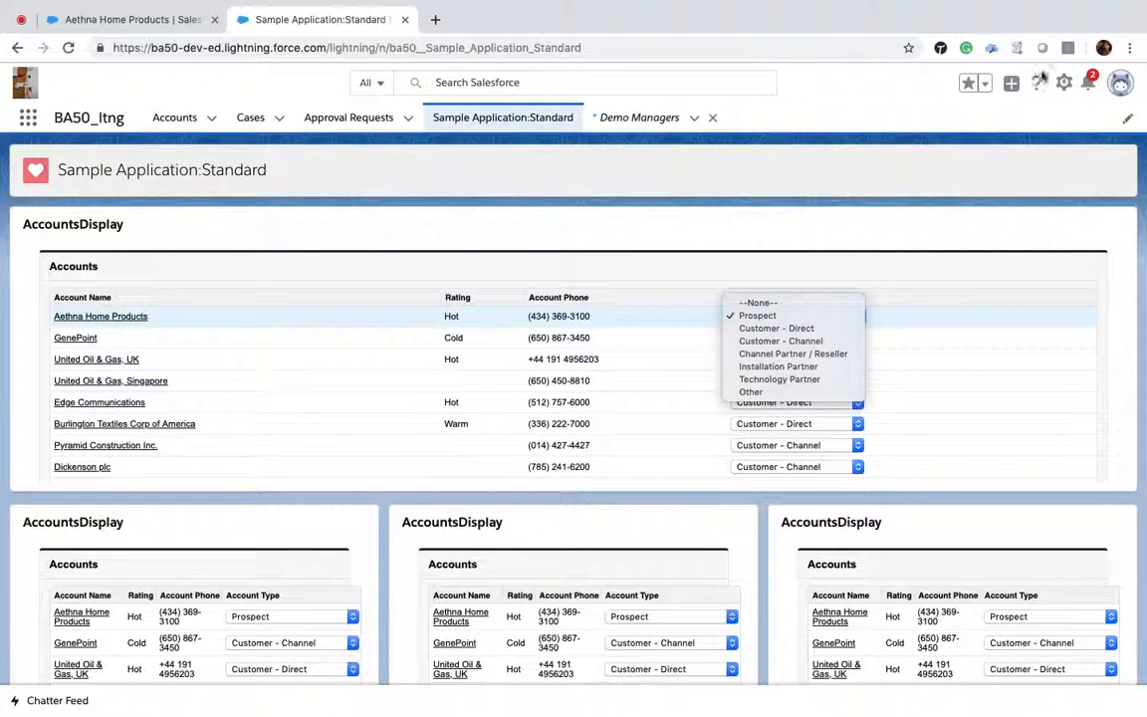
Step: Open Setup in a new tab and close the Sample Application:Standard tab
click(1063, 84)
click(1063, 83)
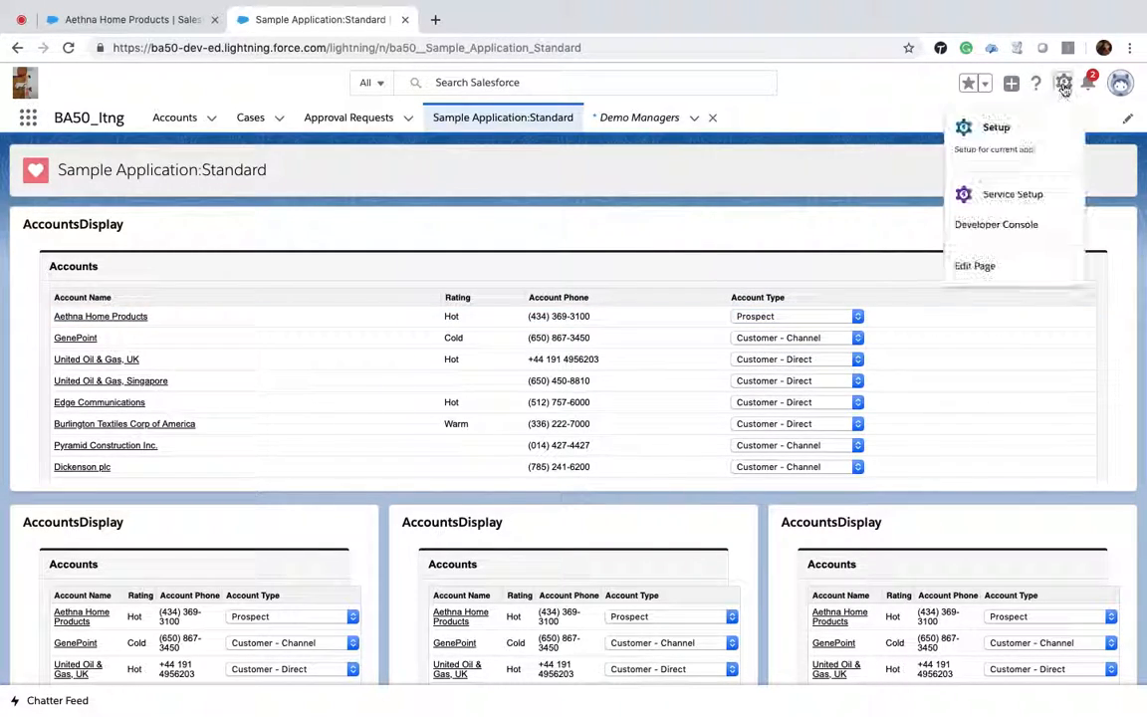
click(997, 129)
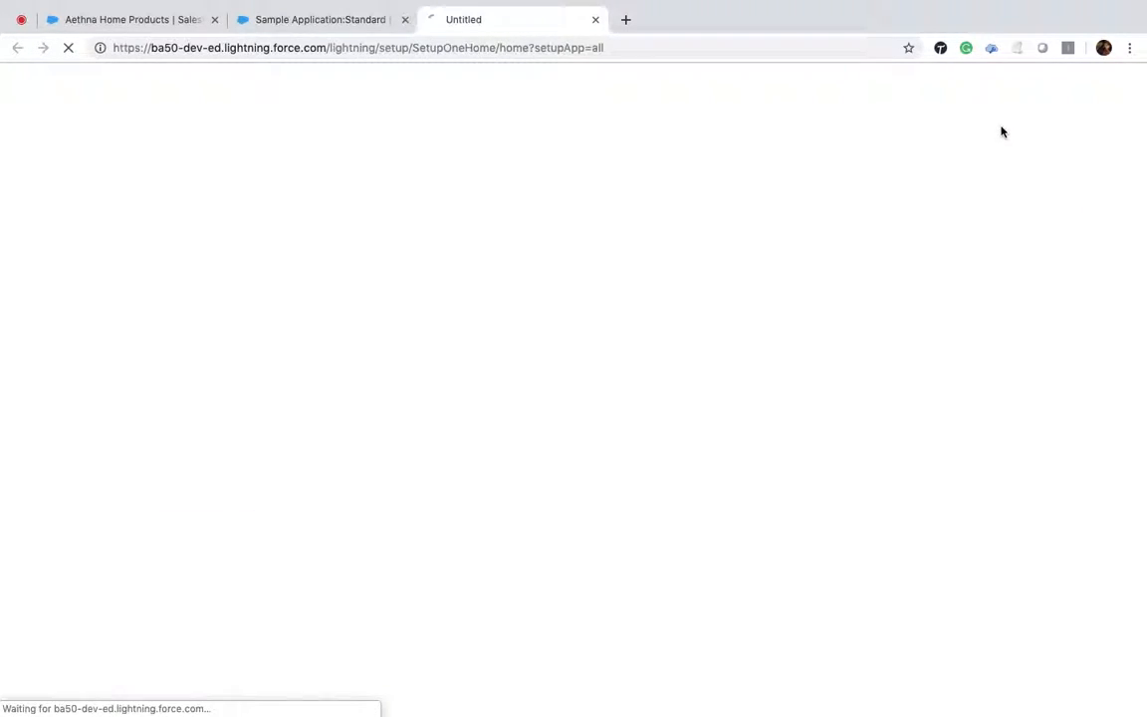
click(405, 21)
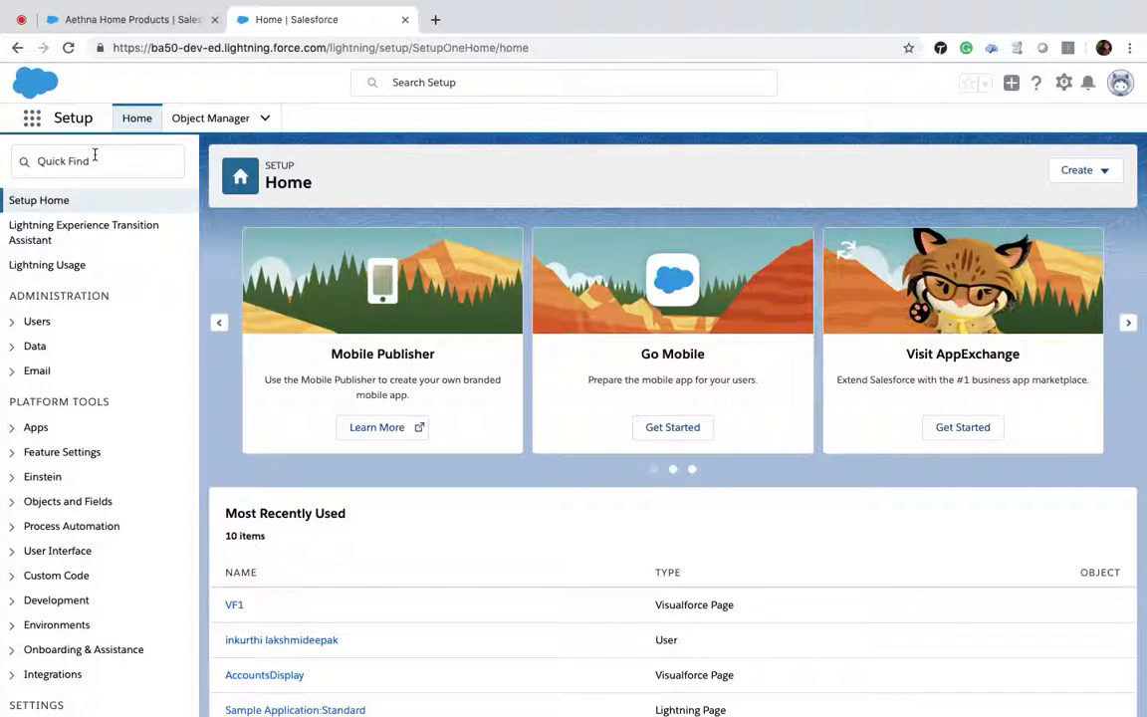
Step: Search Setup's Quick Find for object and open the Object Manager
click(94, 160)
text(ob)
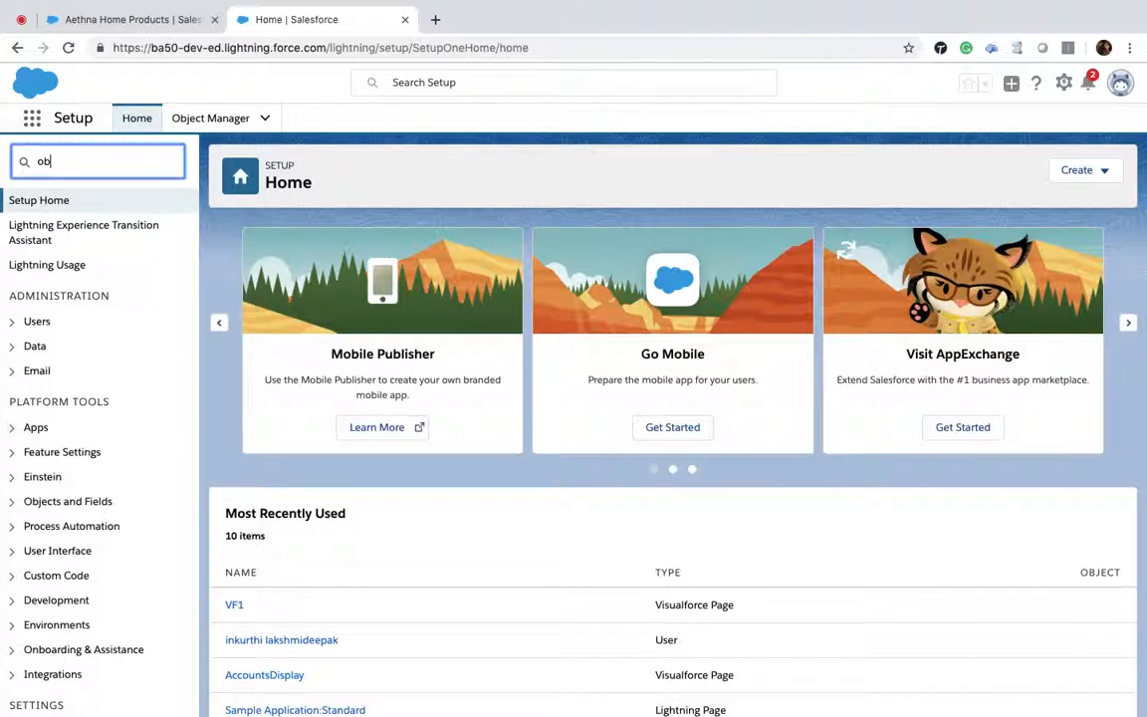
text(ject)
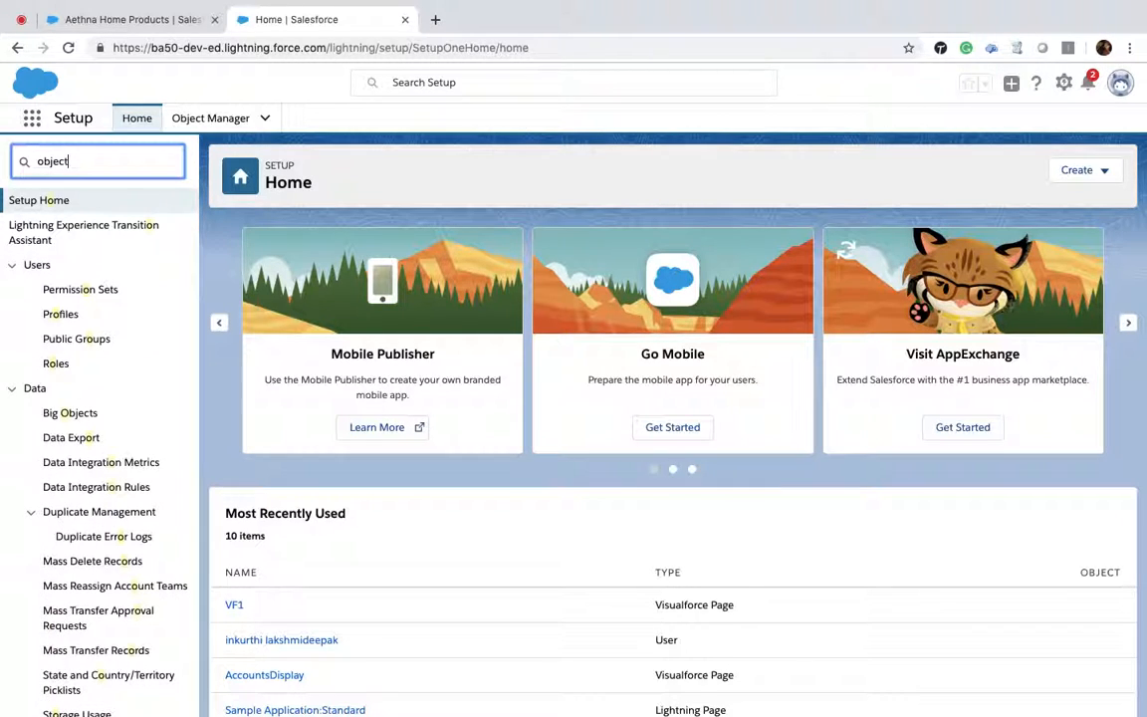
click(72, 281)
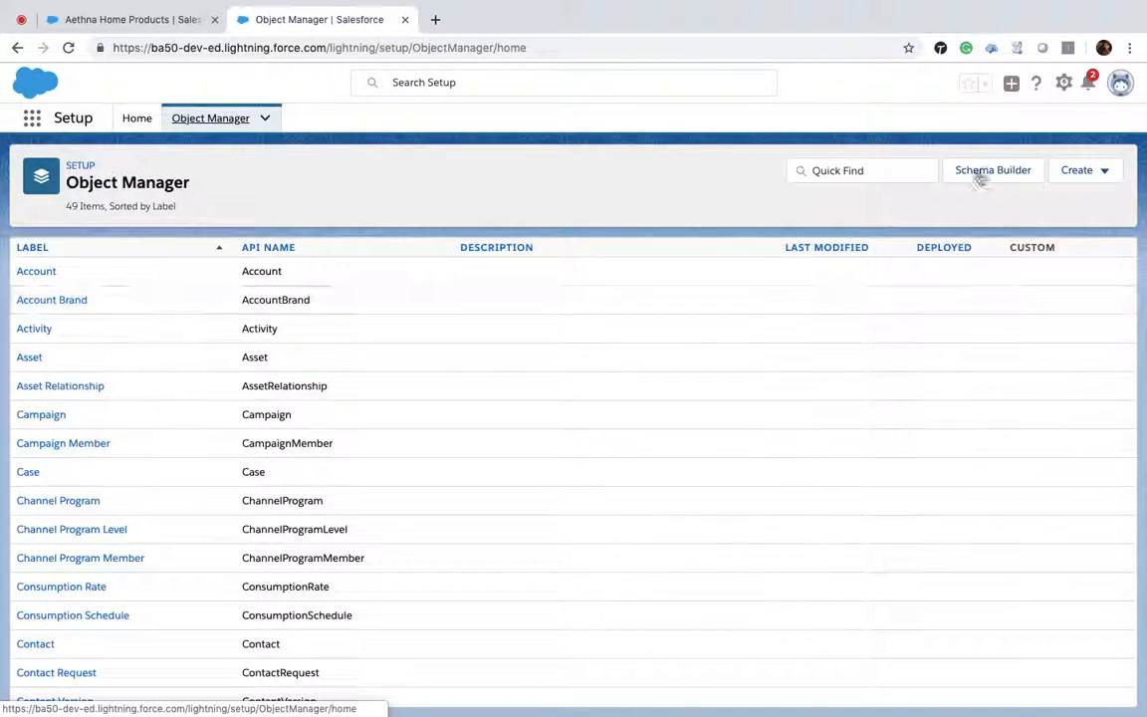
click(1096, 174)
click(1053, 214)
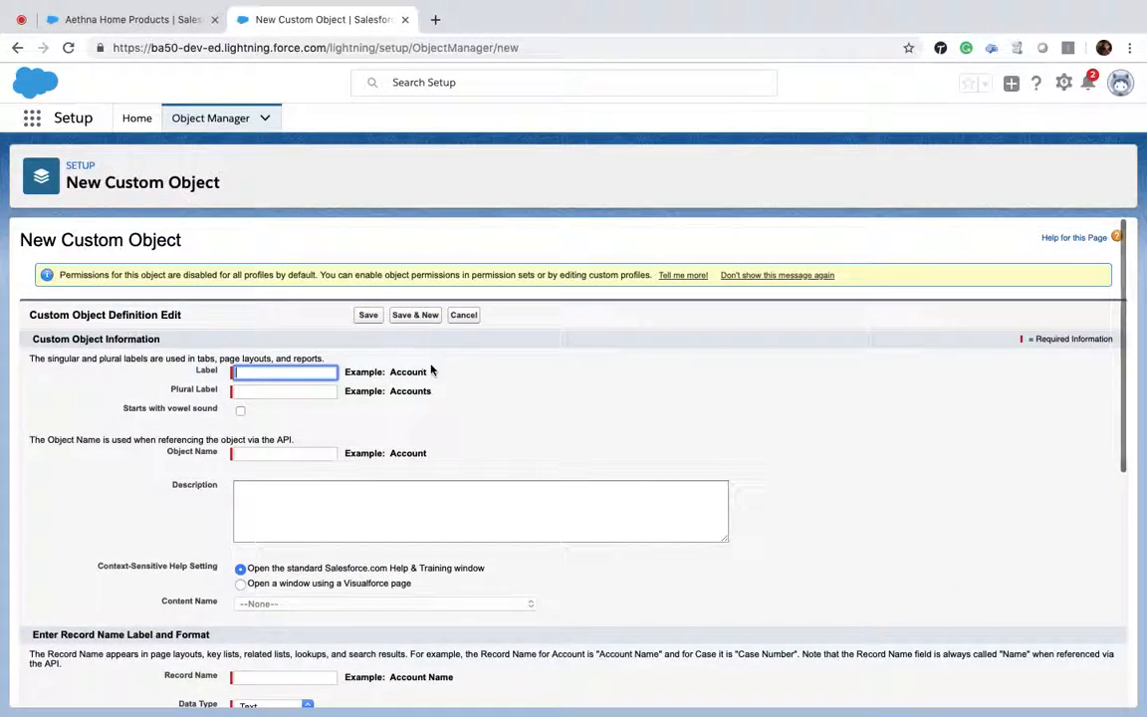
scroll(430, 366, down, 5)
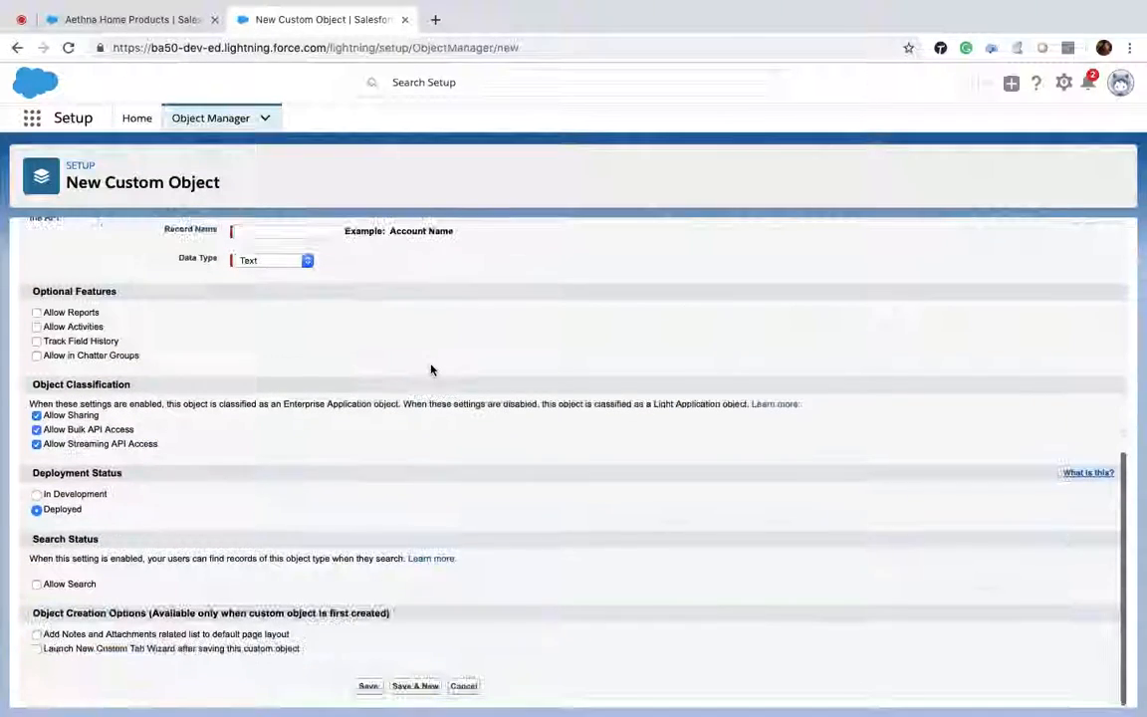
click(463, 686)
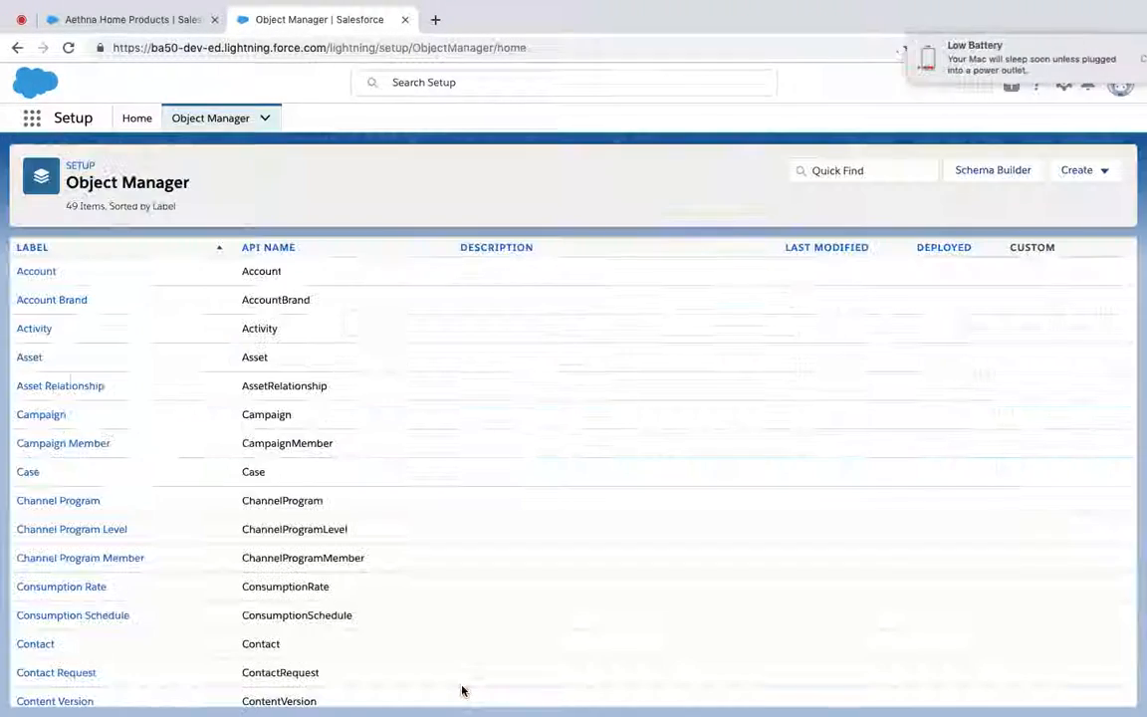